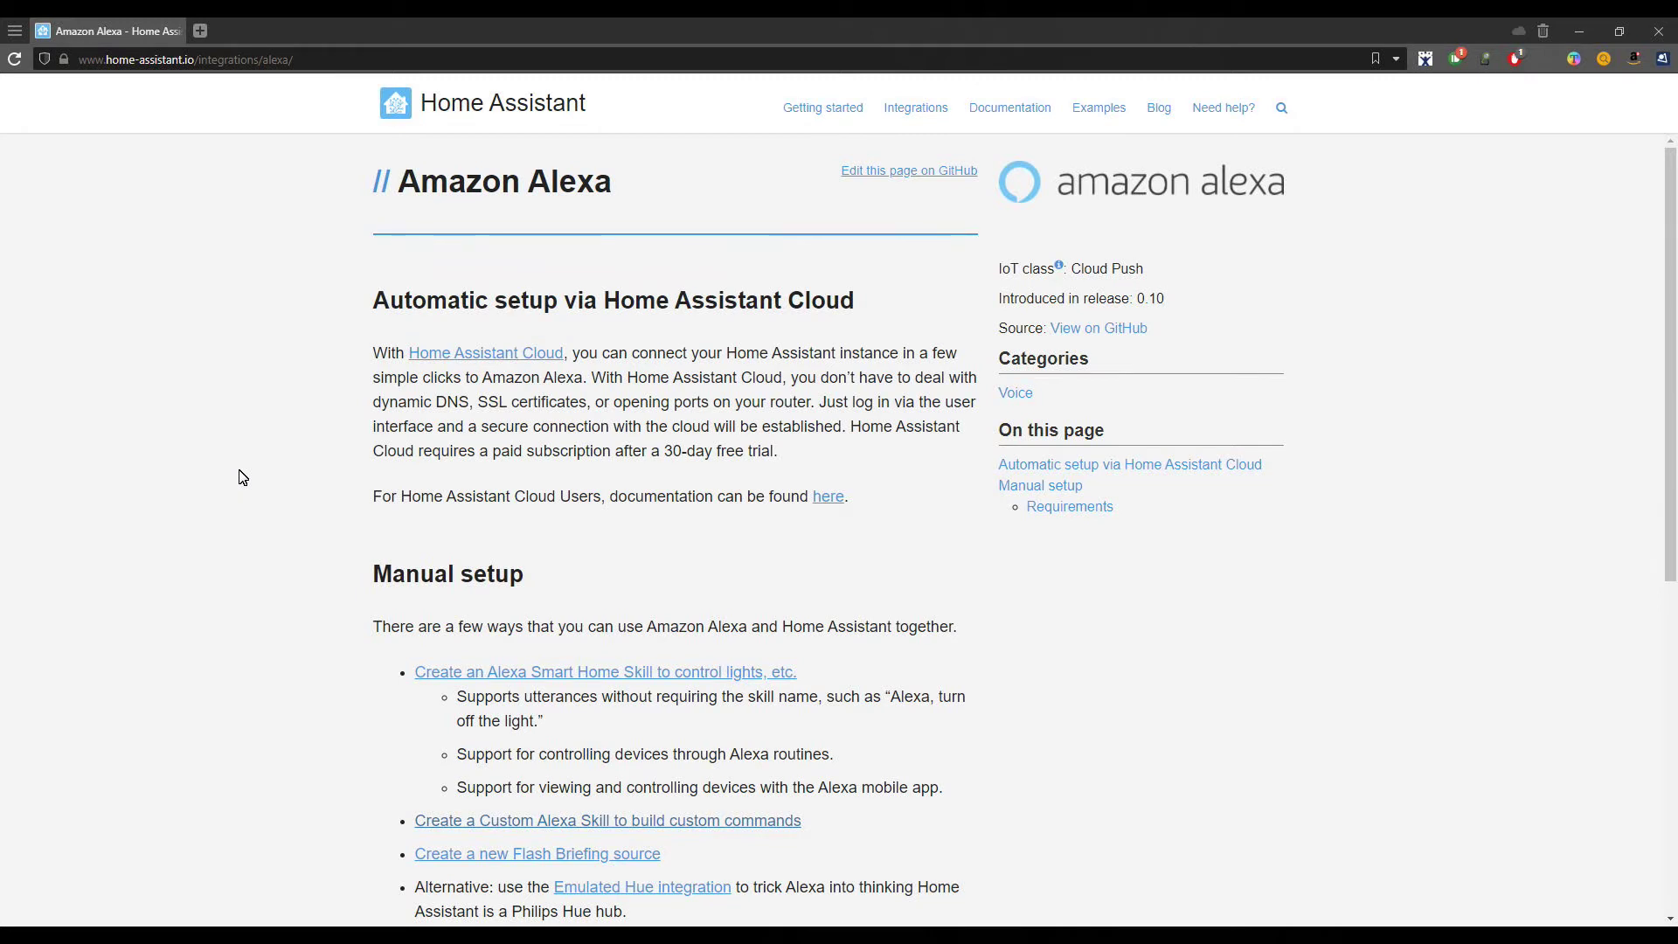
Read the Create a Custom Alexa Skill guide, noting the HTTPS port 443 and Duck DNS requirements.
scroll(242, 477, "down", 5)
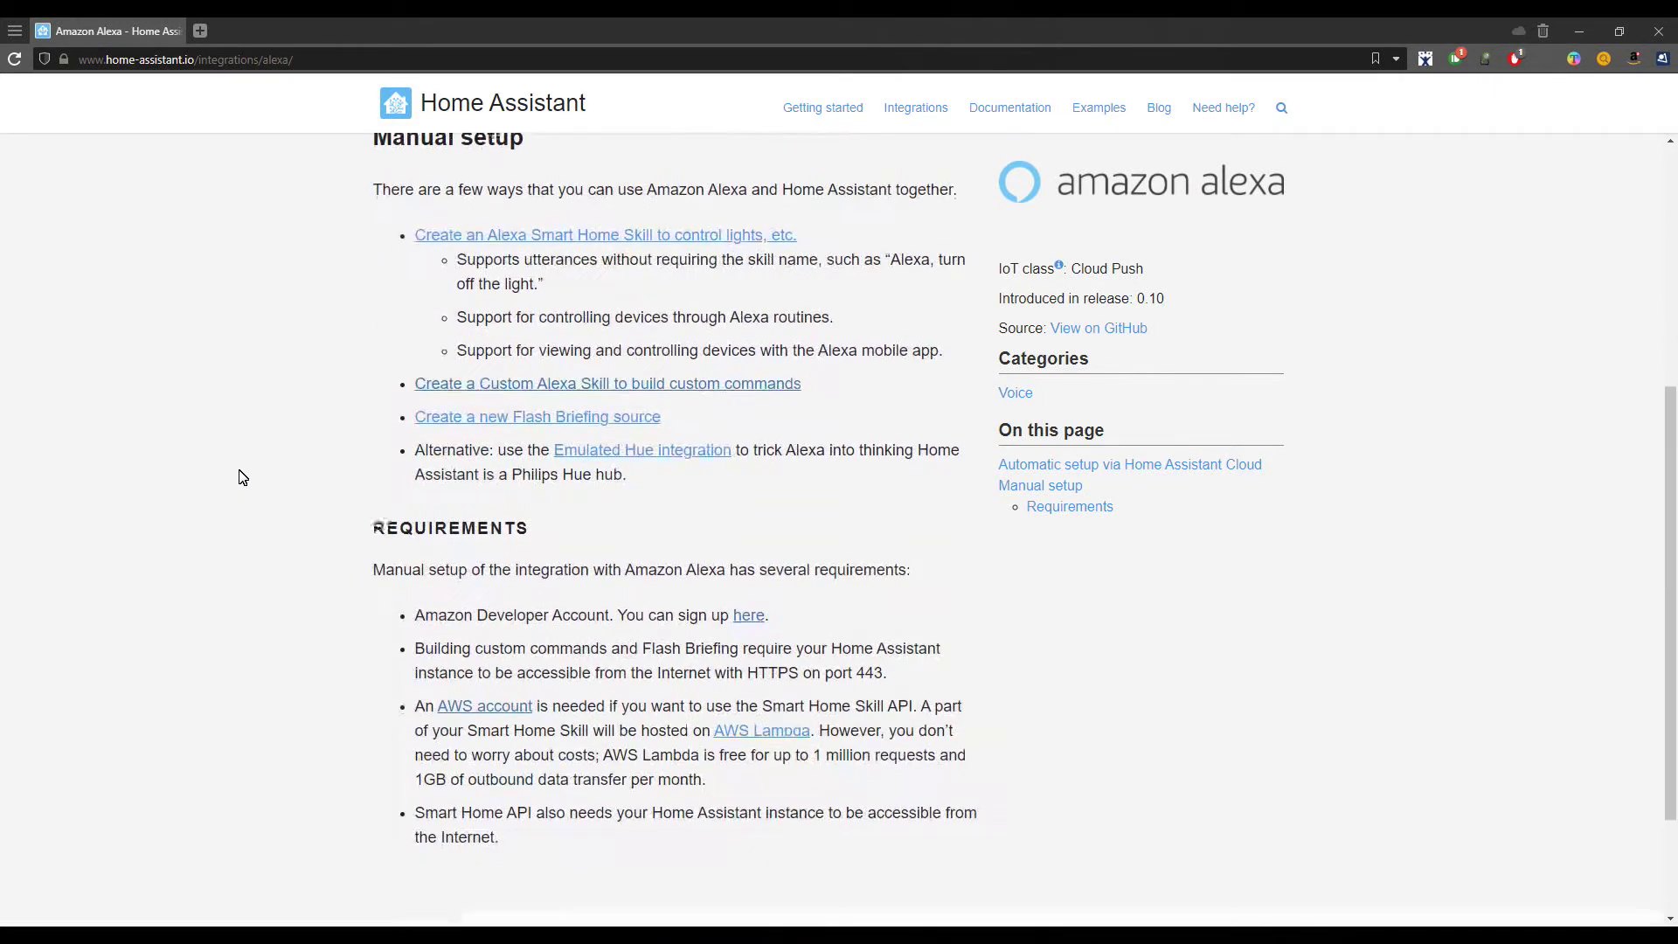
scroll(243, 477, "down", 1)
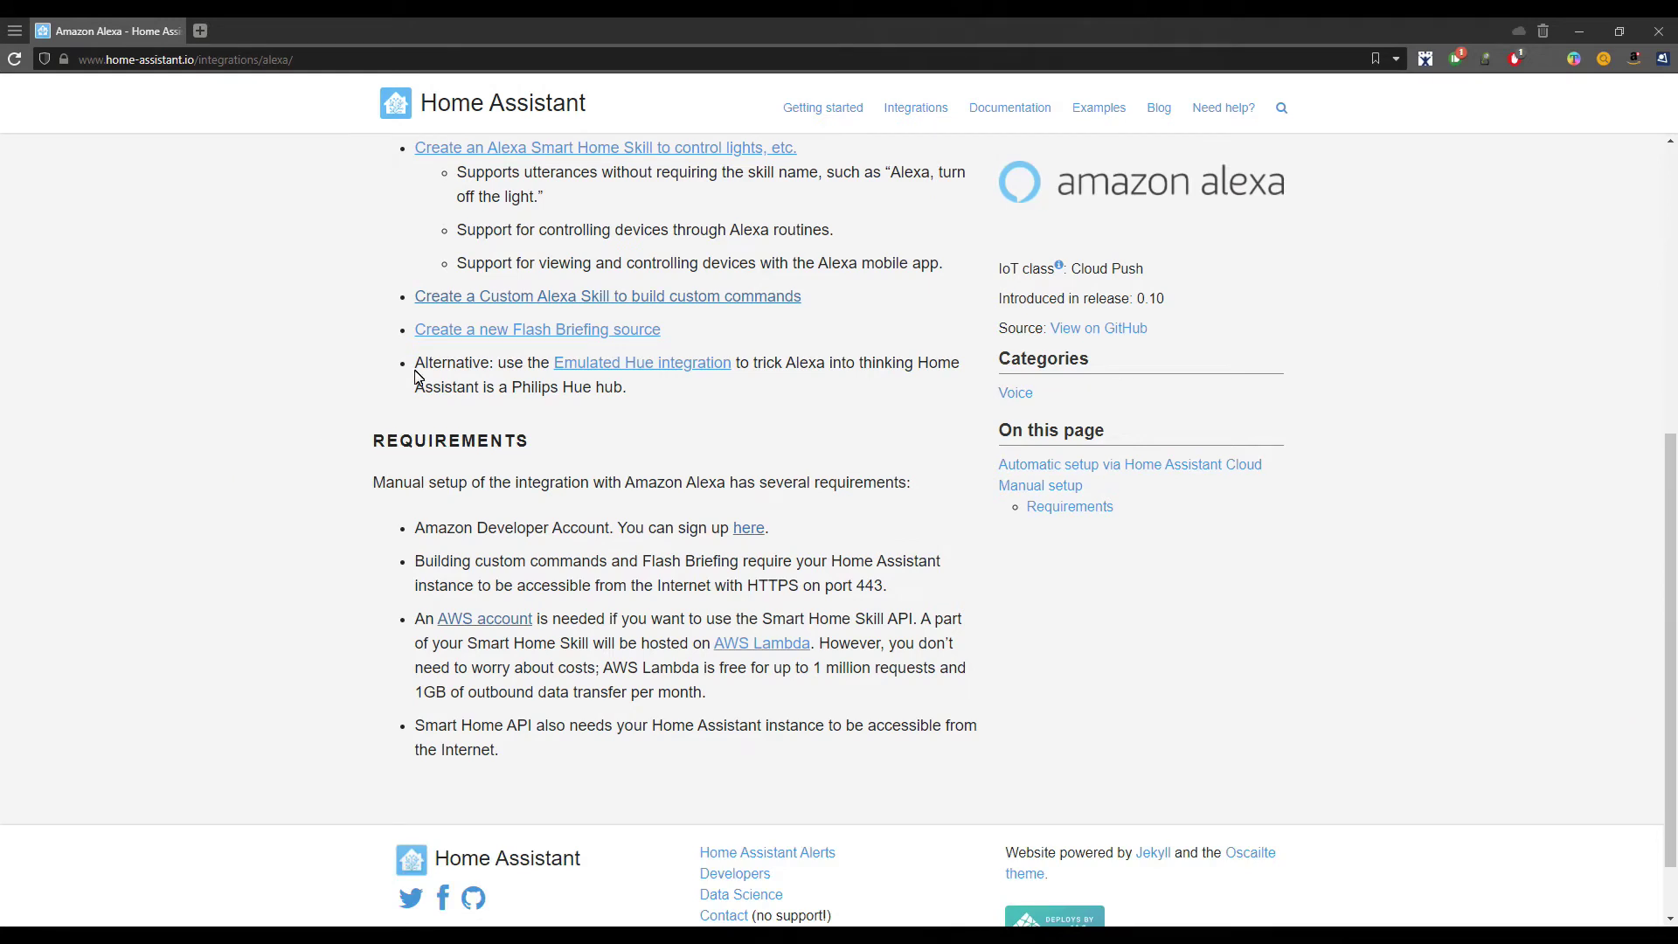
left_click(737, 300)
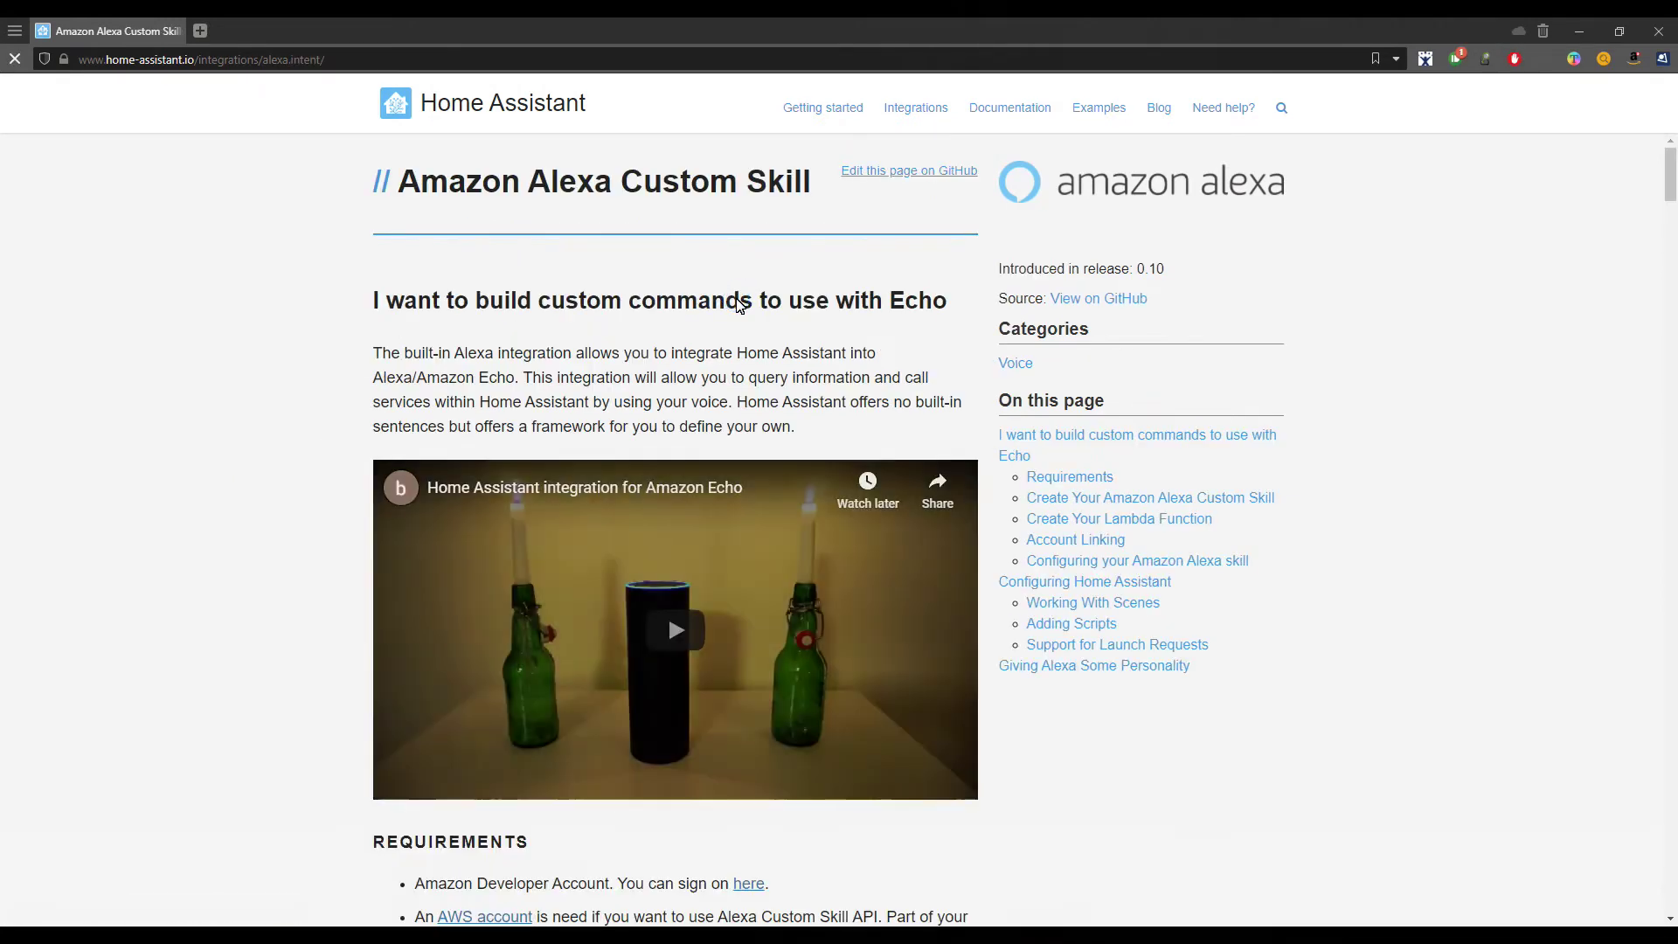
scroll(192, 544, "down", 3)
scroll(194, 546, "down", 4)
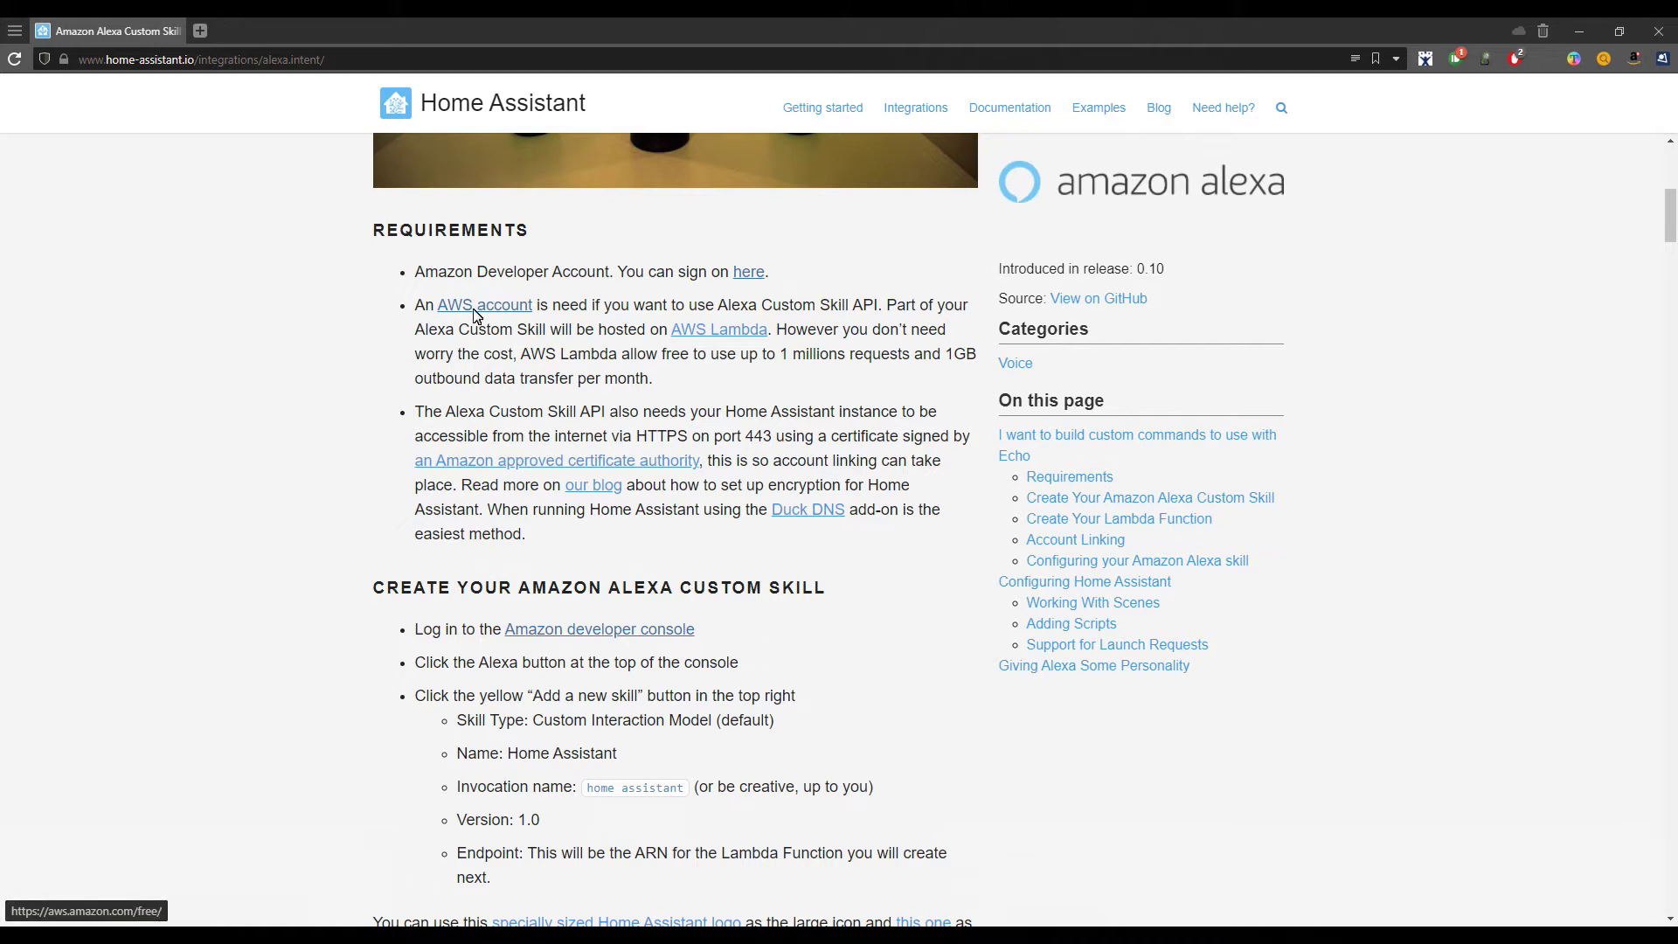
scroll(264, 440, "down", 2)
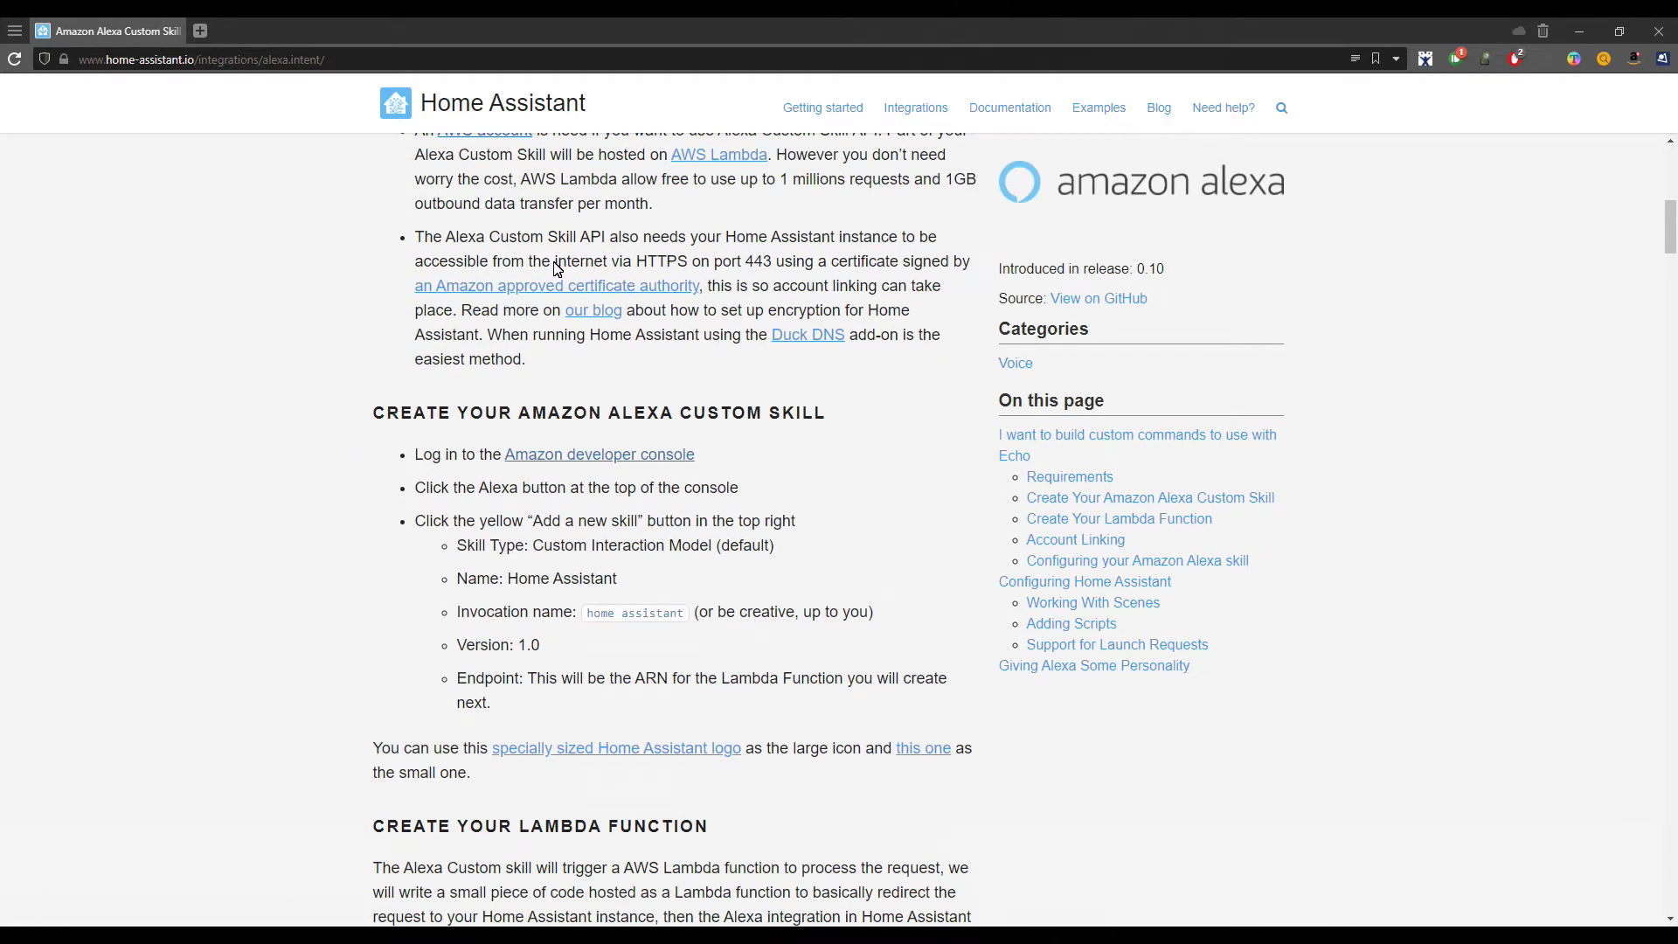
left_click_drag(556, 268, 900, 294)
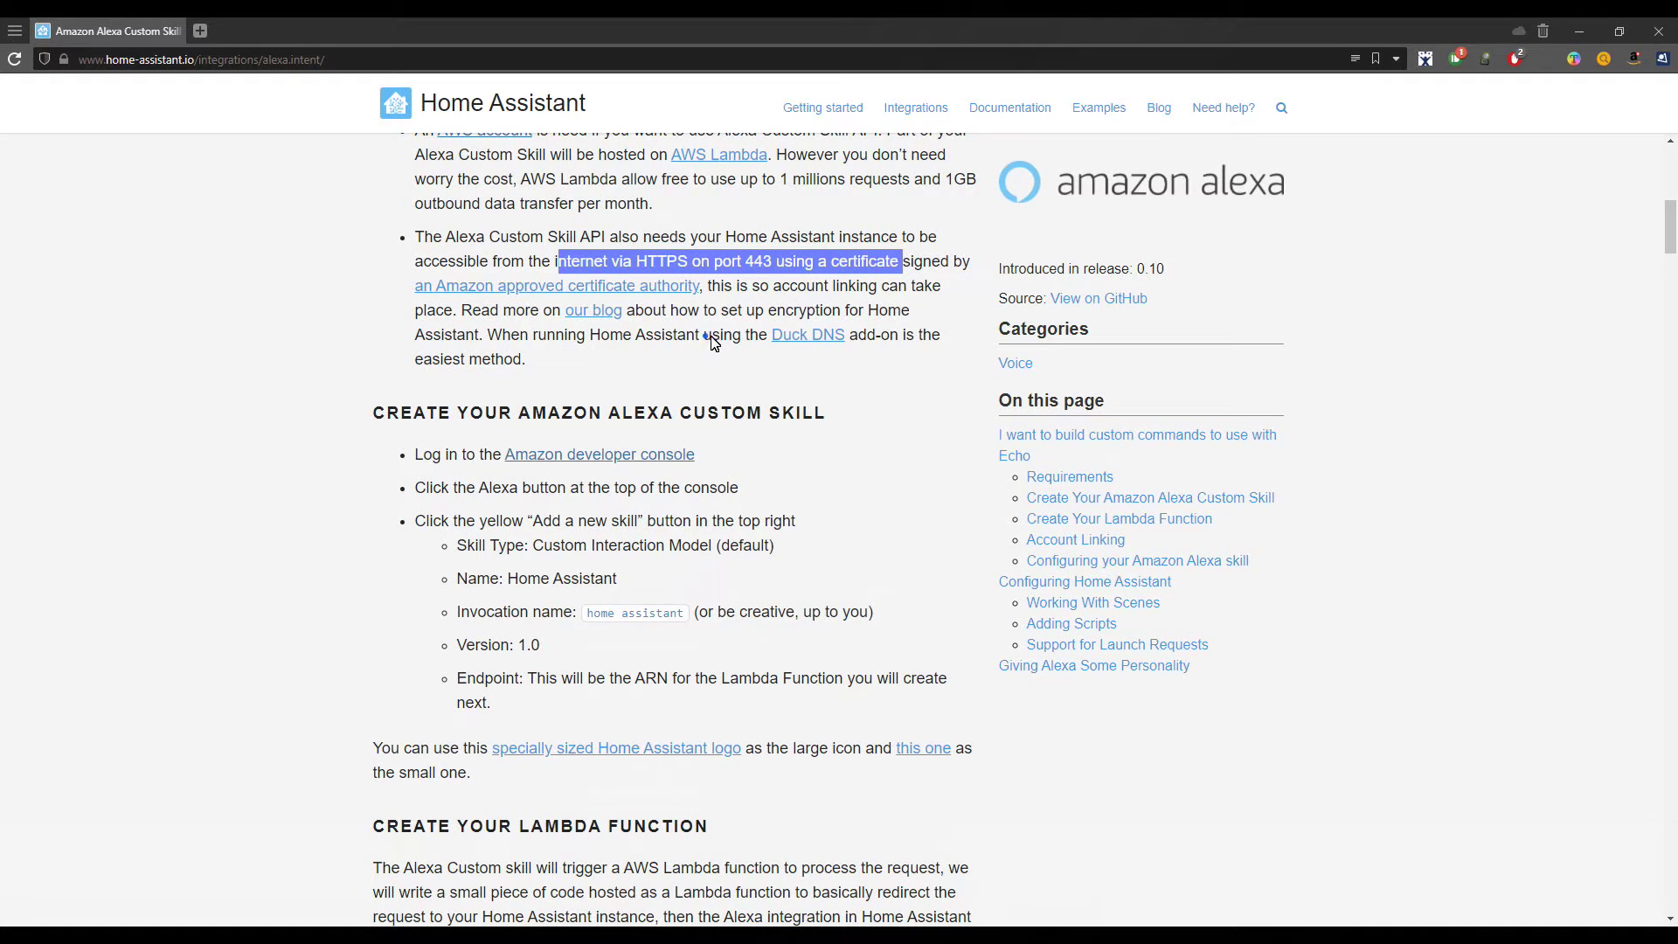
left_click_drag(710, 337, 914, 408)
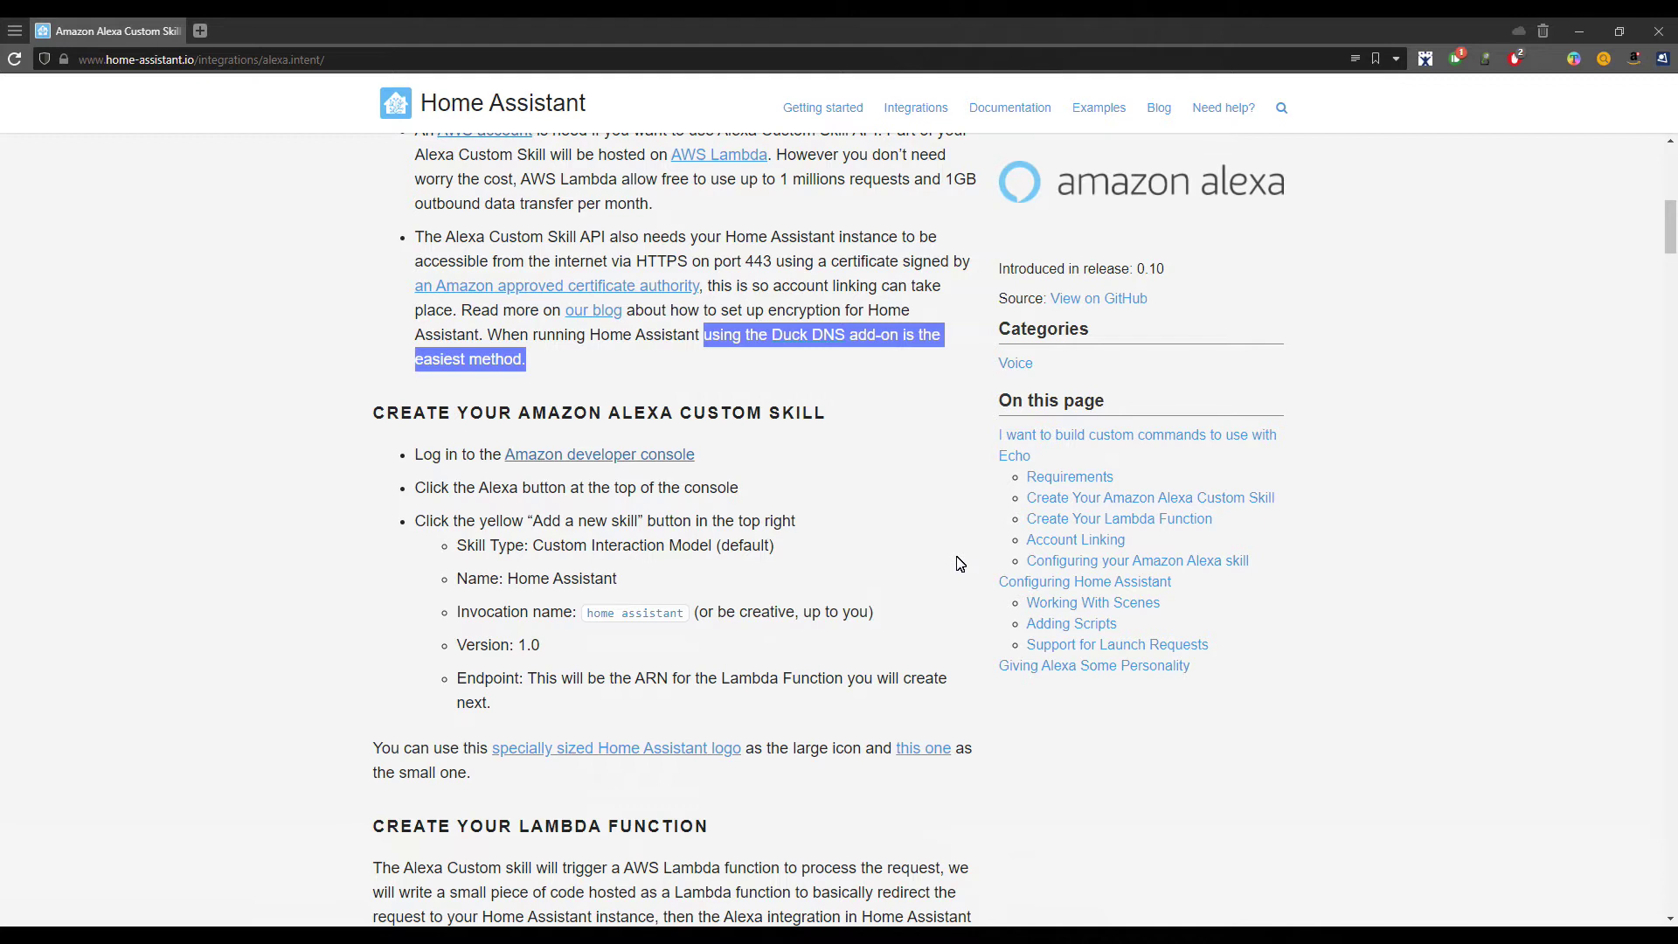
scroll(960, 564, "down", 1)
left_click(902, 413)
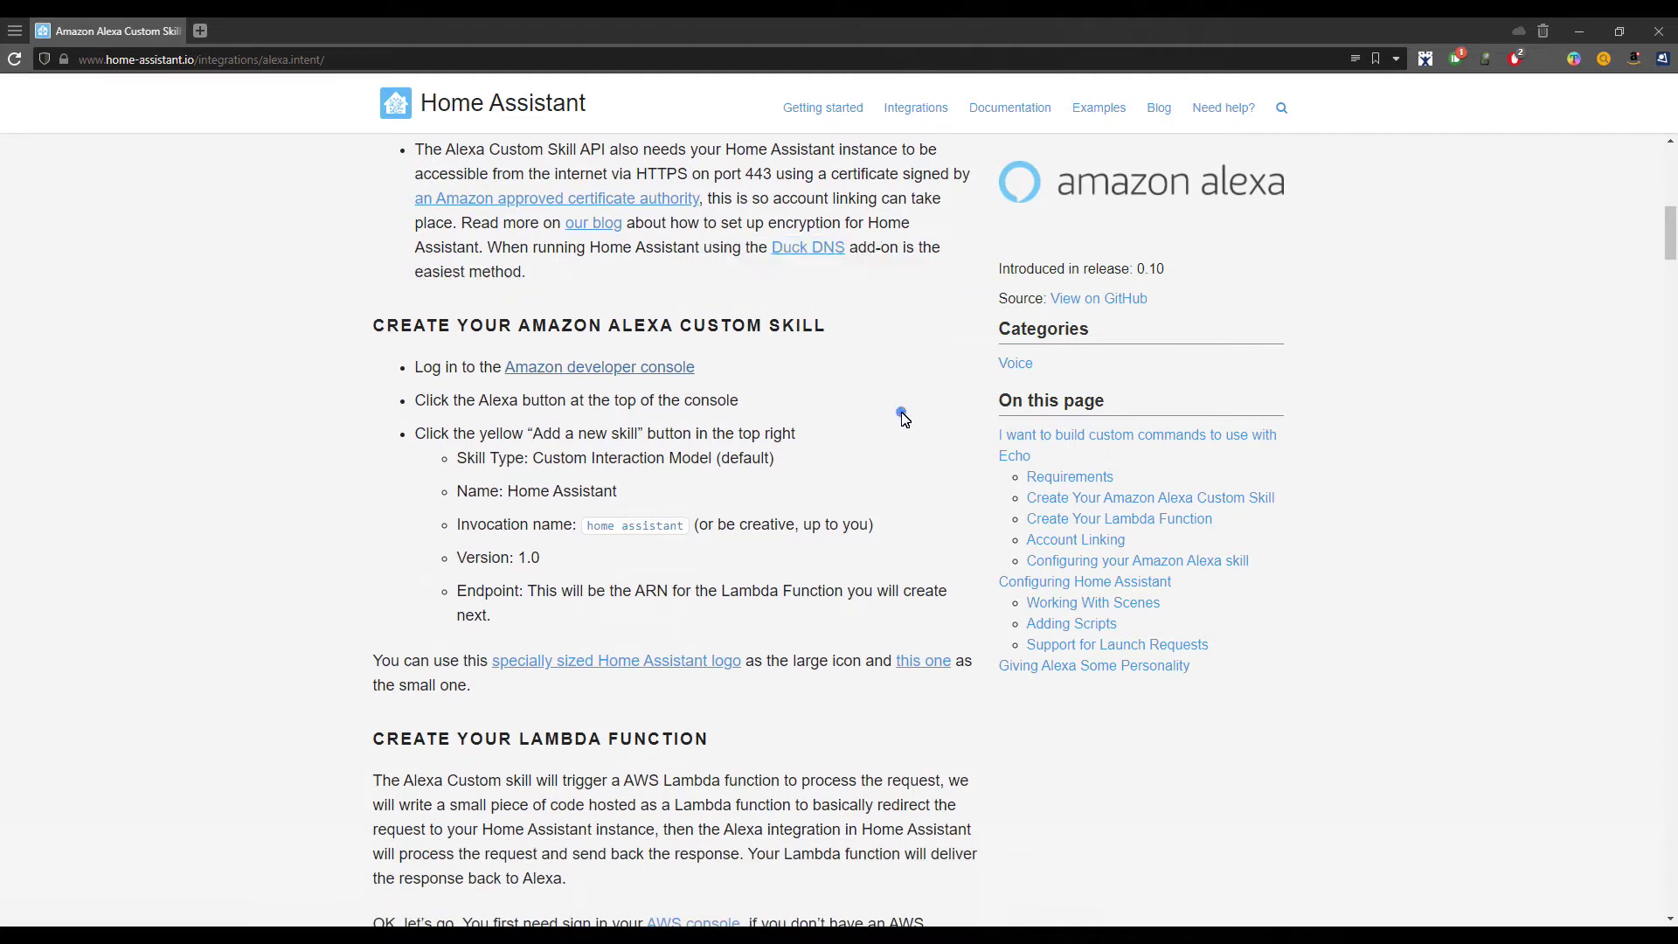
scroll(874, 402, "down", 1)
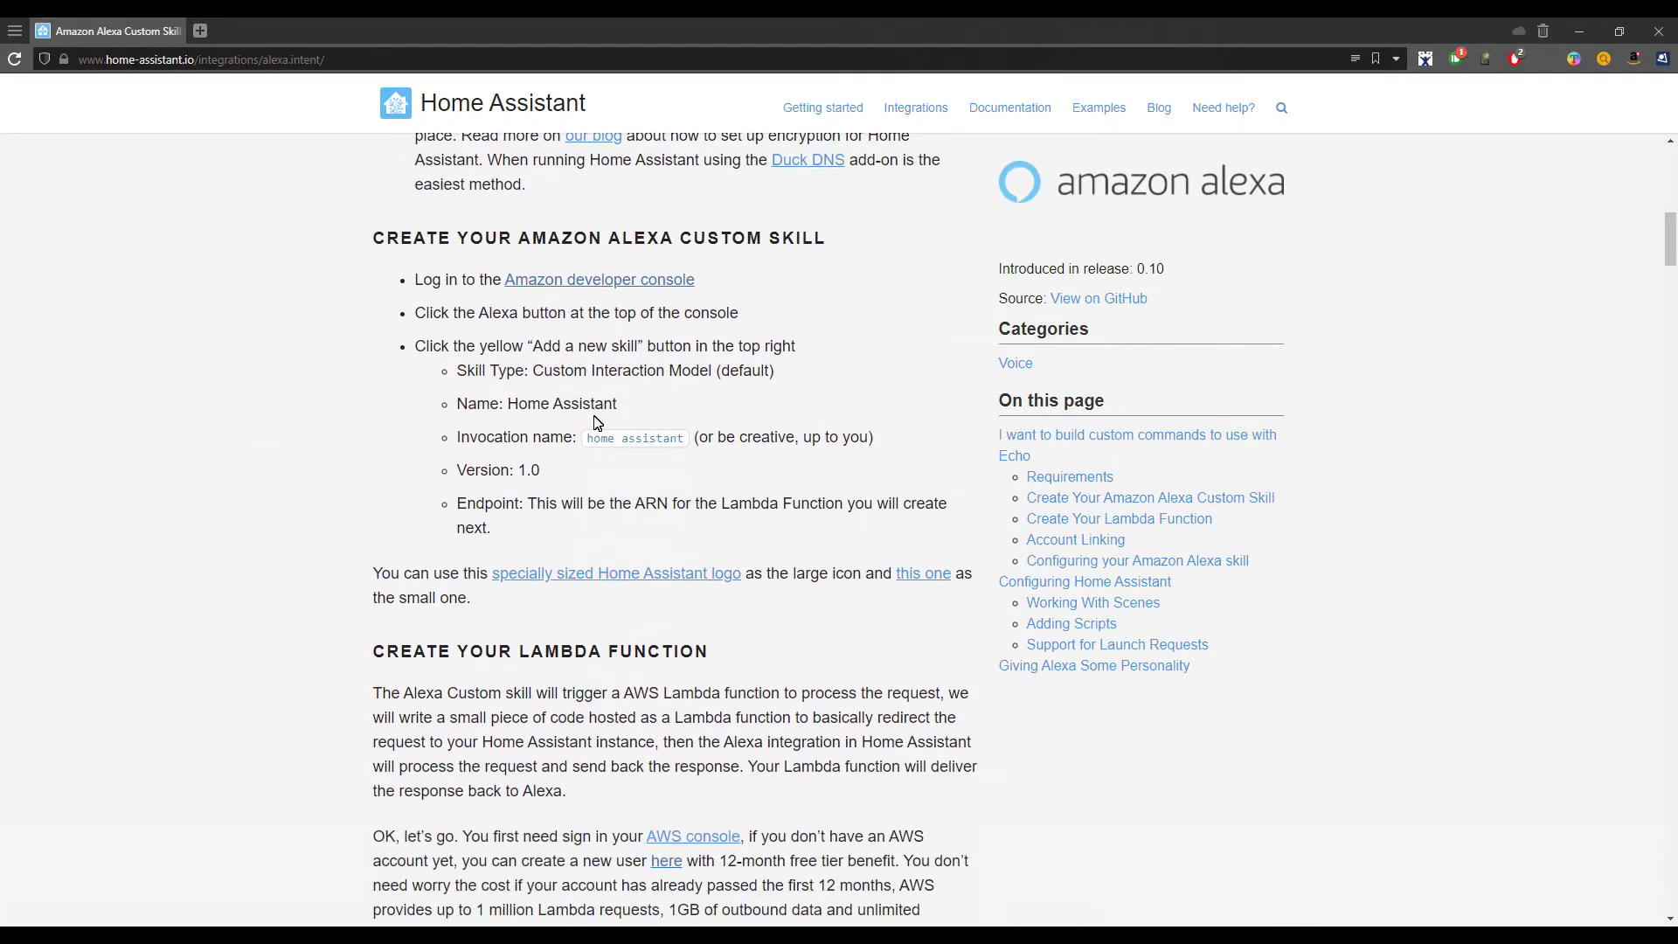
Open the Amazon developer console link in a new tab and switch to it.
middle_click(576, 285)
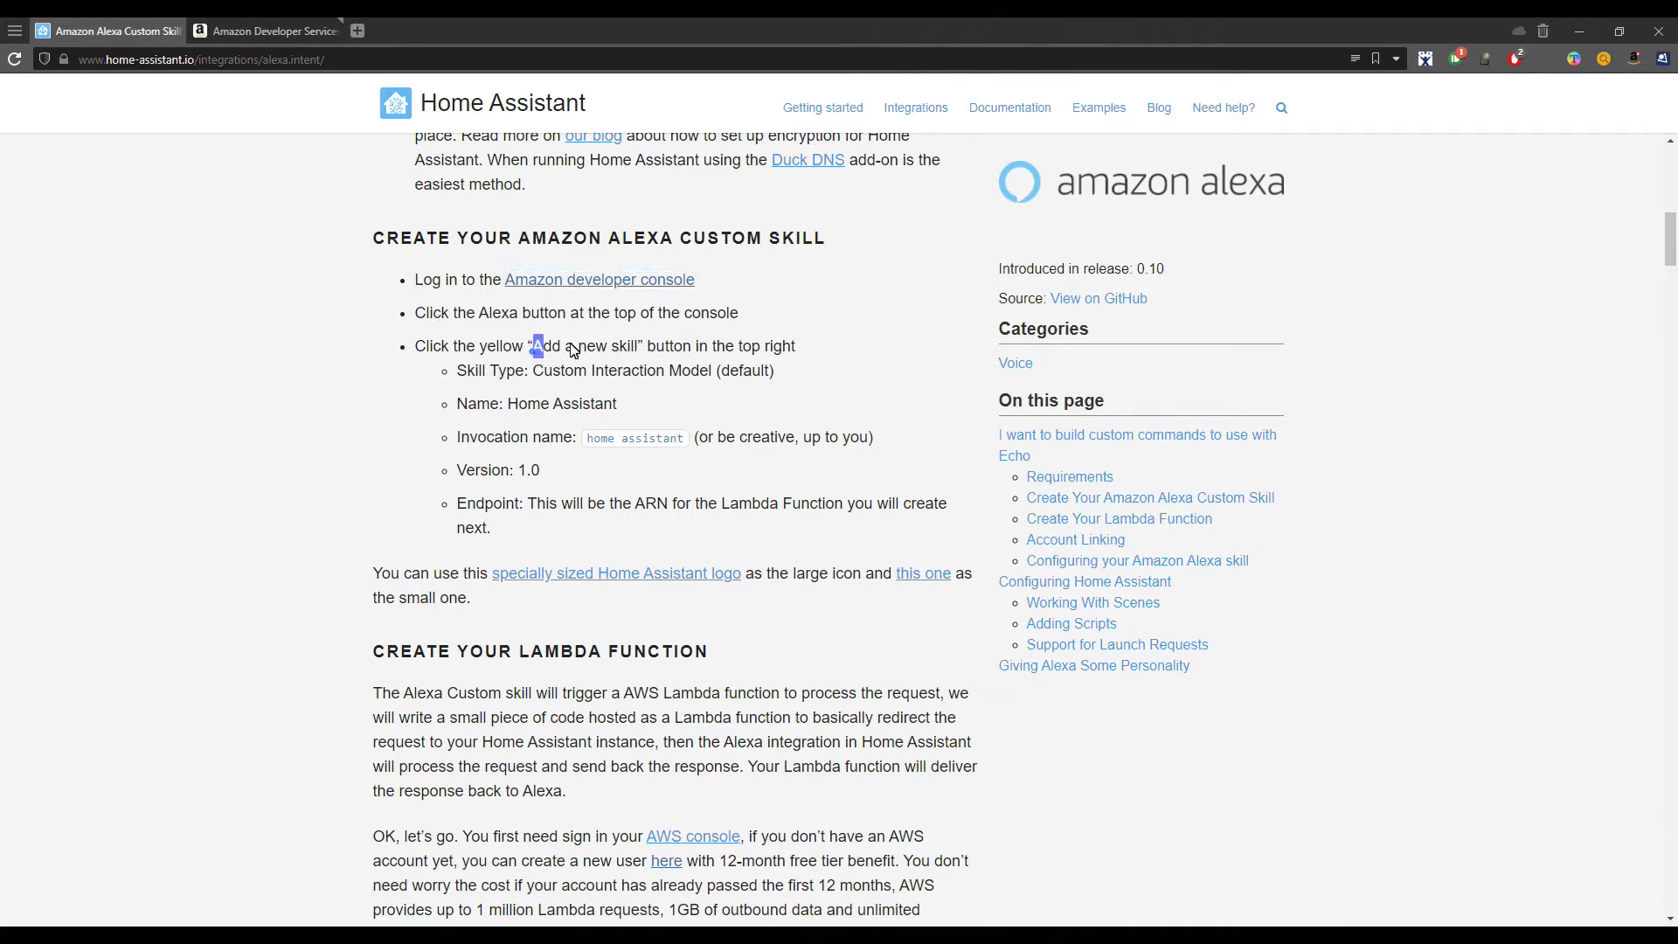
left_click_drag(533, 346, 774, 371)
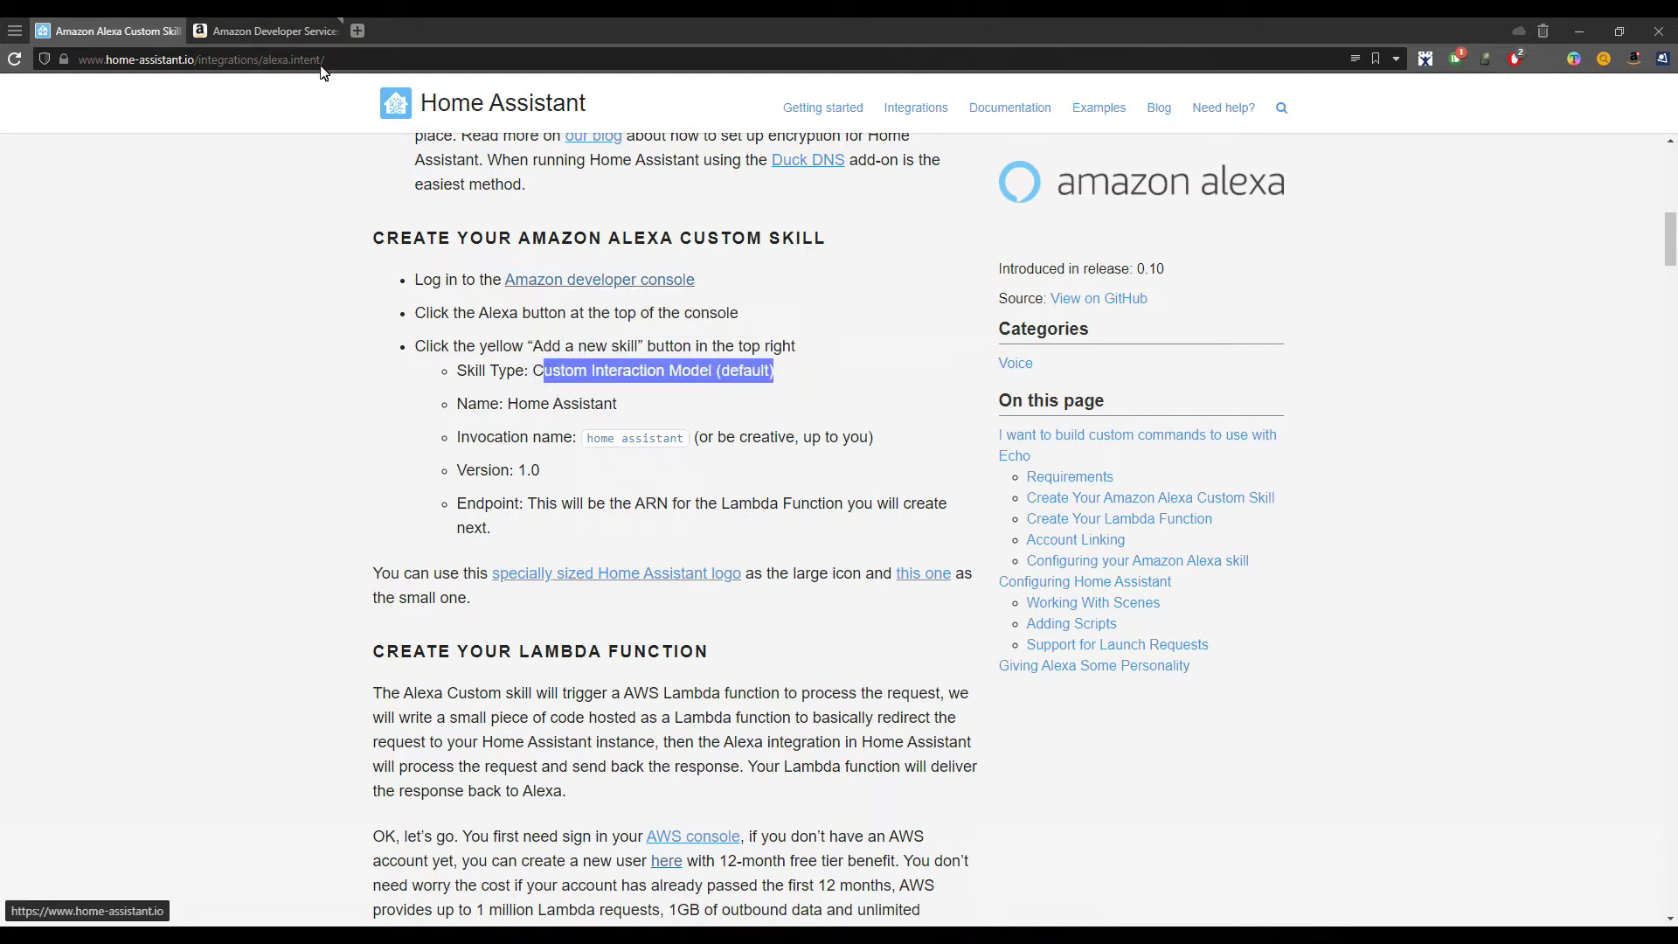
left_click(257, 38)
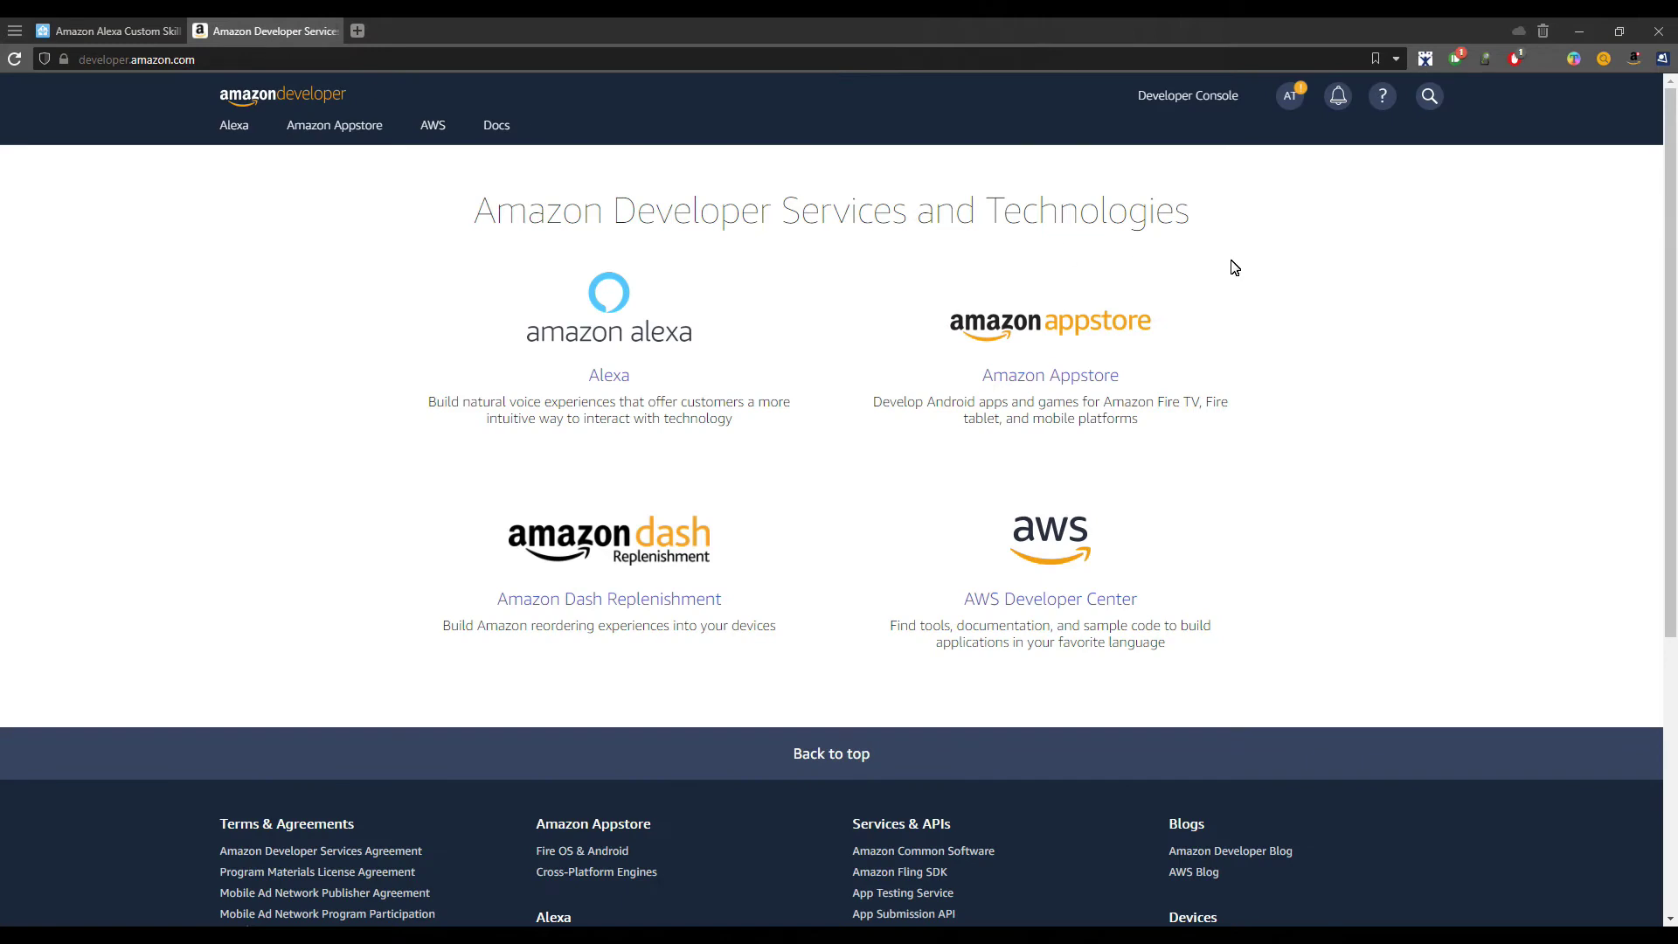
Go from the developer dashboard to the Alexa Skills Kit console and start a new skill.
left_click(1204, 96)
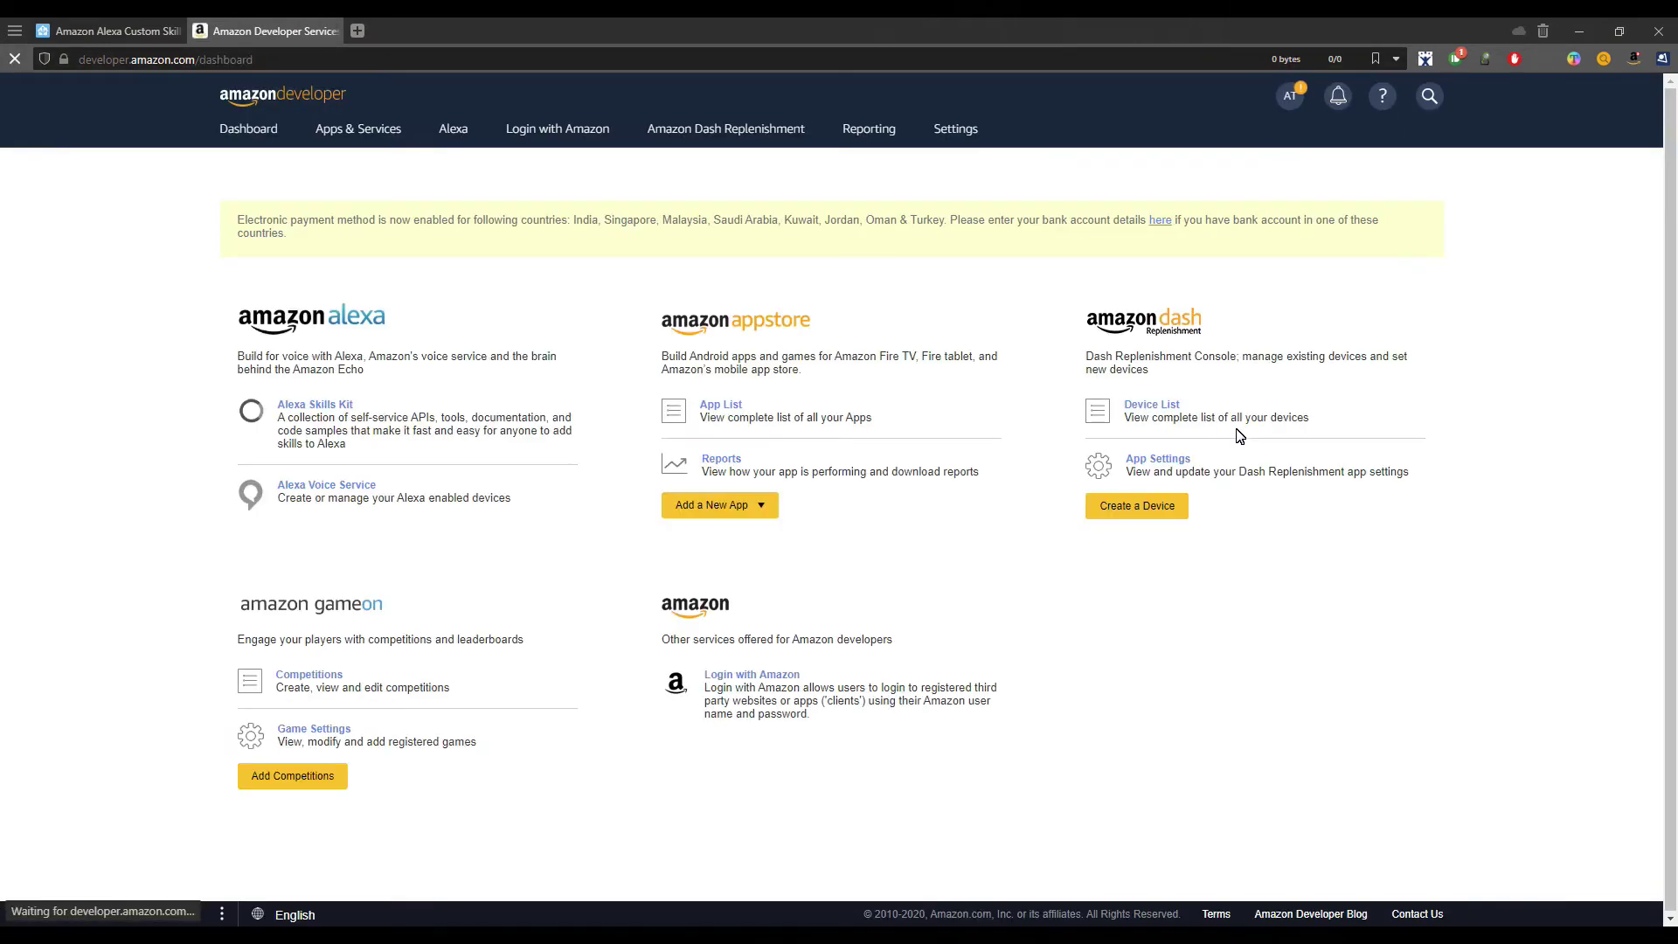
left_click(330, 408)
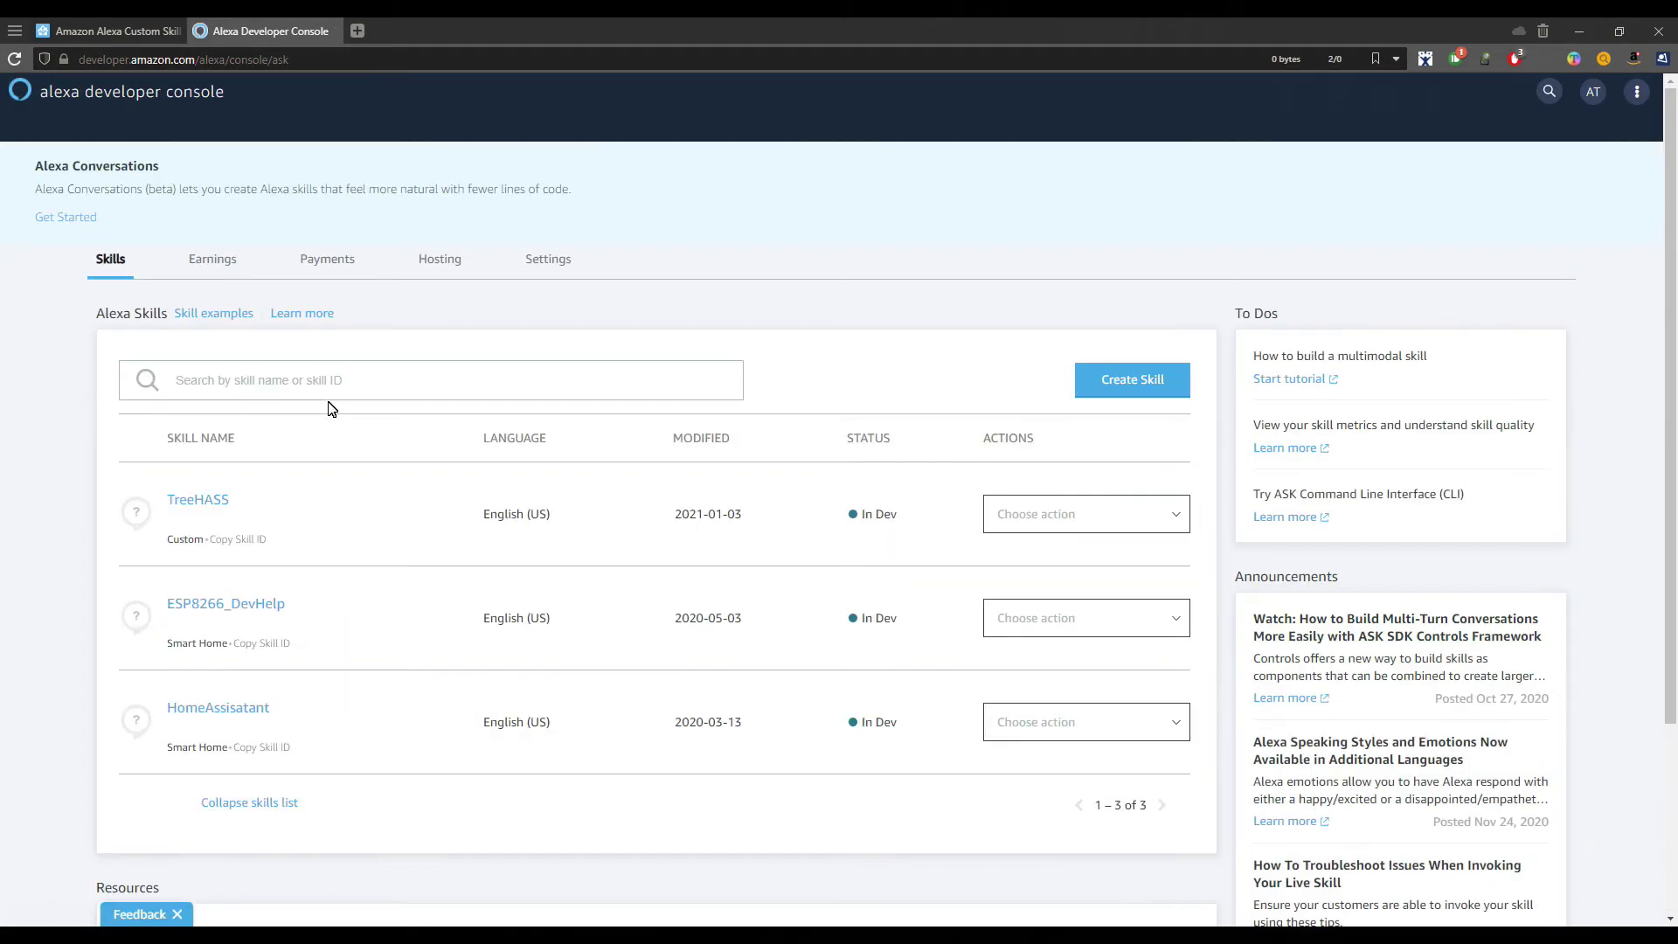
left_click(1124, 381)
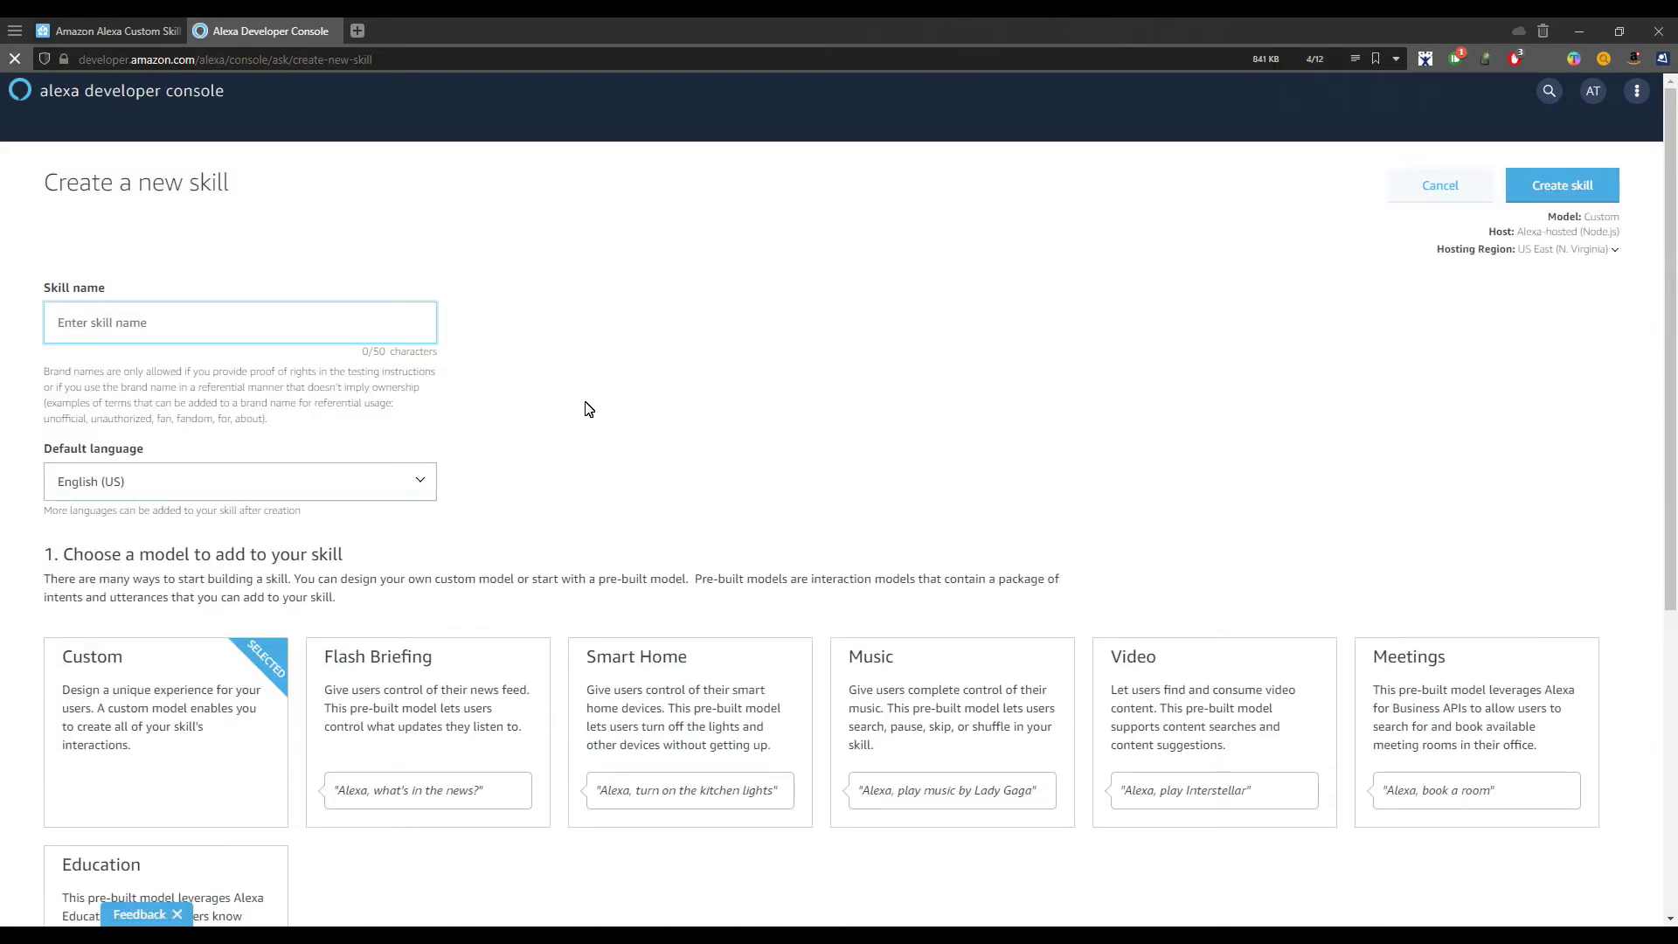
Create the custom skill 'TreeLight' with an Alexa-hosted Python backend.
left_click(274, 339)
type("Tr")
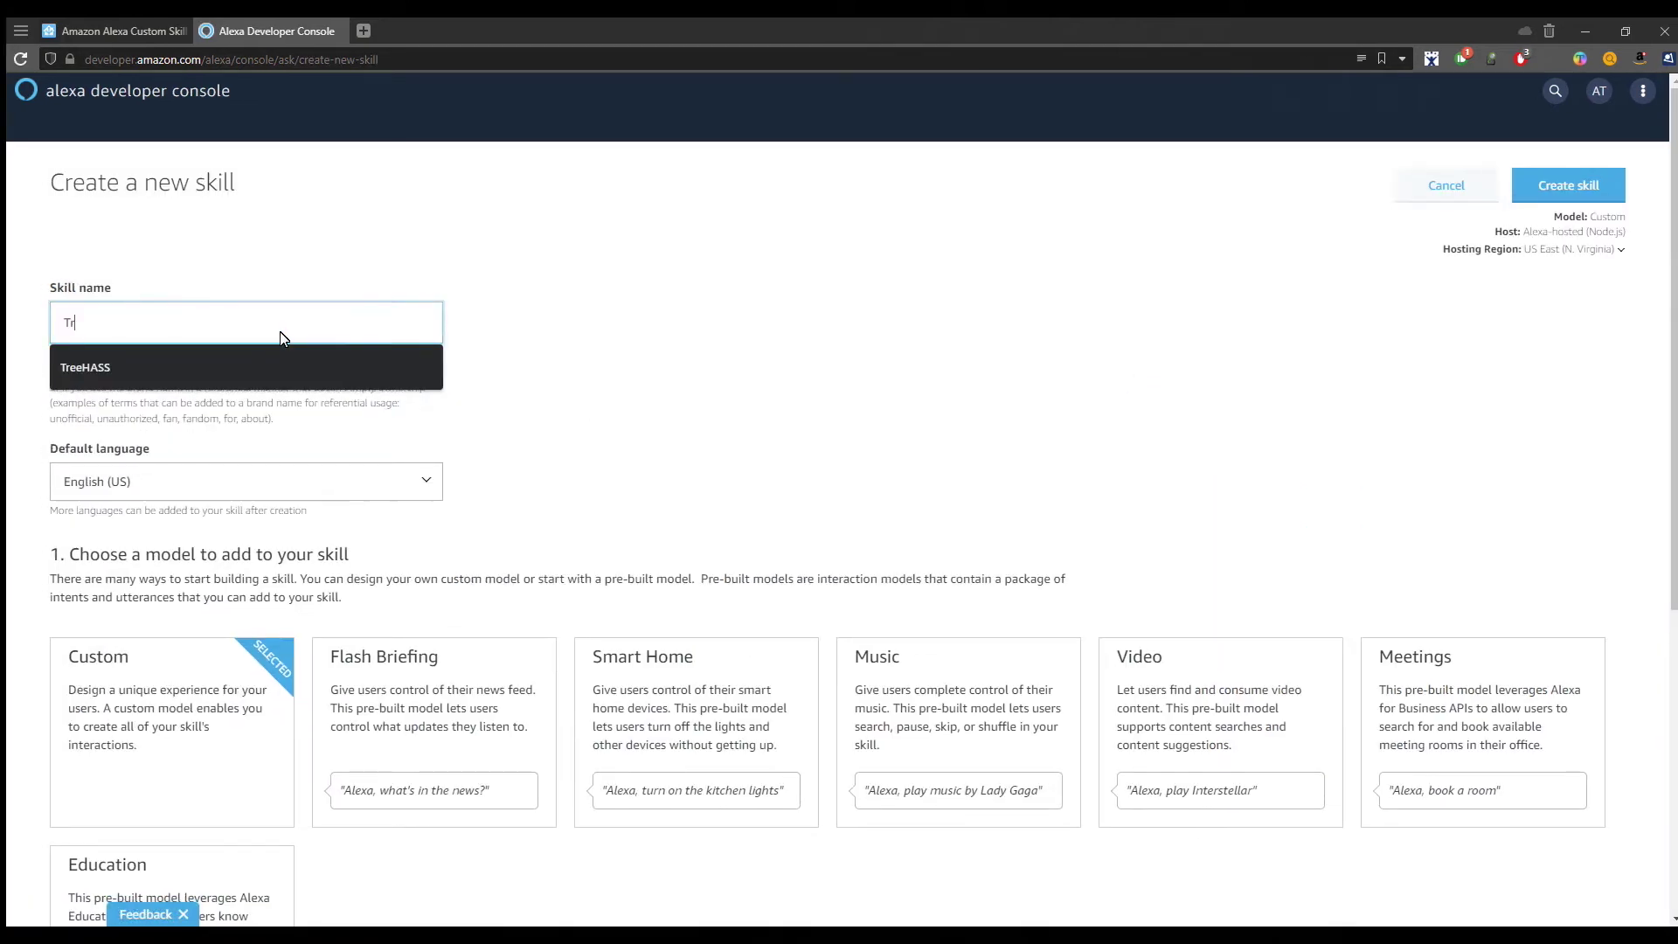
type("eeLight")
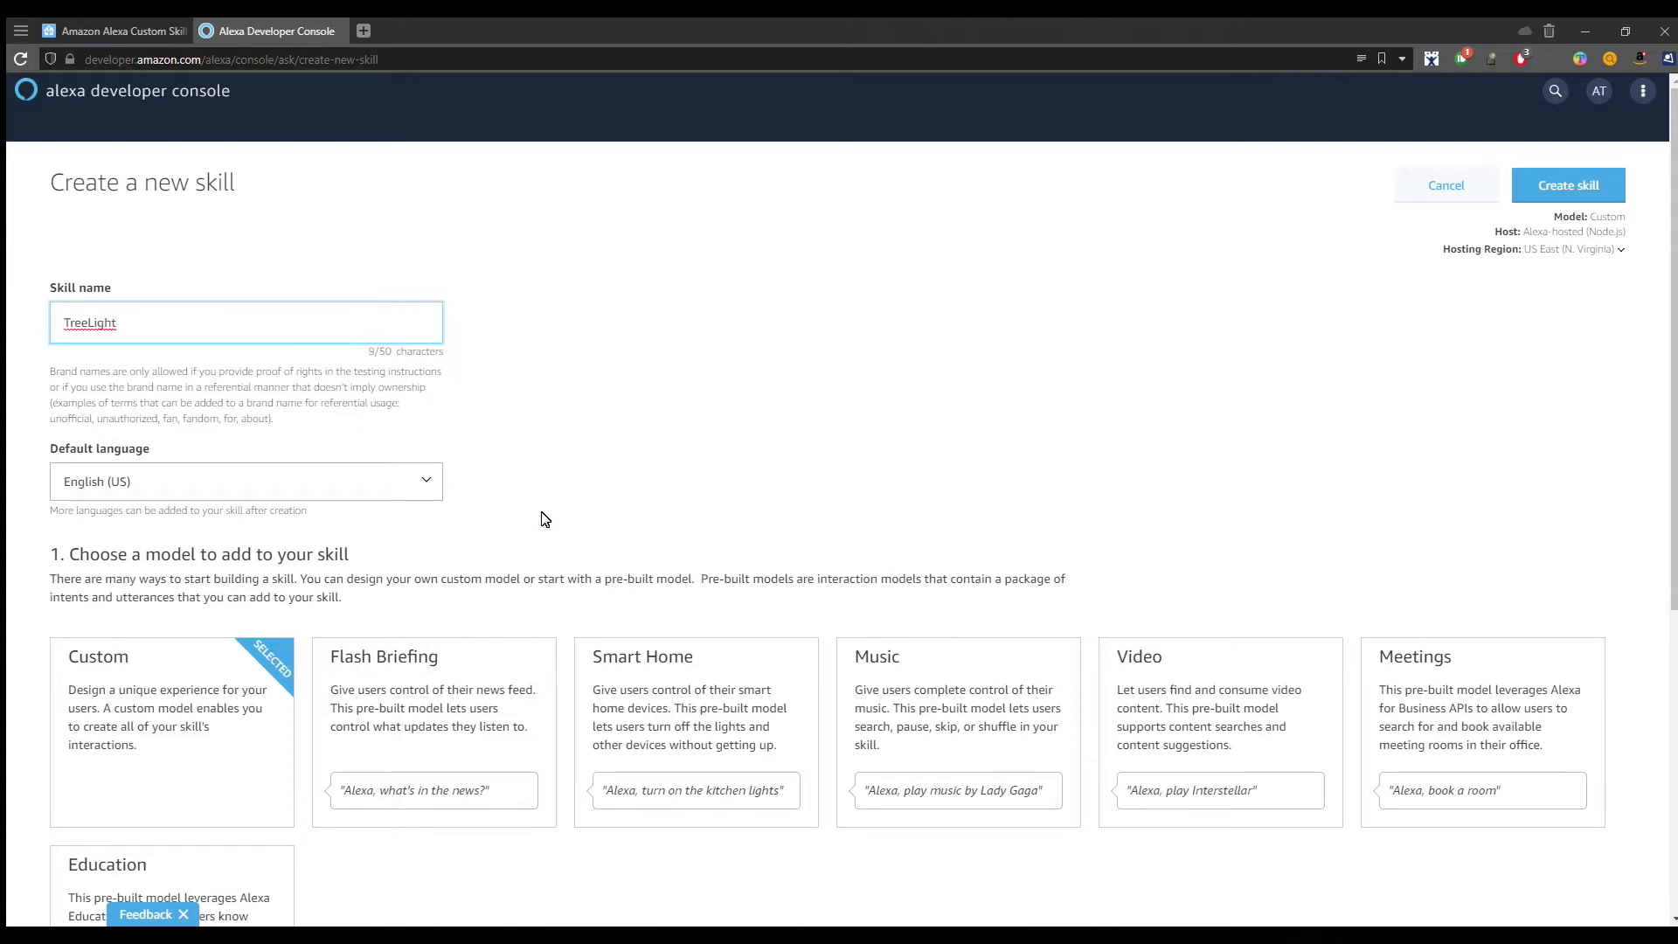
scroll(539, 517, "down", 2)
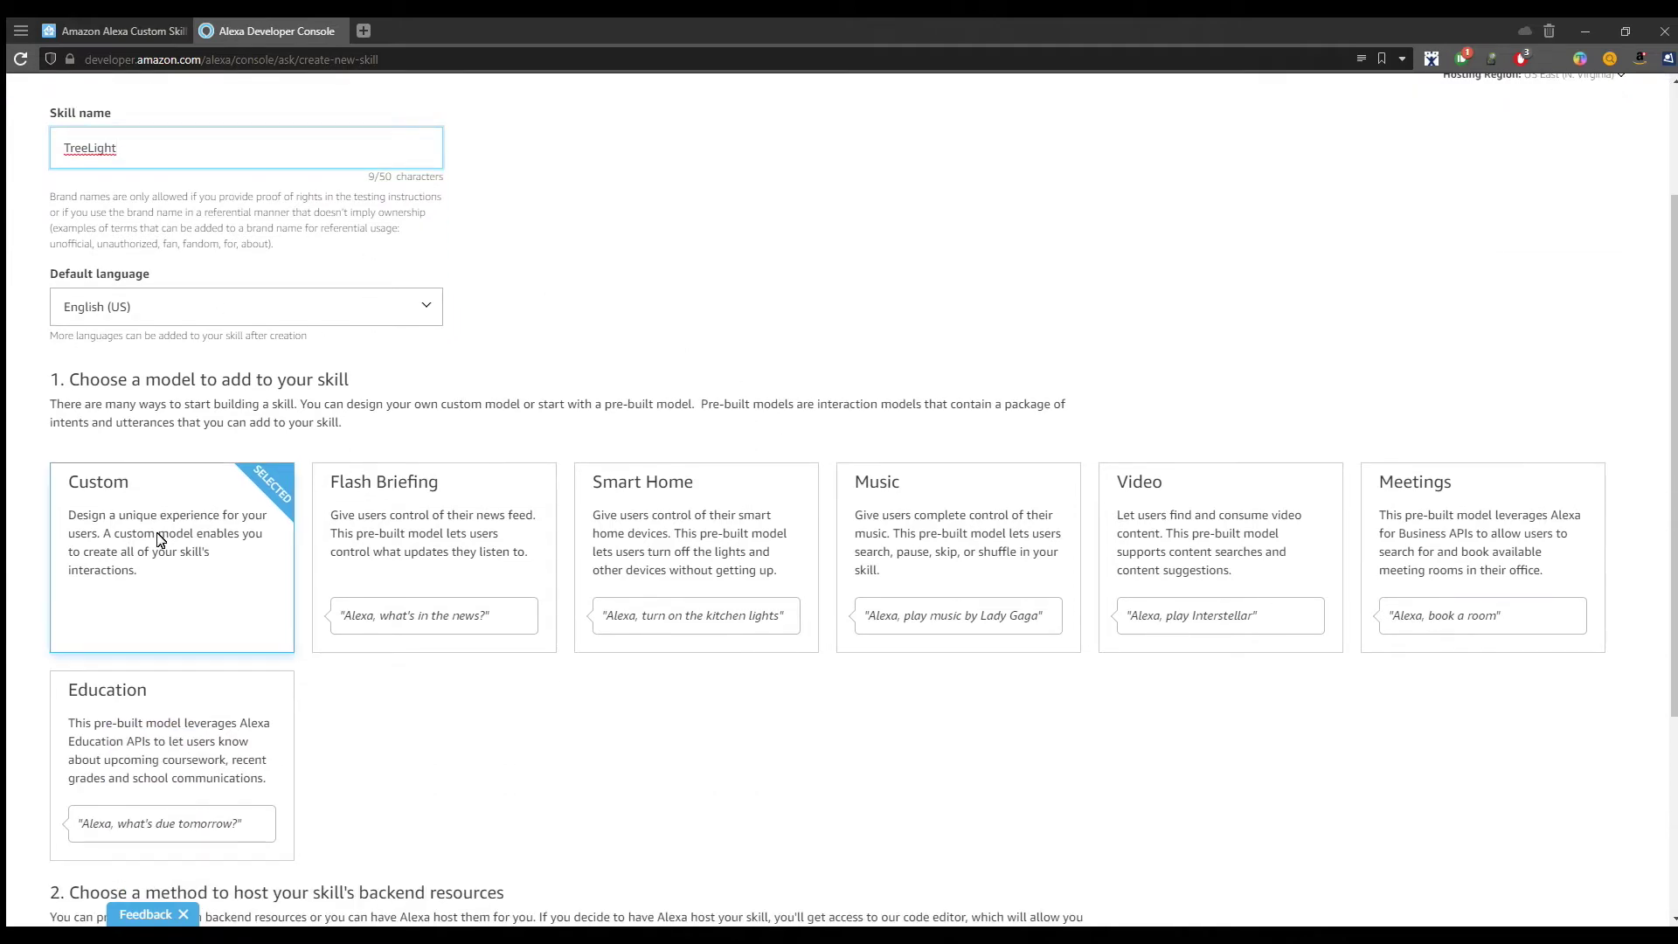
scroll(160, 539, "down", 2)
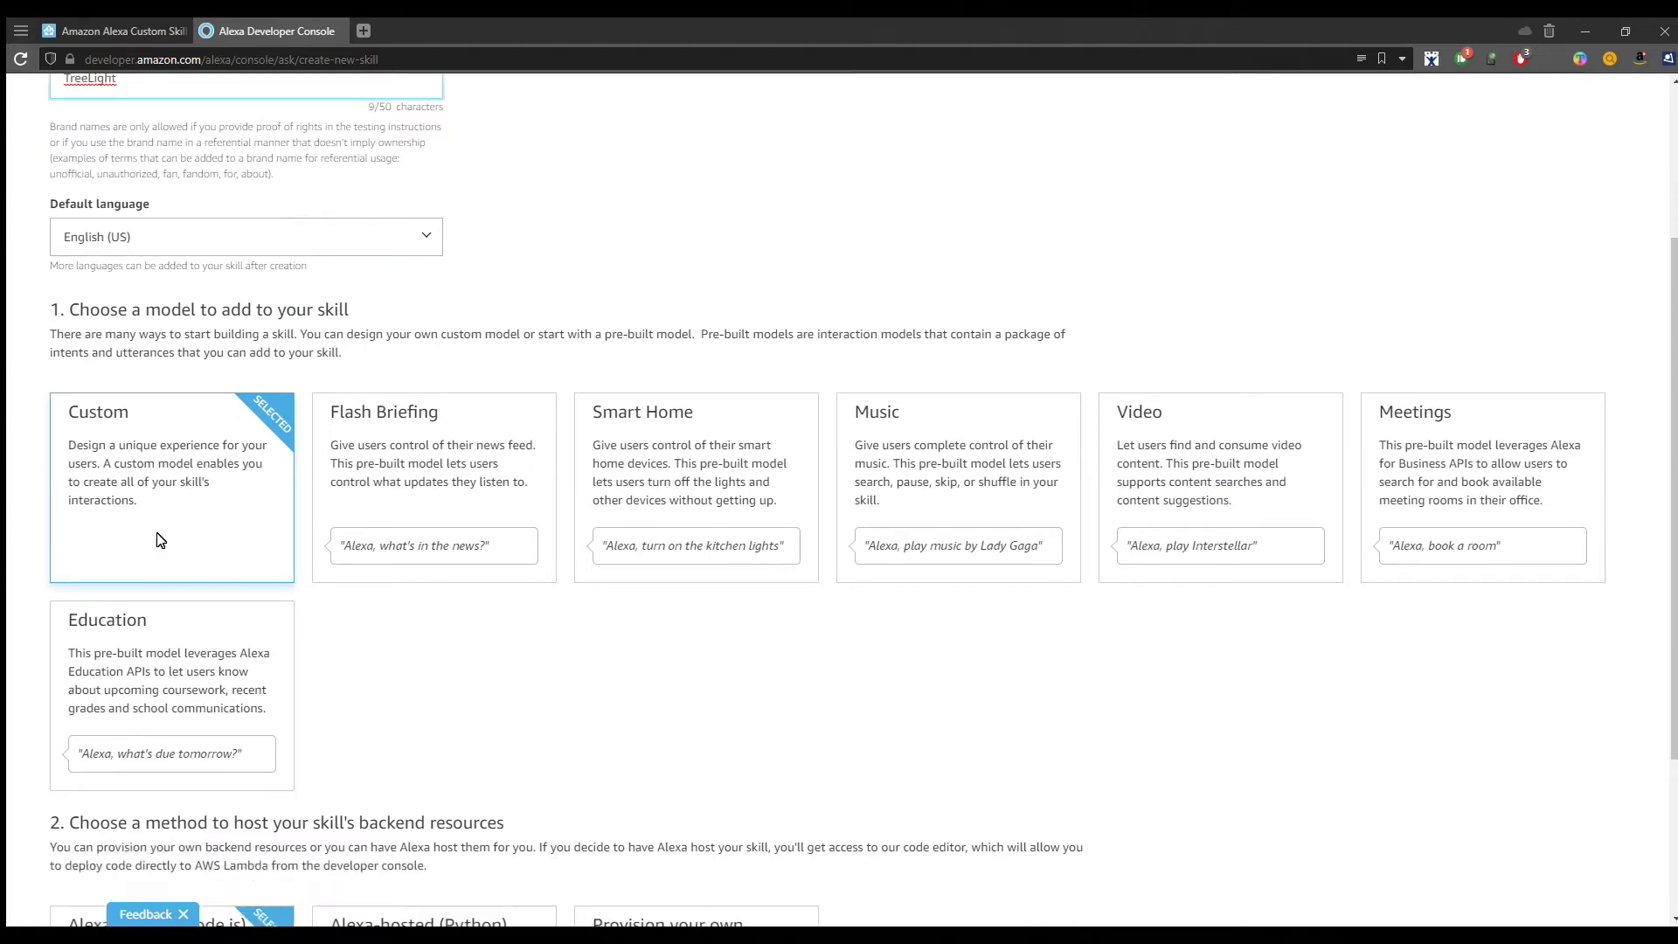
scroll(224, 495, "down", 2)
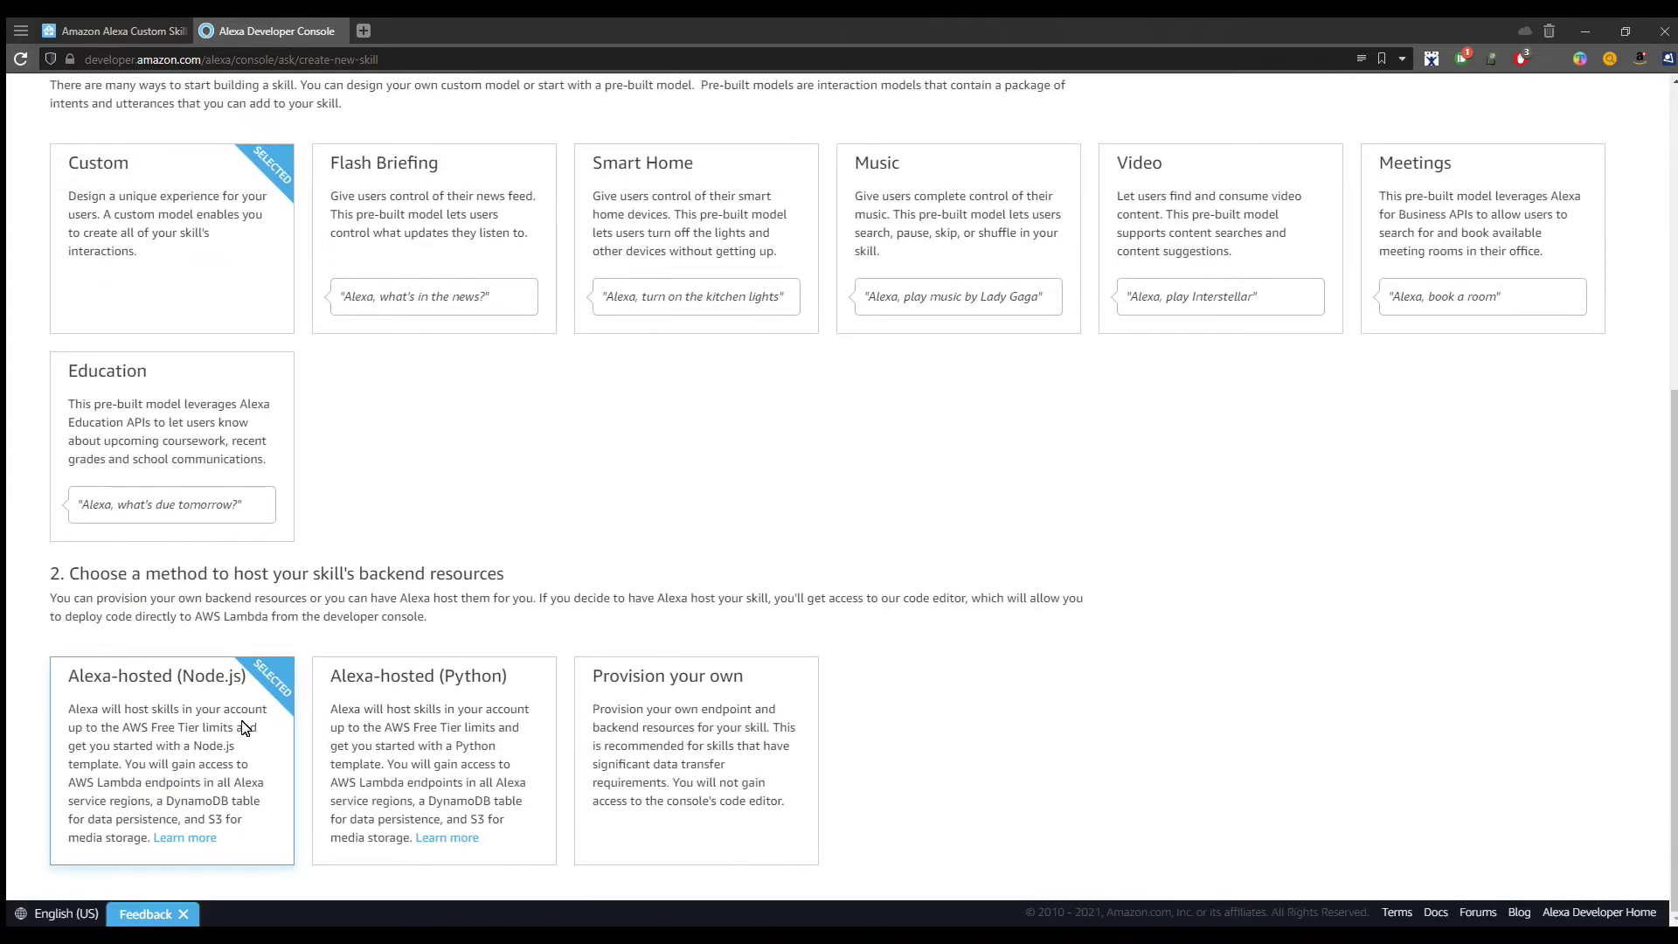
left_click(411, 712)
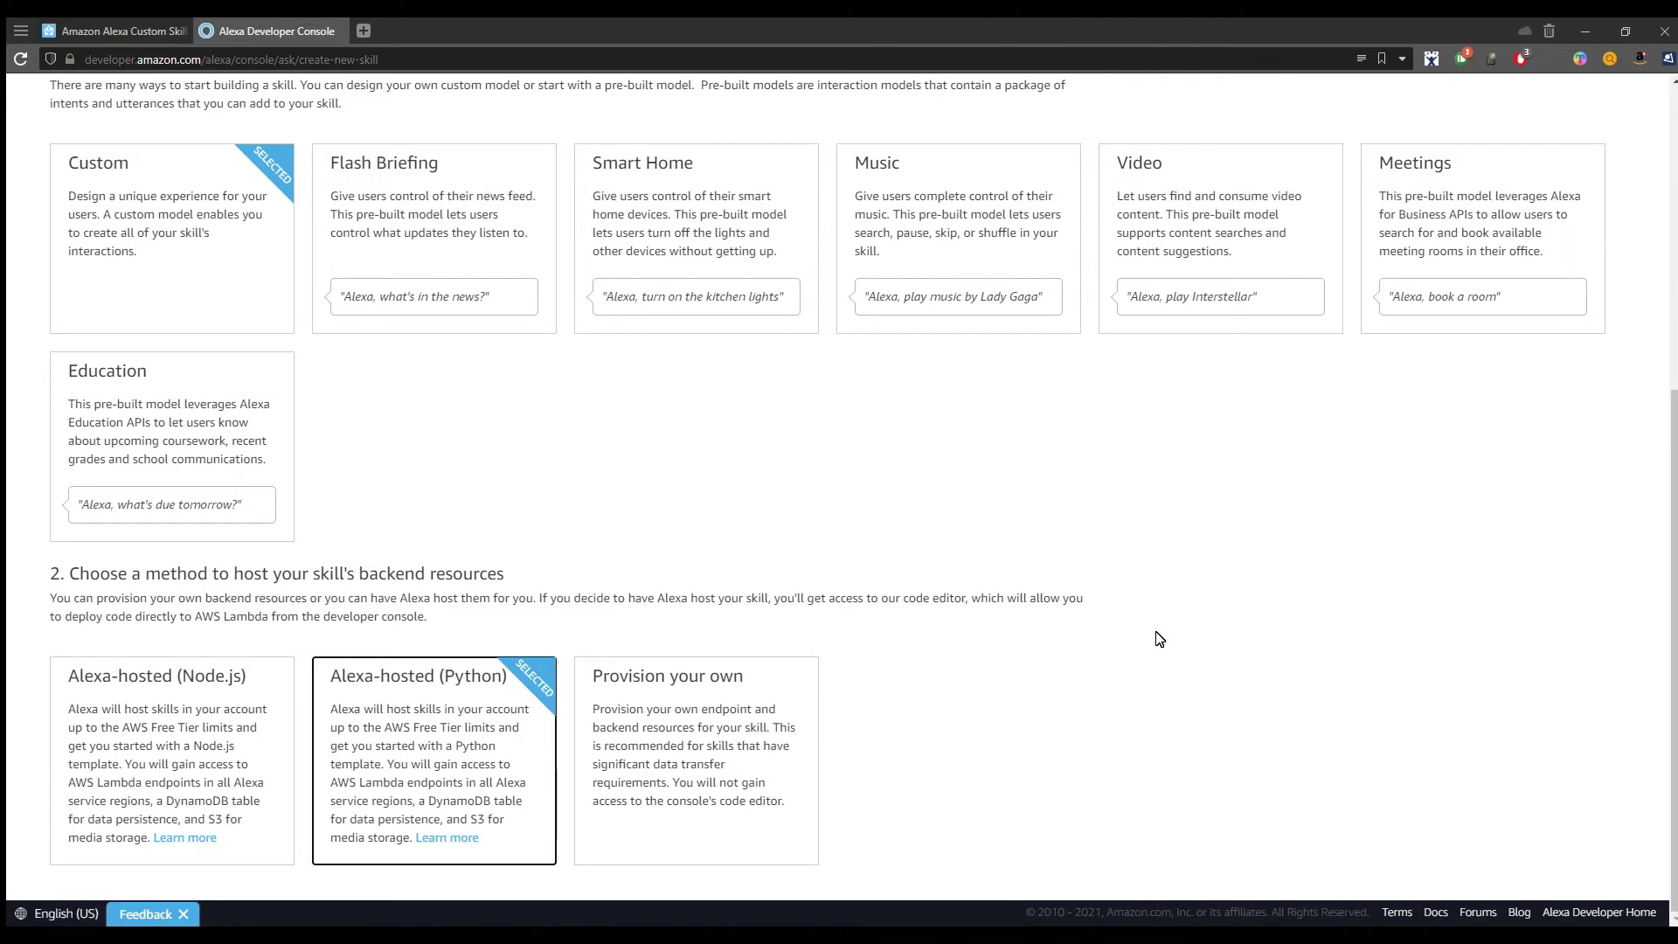
scroll(1159, 638, "up", 6)
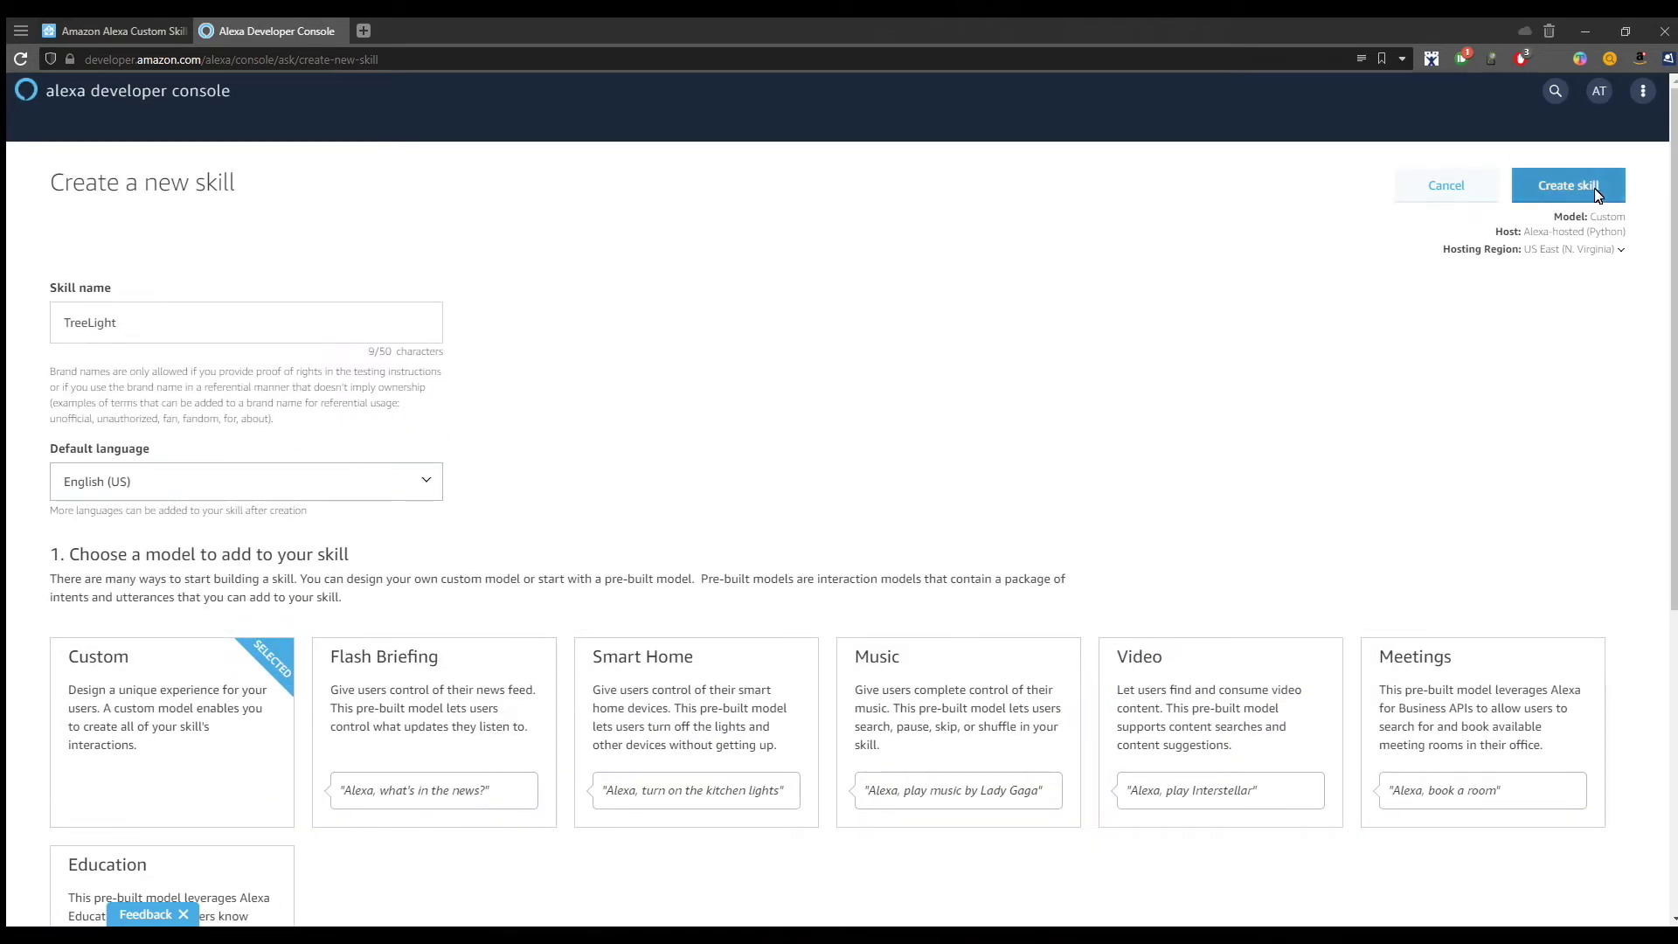
left_click(1593, 189)
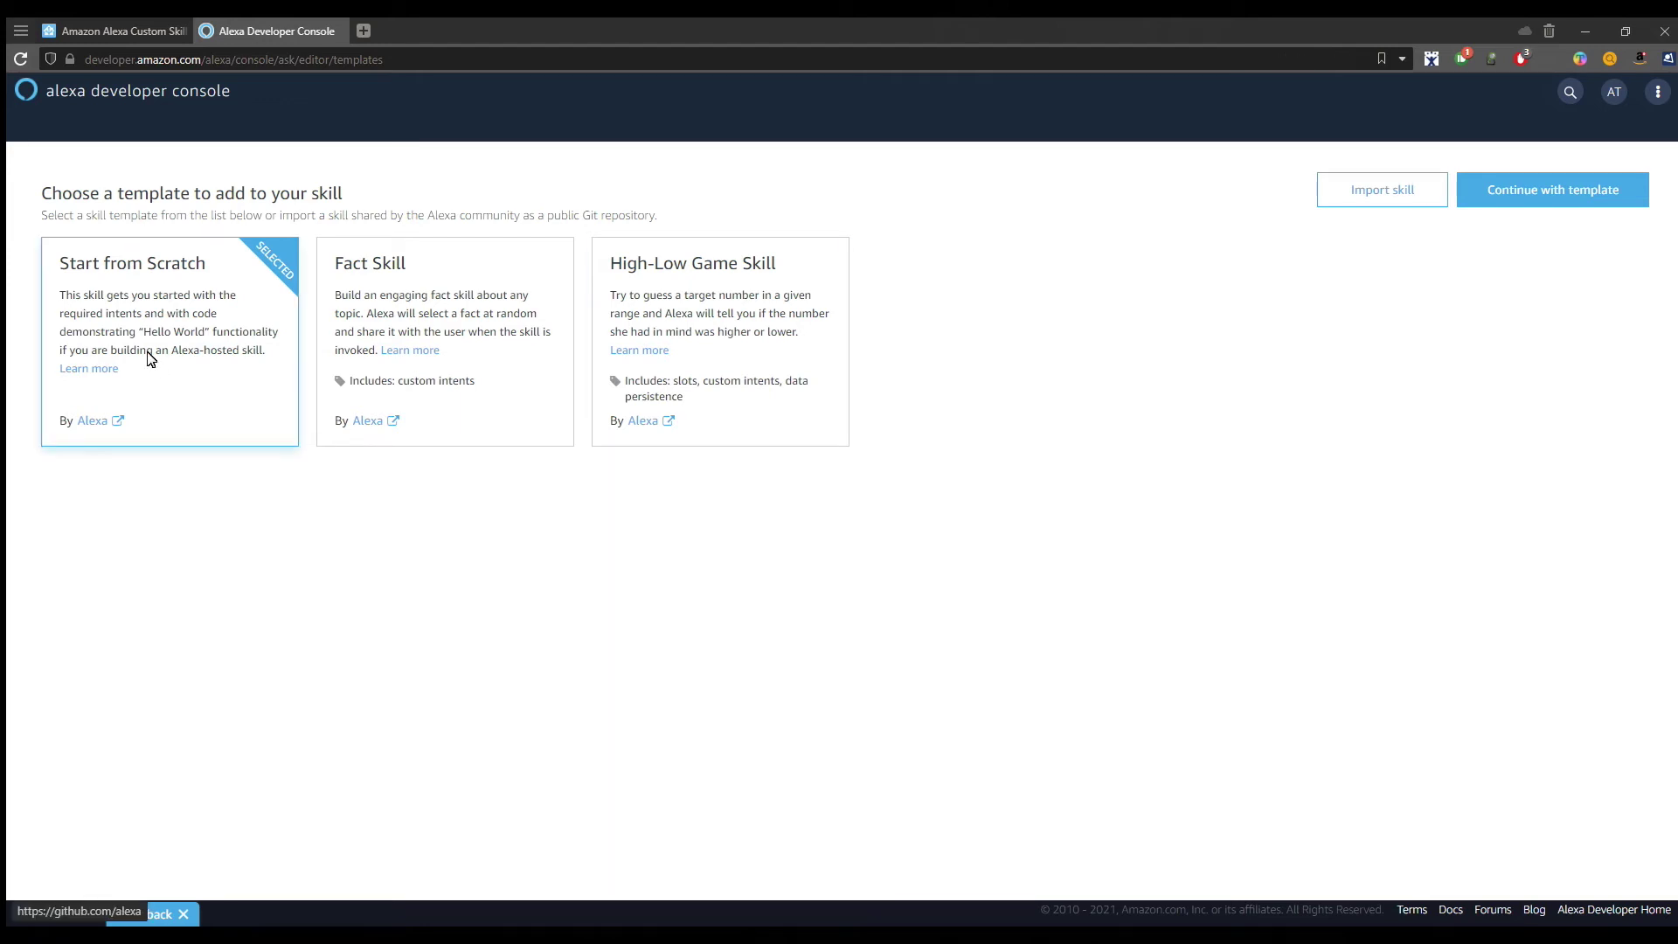
Continue TreeLight with the Start from Scratch template and check its provisioning progress.
left_click(1557, 199)
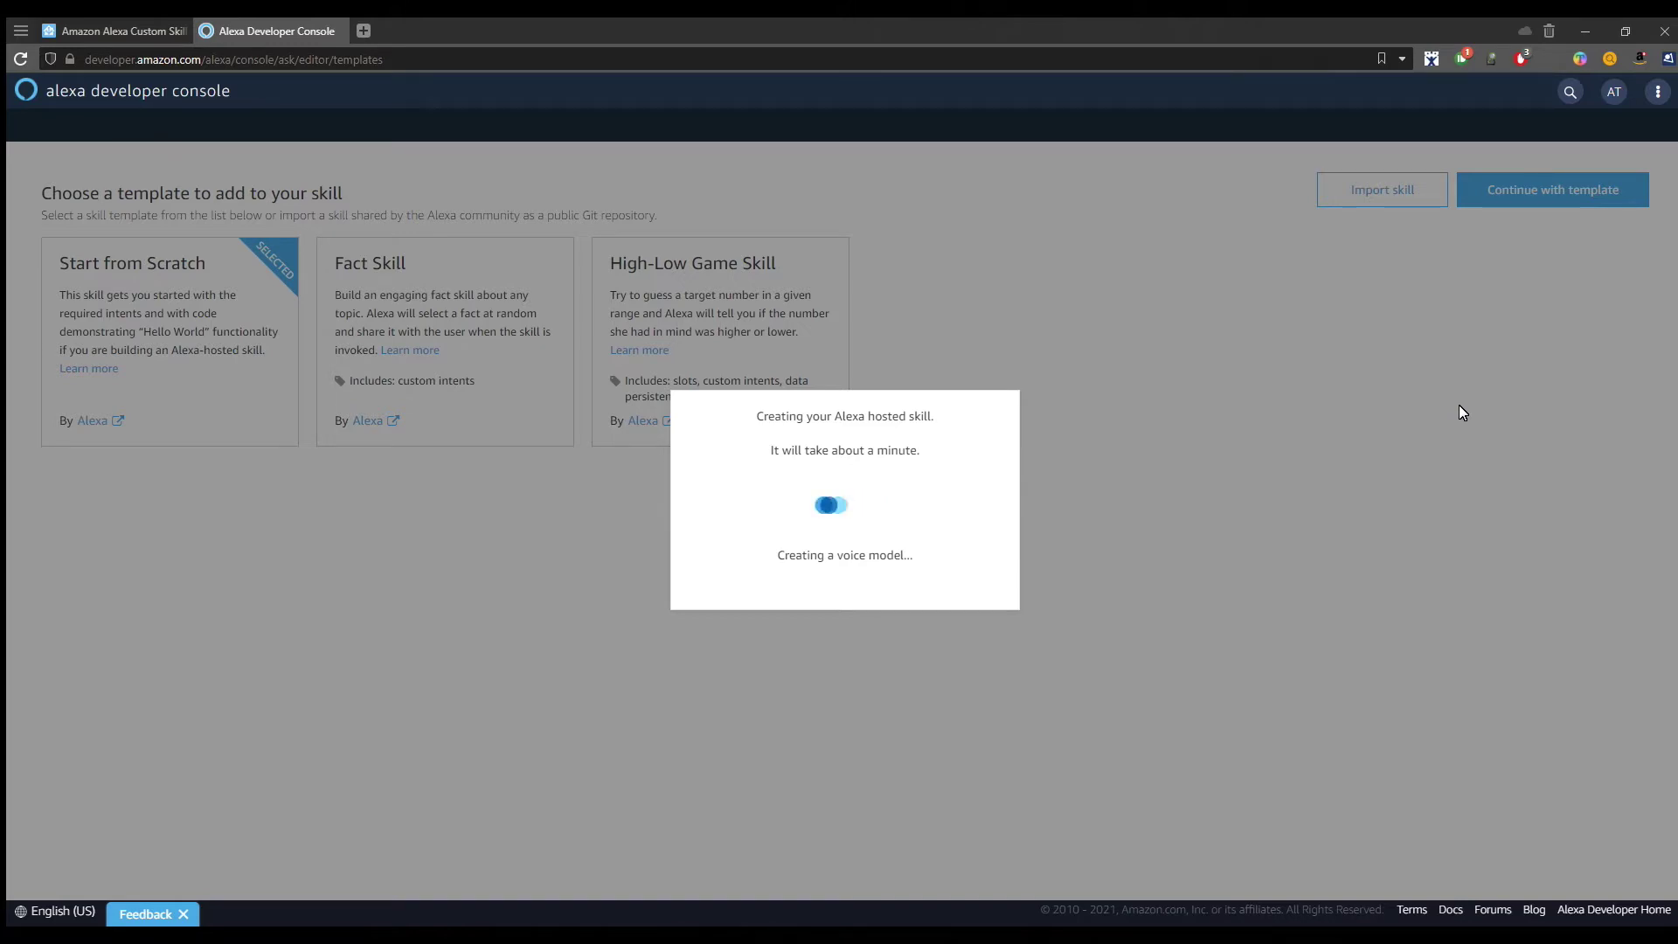
left_click(122, 31)
left_click_drag(745, 394, 374, 390)
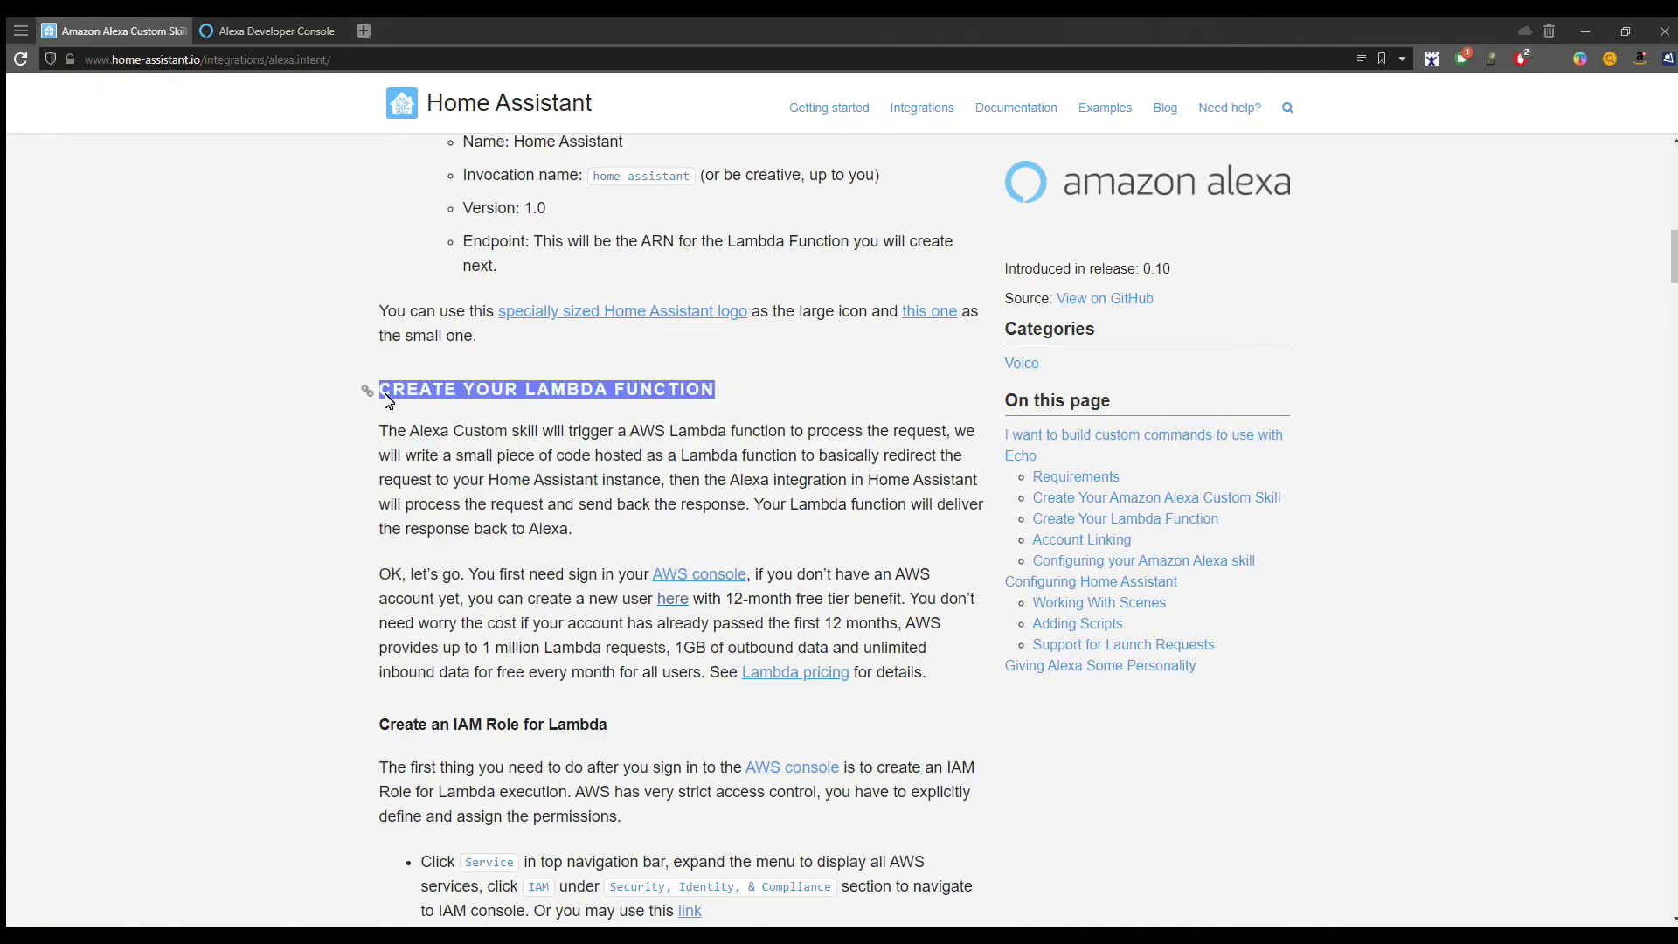
left_click(274, 39)
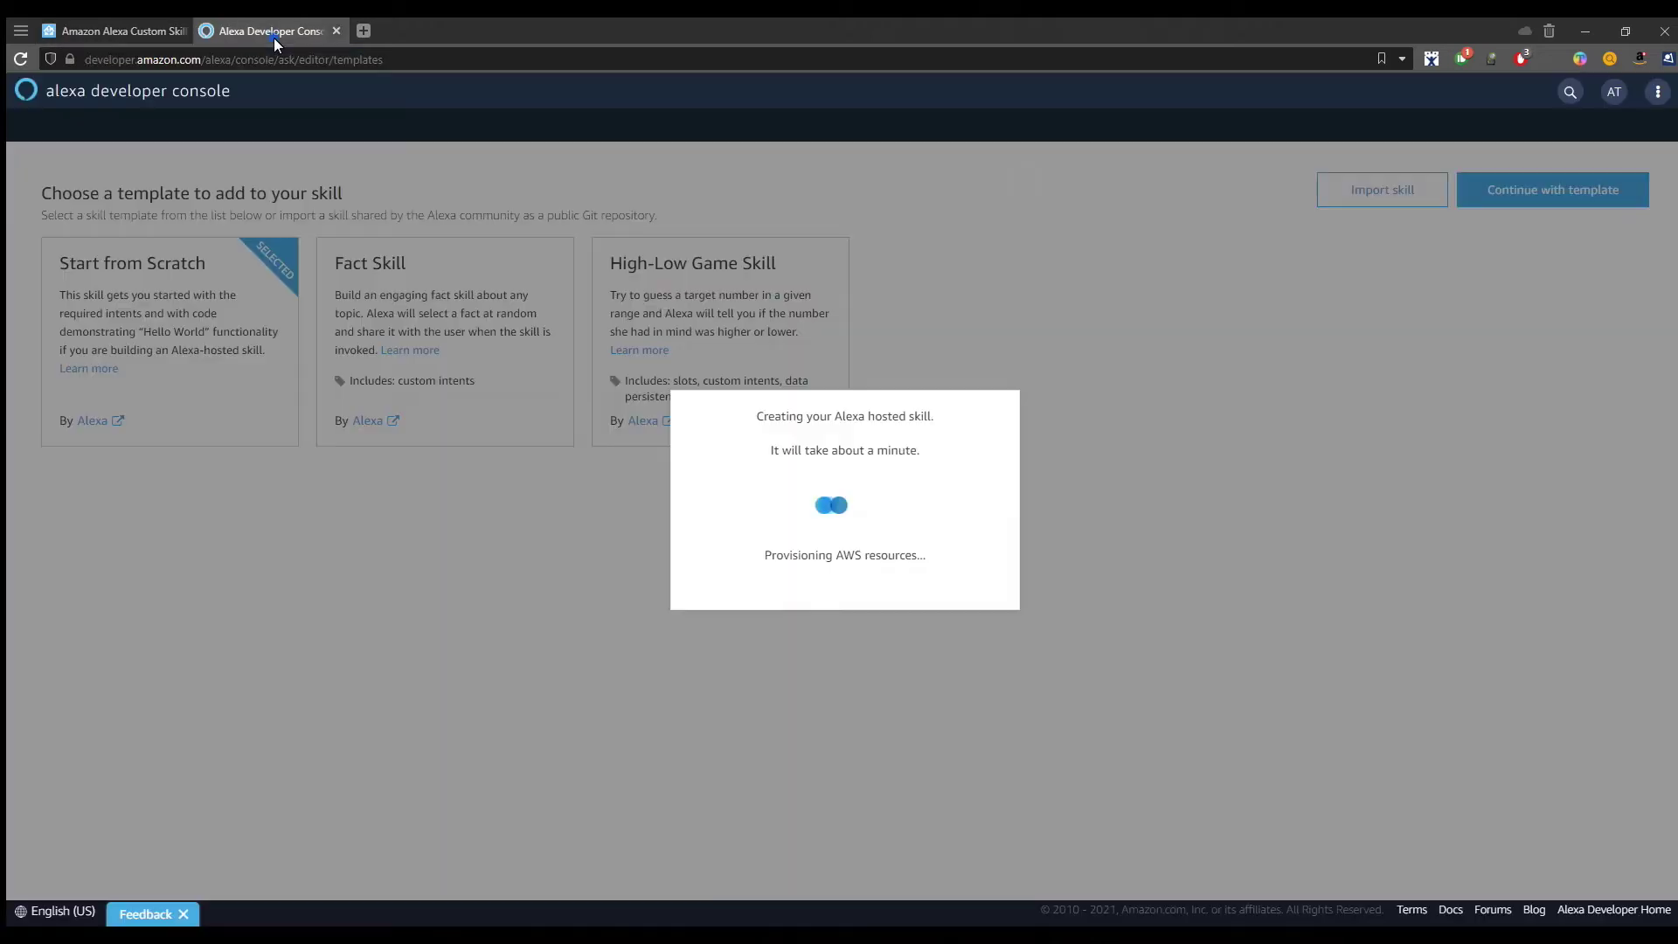
Open the guide's AWS console link in a new tab placed after the Alexa console tab.
left_click(119, 34)
scroll(553, 406, "down", 2)
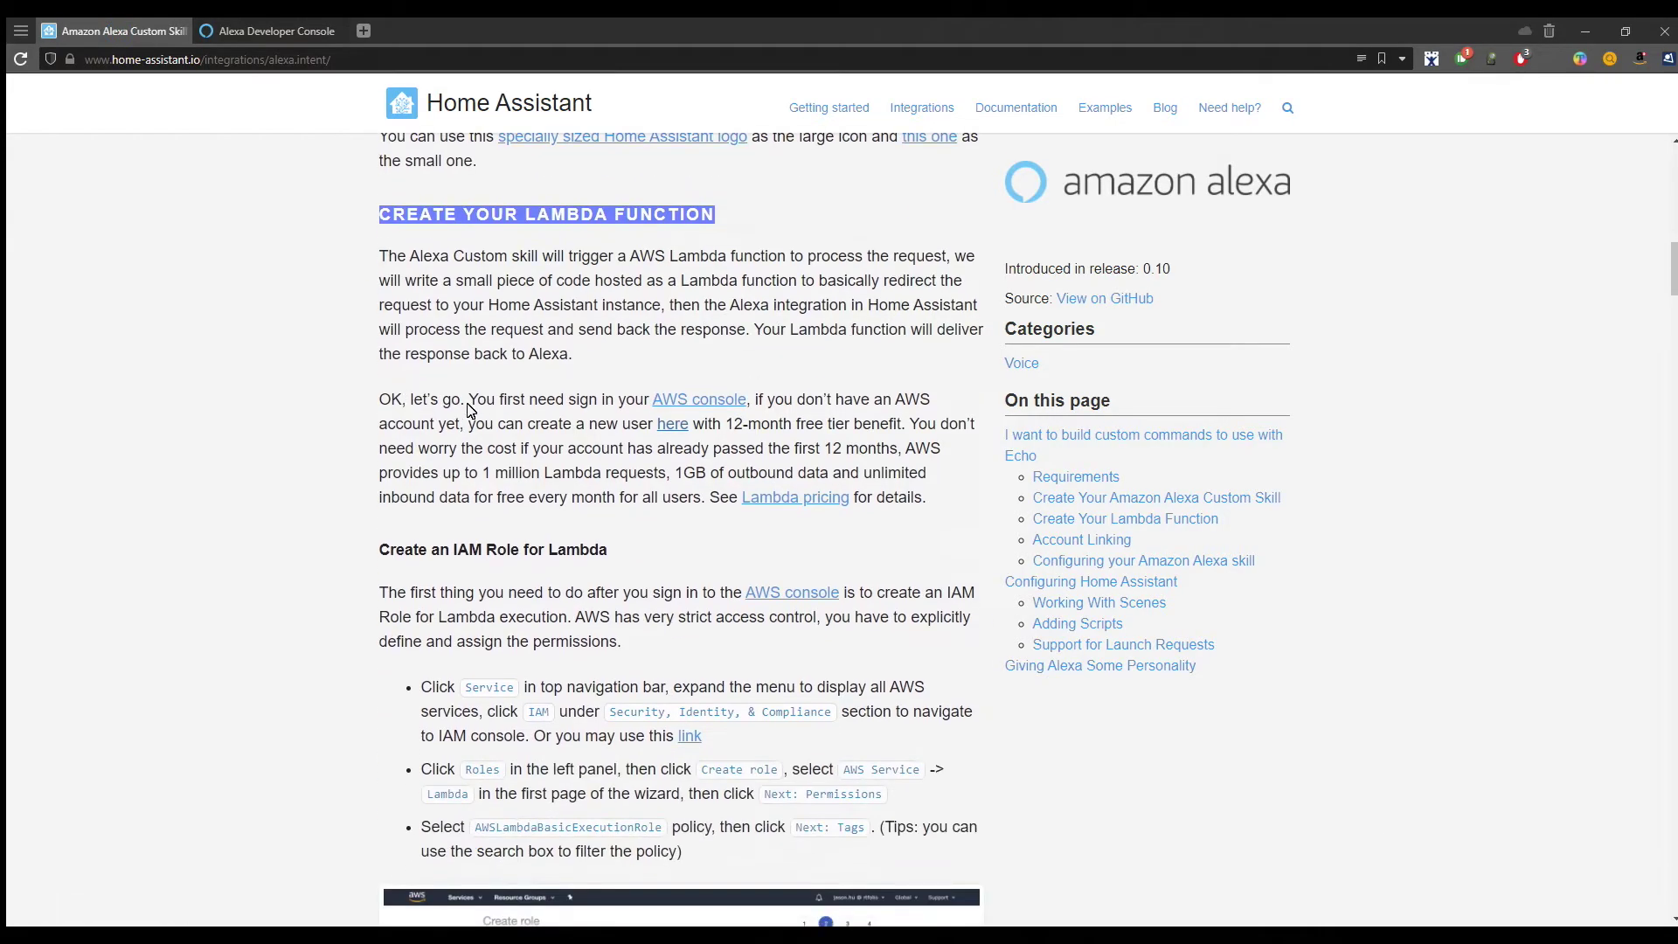
middle_click(691, 400)
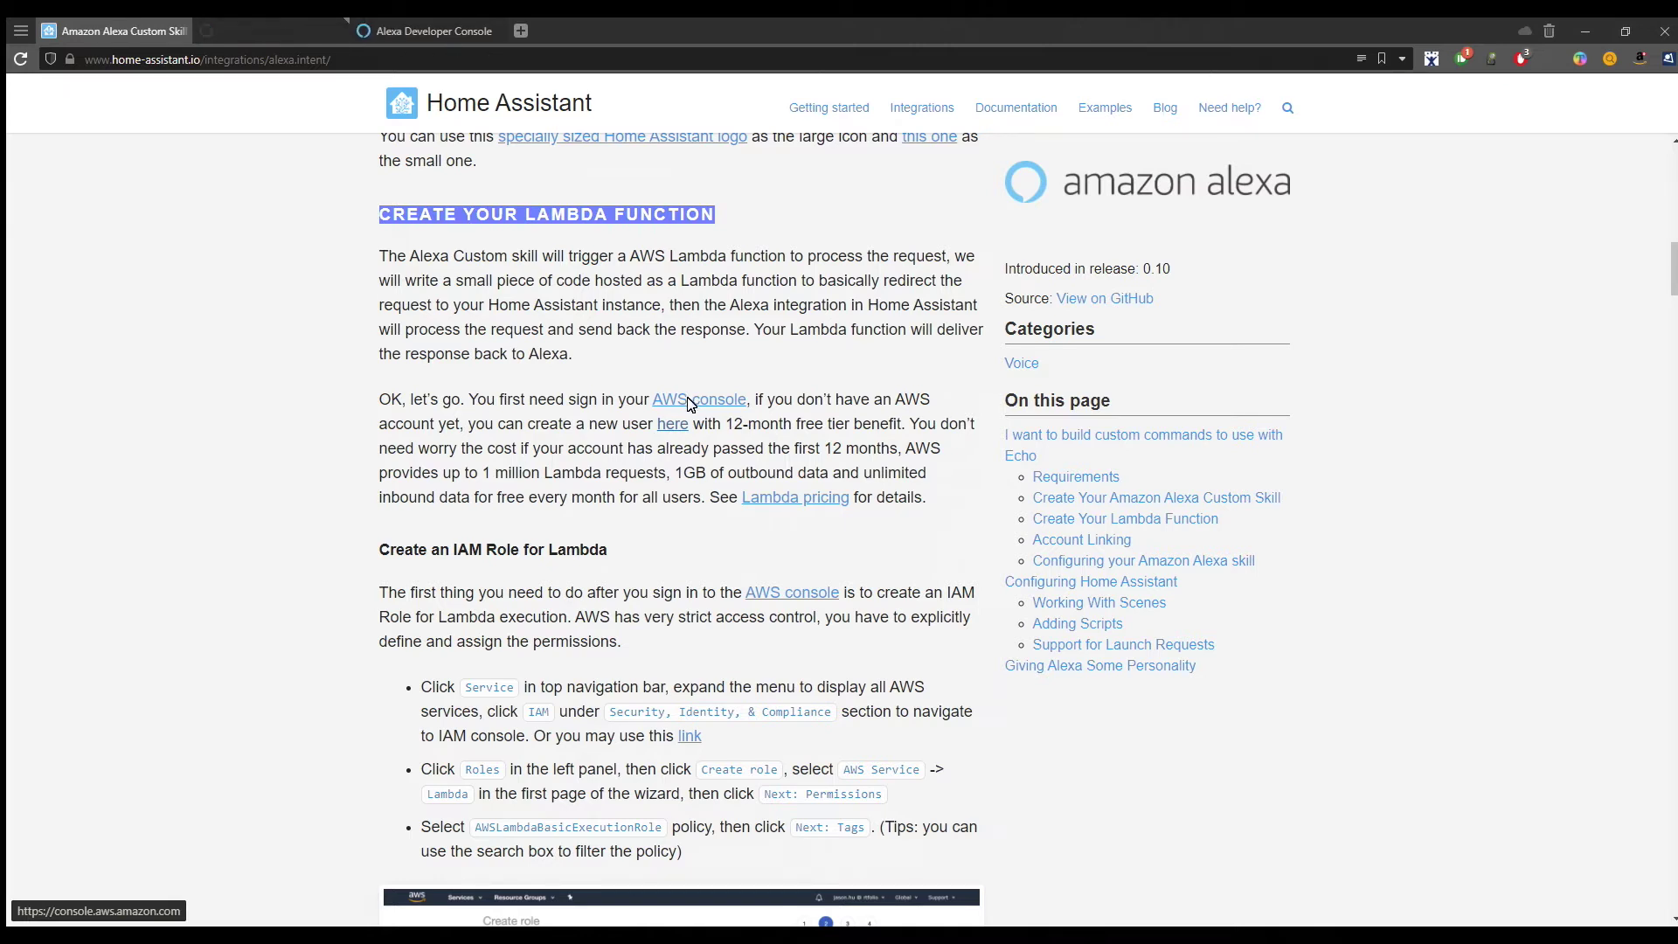
left_click_drag(439, 33, 290, 33)
left_click(420, 30)
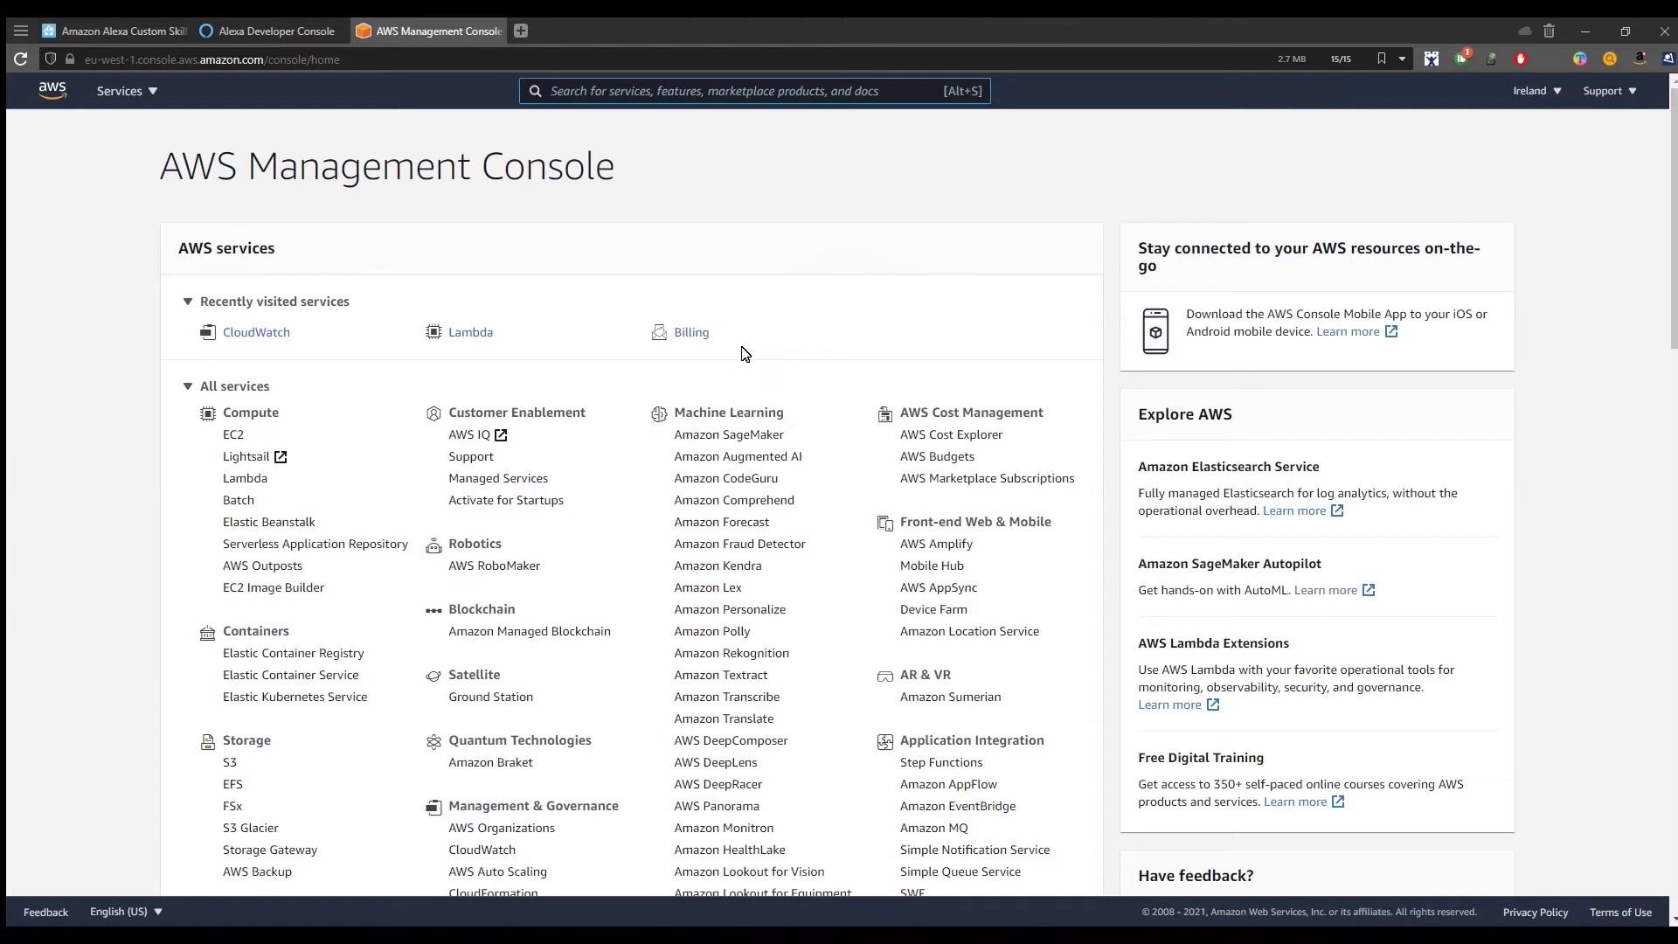
Go to Lambda from recently visited services and start a new function in eu-west-1.
left_click(263, 483)
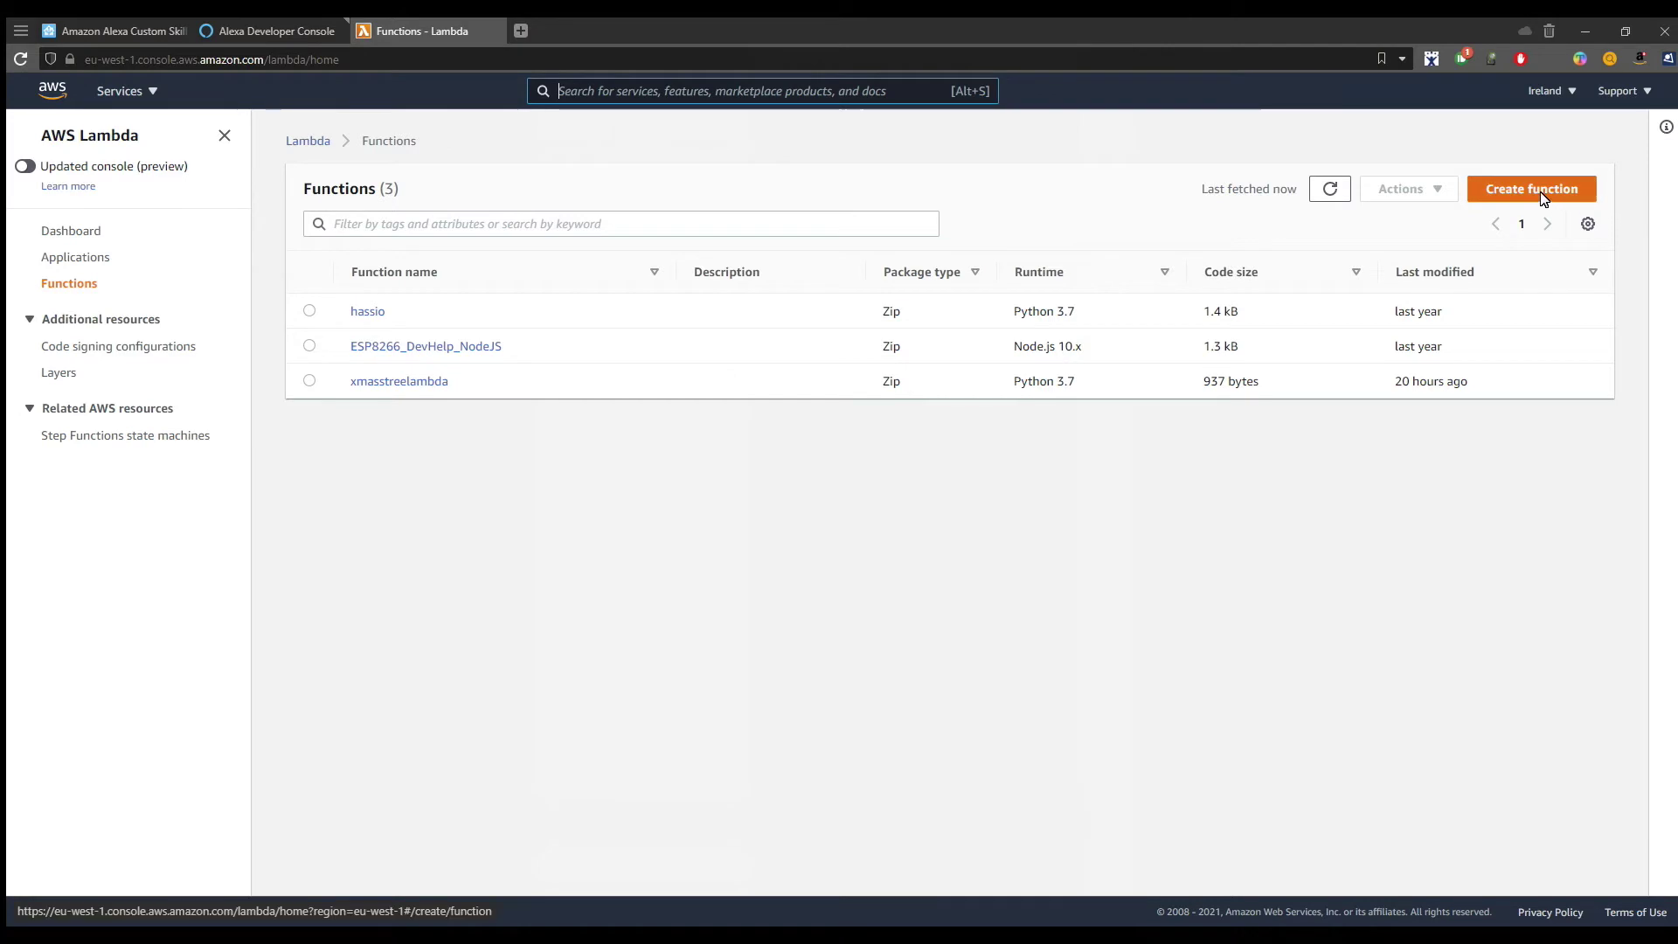
left_click(1524, 187)
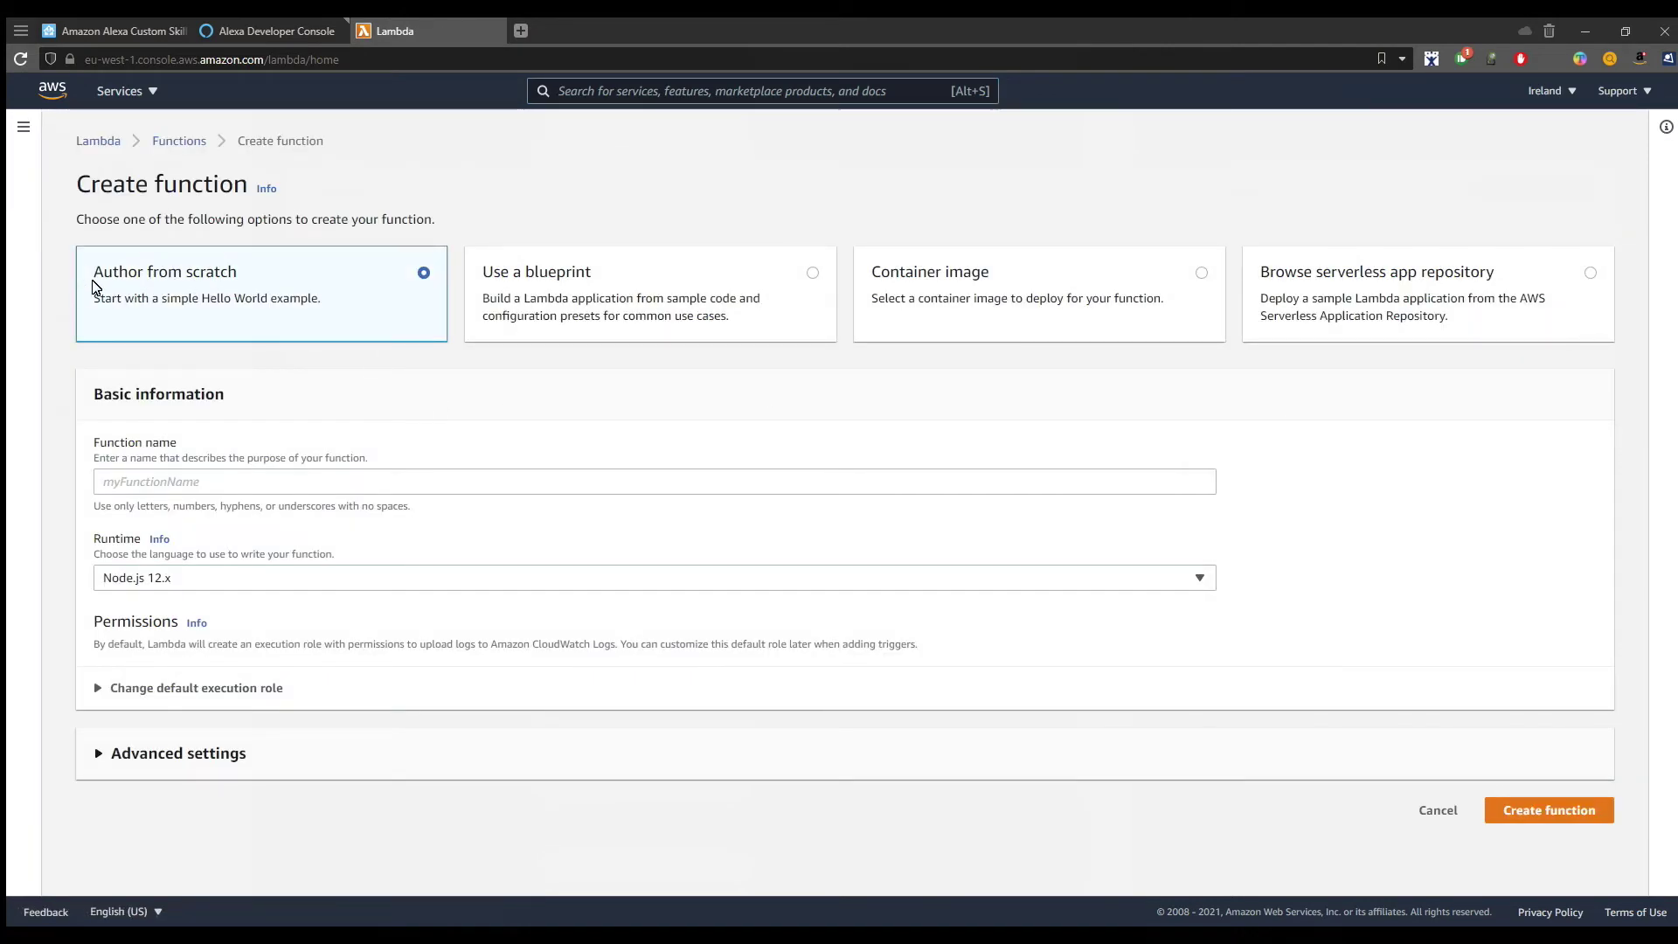
Create Lambda function 'wled' on Python 3.7 using the existing lambda_basic_execution role.
left_click(173, 486)
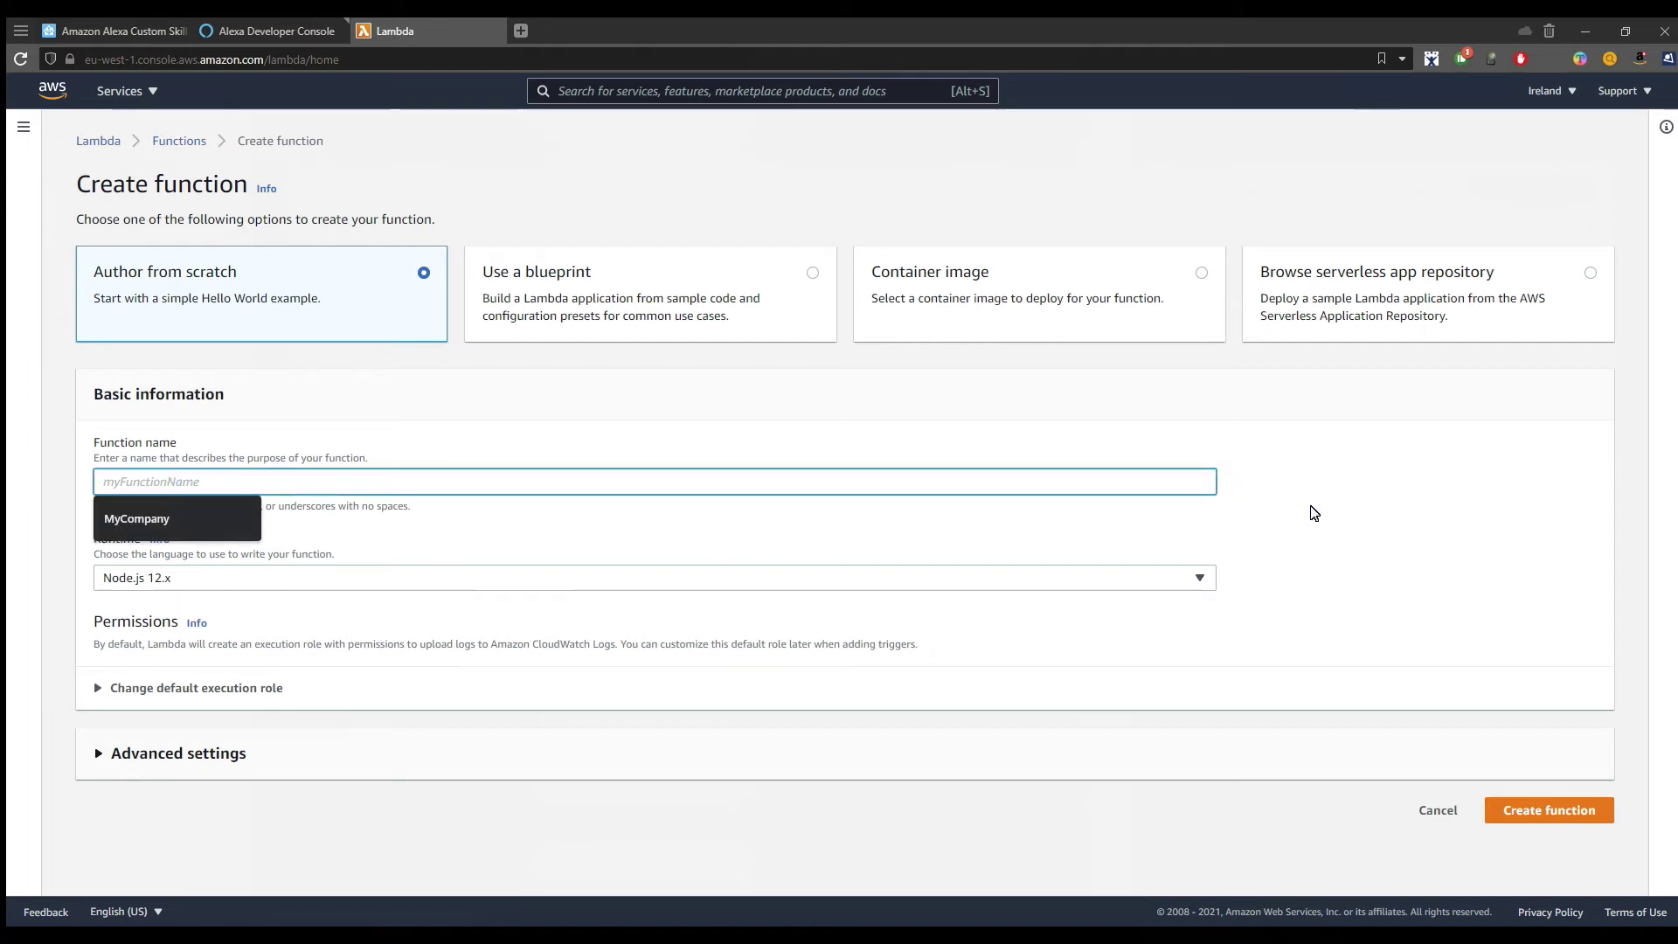
type("wled")
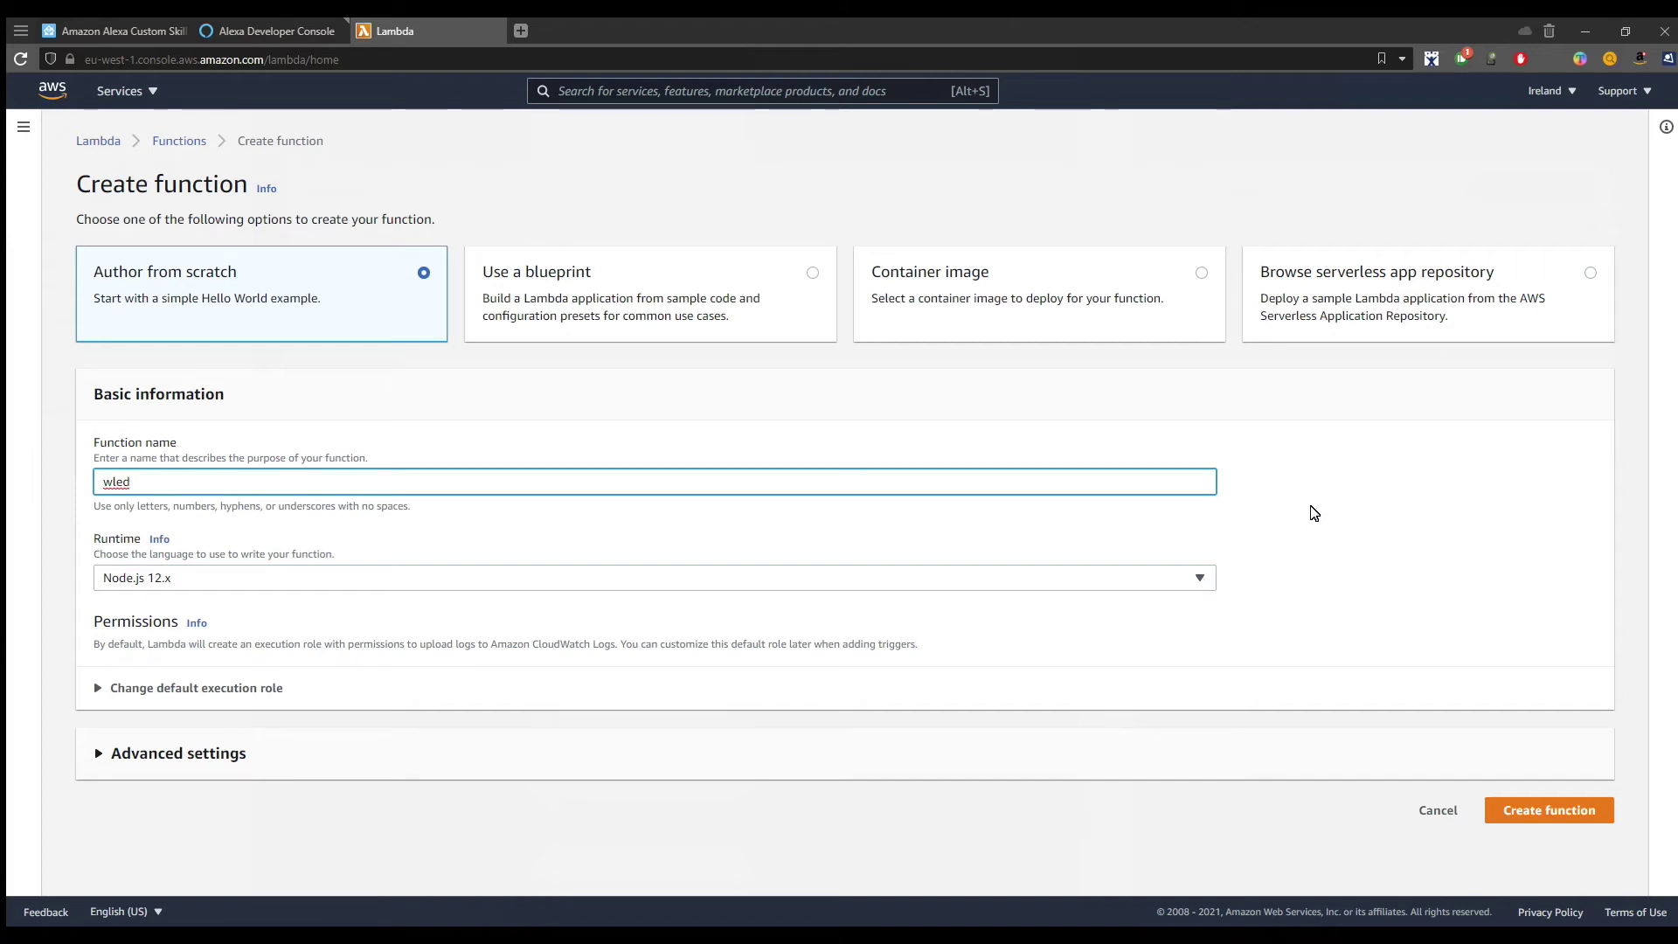
left_click(1191, 579)
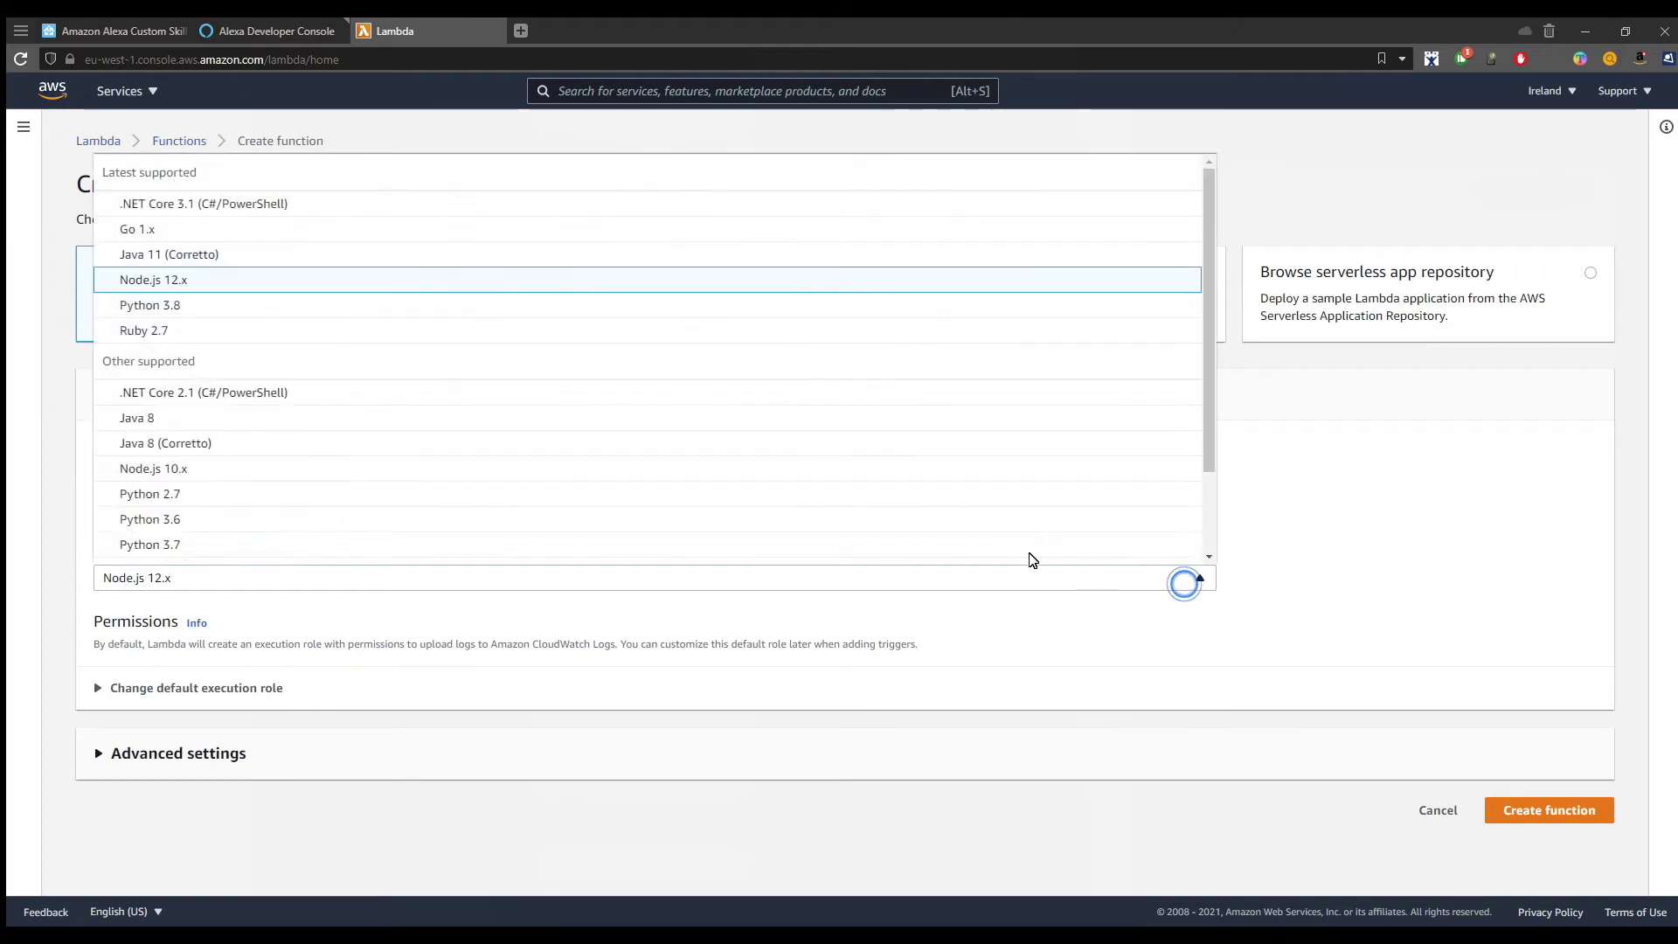
left_click(199, 544)
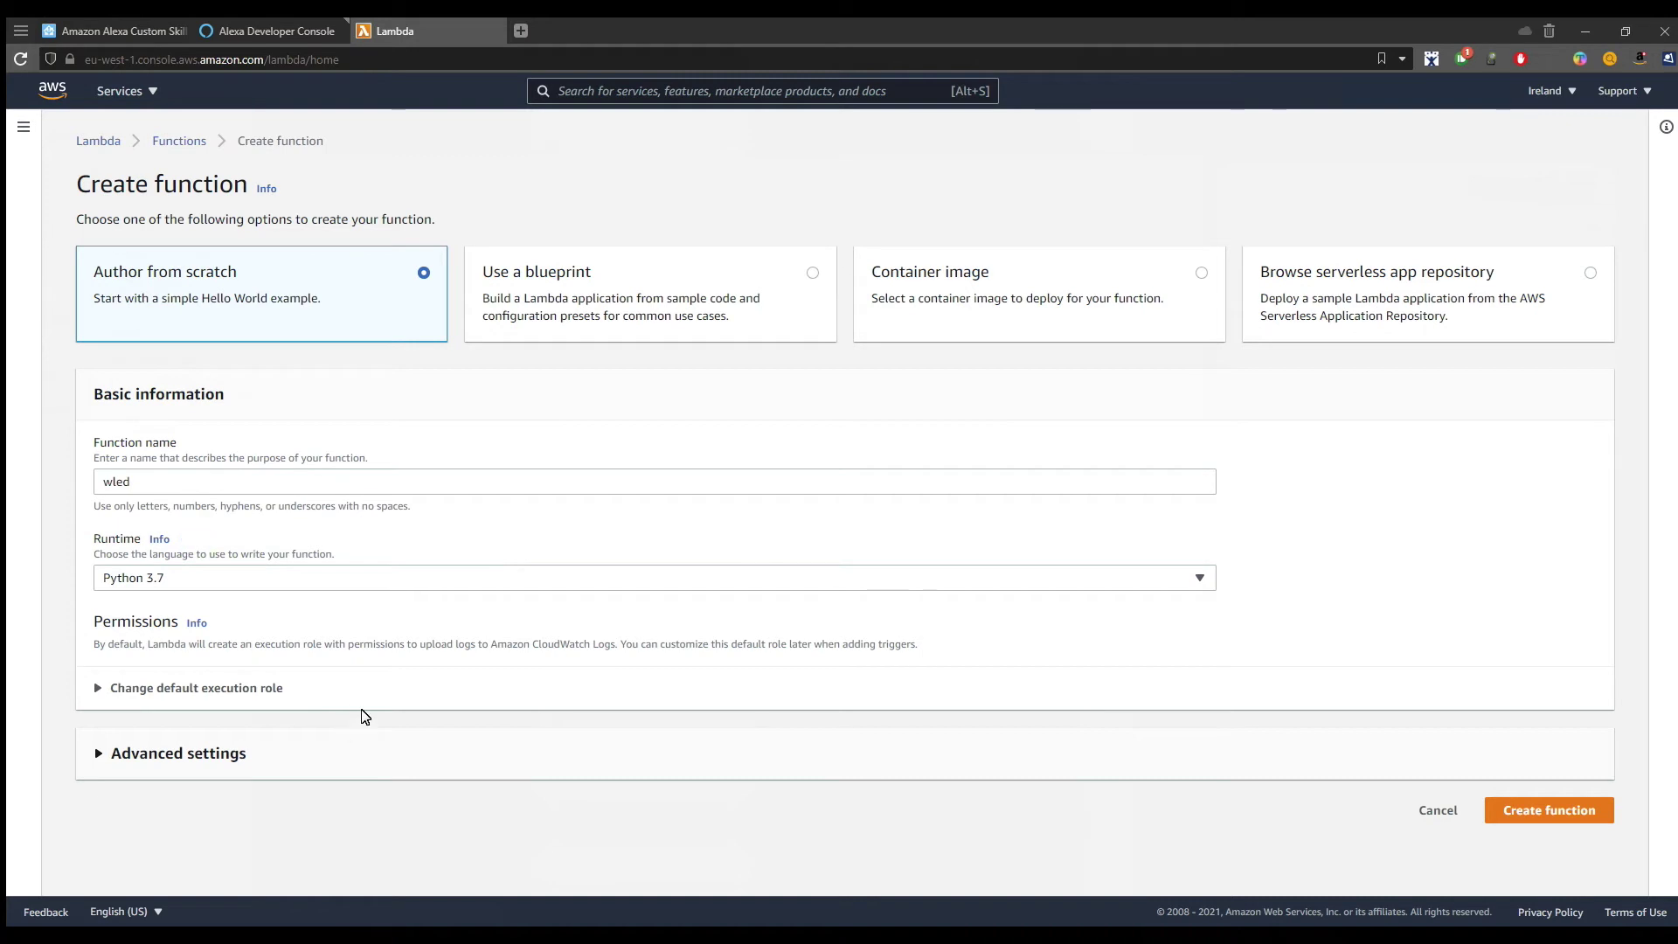
left_click(94, 689)
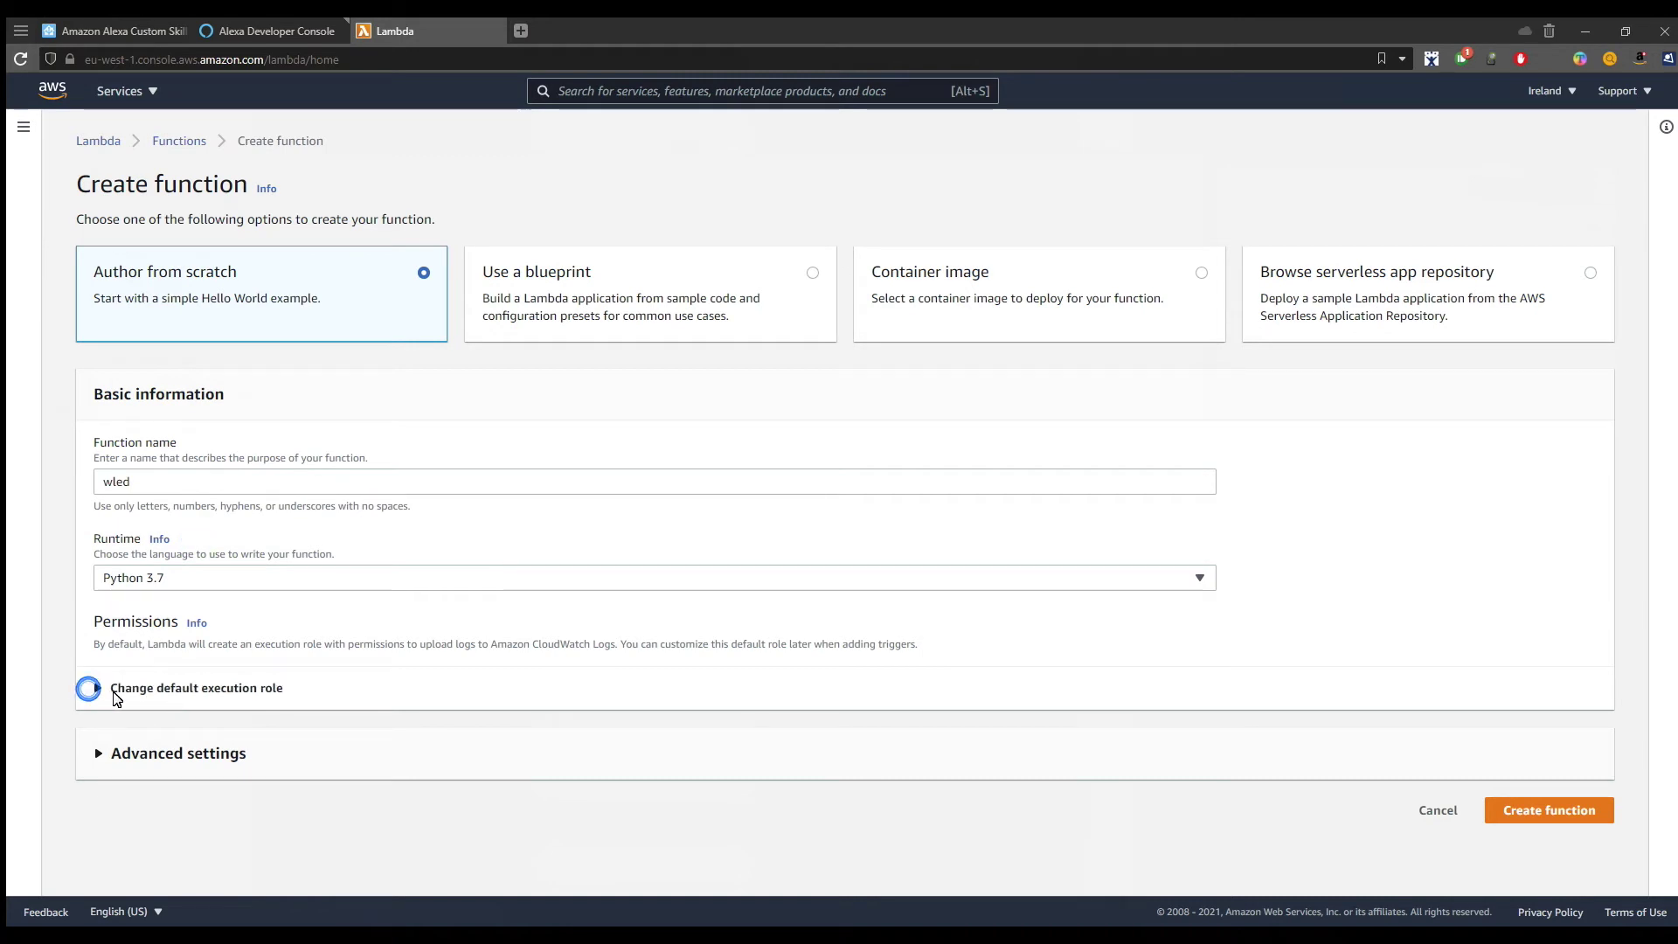
scroll(655, 655, "down", 2)
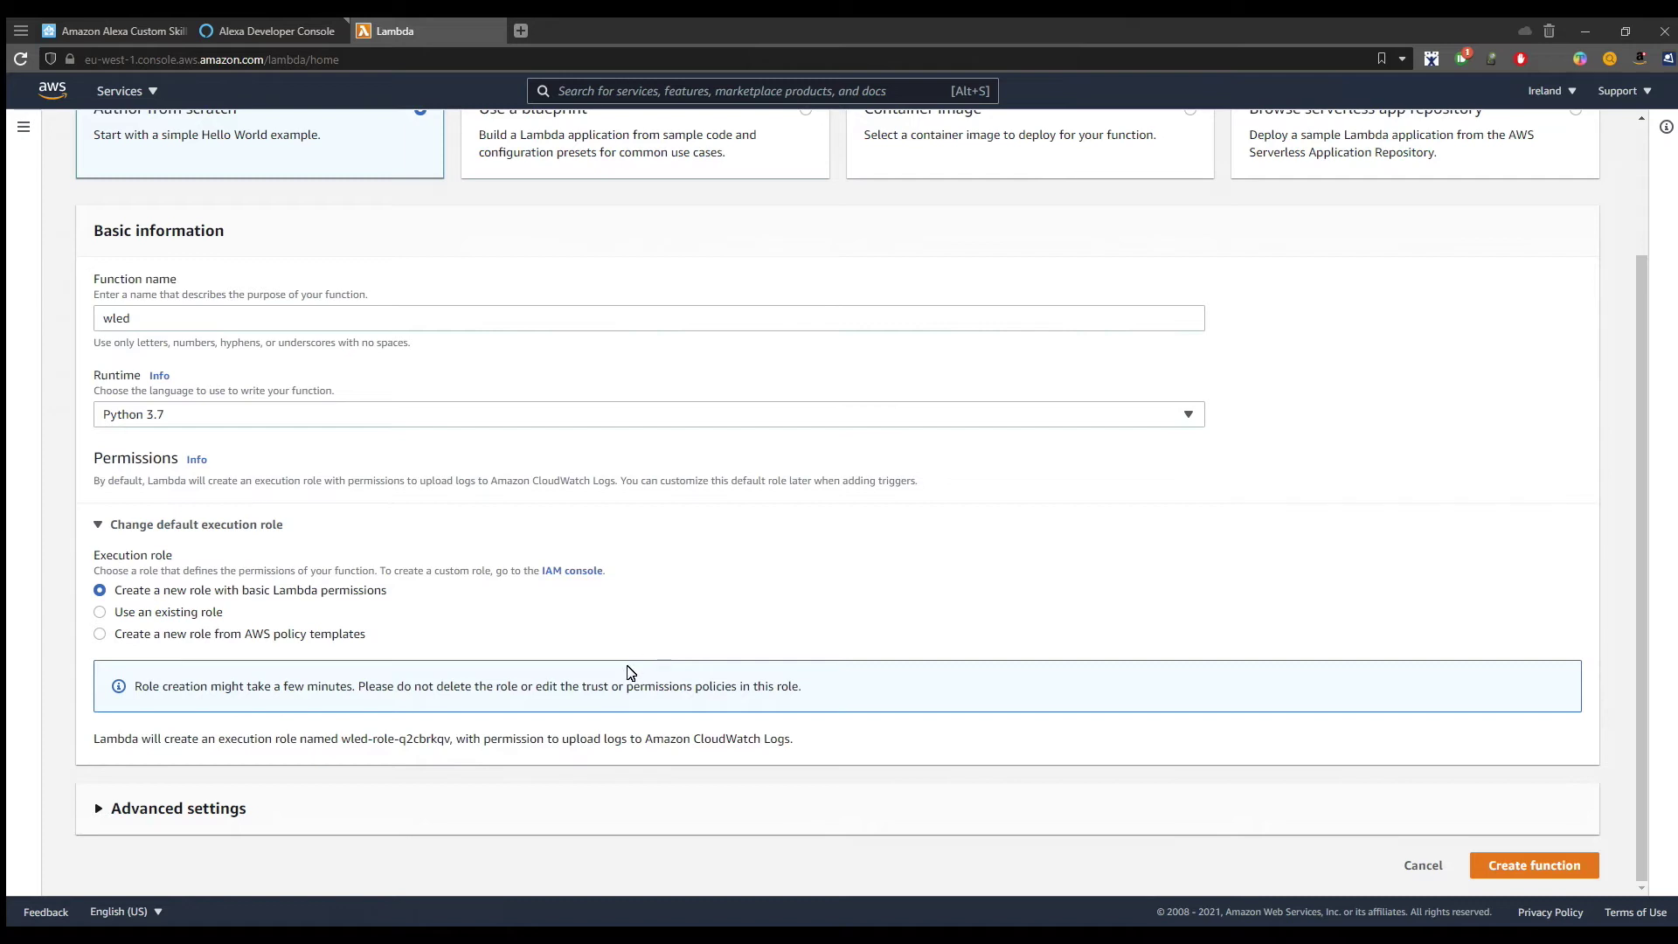
left_click(174, 614)
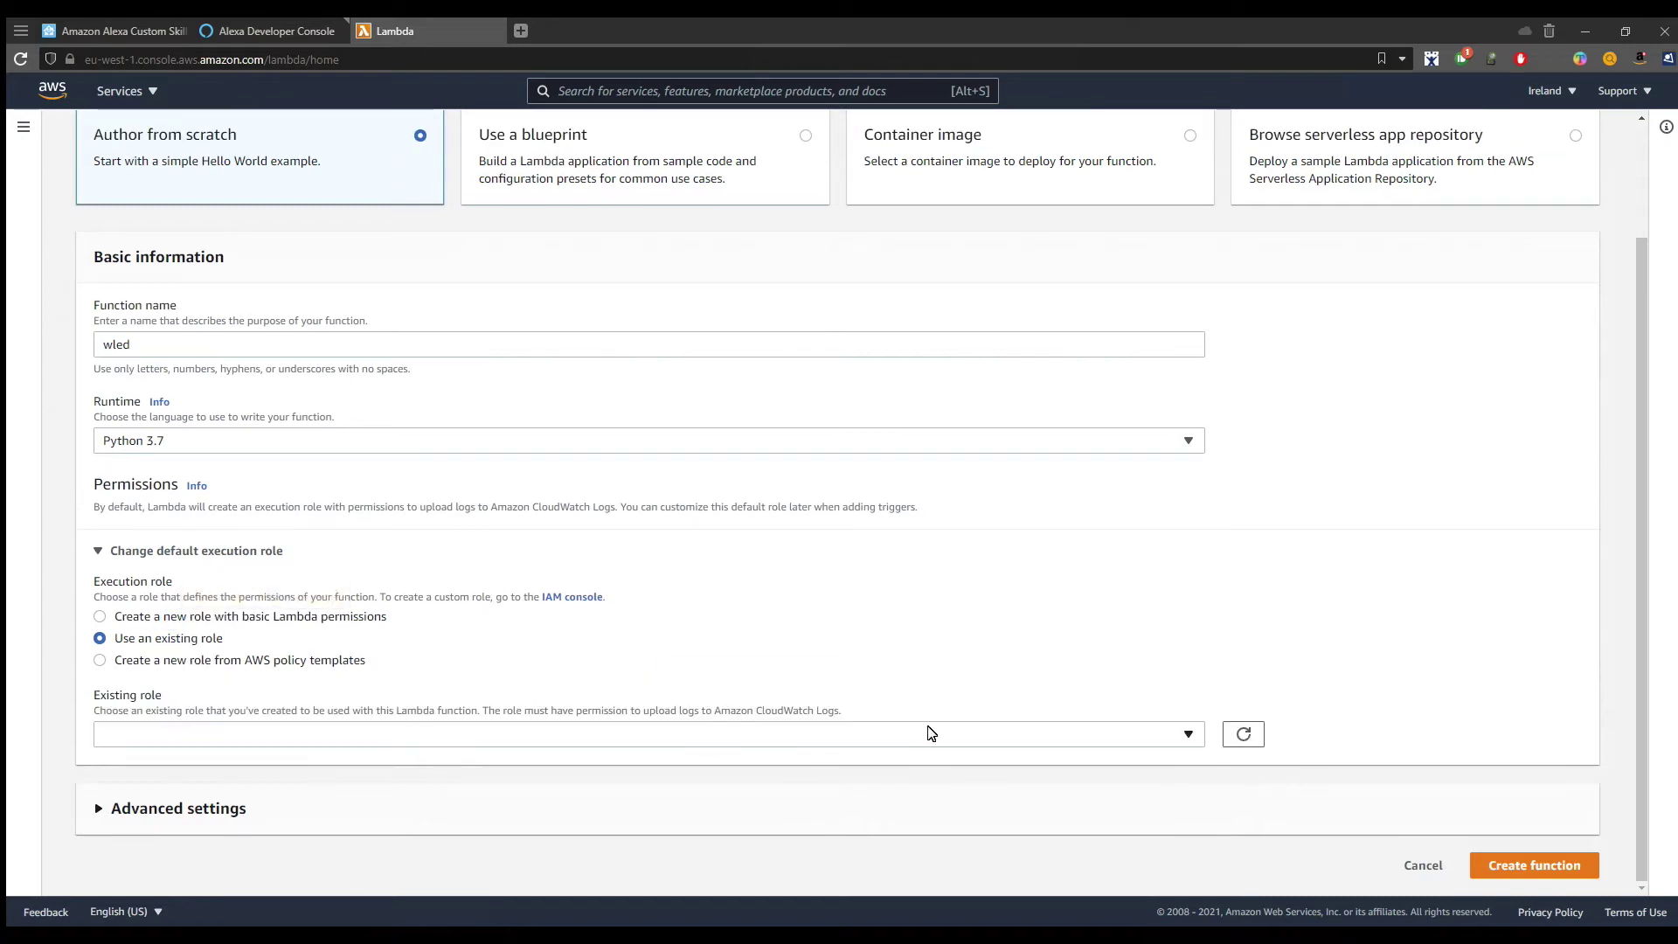
left_click(1198, 746)
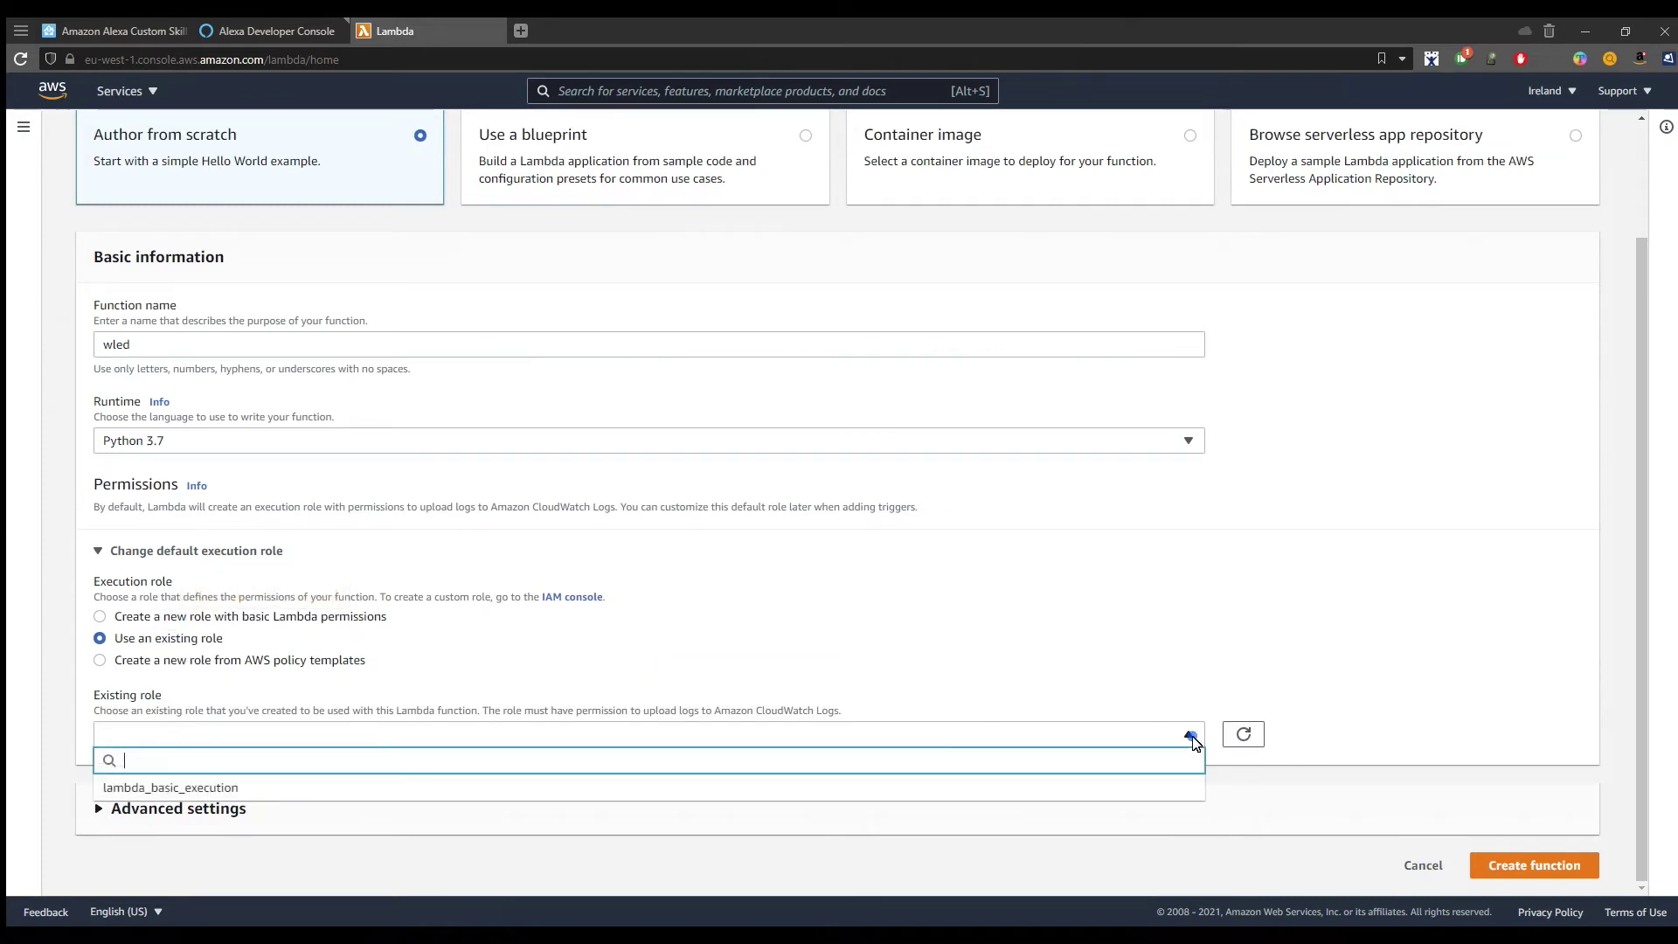
left_click(242, 783)
scroll(306, 769, "down", 1)
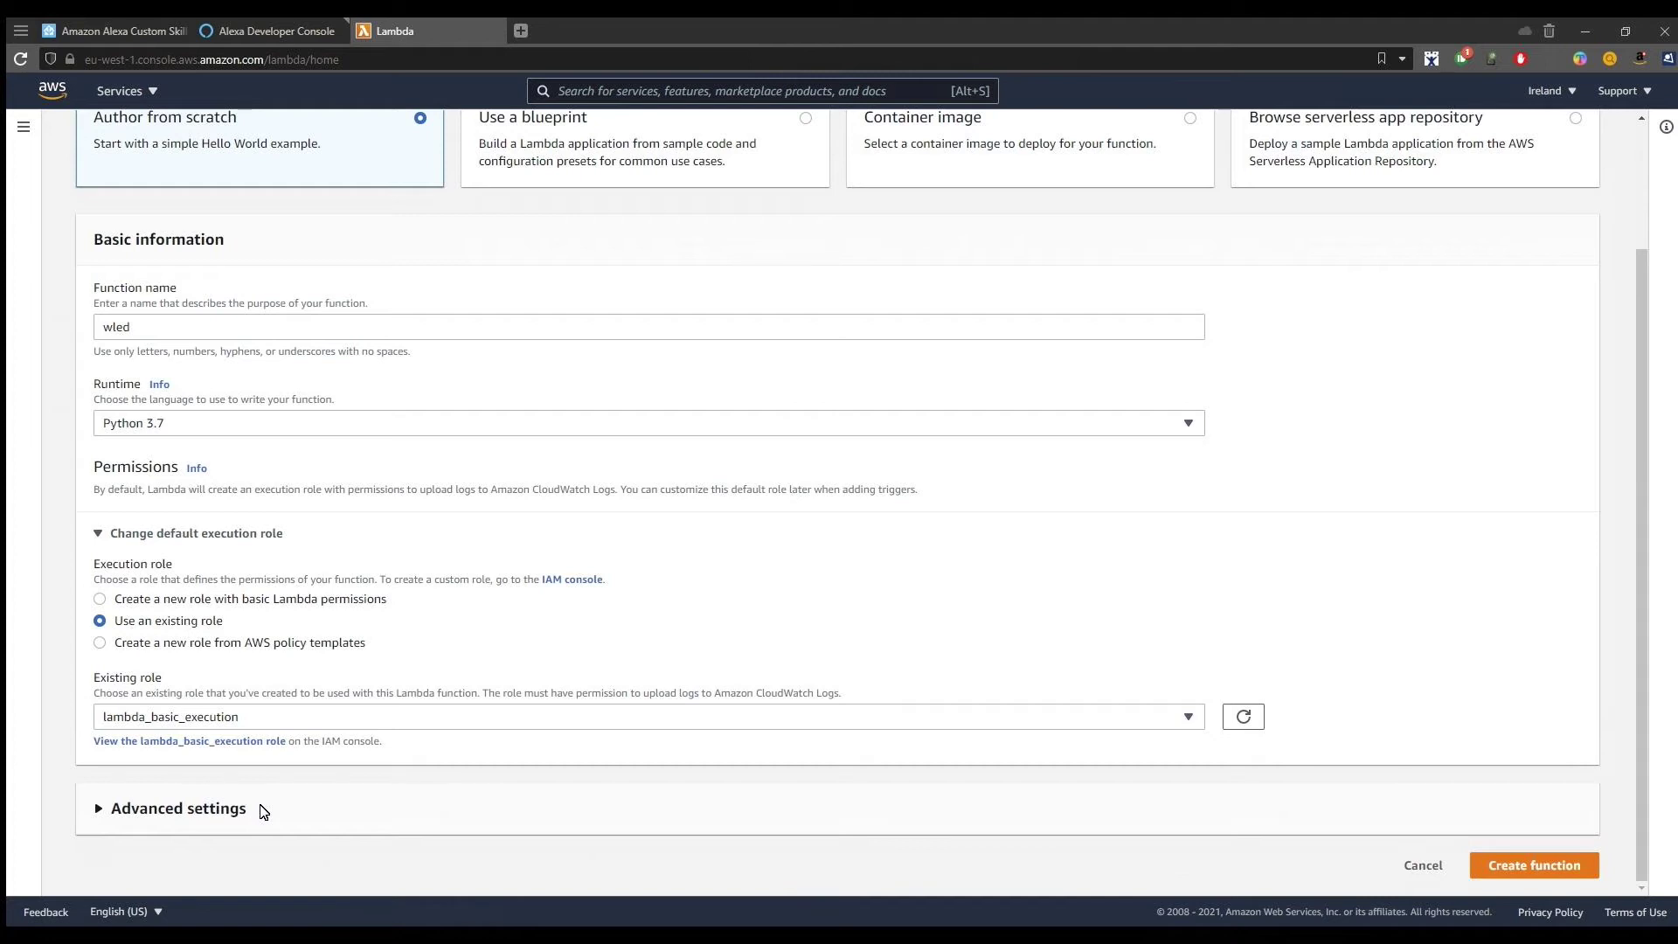
left_click(1526, 860)
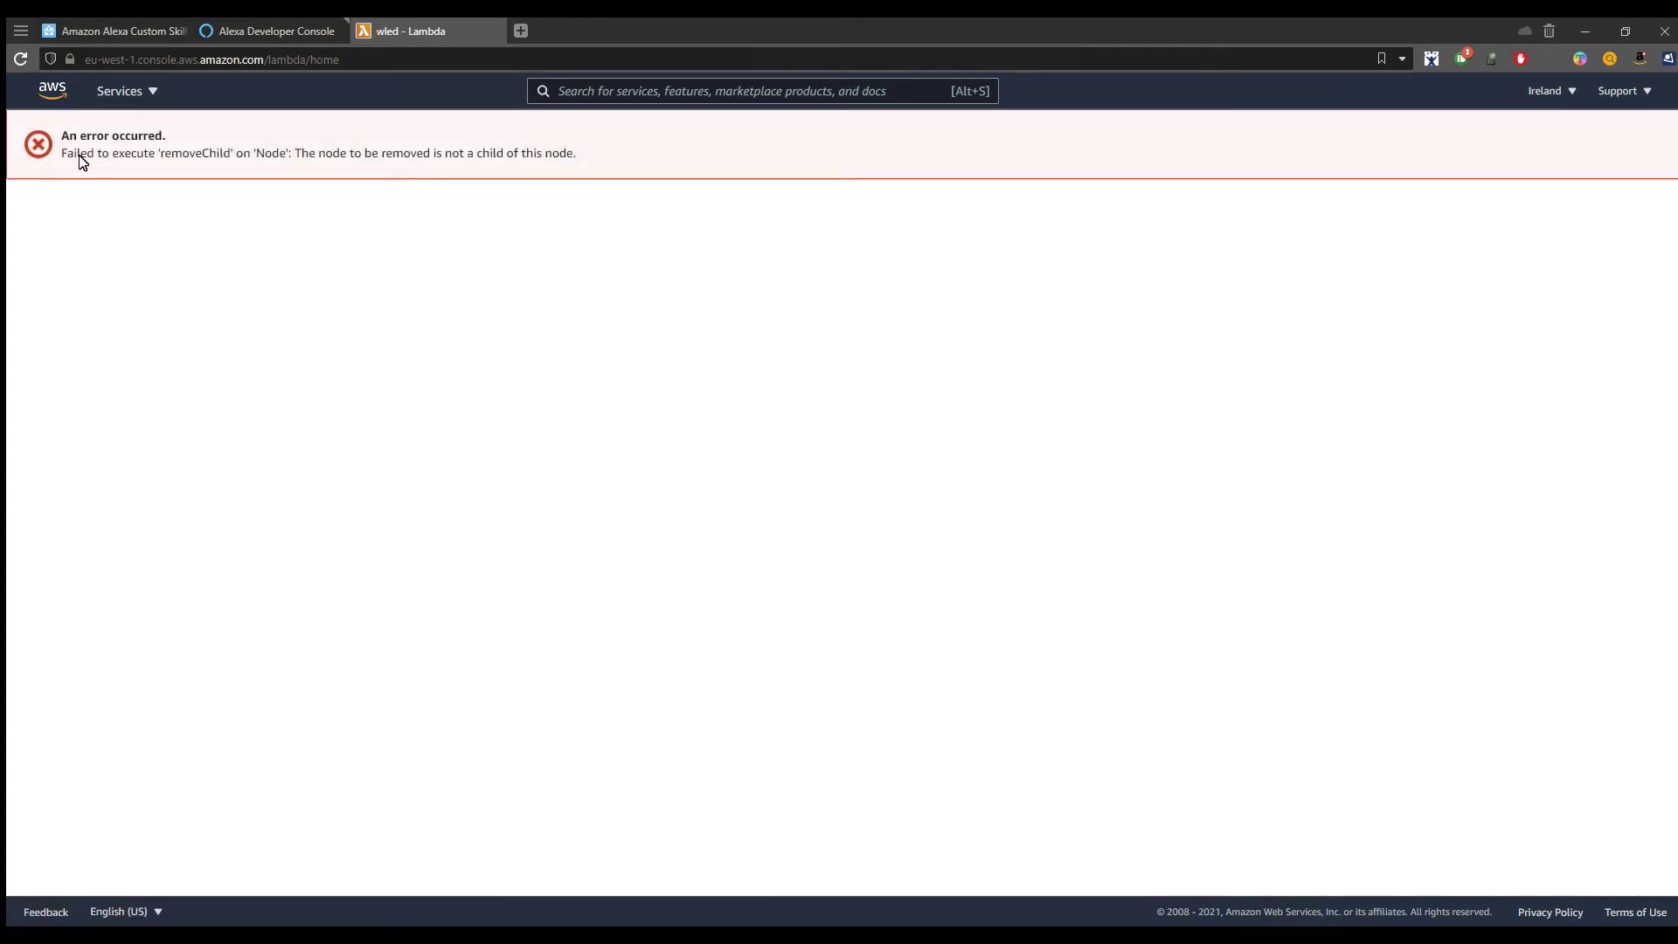
Reload the wled function page to get past the removeChild error.
left_click_drag(111, 155, 636, 247)
left_click(648, 271)
left_click(19, 57)
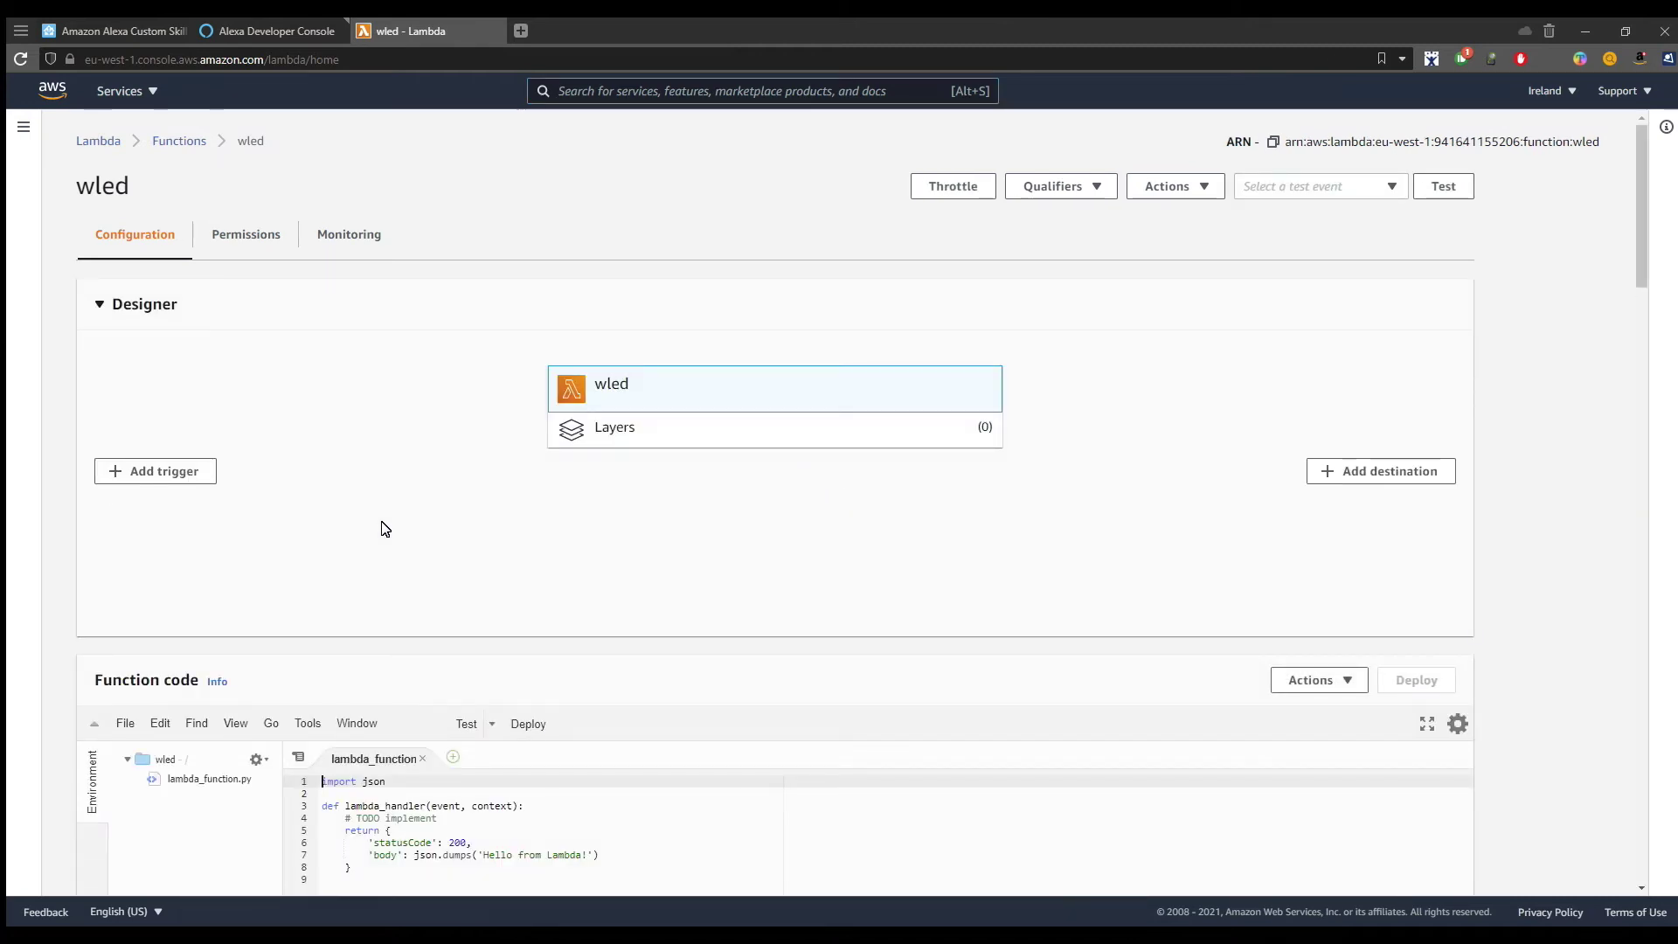
scroll(379, 527, "down", 3)
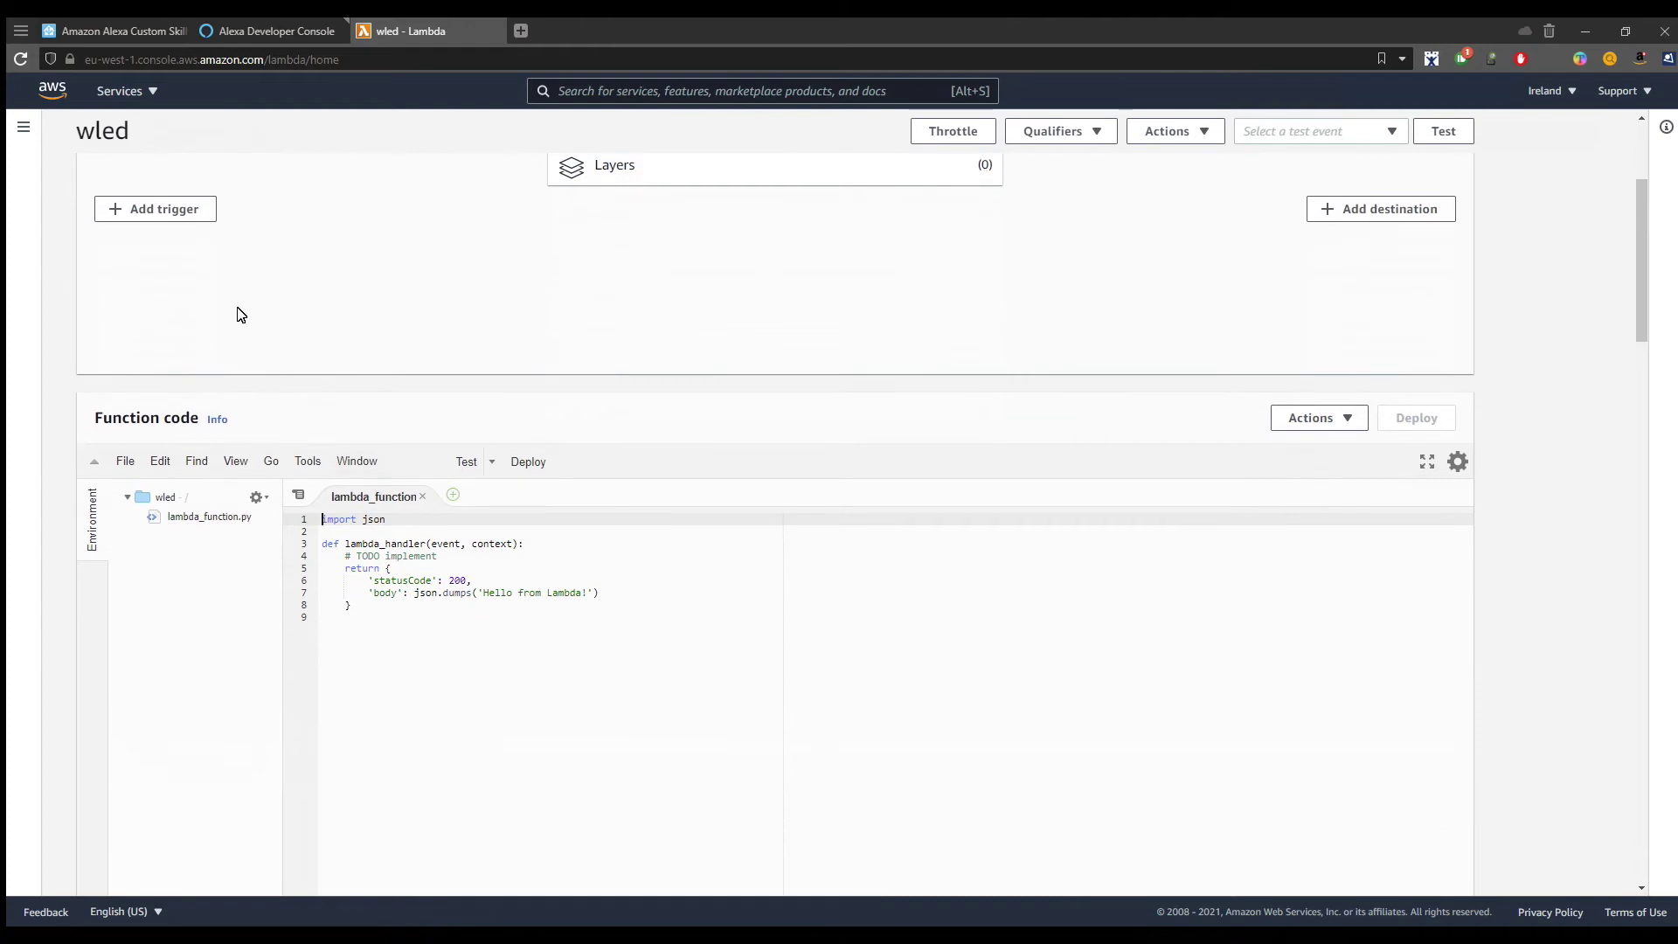
scroll(325, 423, "up", 3)
Add an Alexa Skills Kit trigger using the TreeLight skill ID copied from its Endpoint page.
left_click(164, 470)
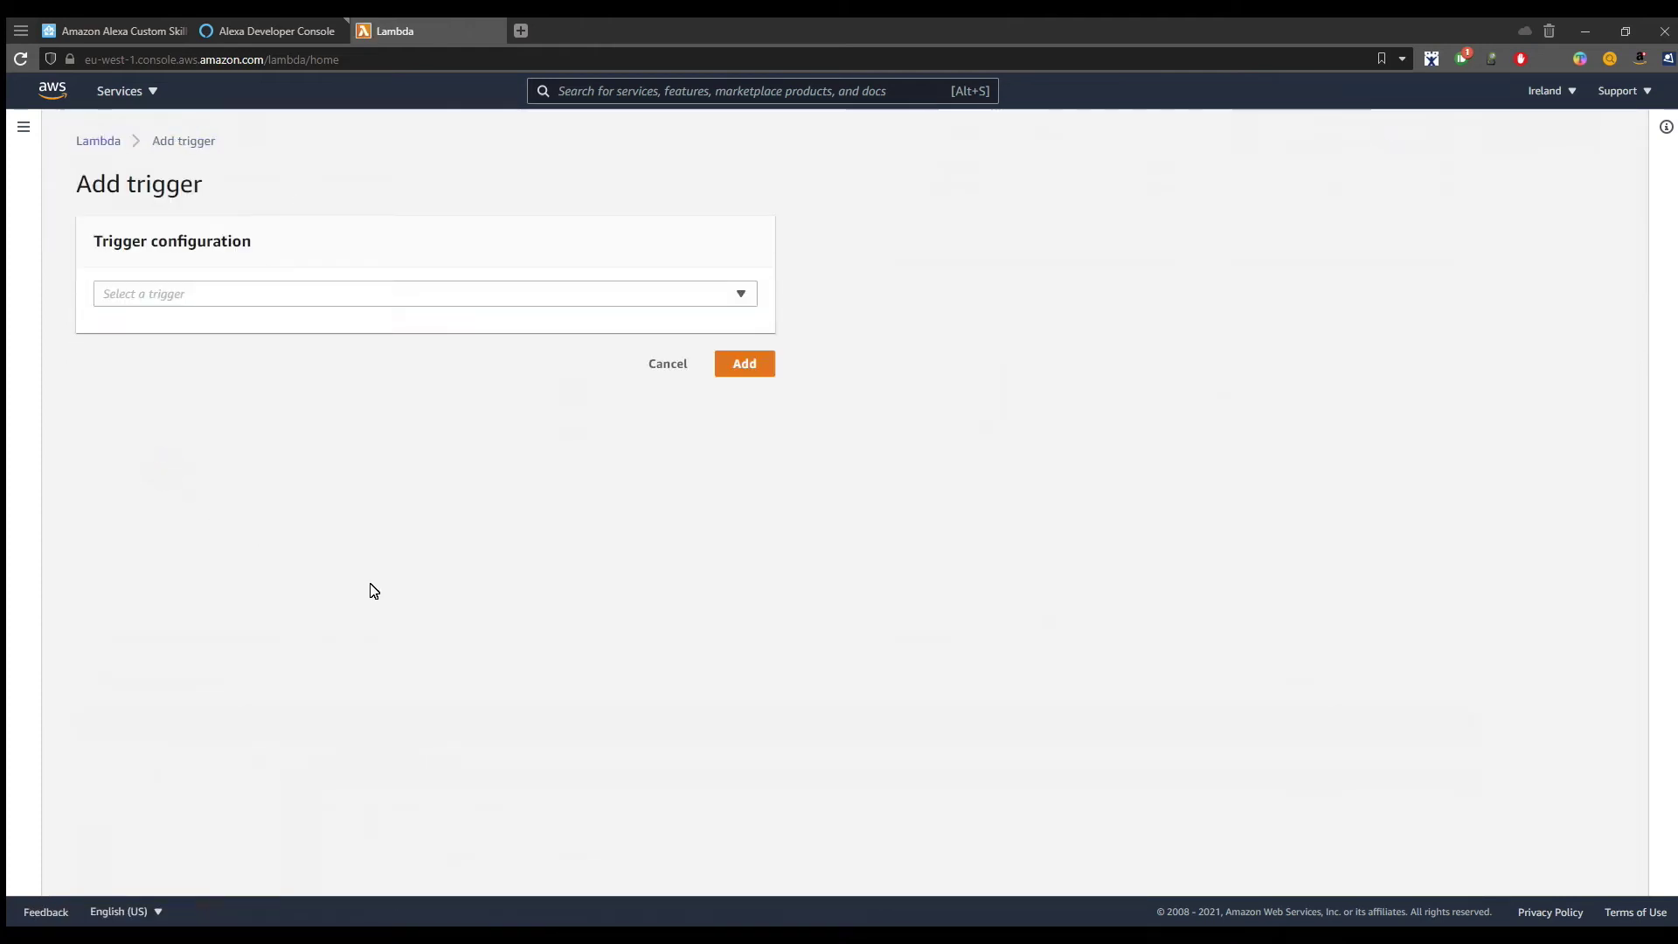
left_click(741, 295)
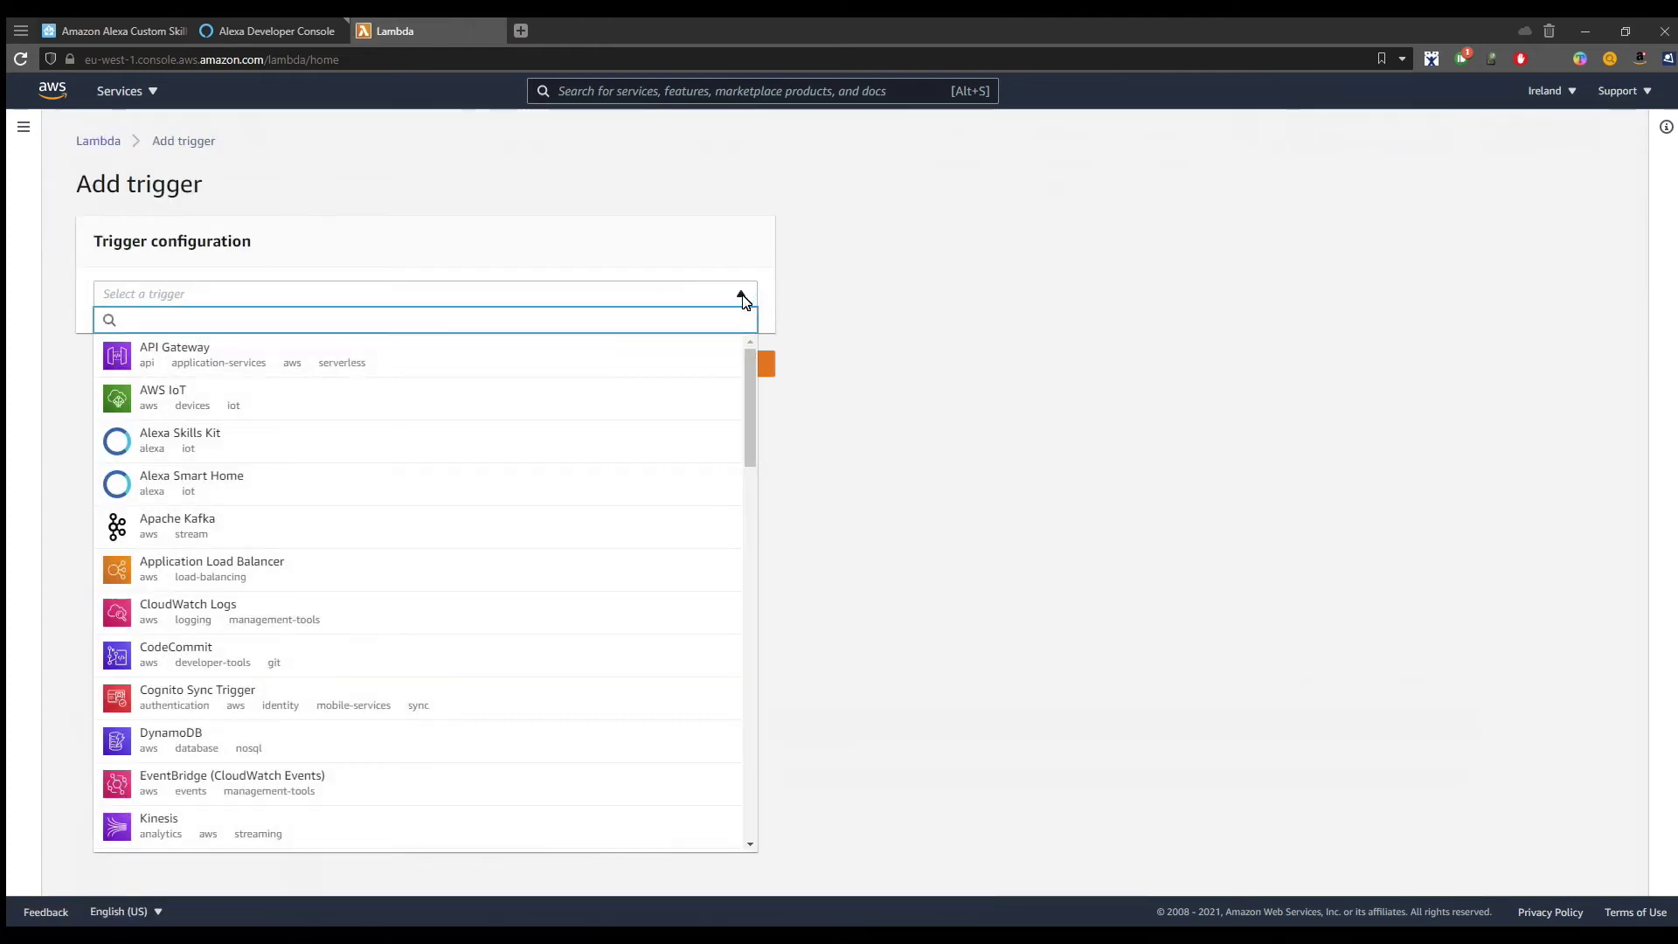
left_click(254, 445)
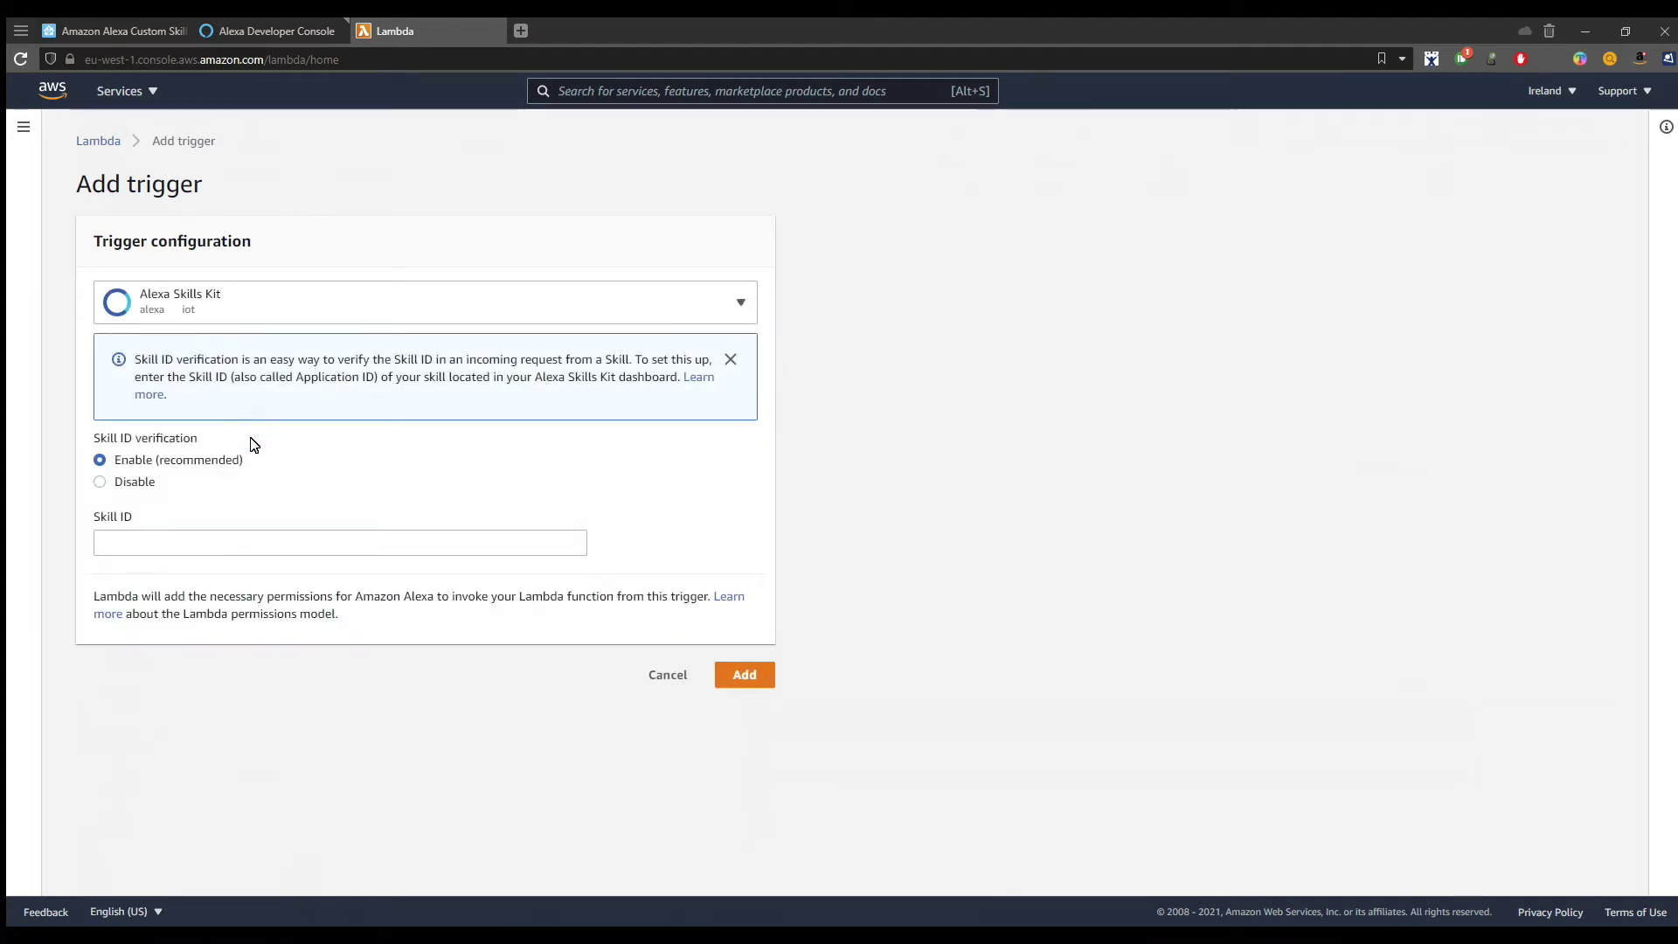
left_click(182, 549)
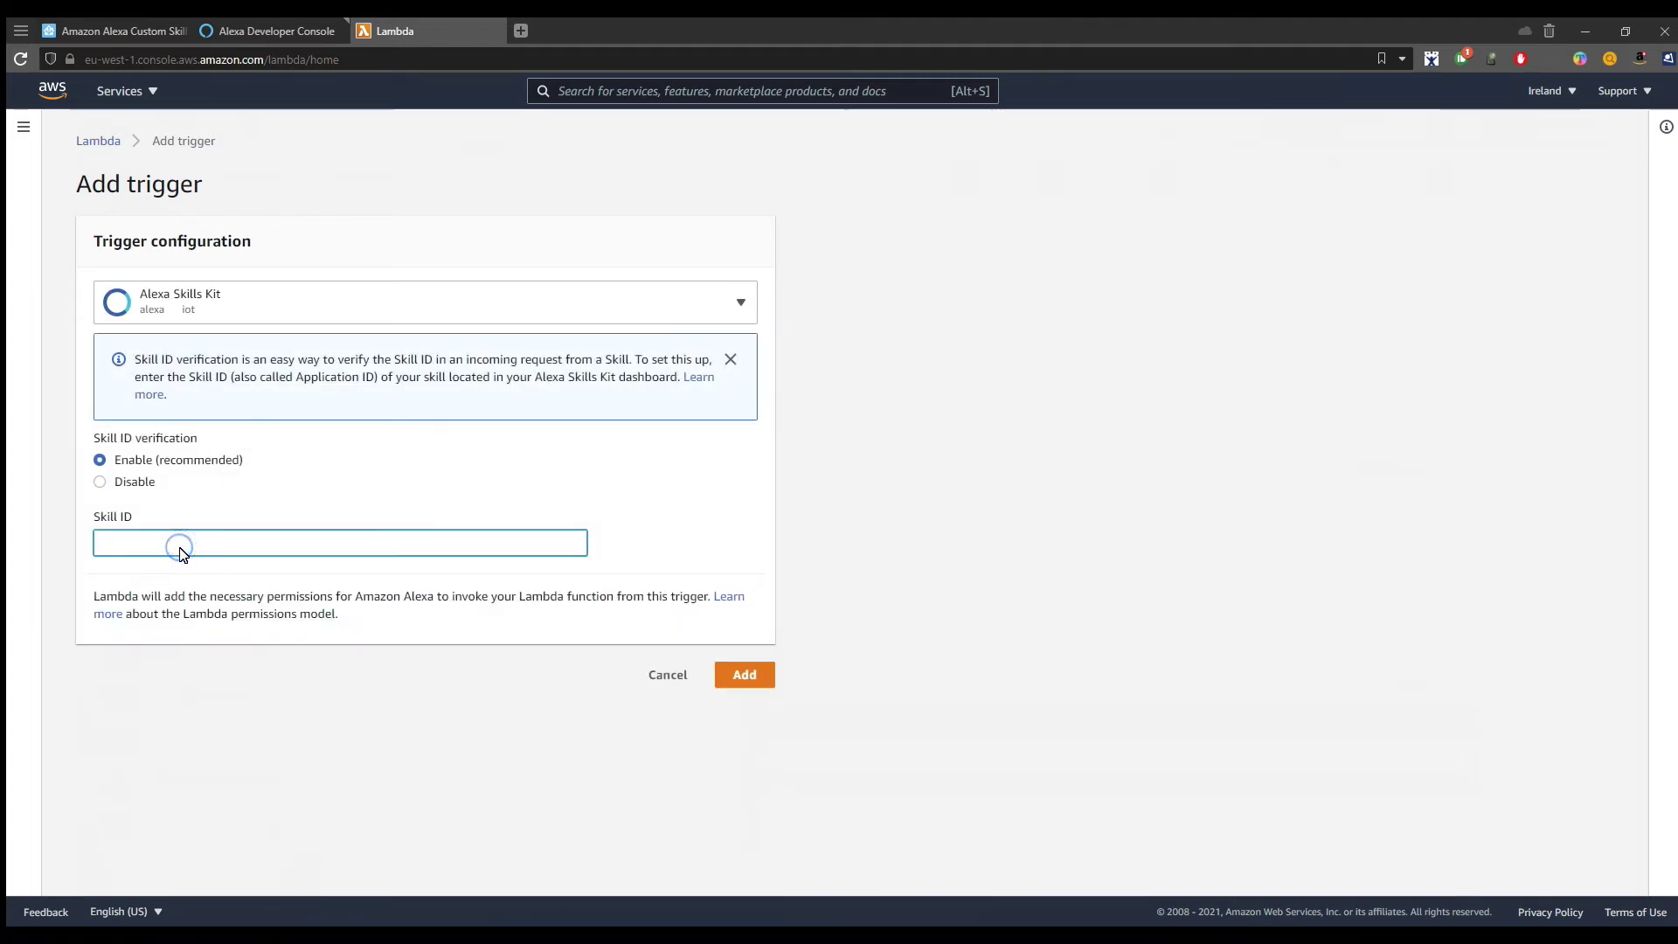
left_click(265, 33)
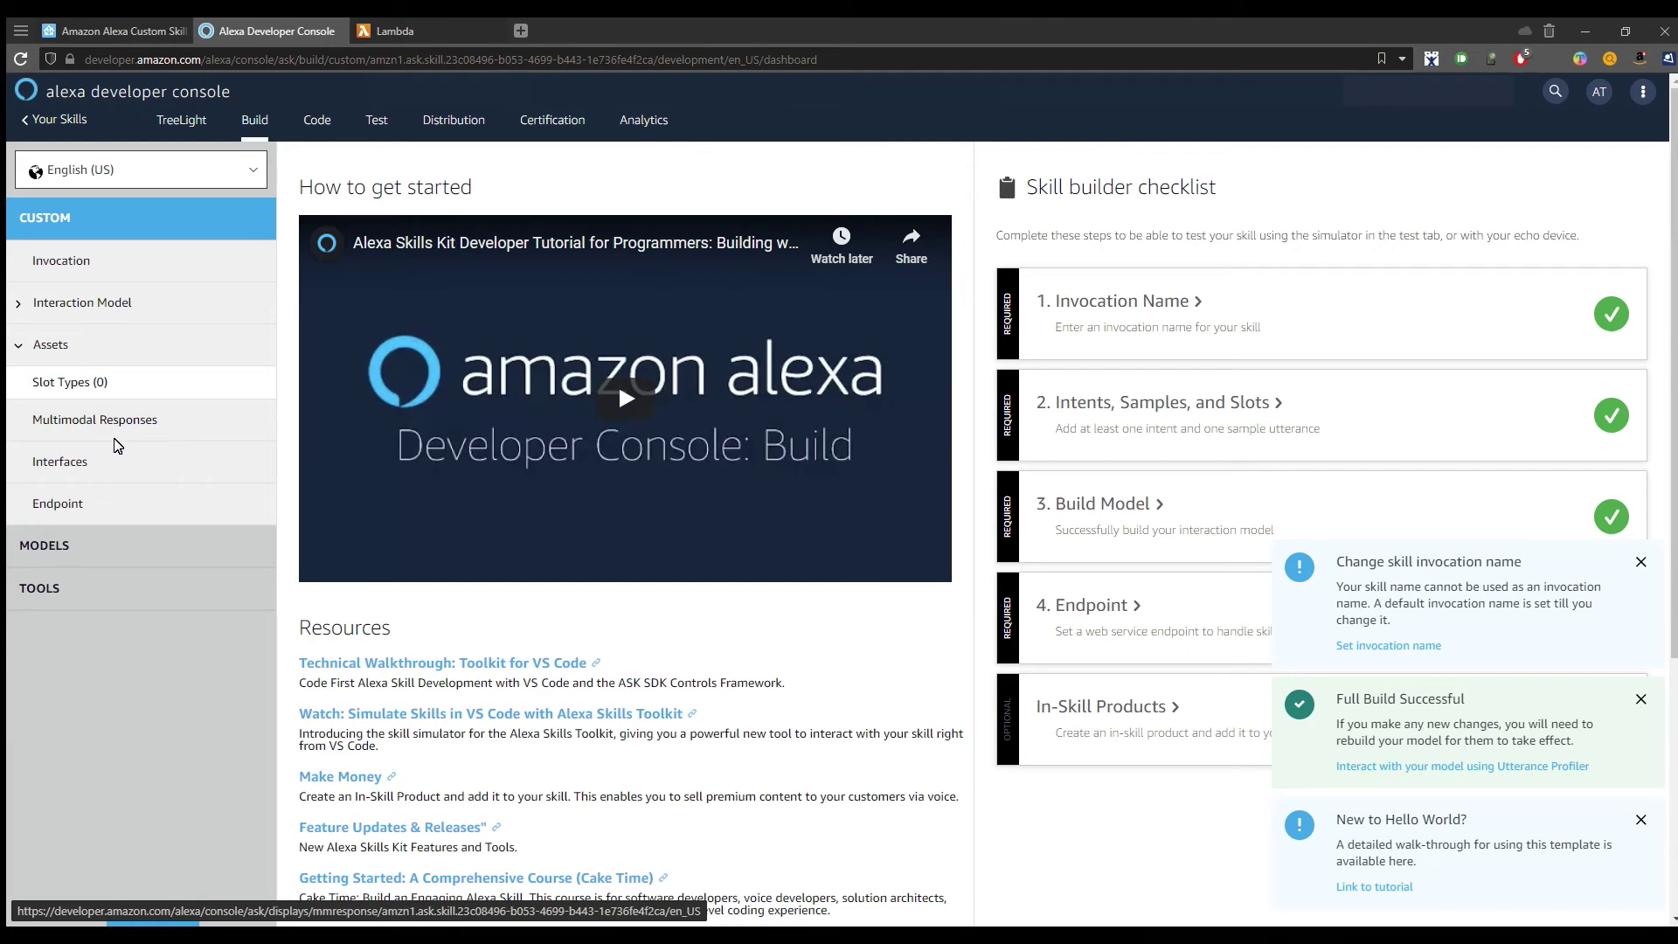
left_click(71, 512)
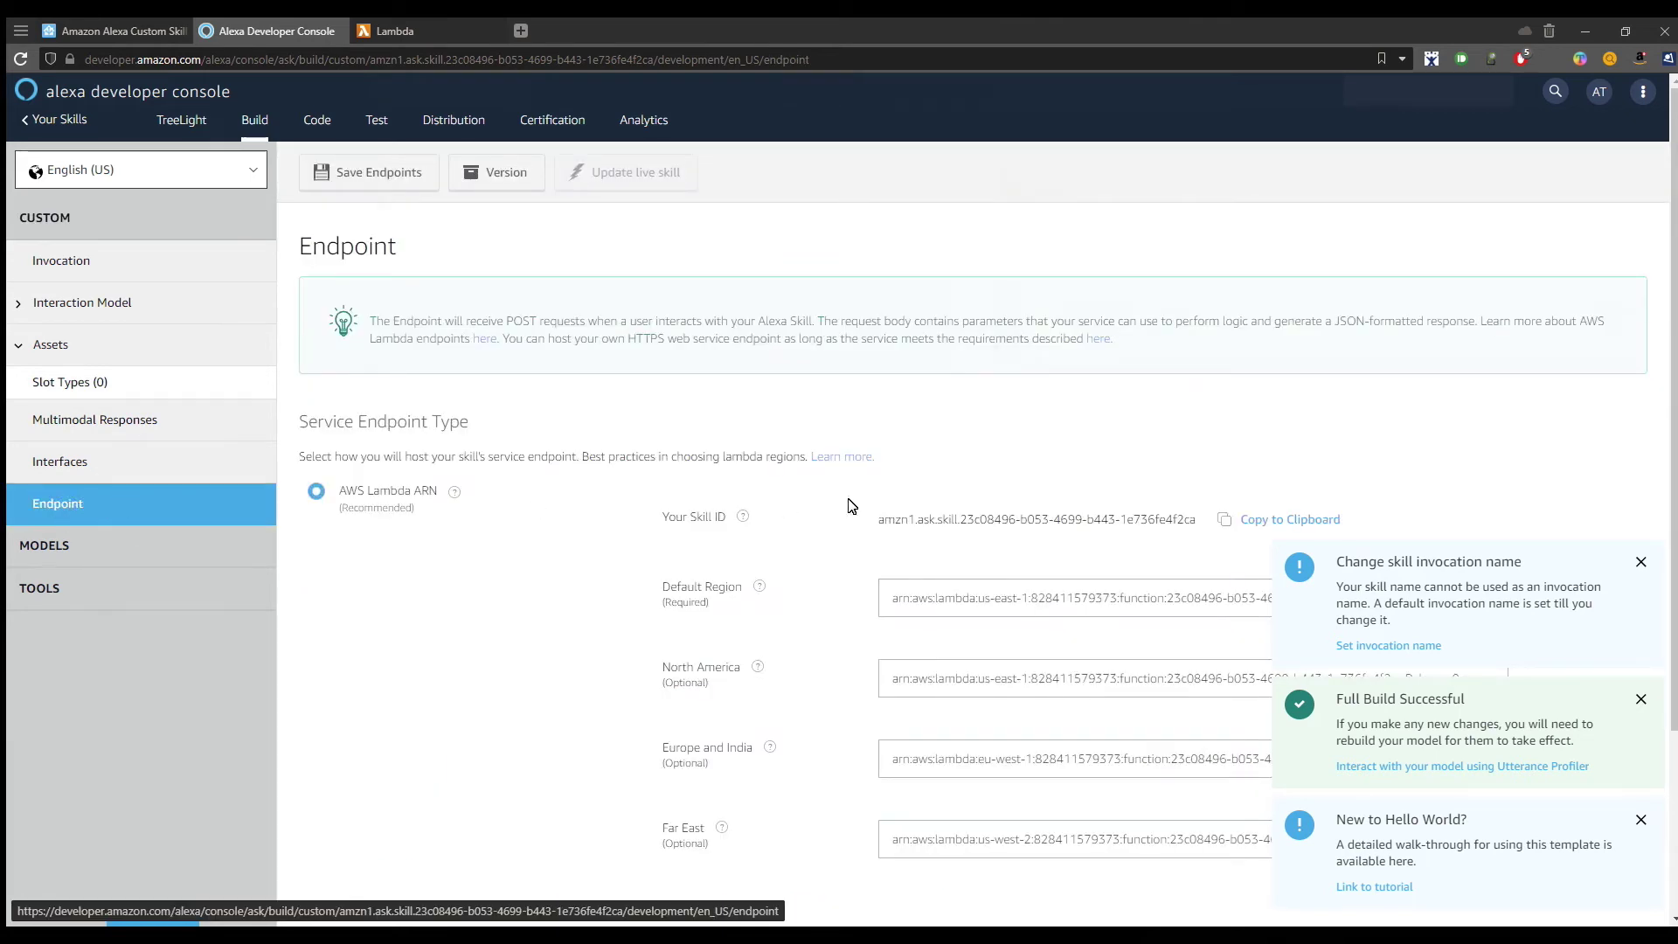
left_click(1274, 523)
left_click(425, 30)
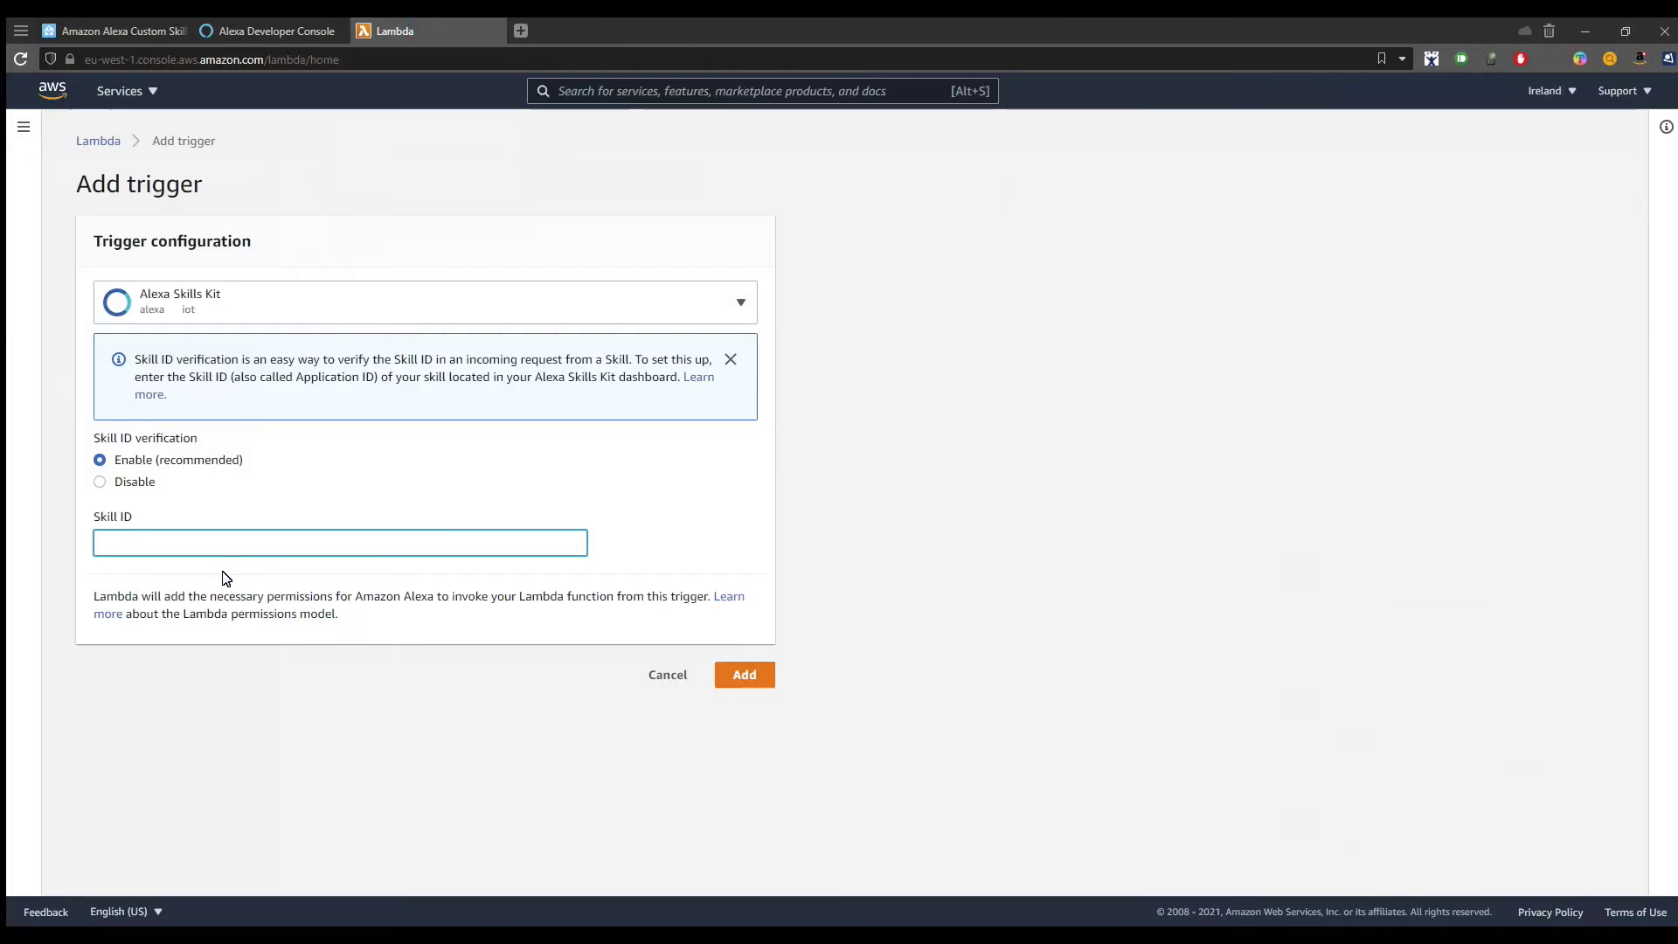
key("ctrl+v")
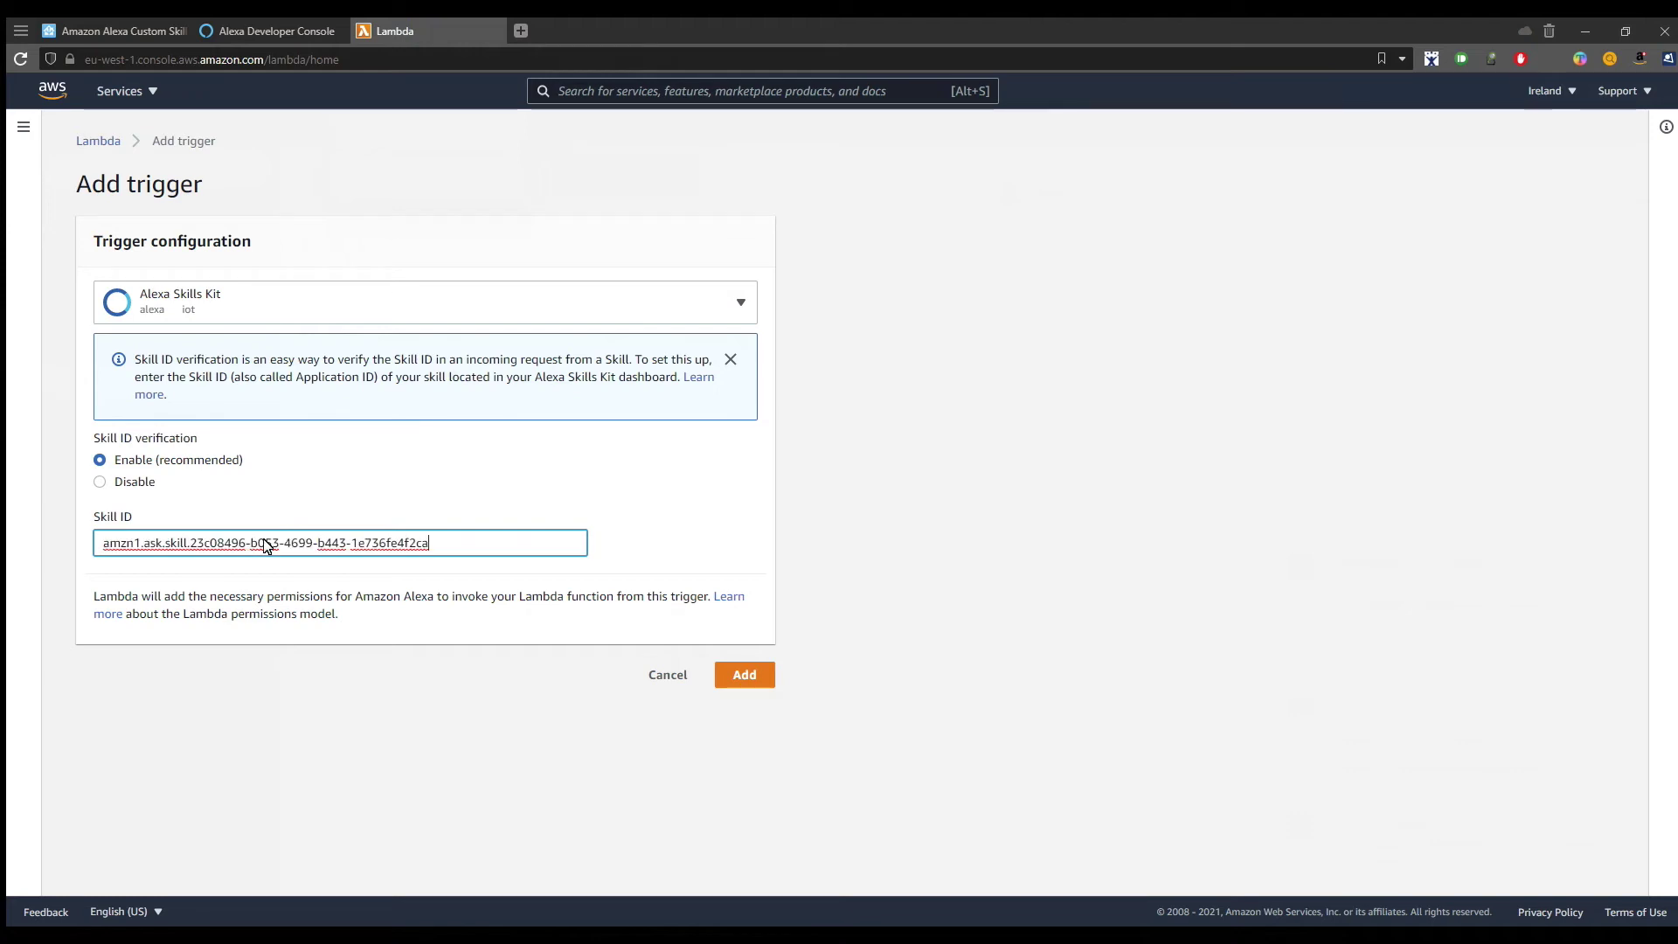
left_click(745, 675)
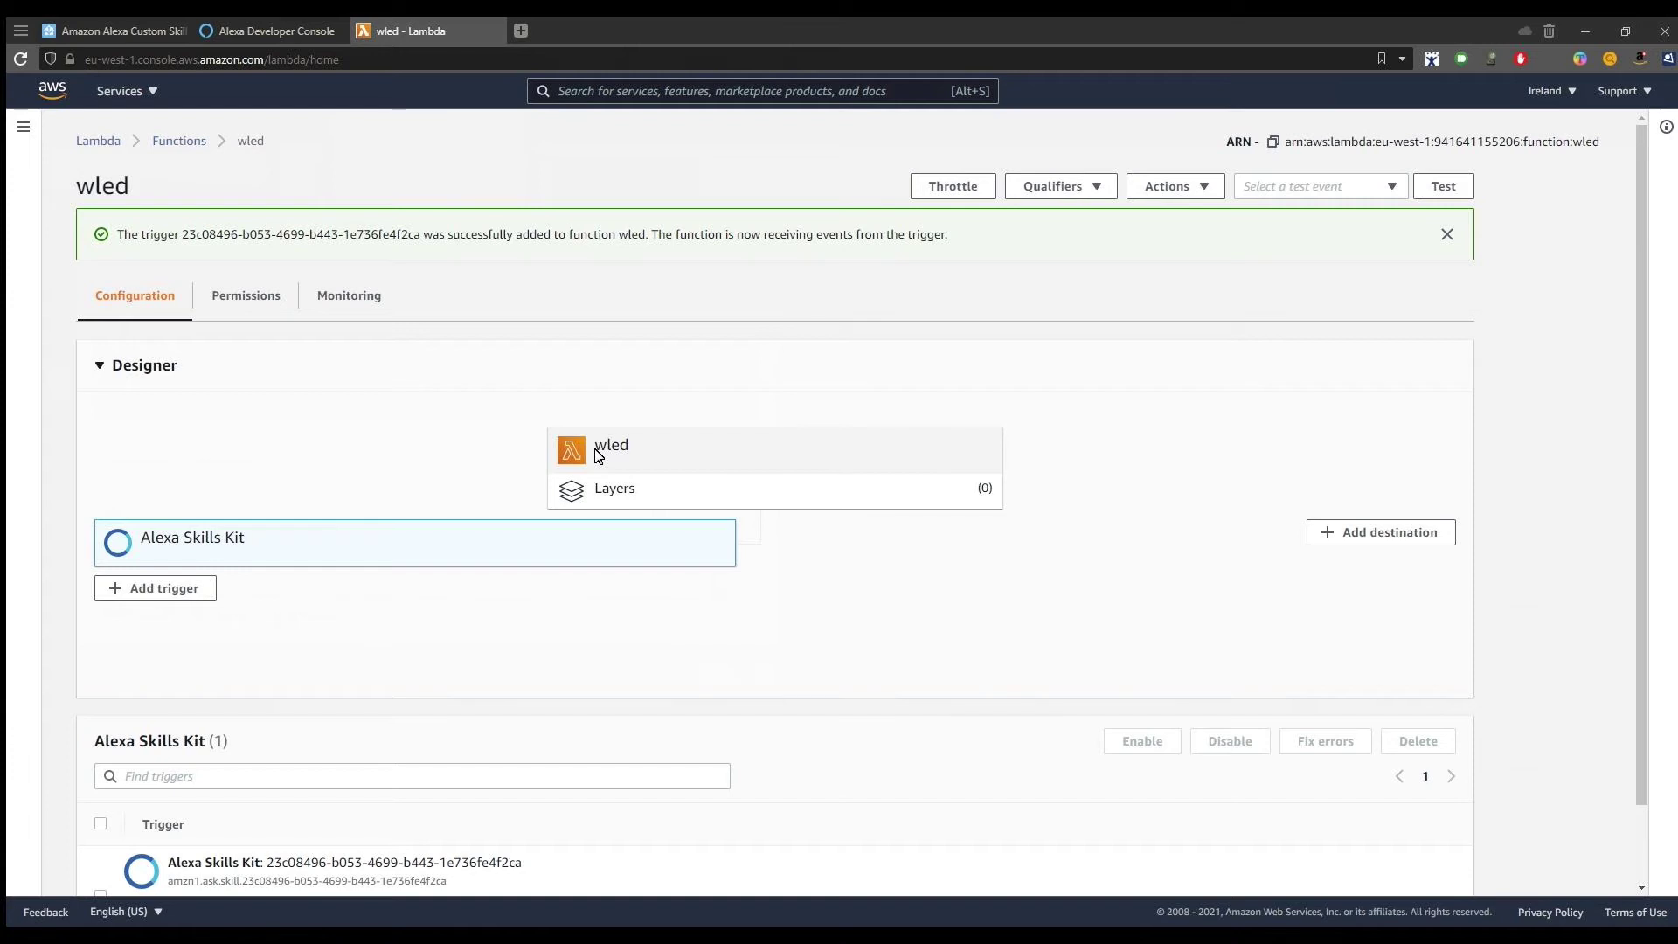
View the wled function's default example code.
left_click(597, 450)
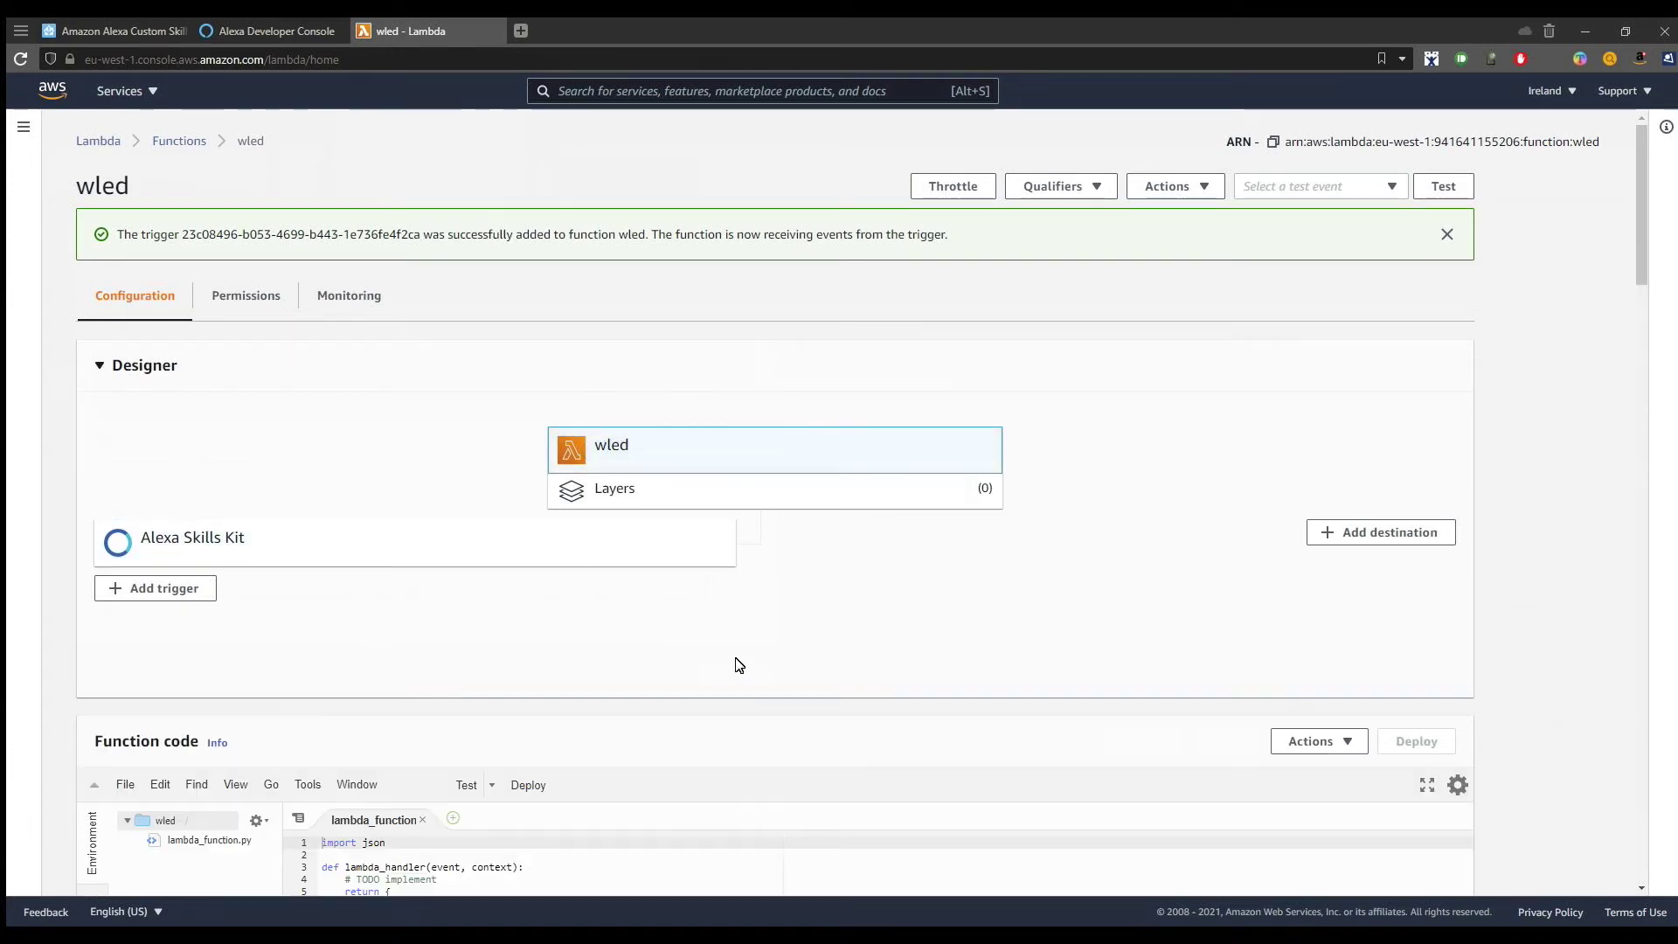
scroll(757, 673, "down", 5)
left_click_drag(484, 664, 330, 520)
Open the example Lambda script's GitHub Gist link from the docs in a new tab.
left_click(131, 31)
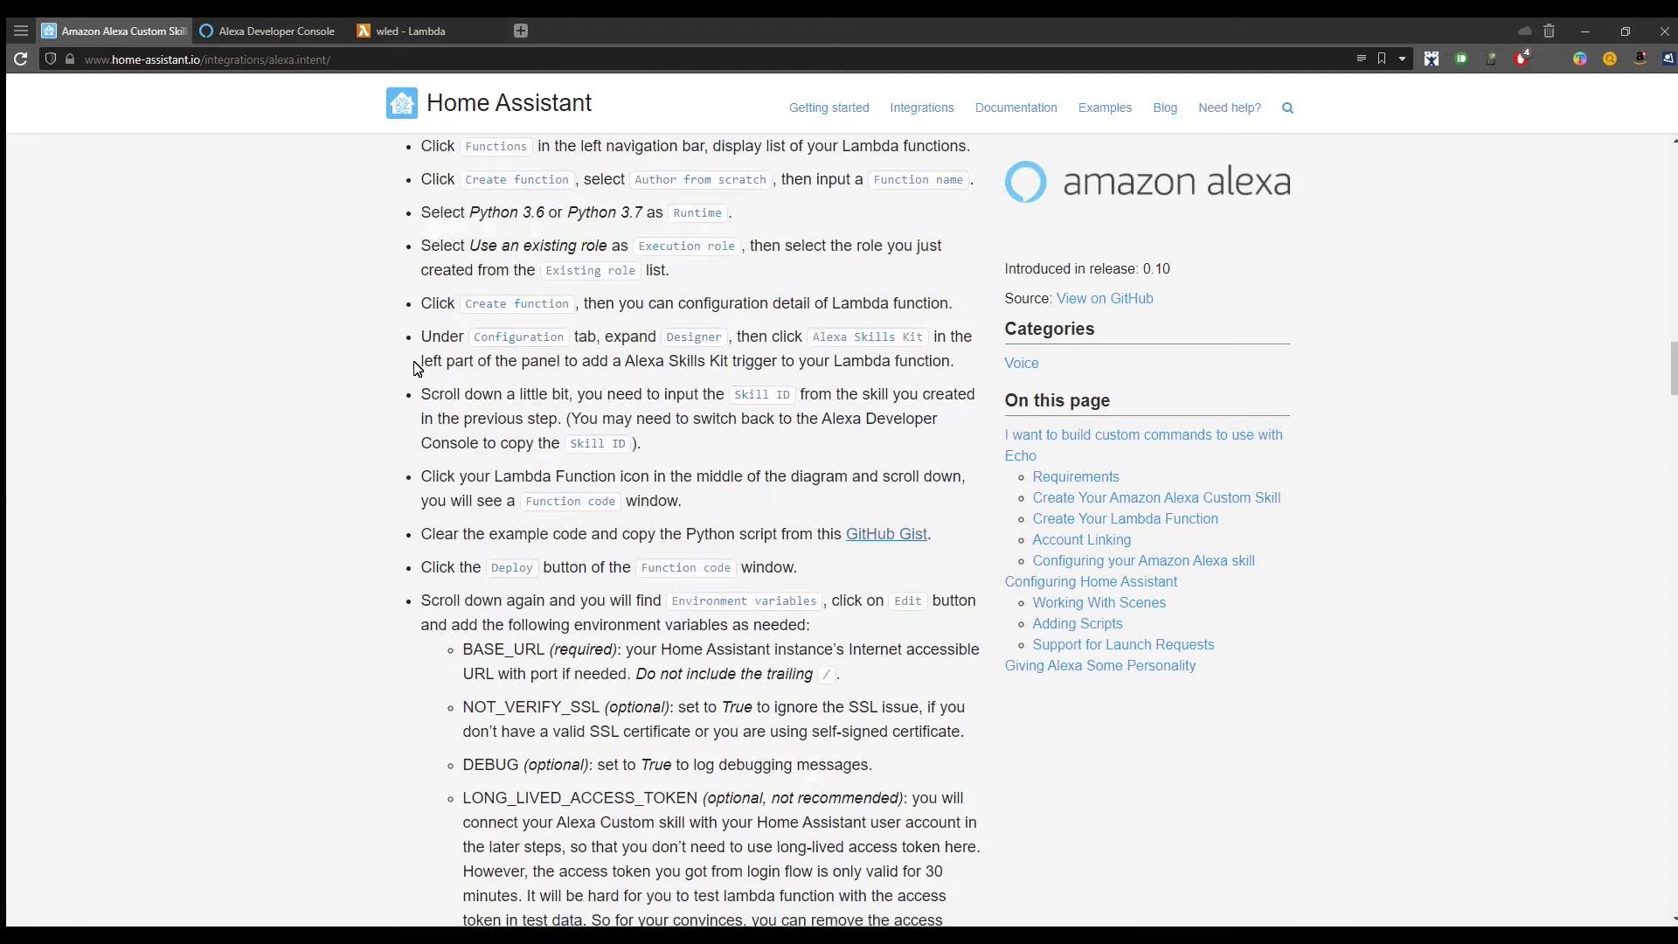
scroll(416, 368, "down", 1)
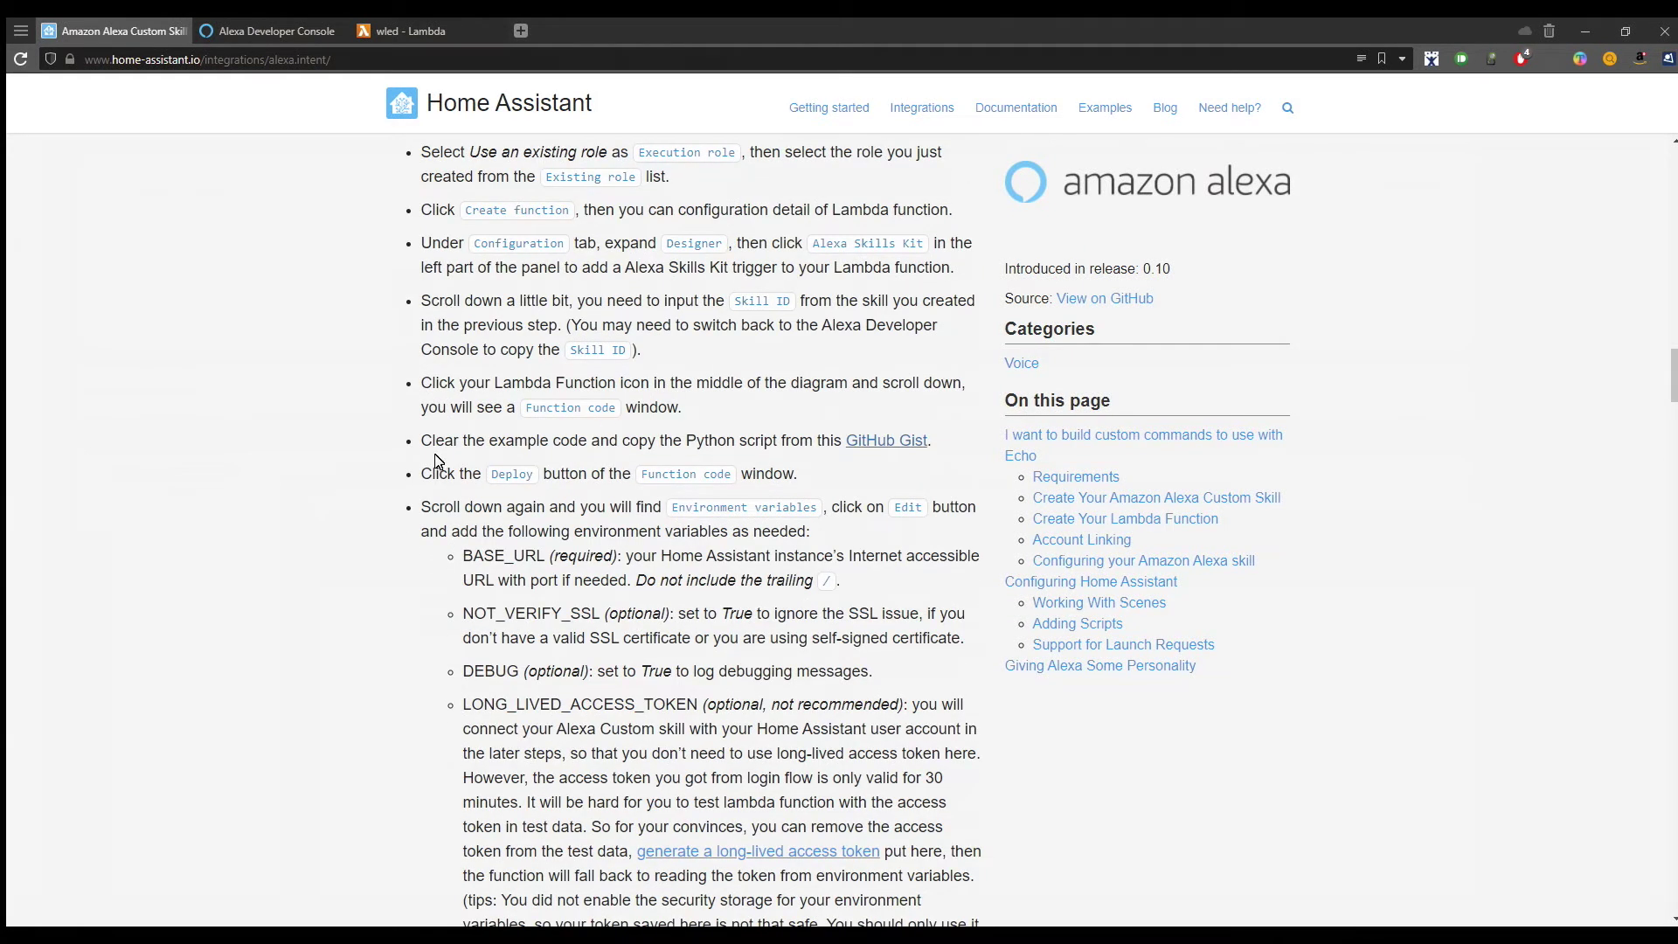
left_click_drag(429, 450, 936, 445)
left_click(895, 463)
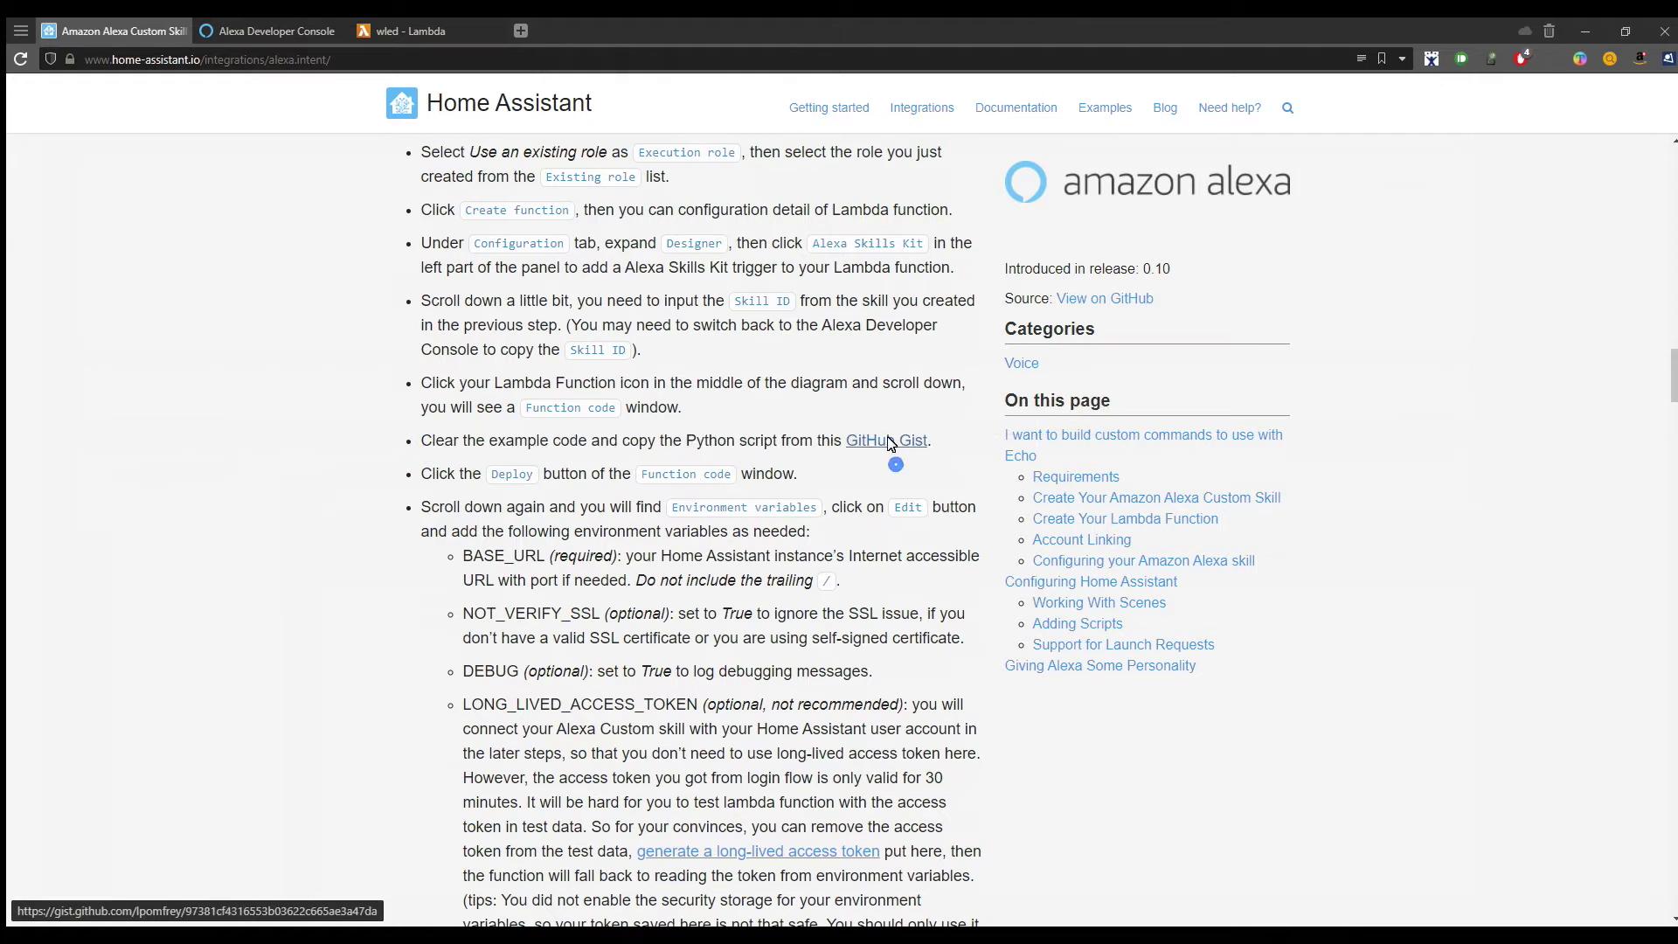
middle_click(889, 443)
Copy the full raw example_hass_alexa_intents_lambda_function.py script from the gist.
left_click(264, 31)
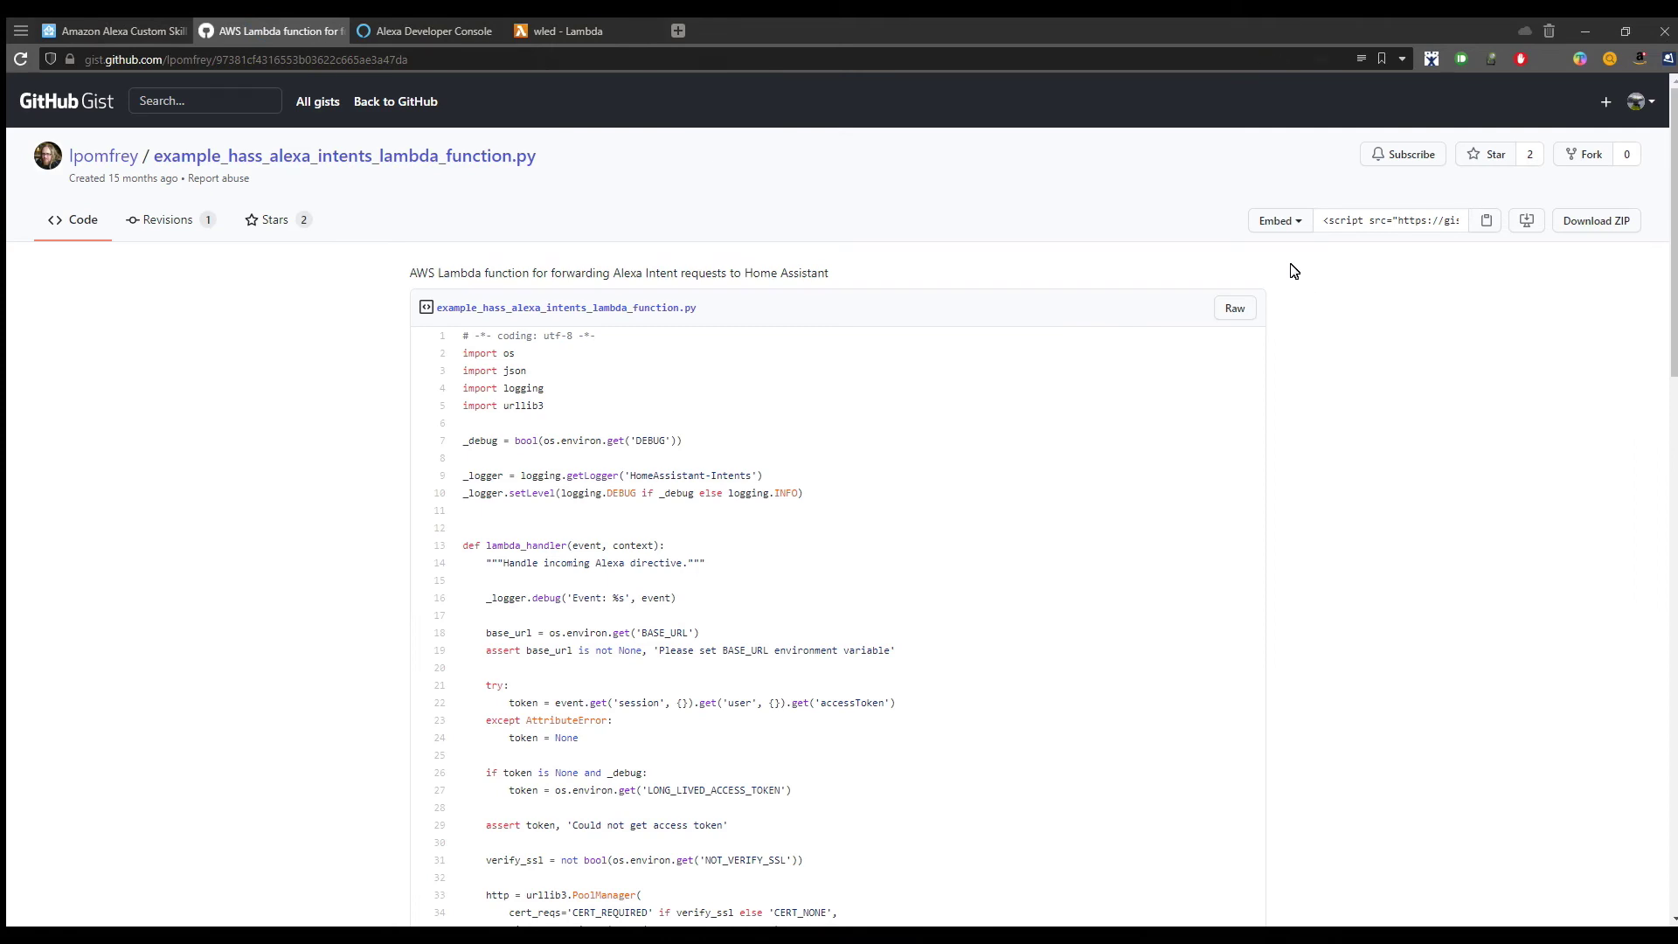
scroll(1302, 276, "down", 1)
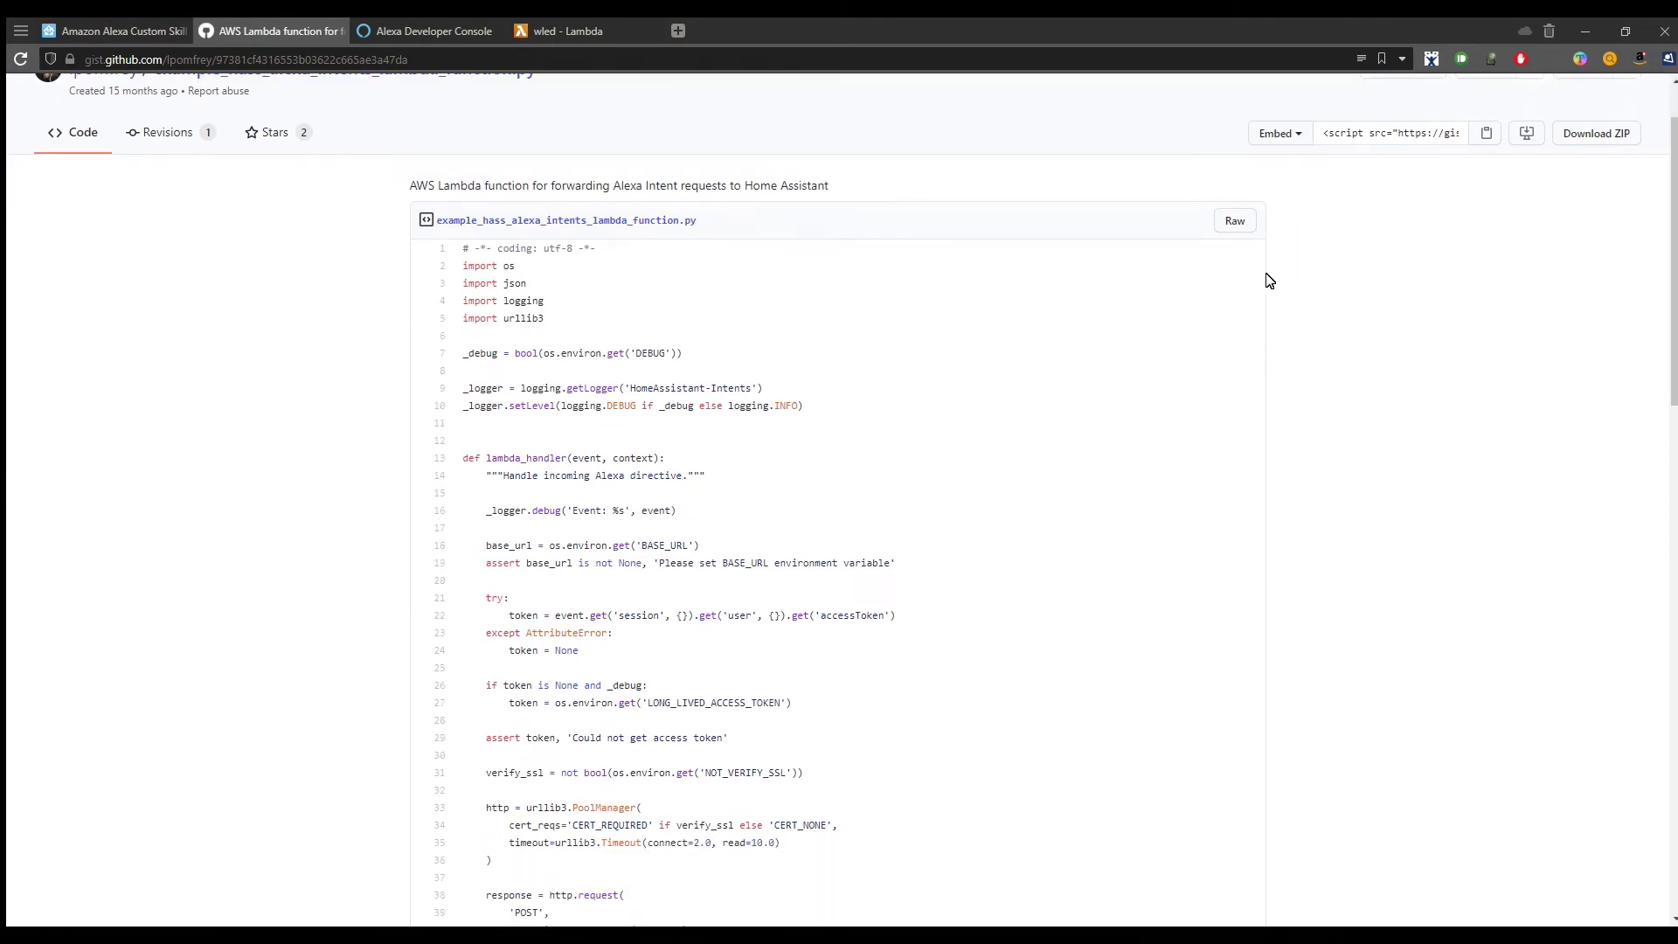
left_click(1233, 221)
key("ctrl+a")
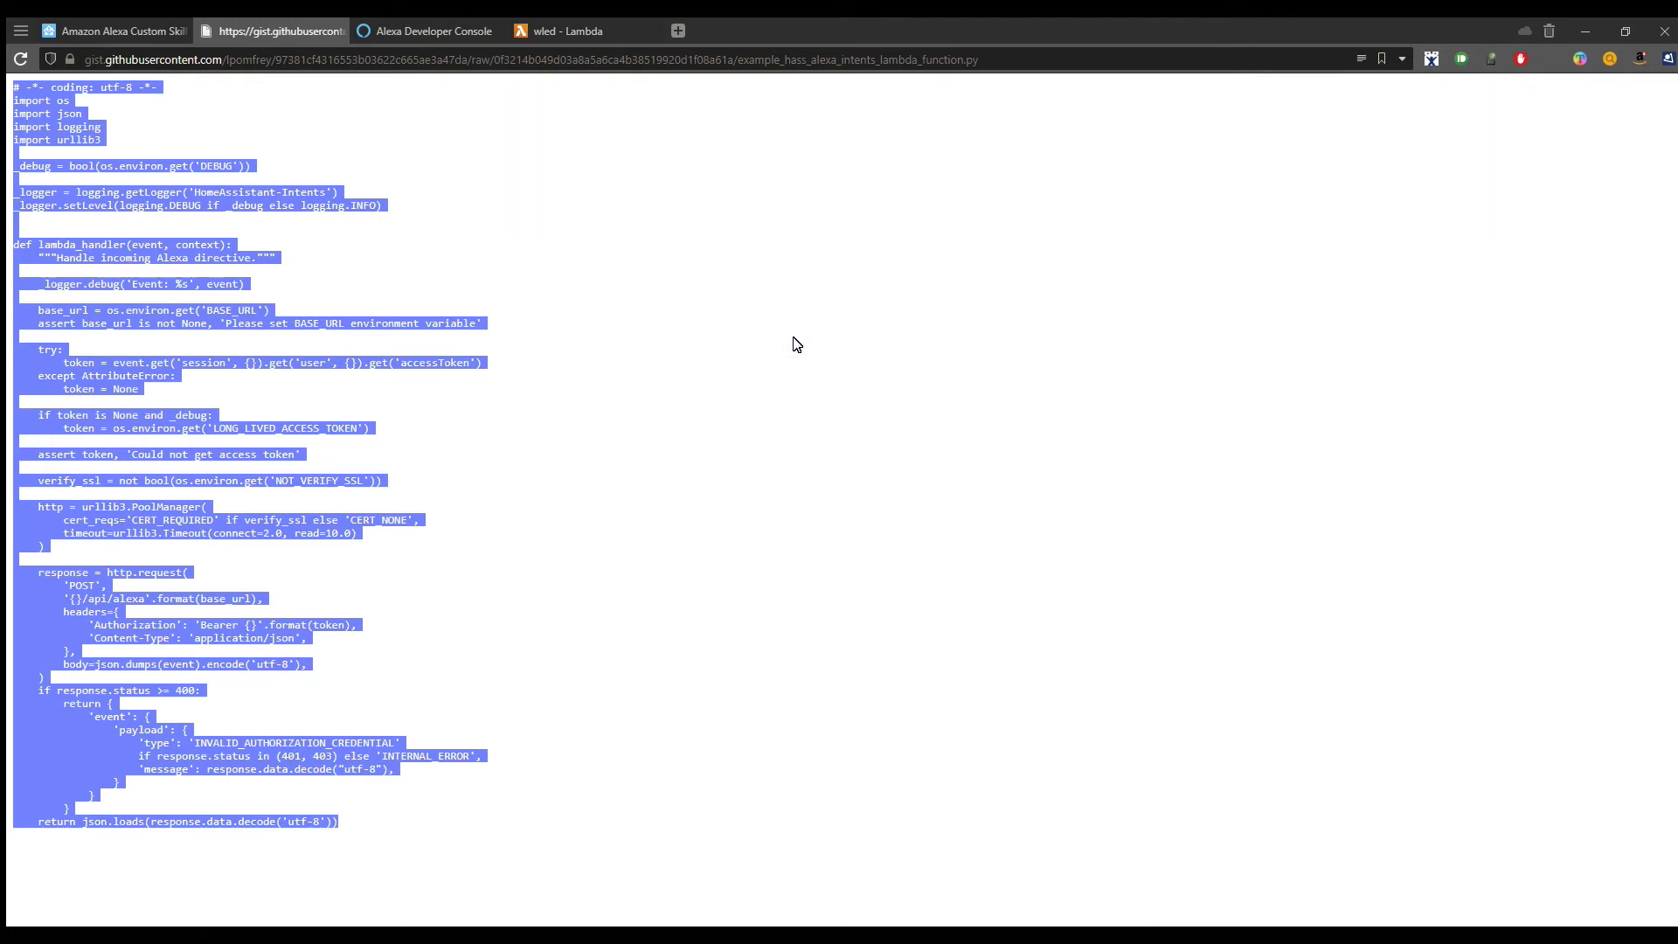
right_click(245, 322)
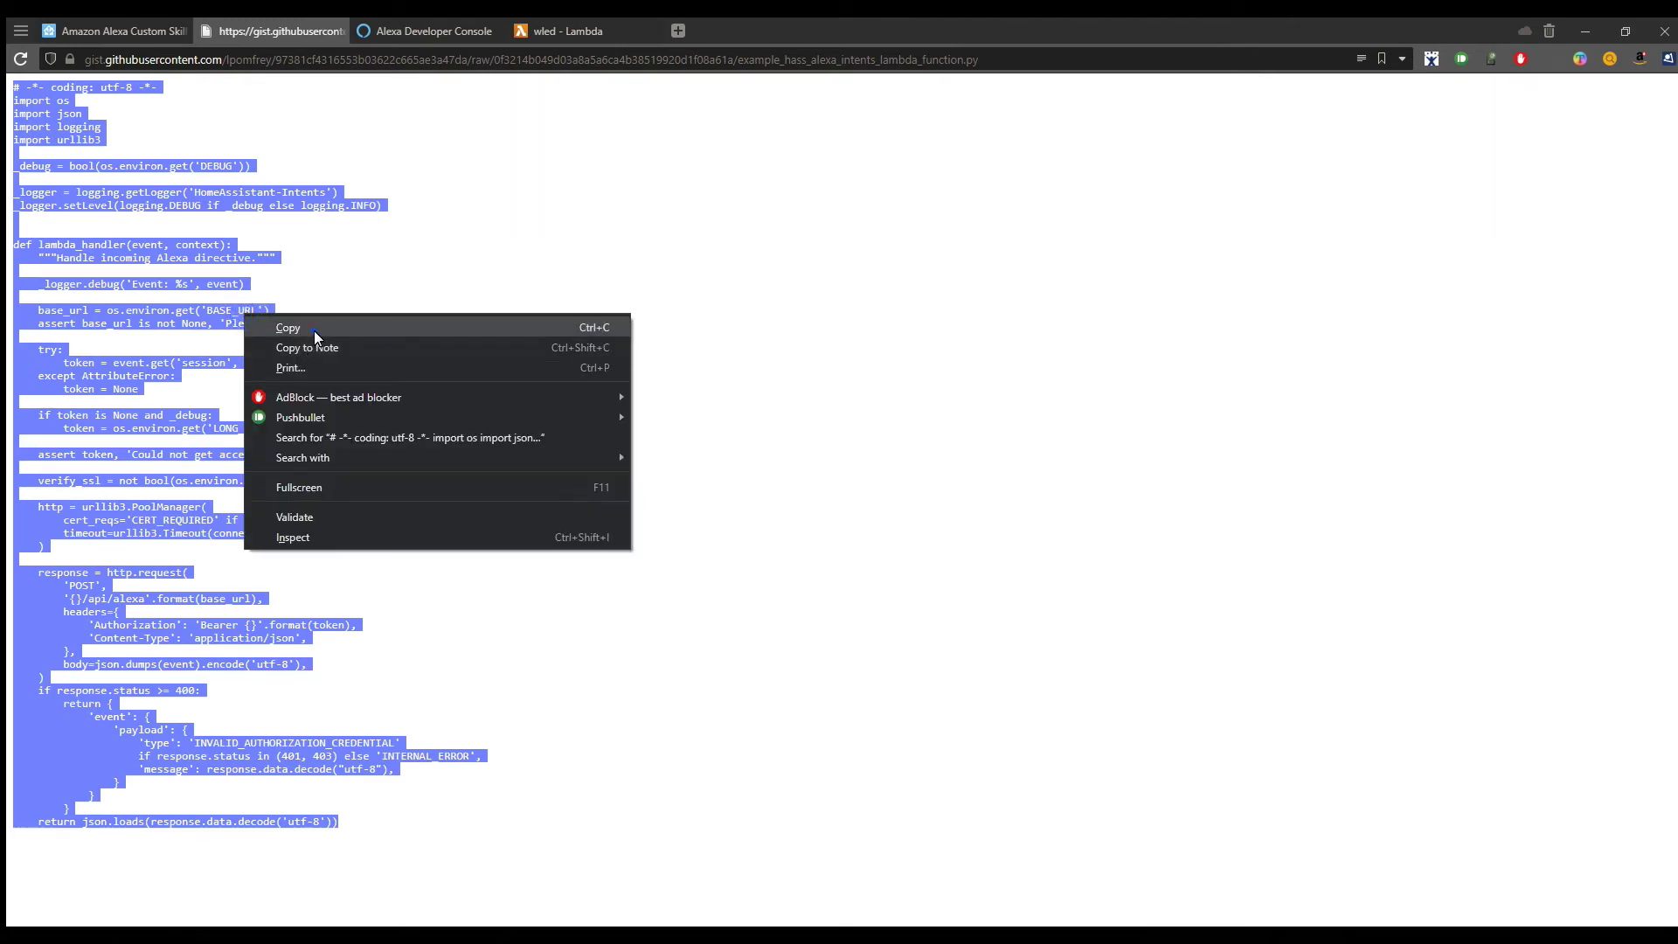
left_click(313, 330)
Replace the starter code in wled's lambda_function.py with the copied 57-line script.
left_click(428, 33)
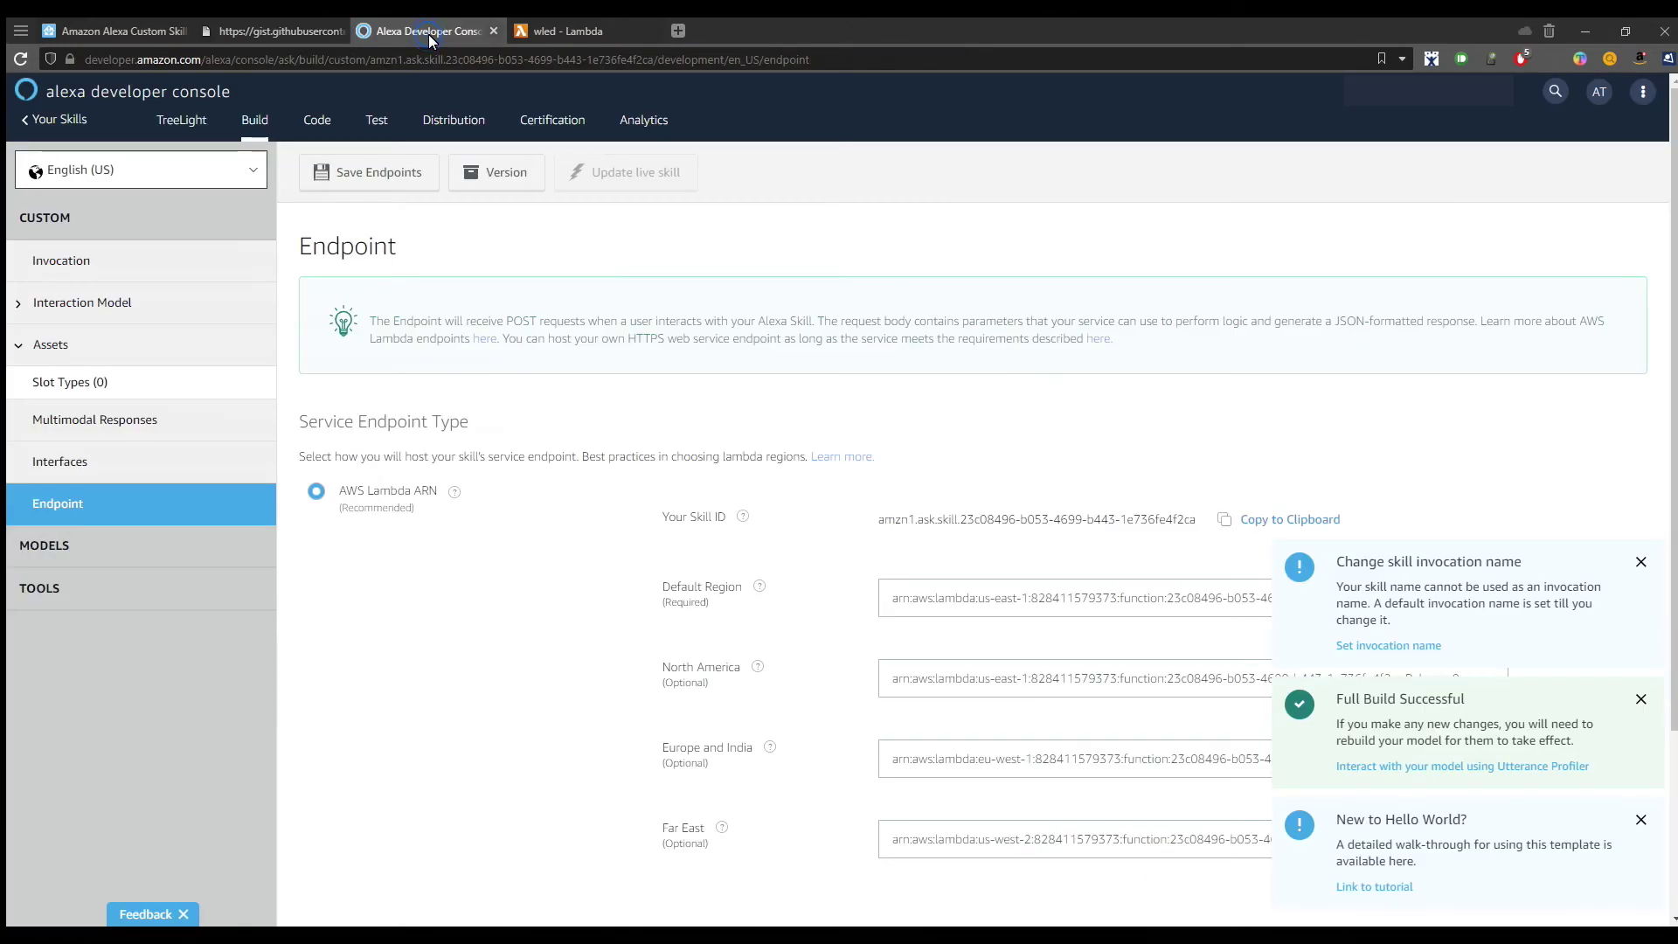
left_click(544, 35)
left_click(772, 585)
key("ctrl+a")
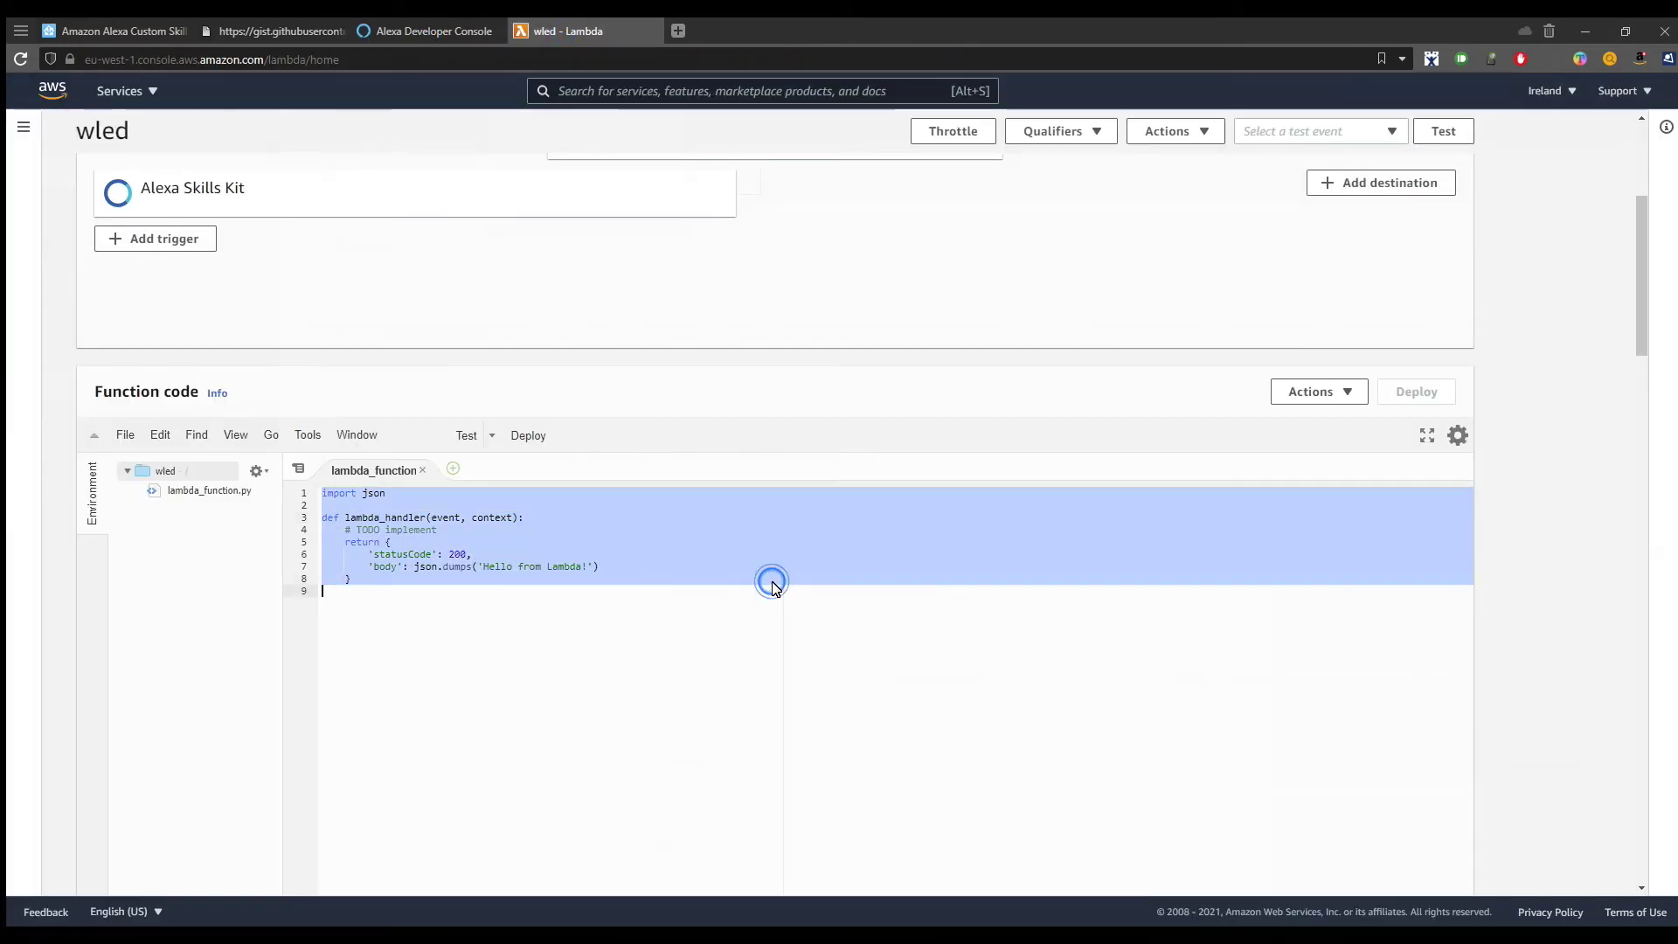
key("ctrl+v")
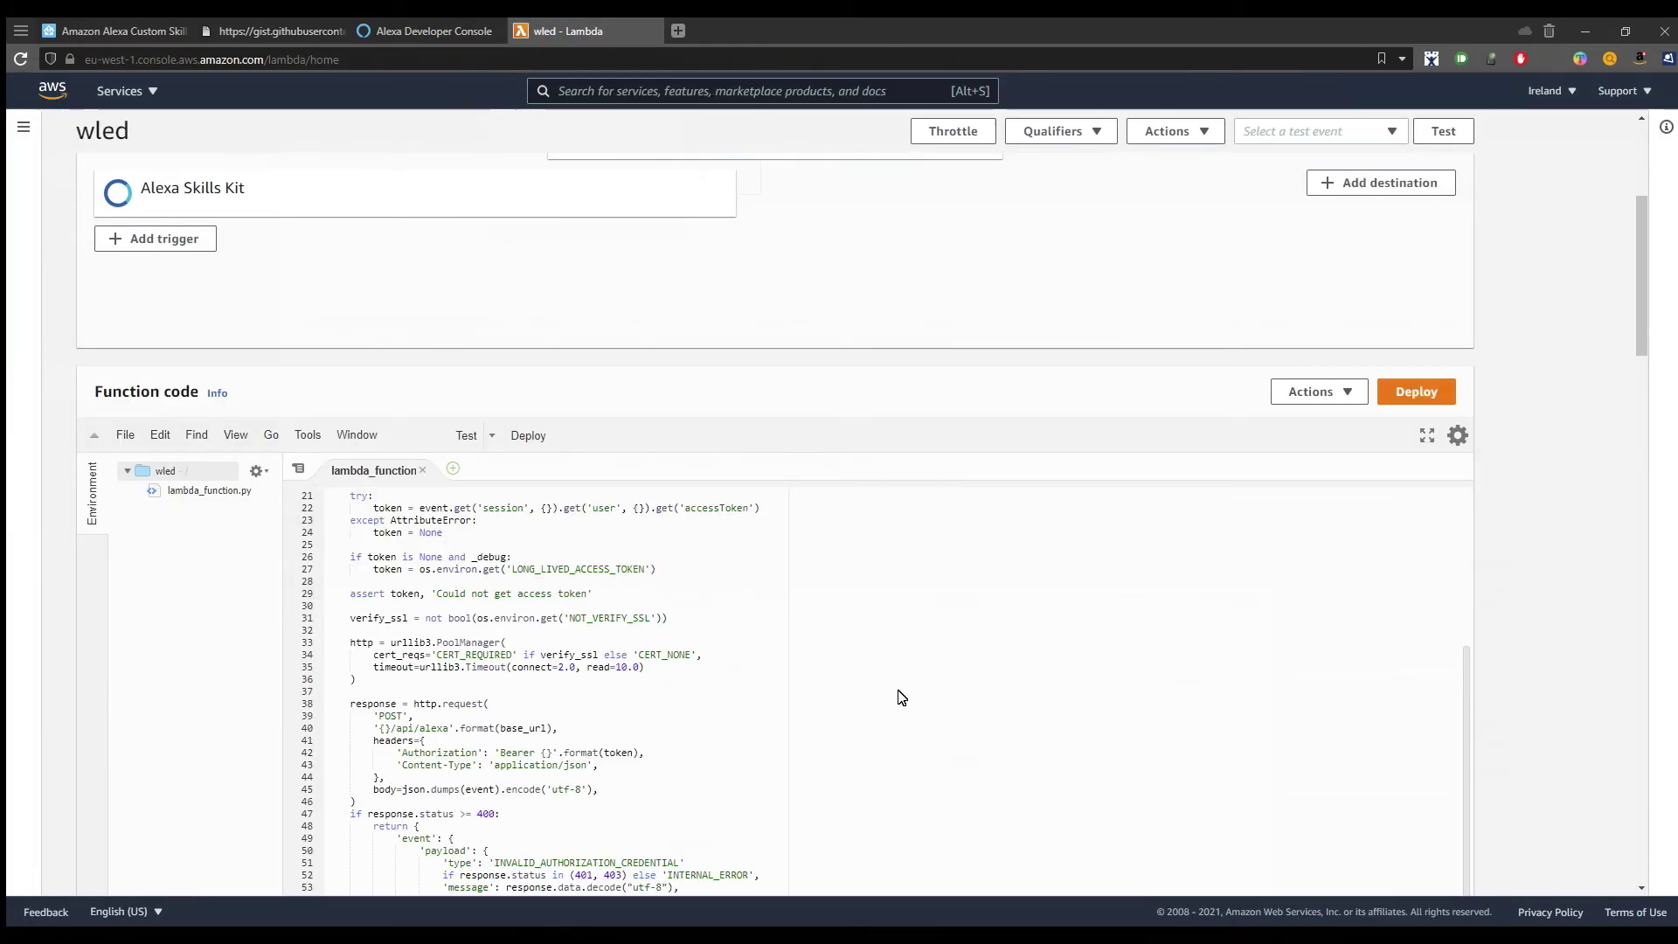
scroll(900, 696, "down", 2)
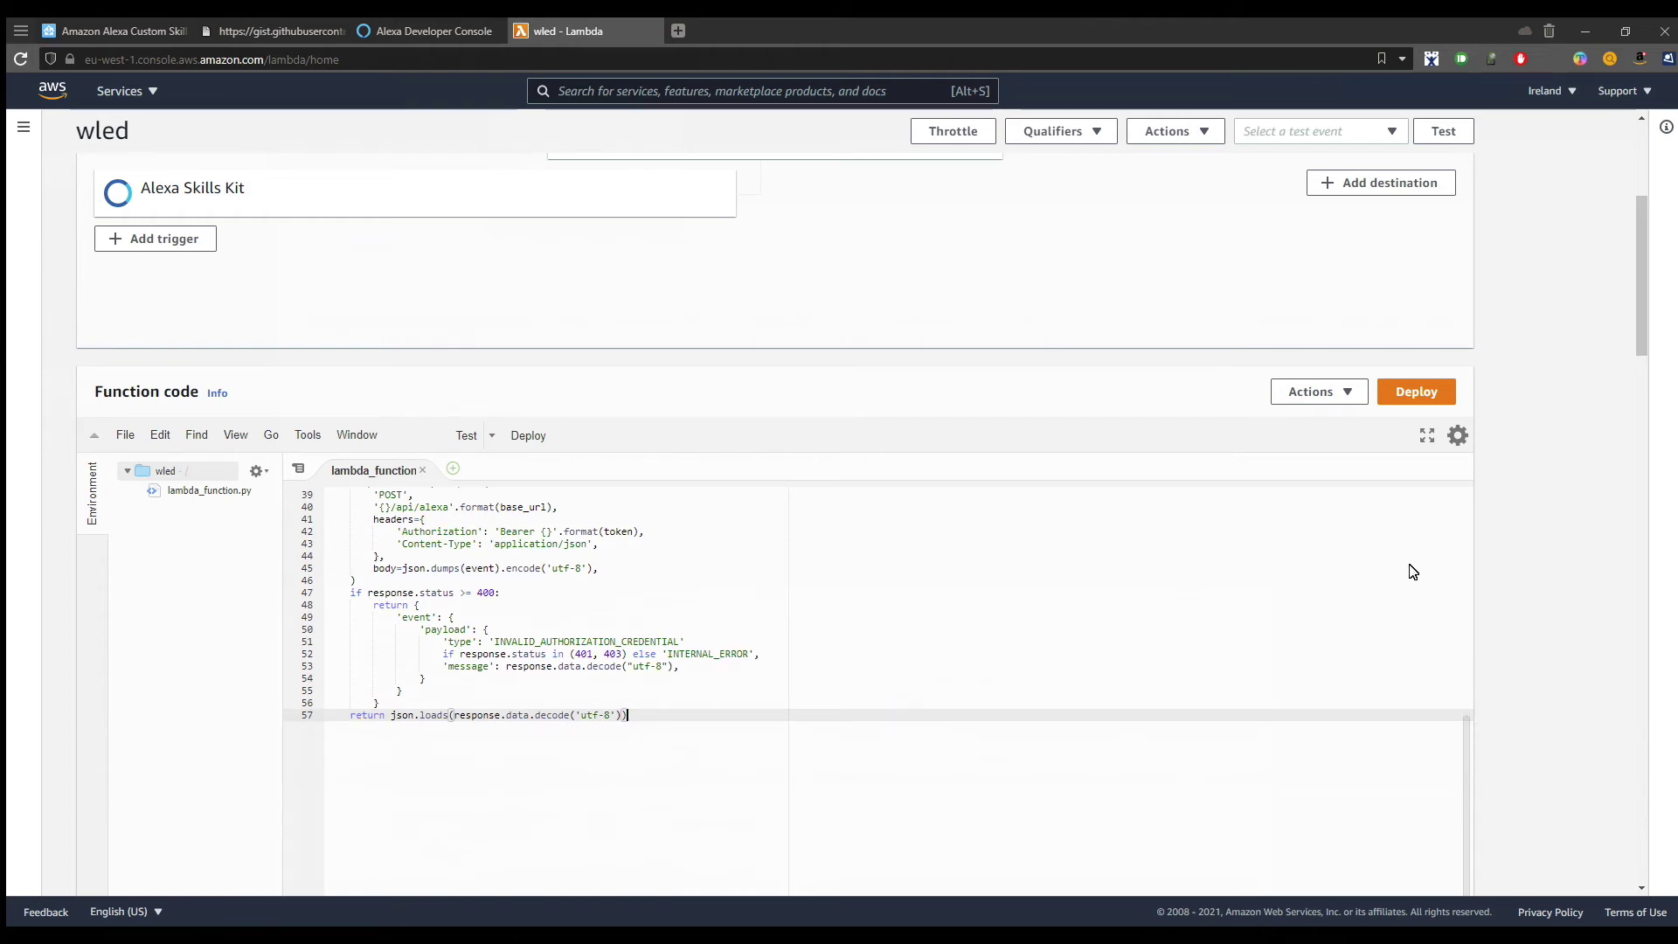
scroll(1408, 569, "down", 6)
scroll(1295, 556, "down", 2)
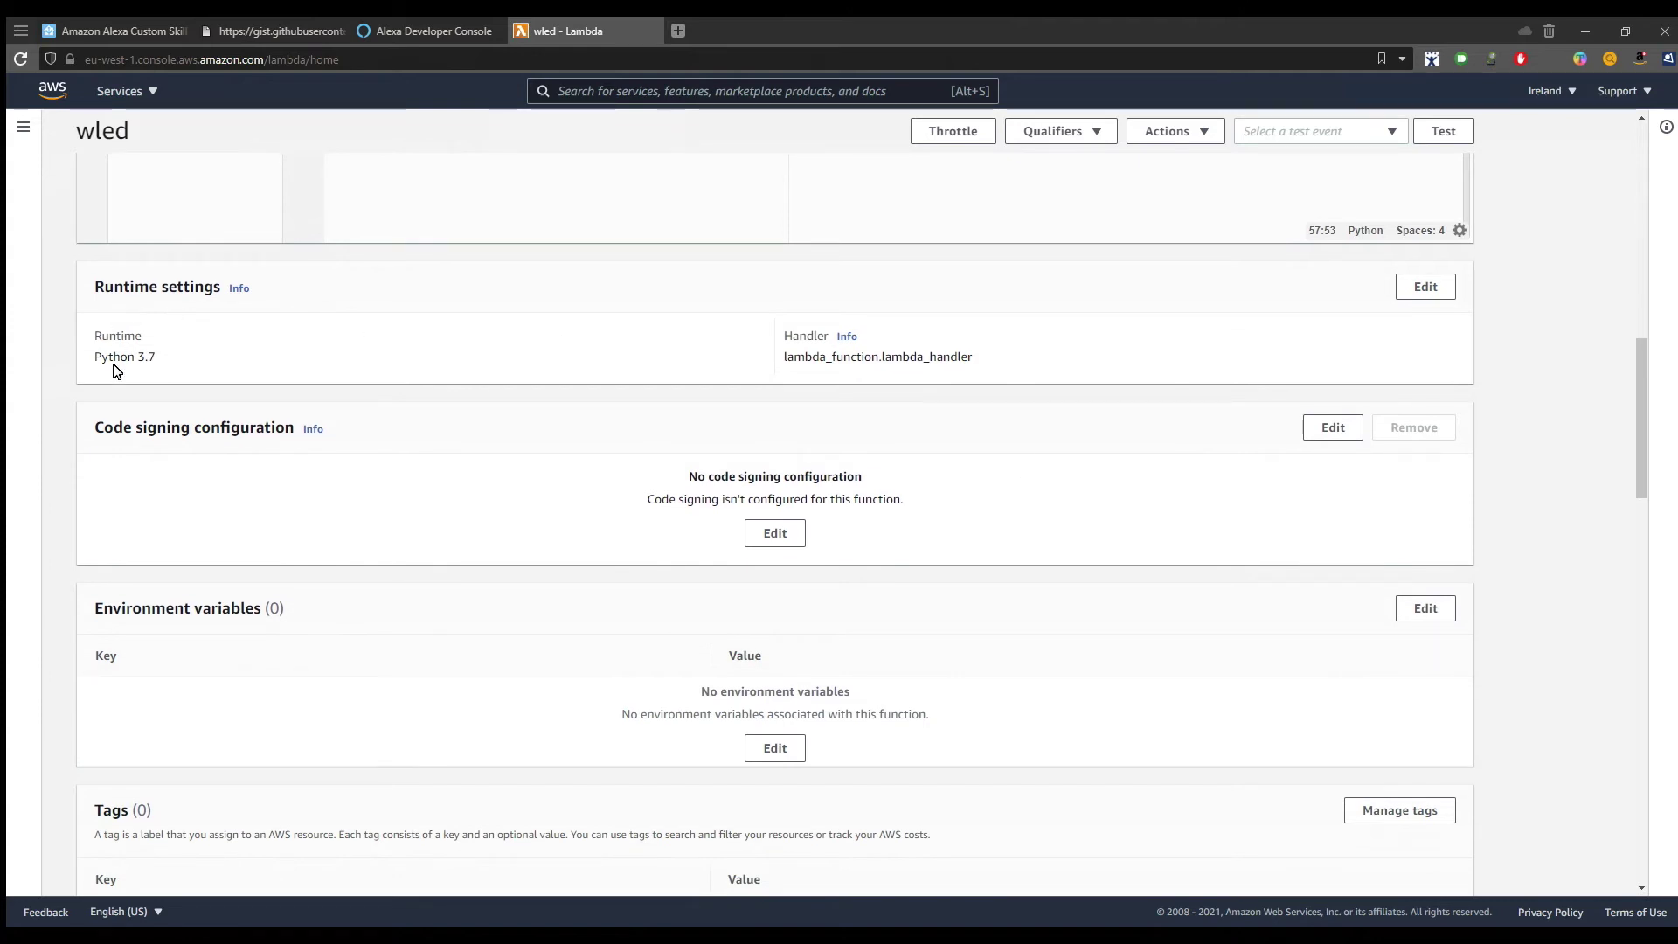
Start editing wled's environment variables with a new empty key/value row.
scroll(118, 371, "down", 2)
left_click_drag(92, 434, 330, 439)
scroll(330, 439, "down", 2)
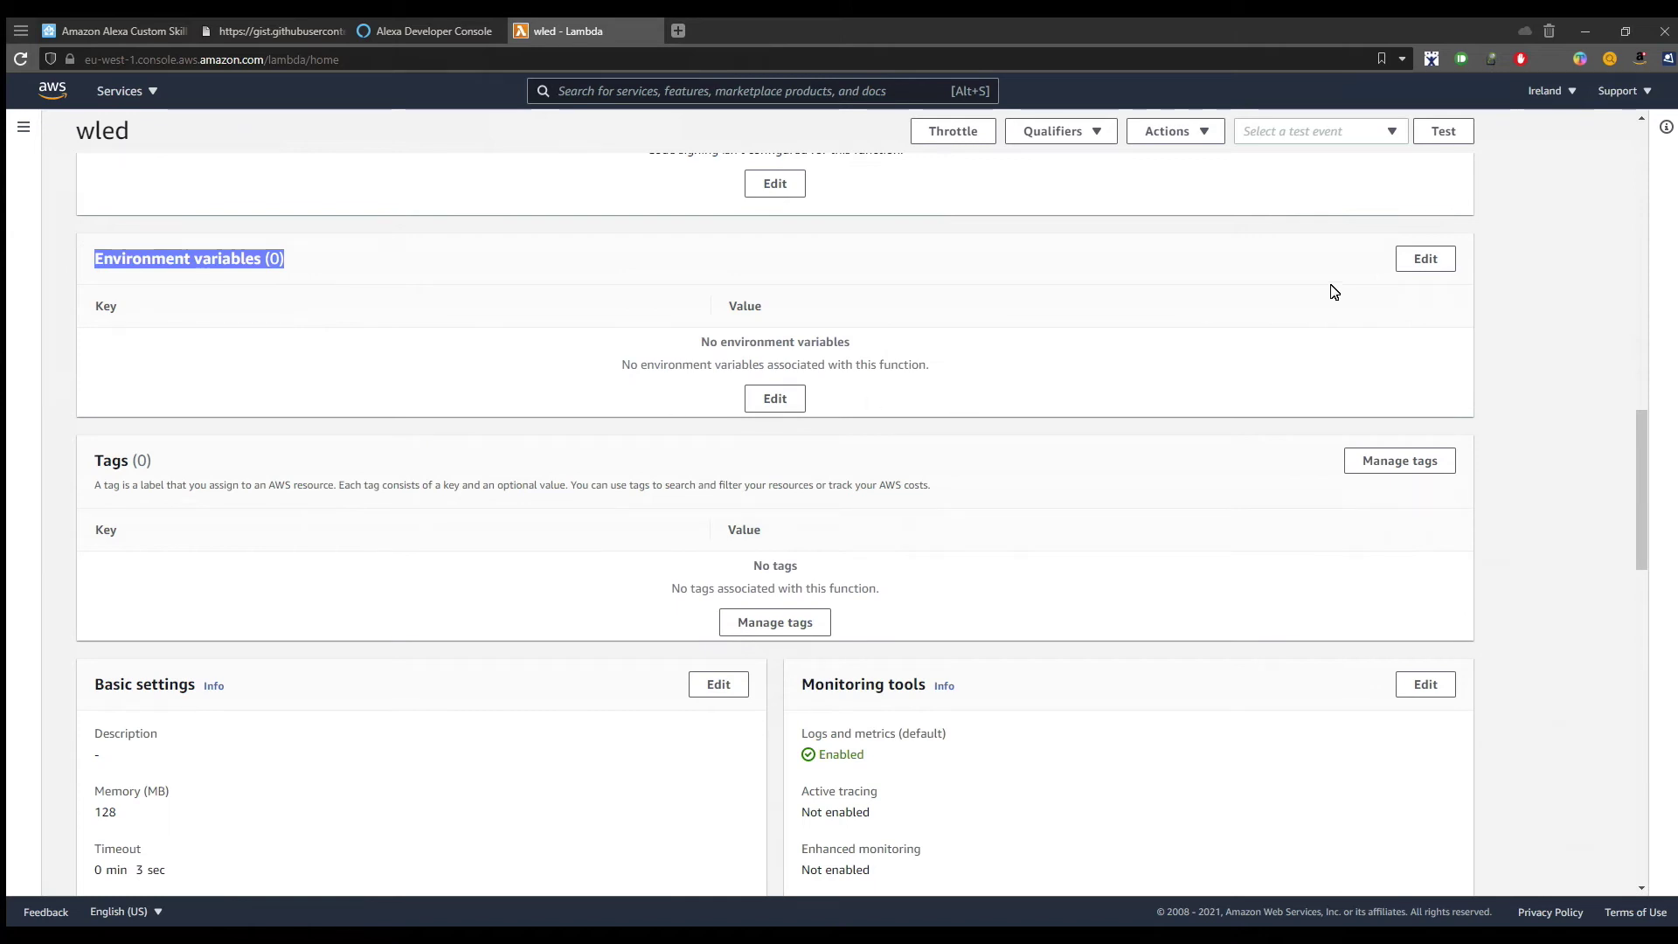
left_click(1417, 259)
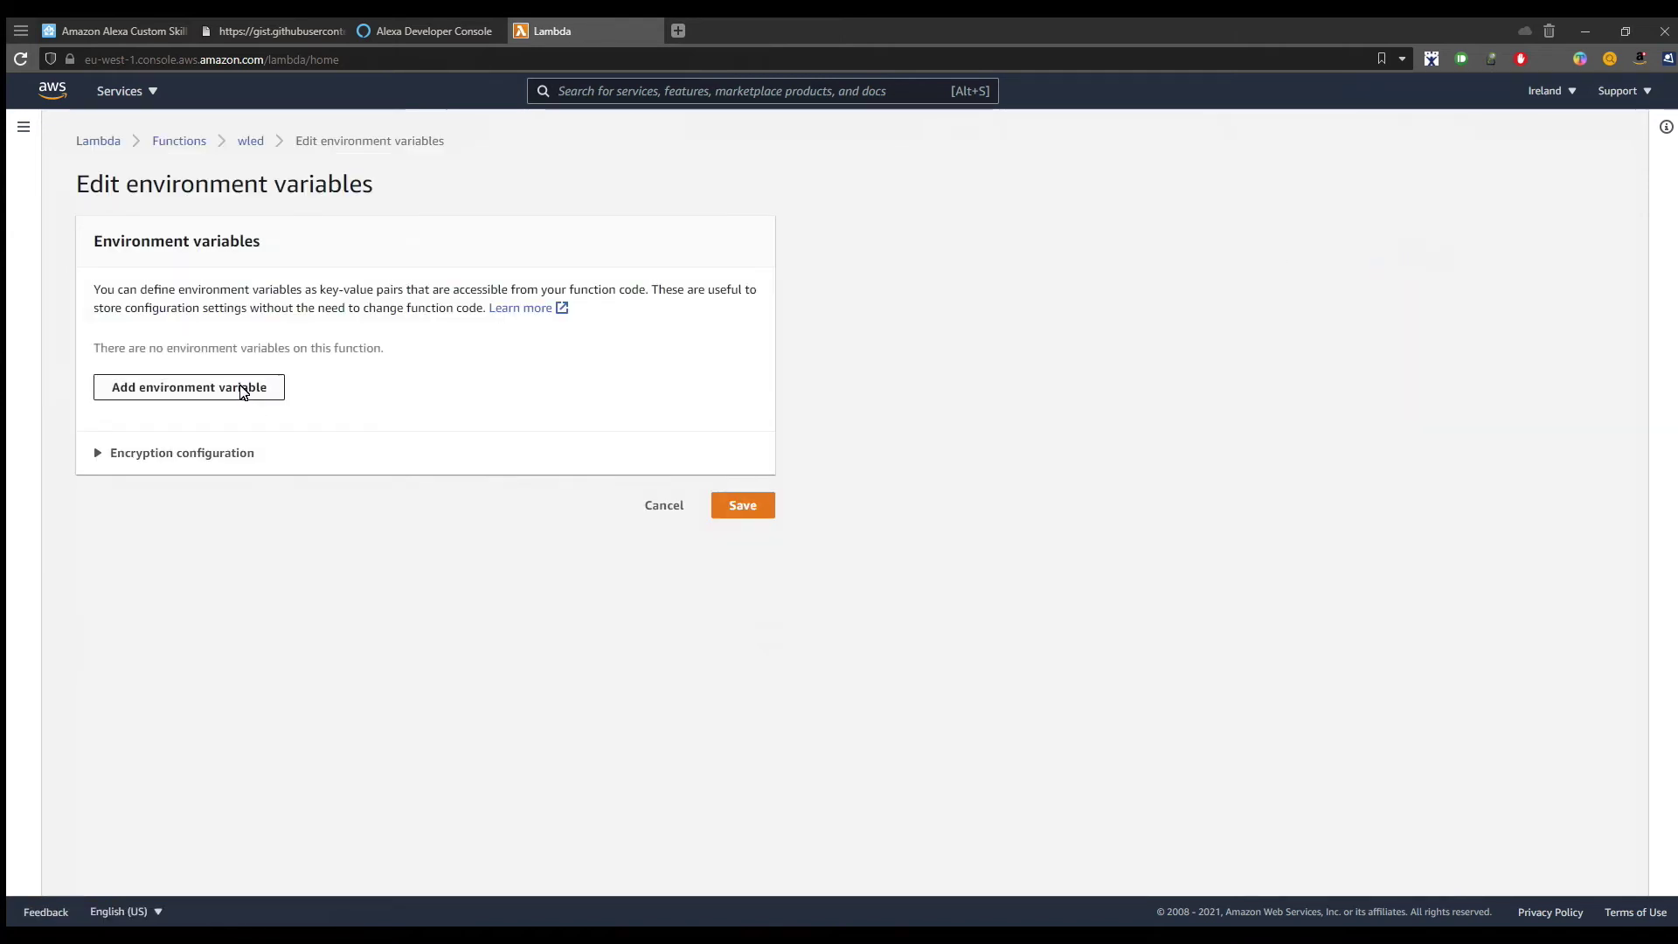
left_click(243, 391)
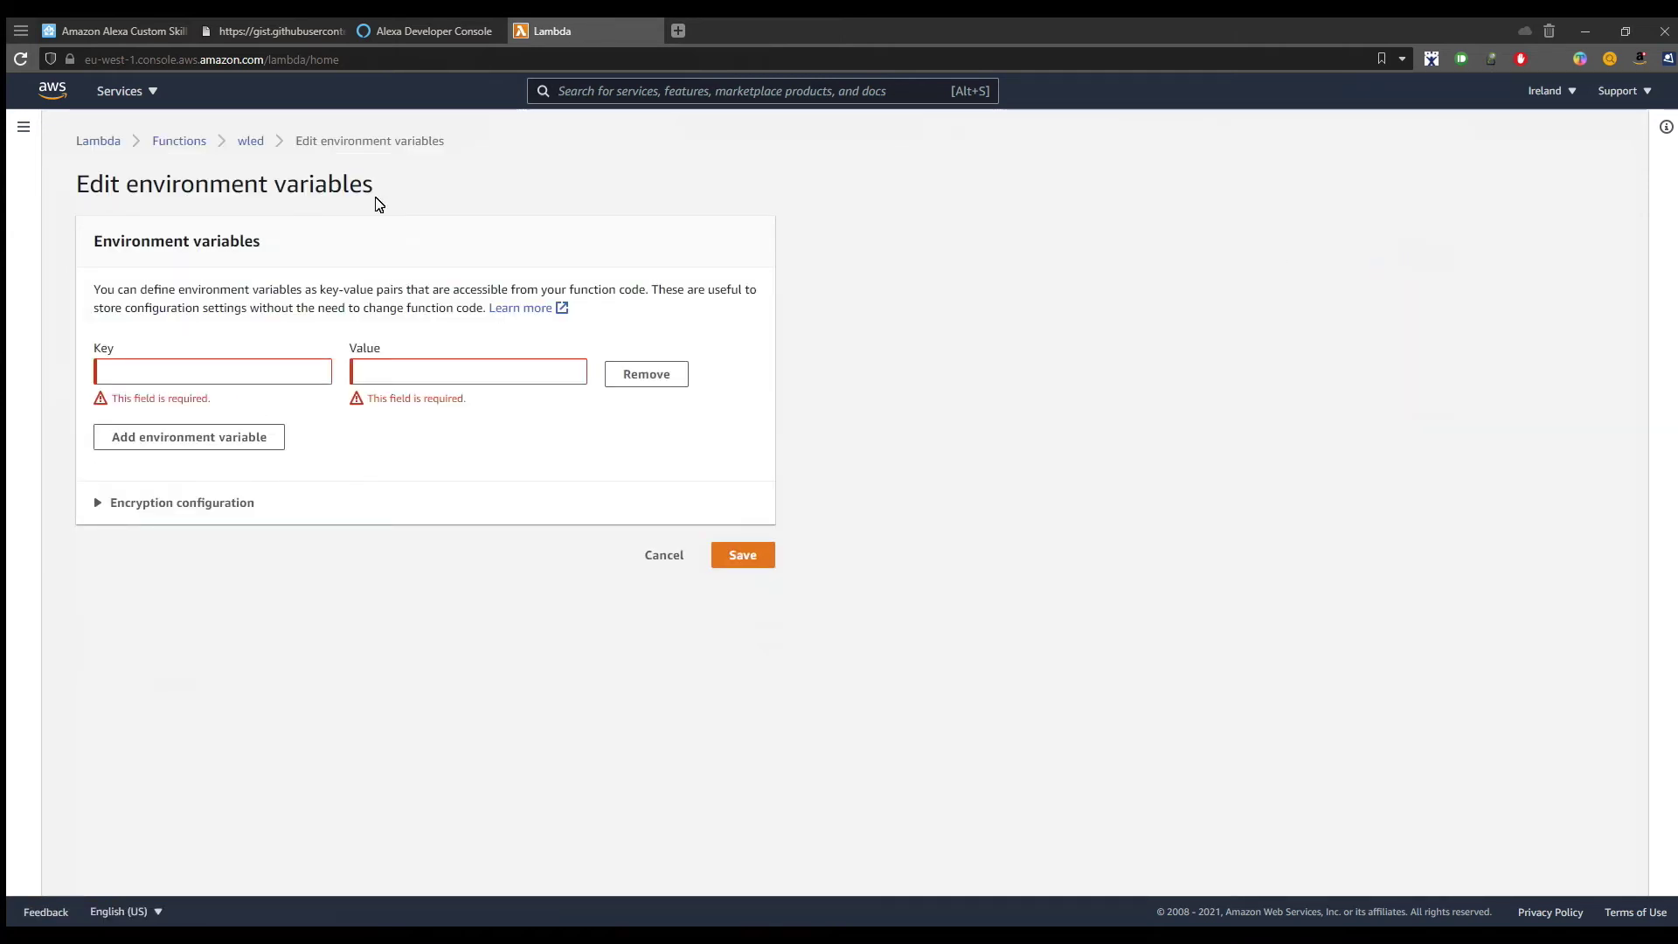
Set the key to BASE_URL, copied from the docs, with an https value, and save.
left_click(114, 31)
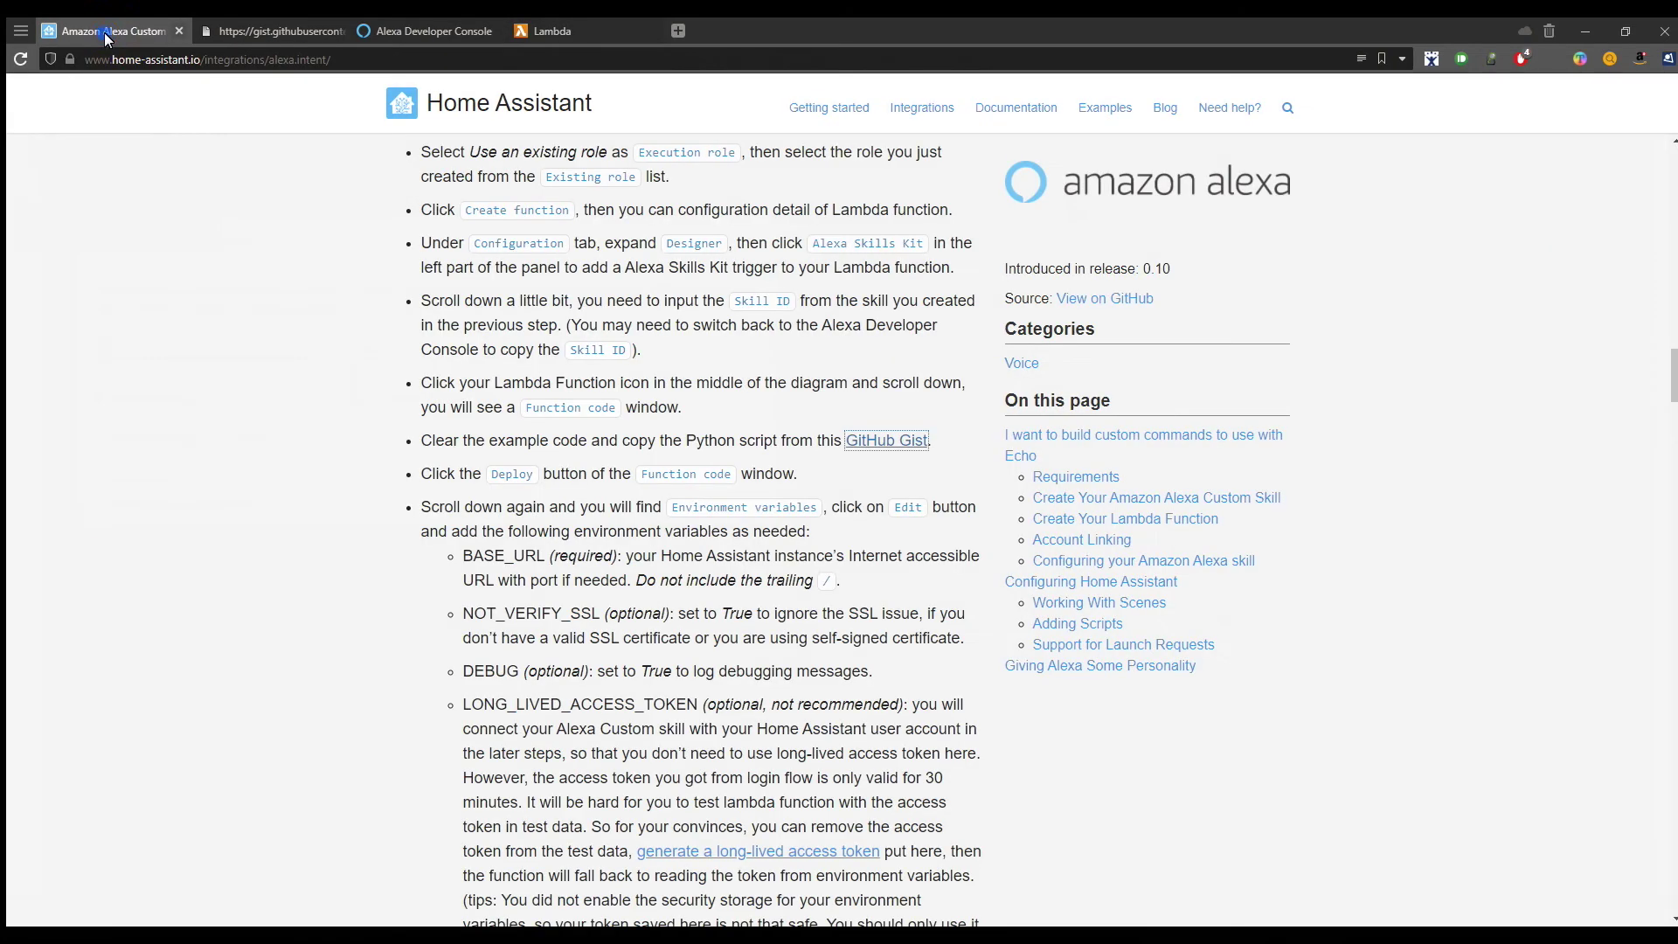
scroll(537, 511, "down", 1)
double_click(513, 472)
key("ctrl+c")
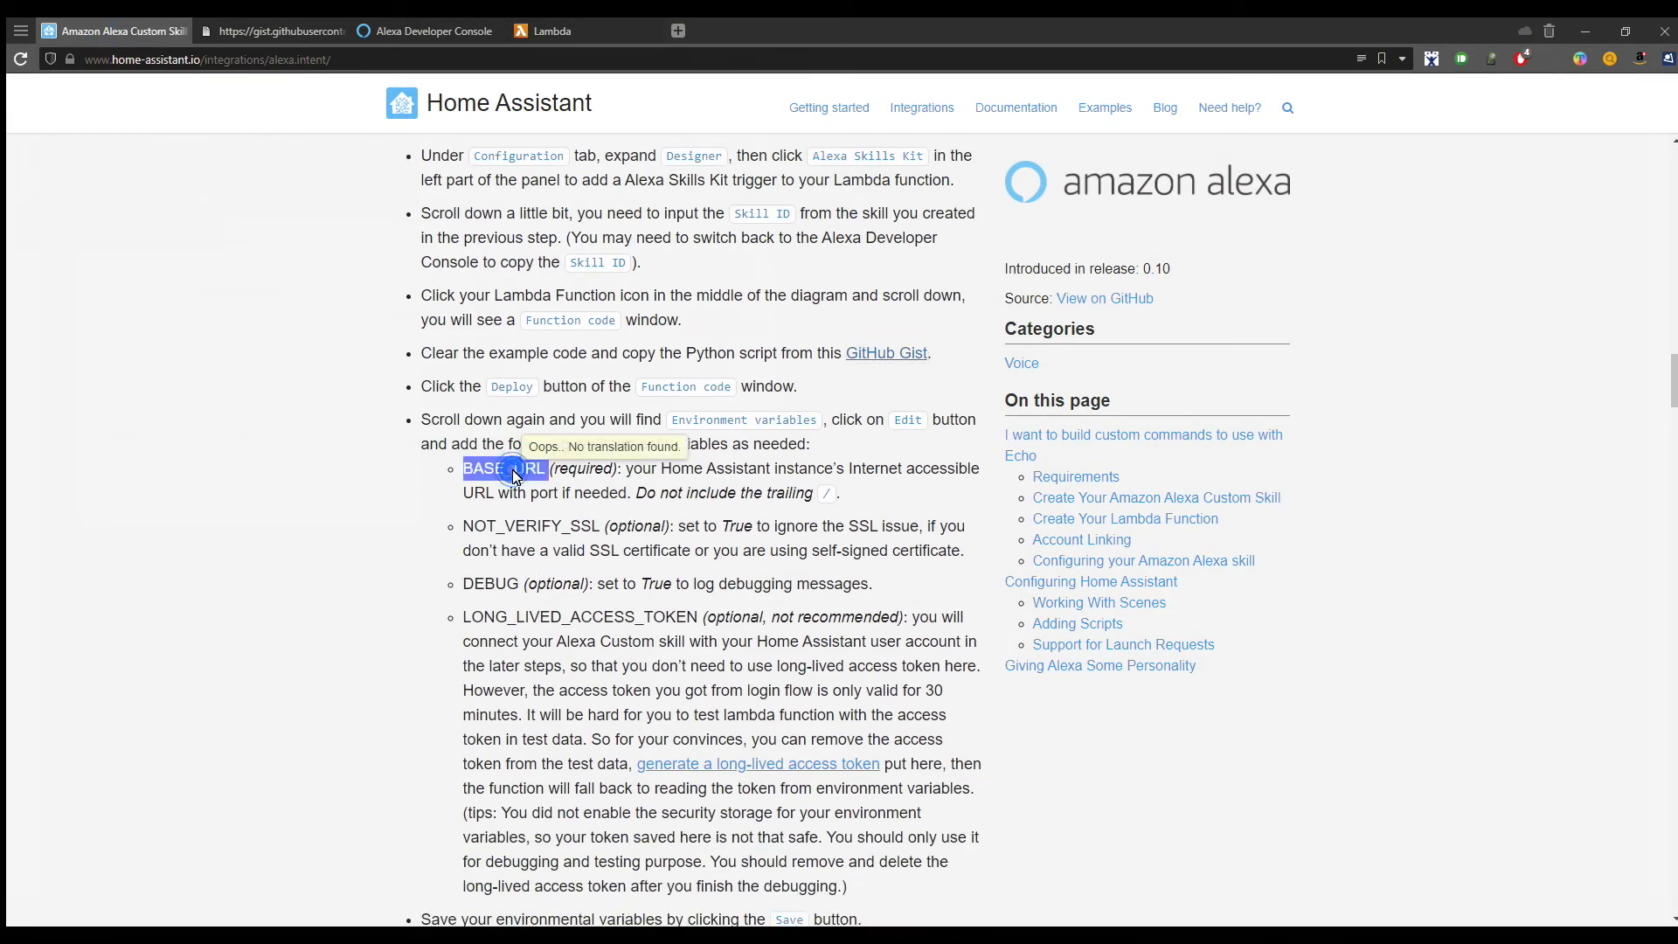
left_click(575, 37)
left_click(263, 372)
key("ctrl+v")
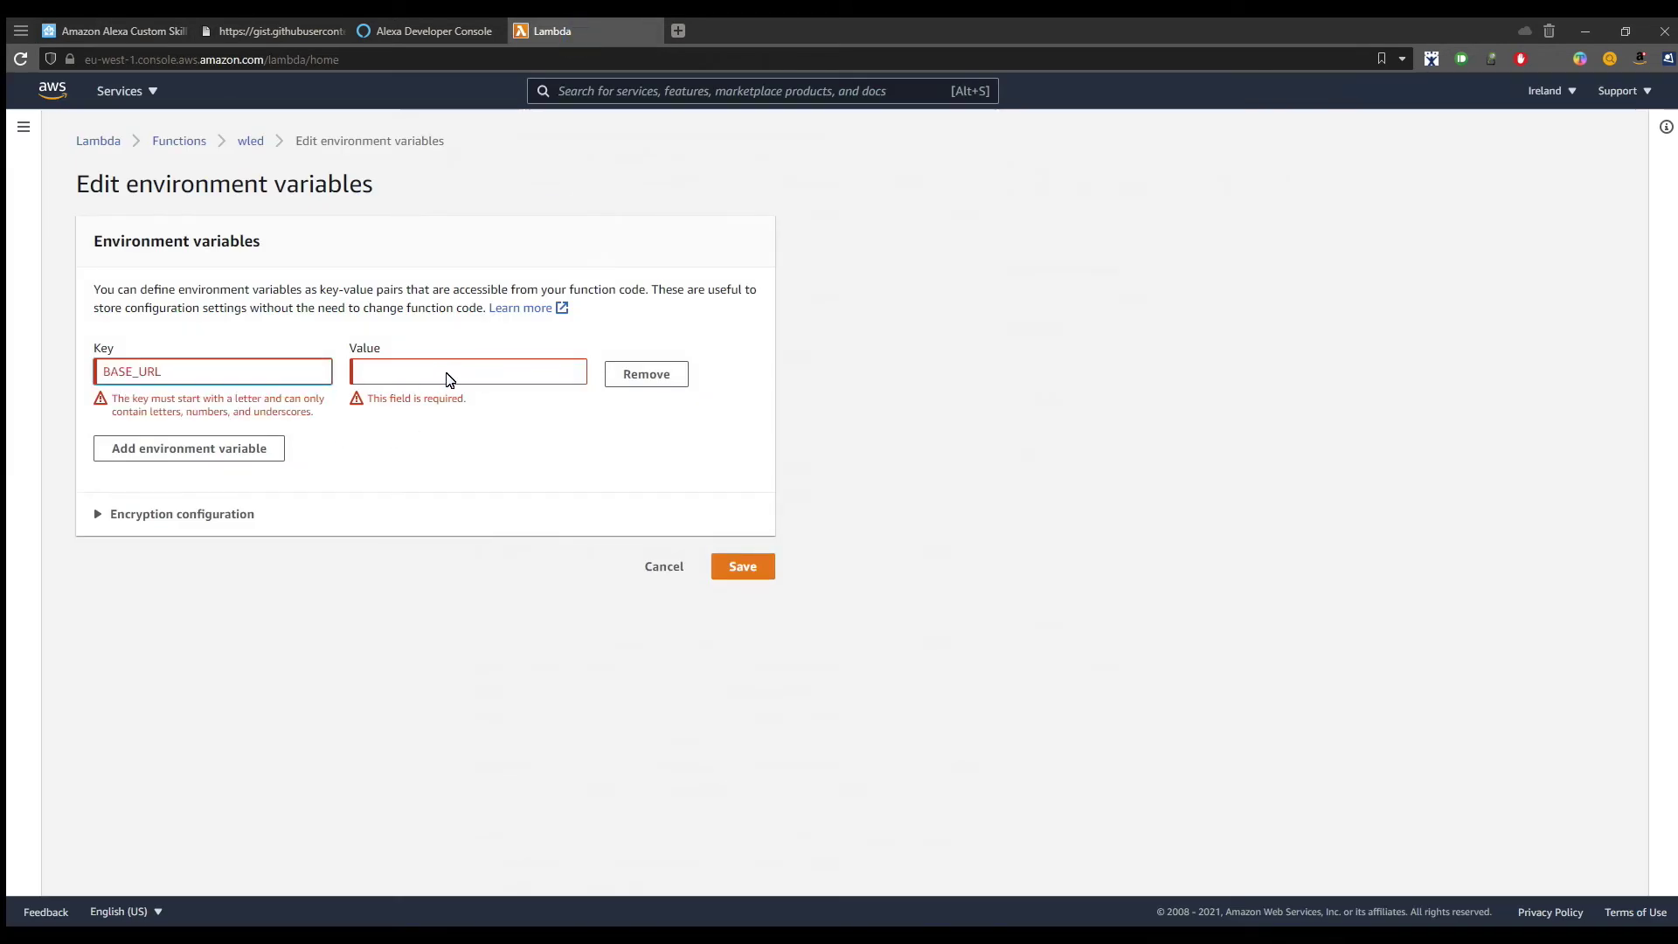
left_click(392, 382)
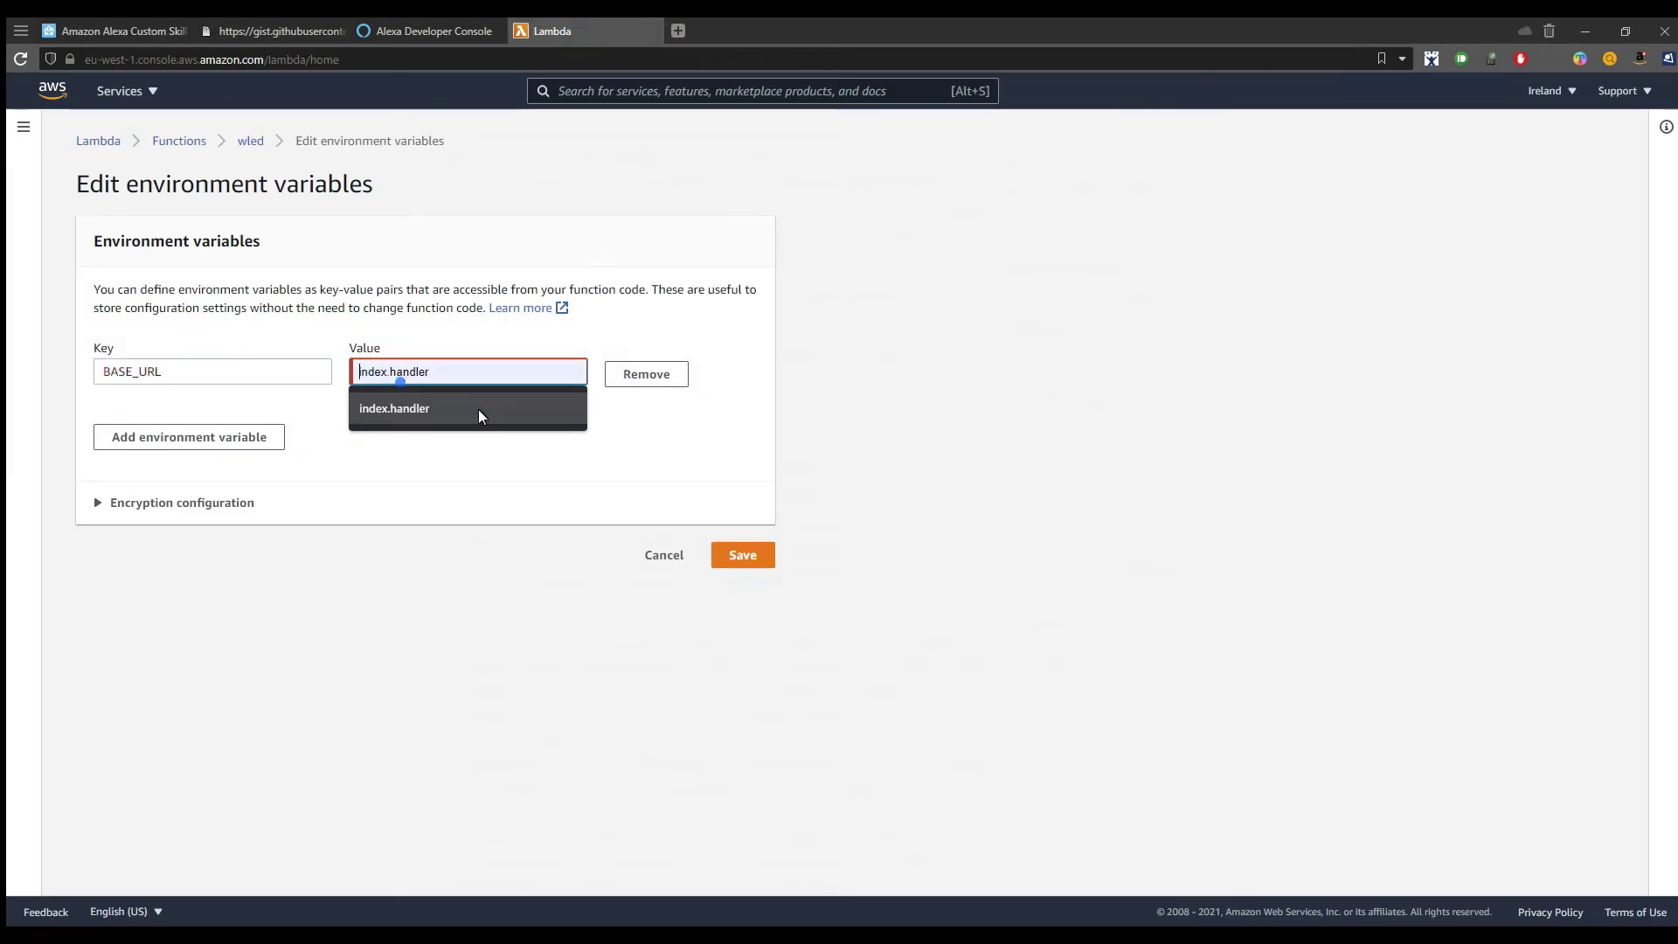
type("https://")
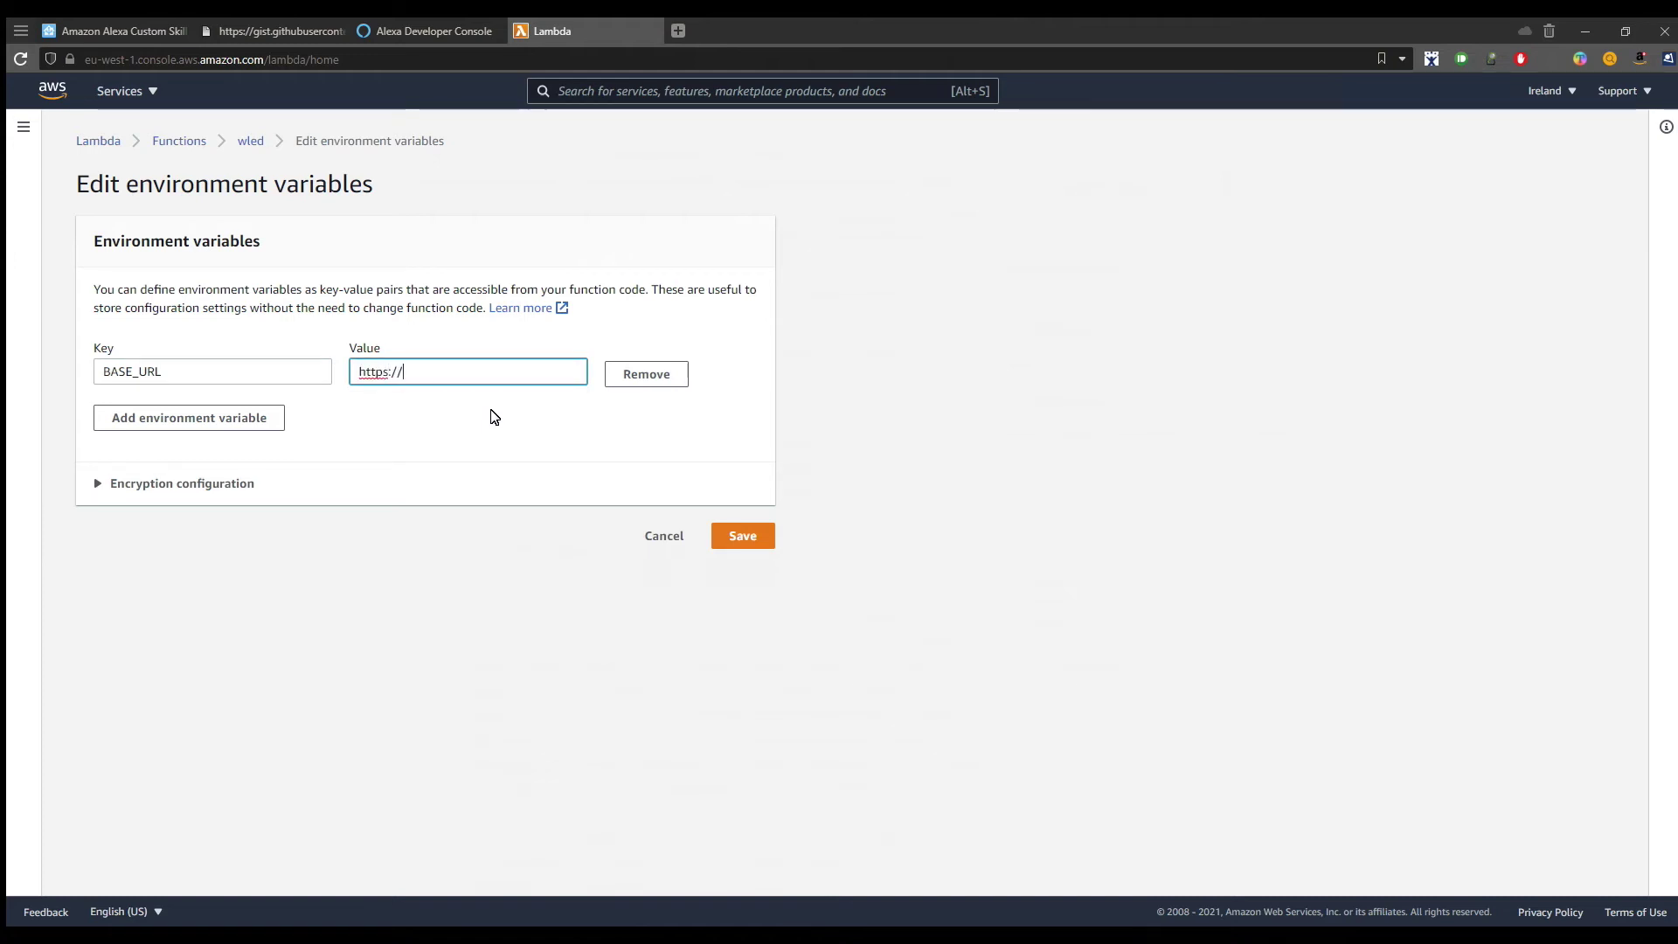
left_click(751, 540)
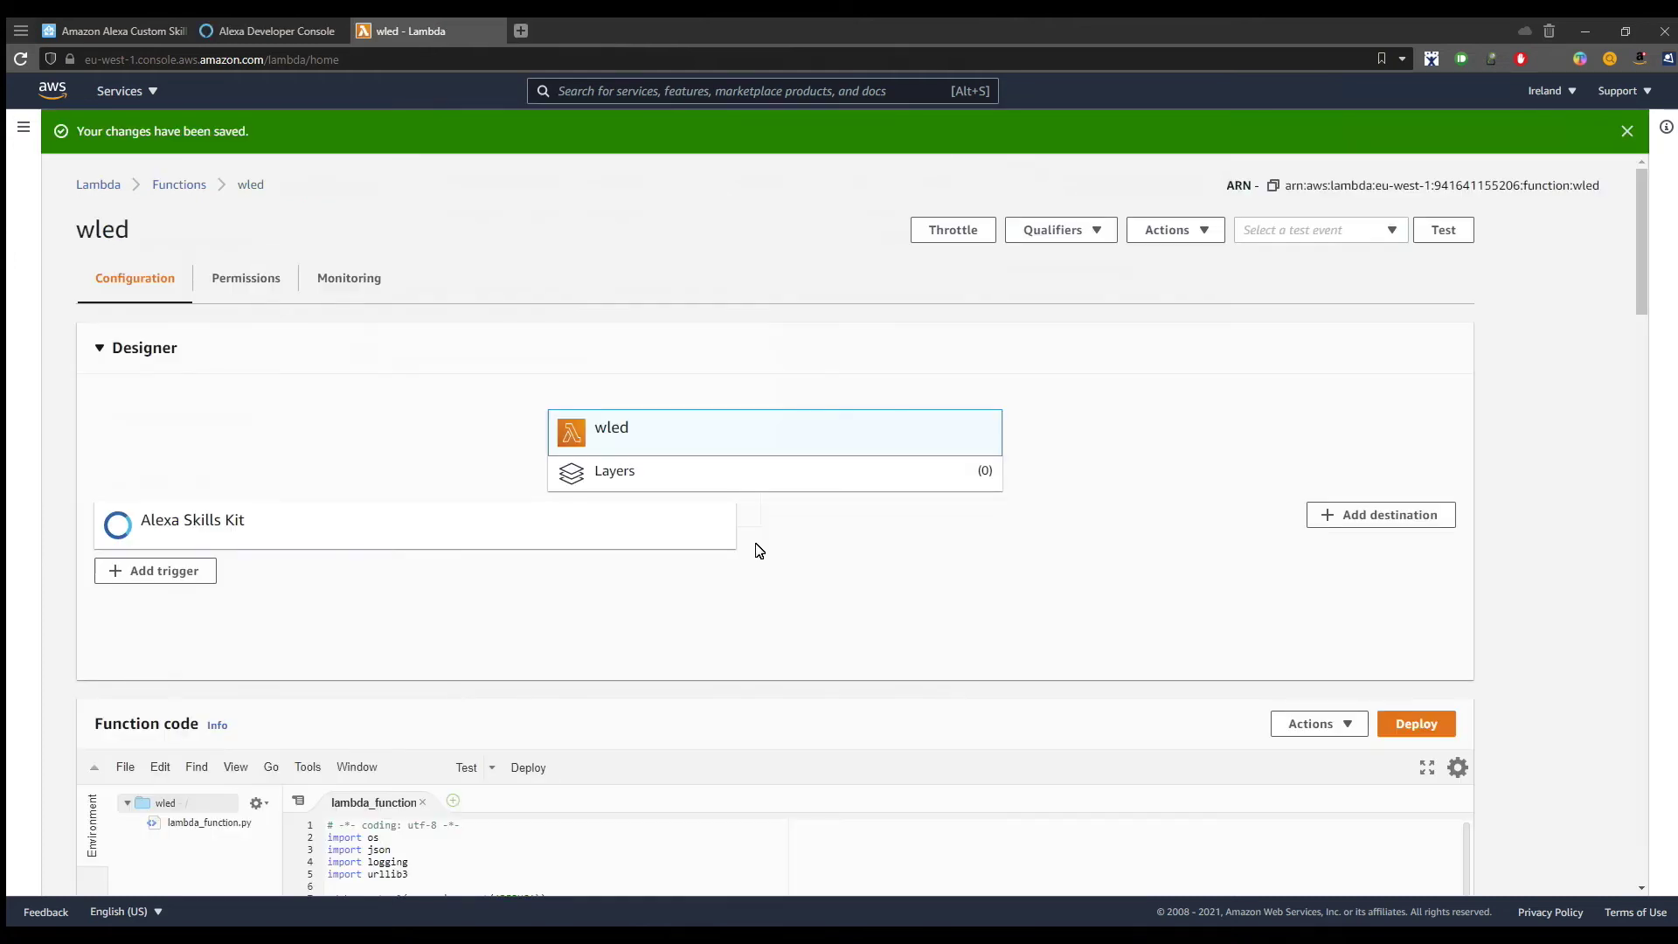
Point TreeLight's Default Region and Europe and India endpoints to the wled ARN and save.
left_click(1272, 185)
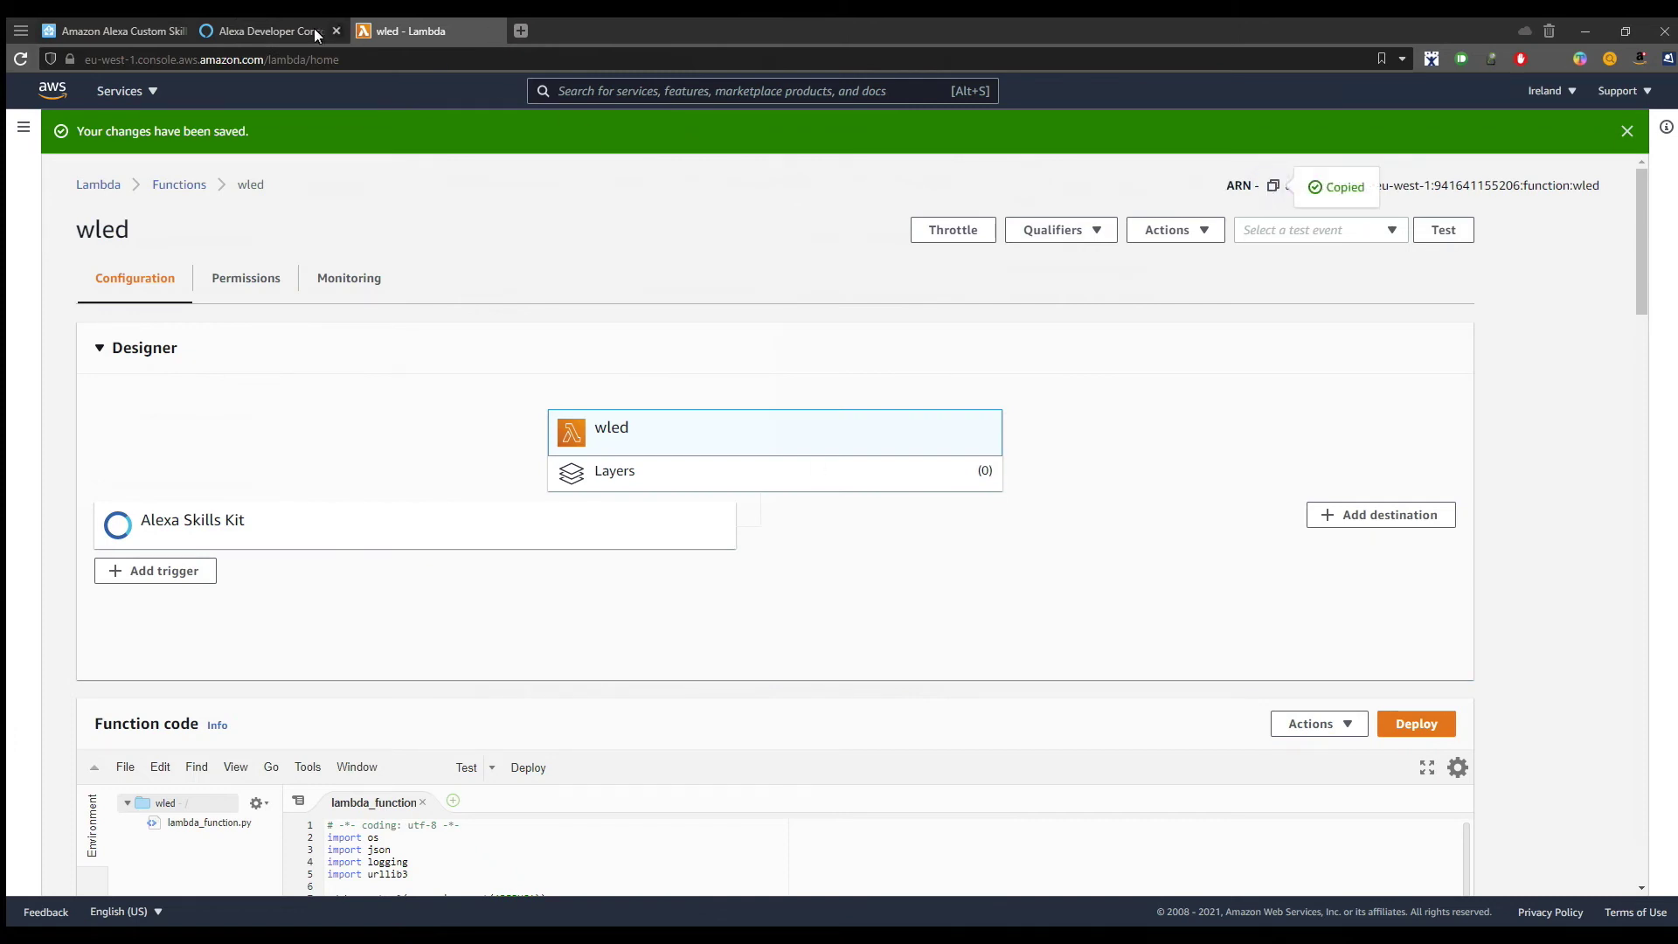
left_click(290, 32)
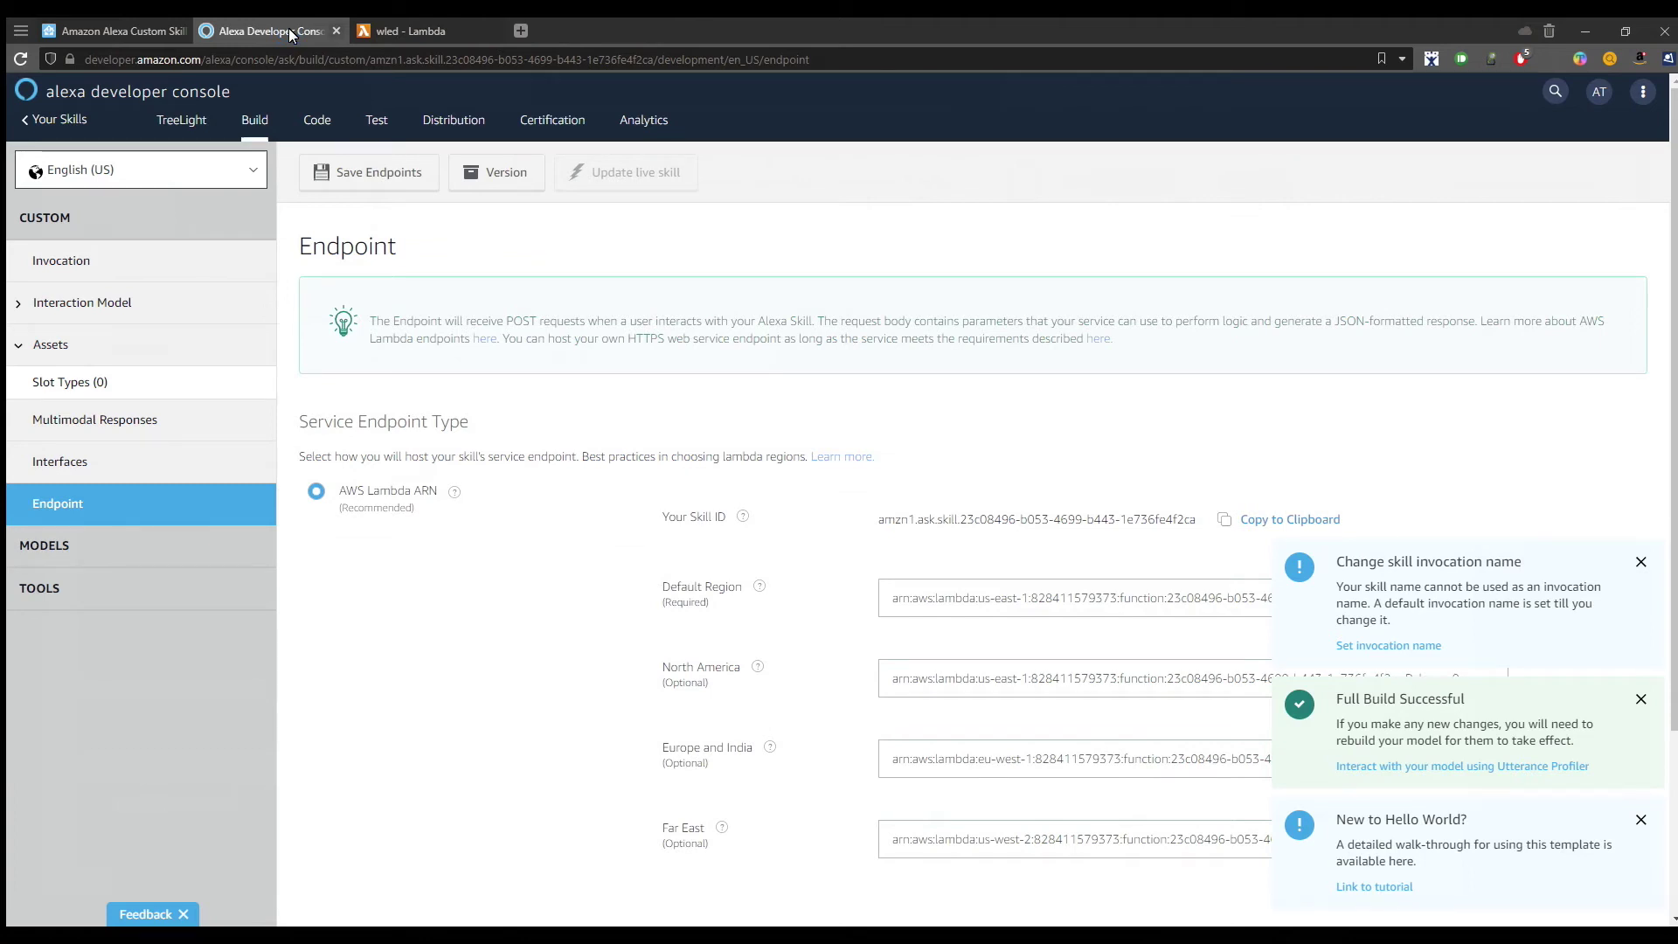
scroll(467, 644, "down", 3)
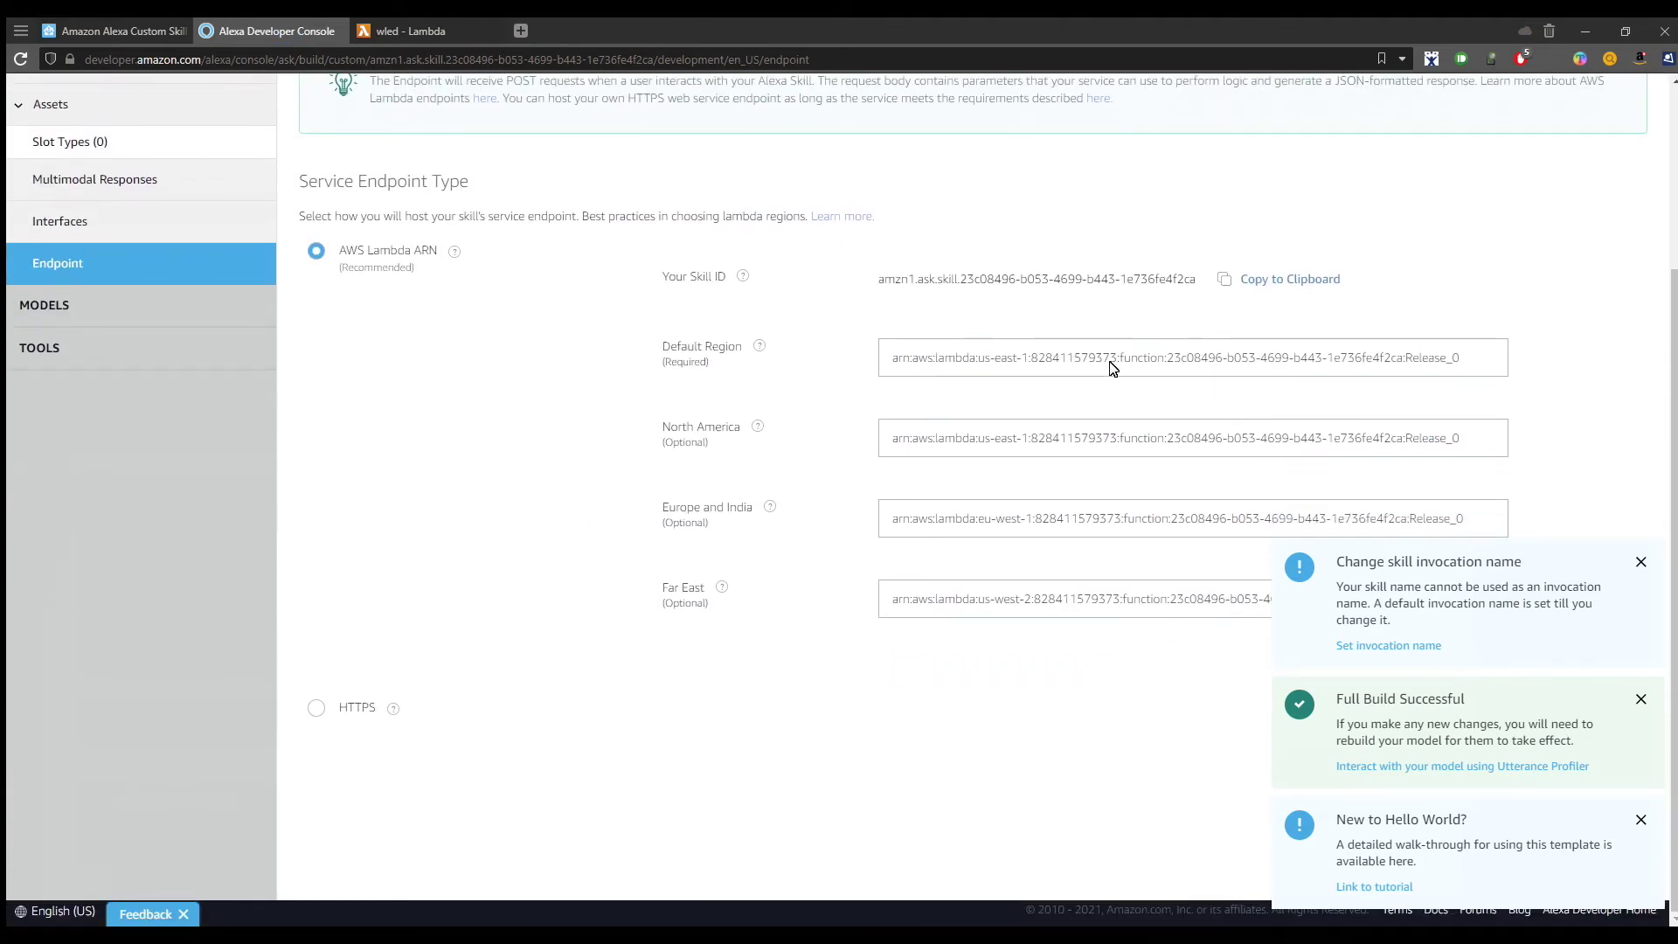
double_click(1112, 368)
key("ctrl+a")
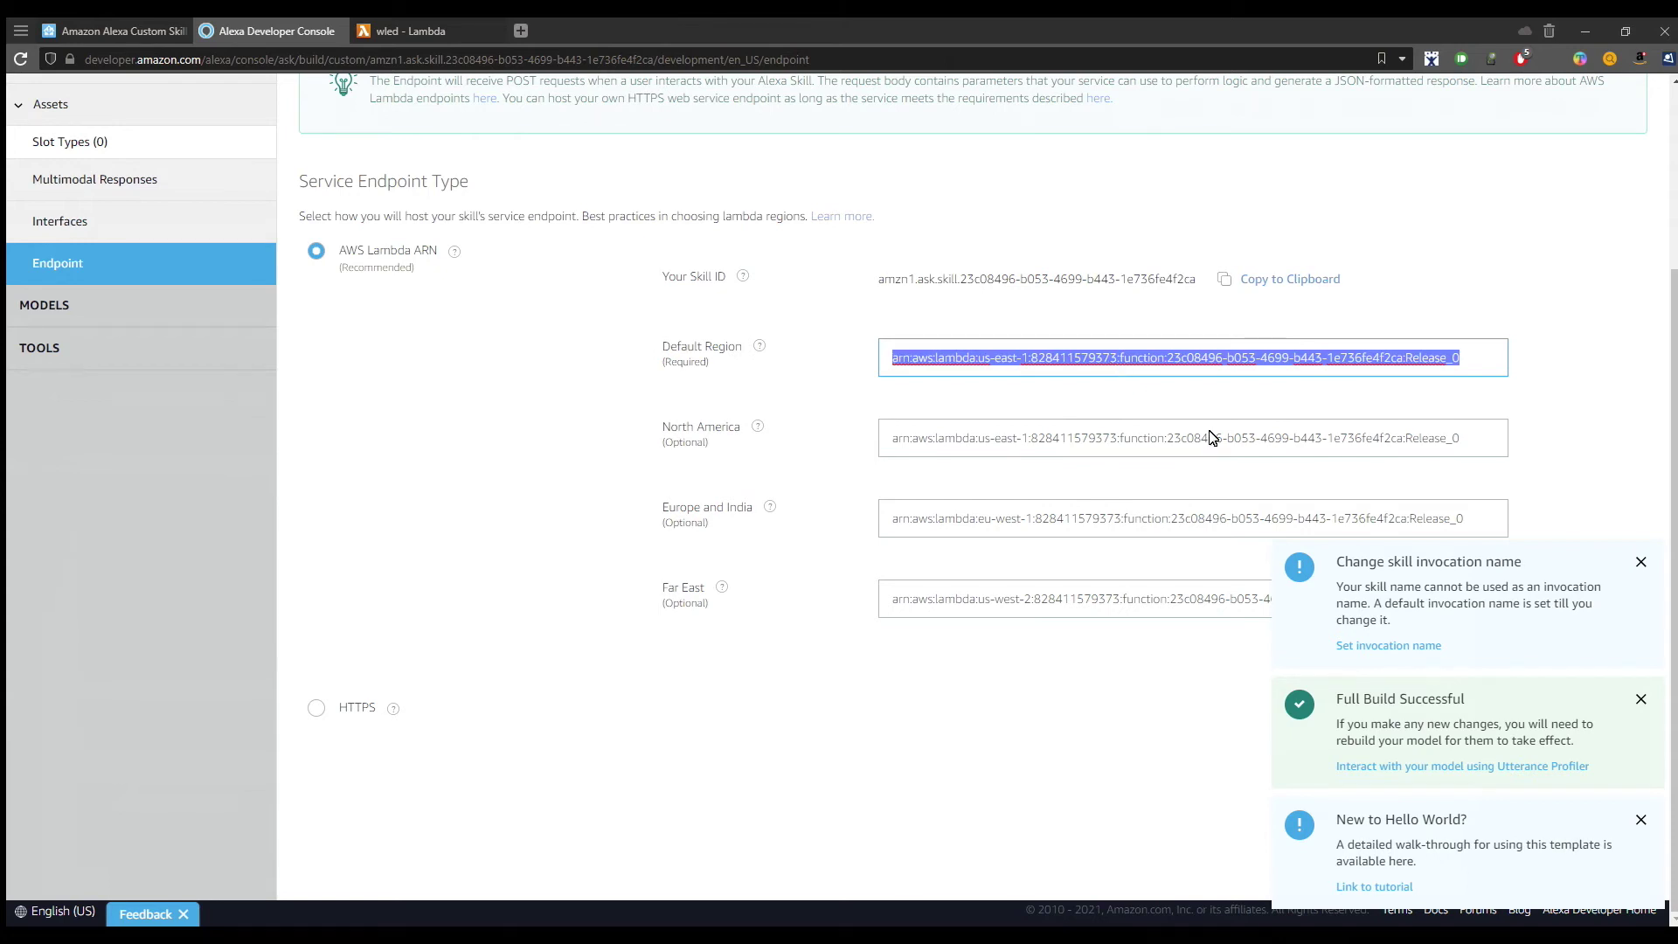
key("ctrl+v")
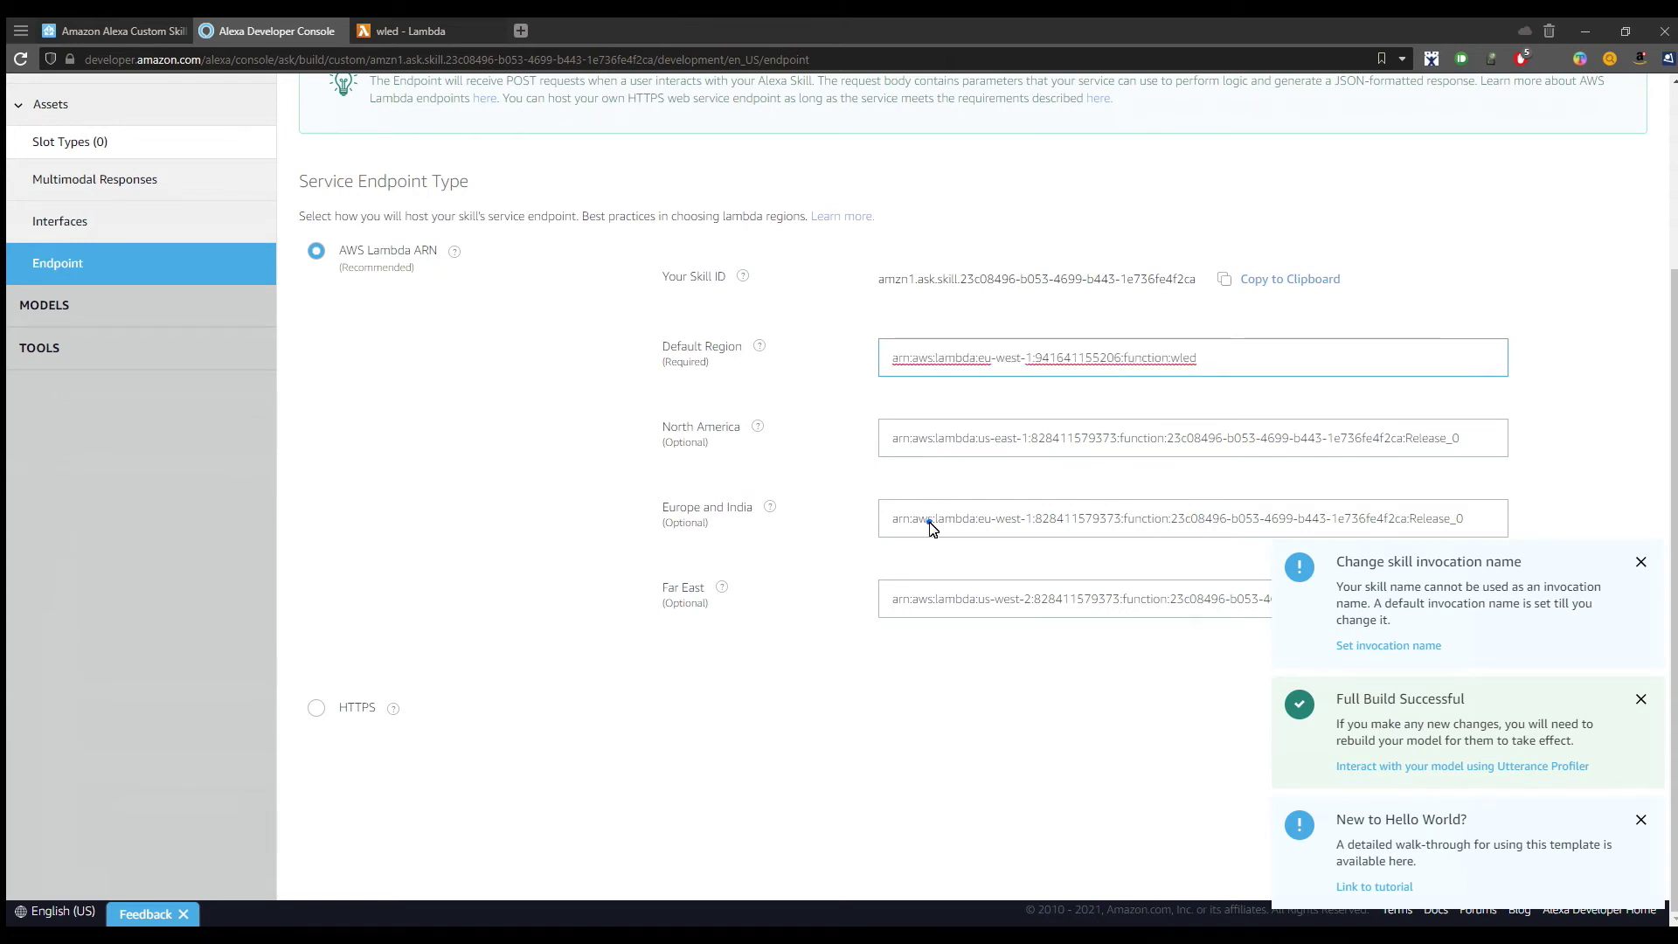
left_click(931, 527)
key("ctrl+a")
key("ctrl+v")
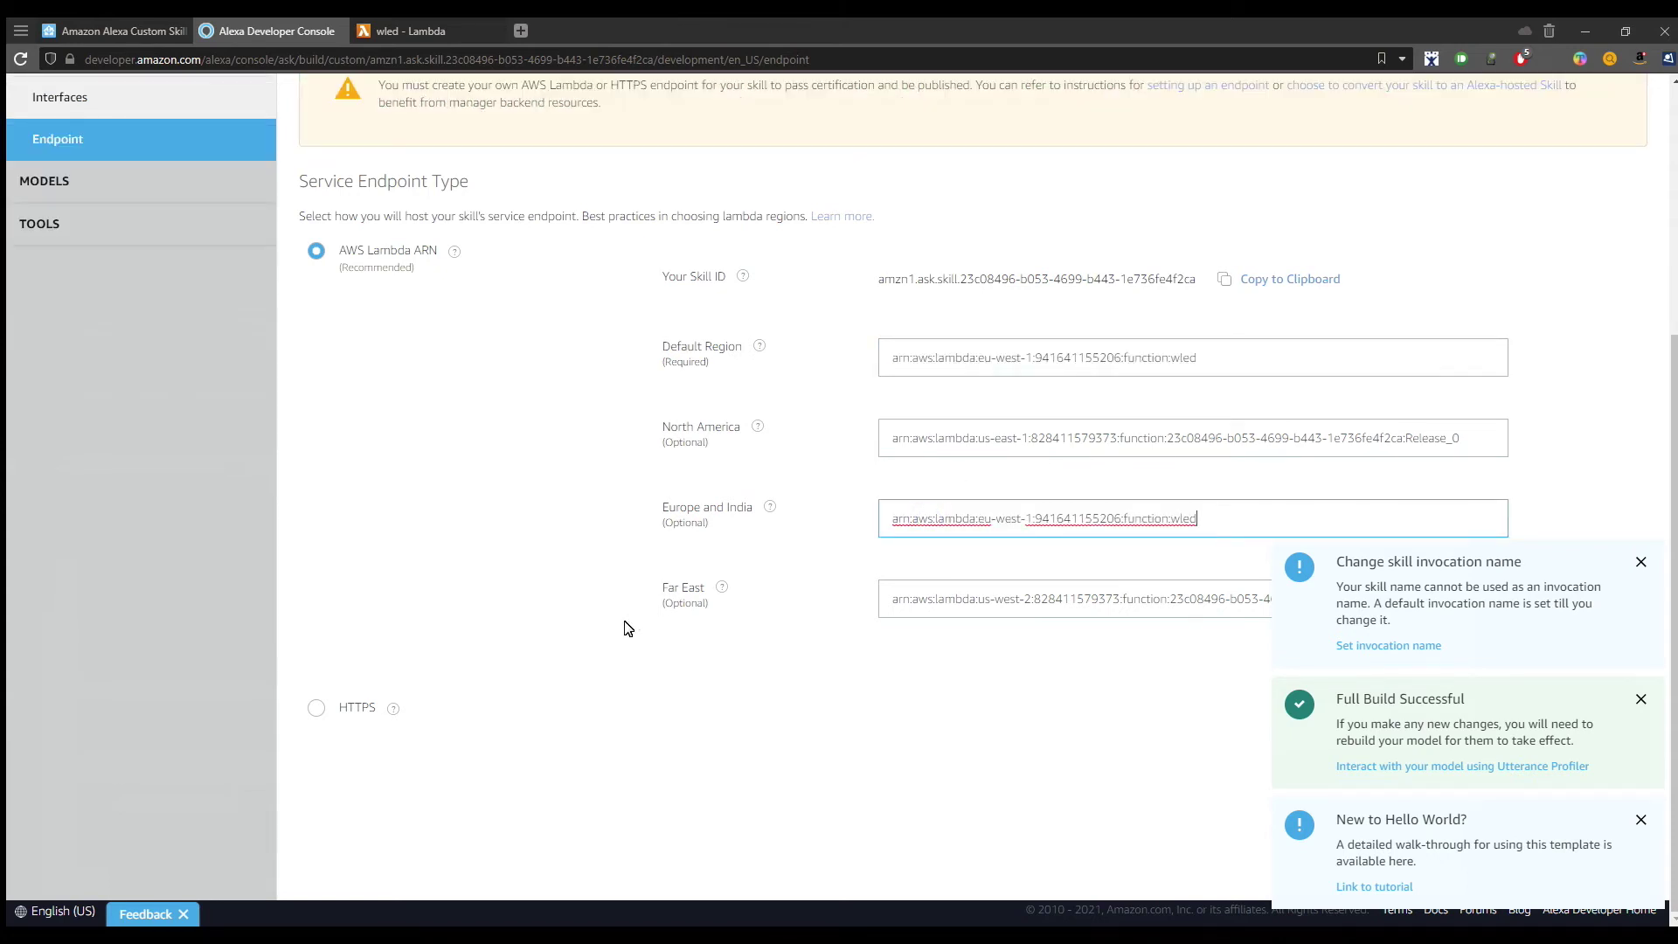
scroll(626, 625, "up", 5)
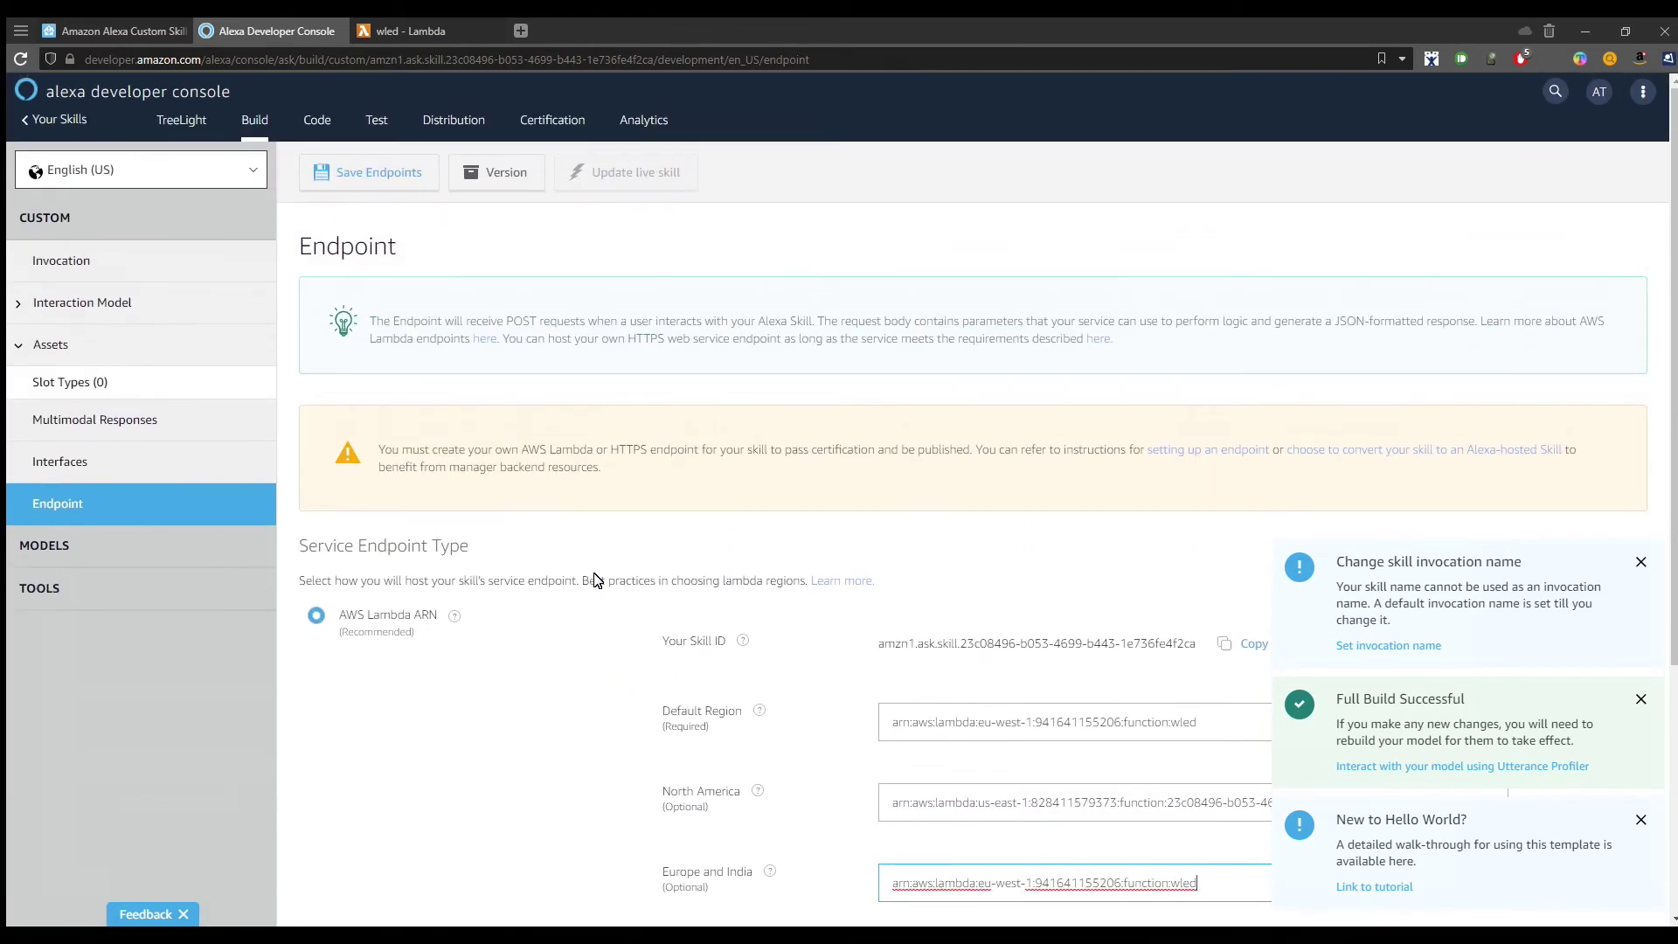
left_click(391, 185)
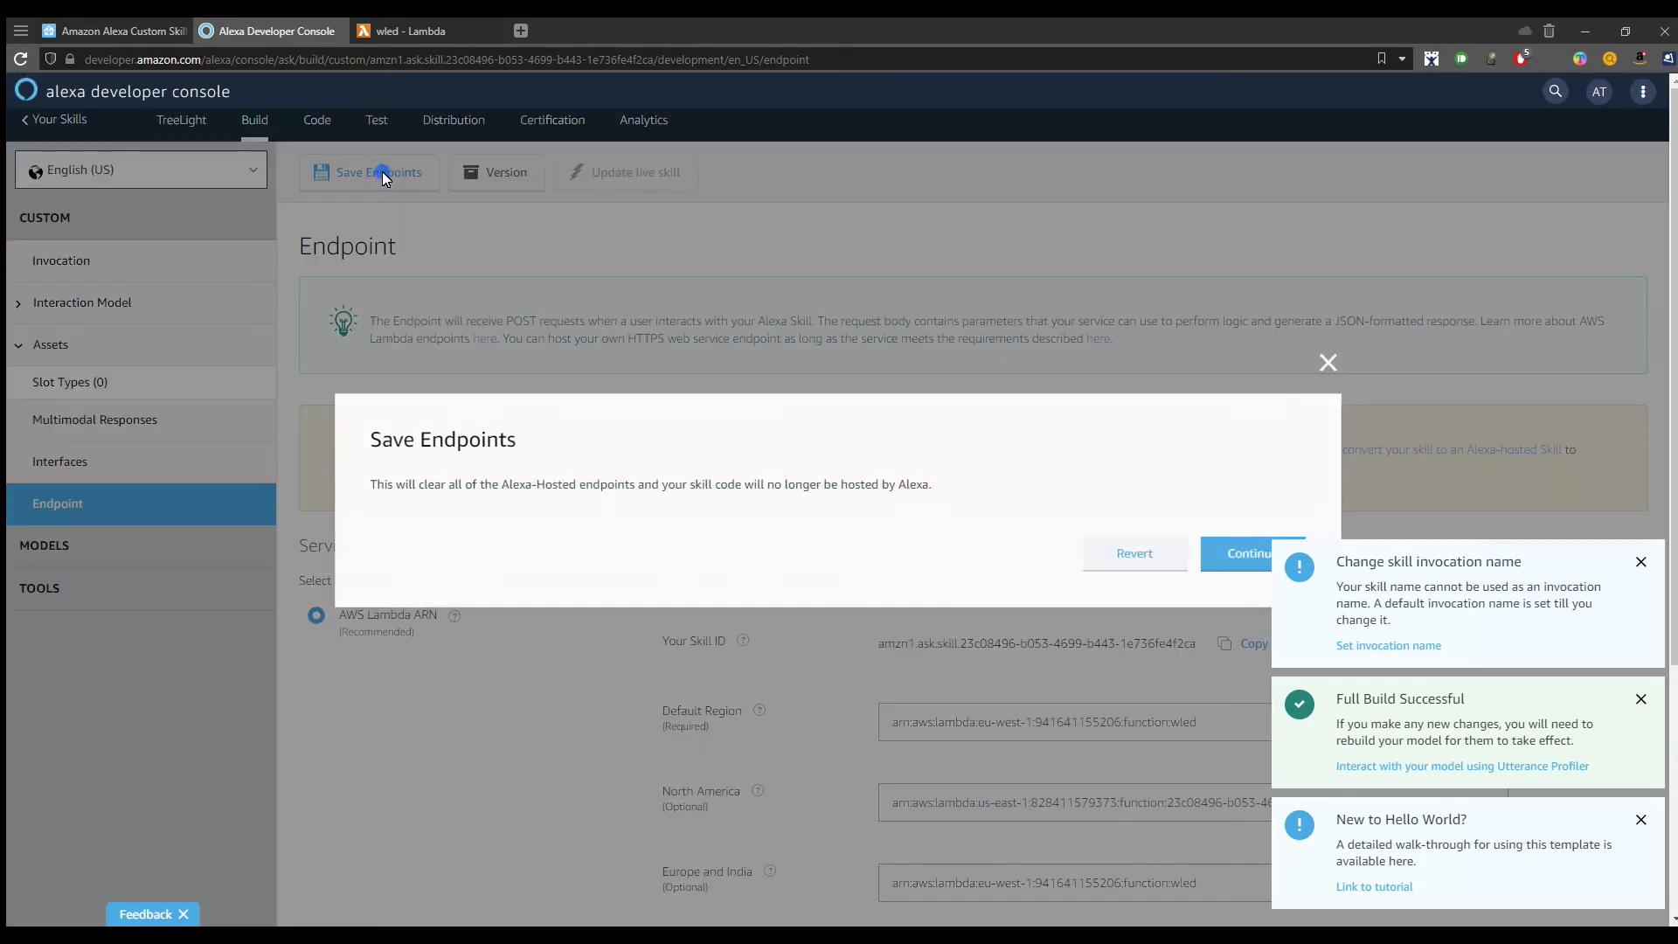
left_click(1228, 559)
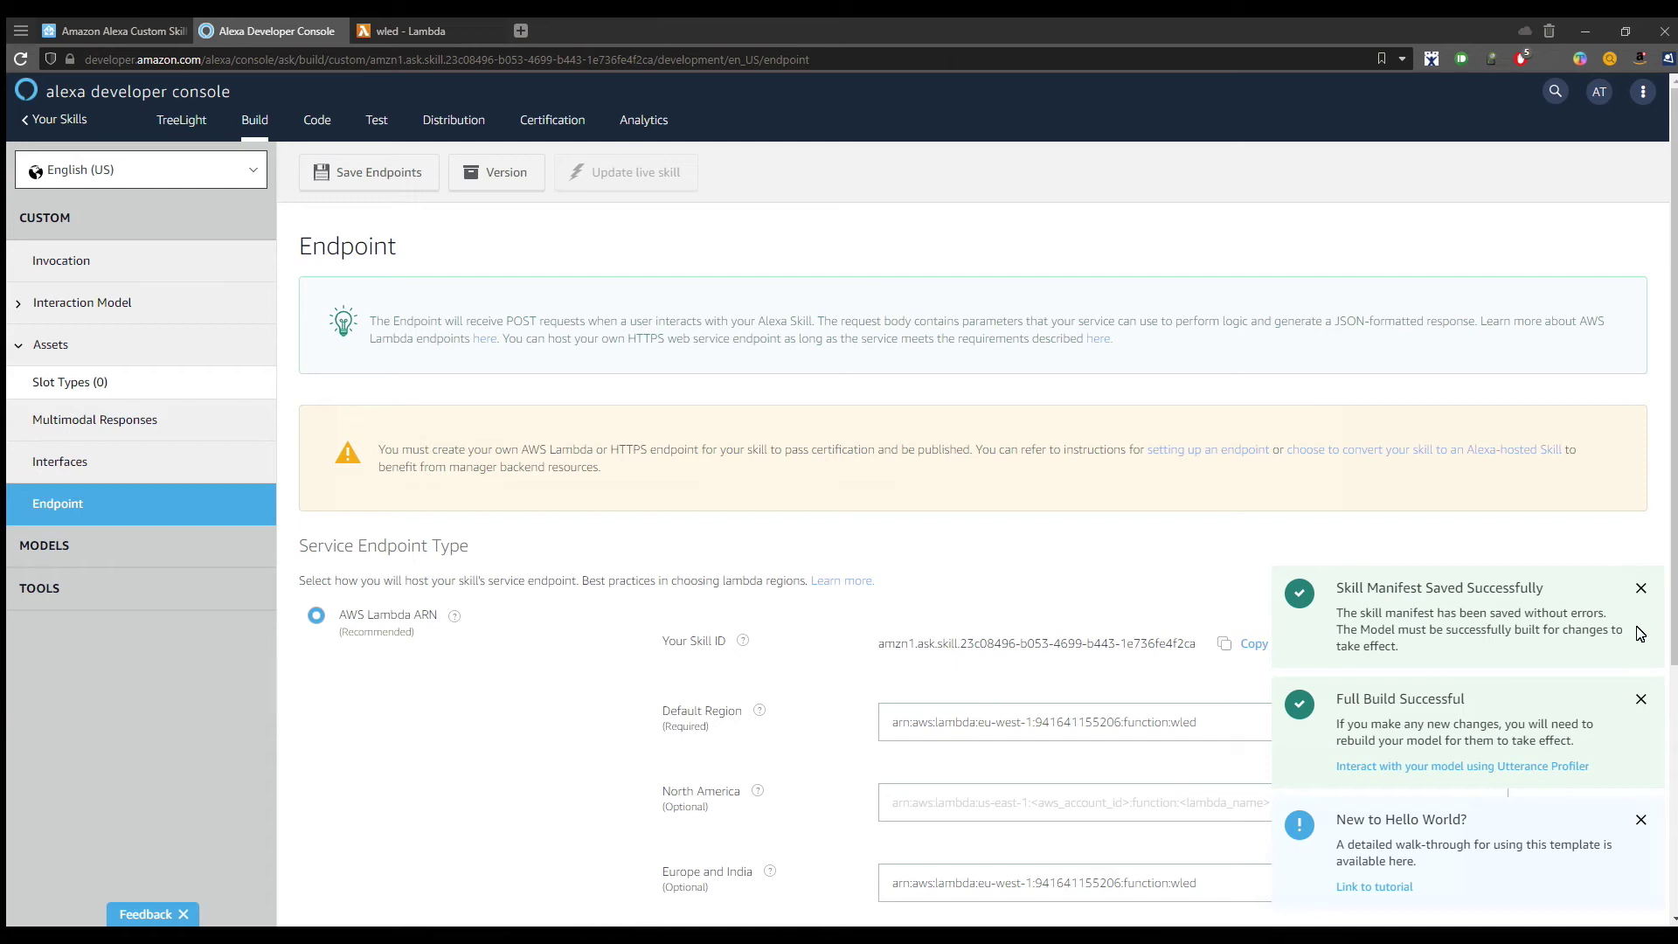
Close the Skill Manifest, Full Build and New to Hello World notices.
left_click(1641, 589)
left_click(1641, 700)
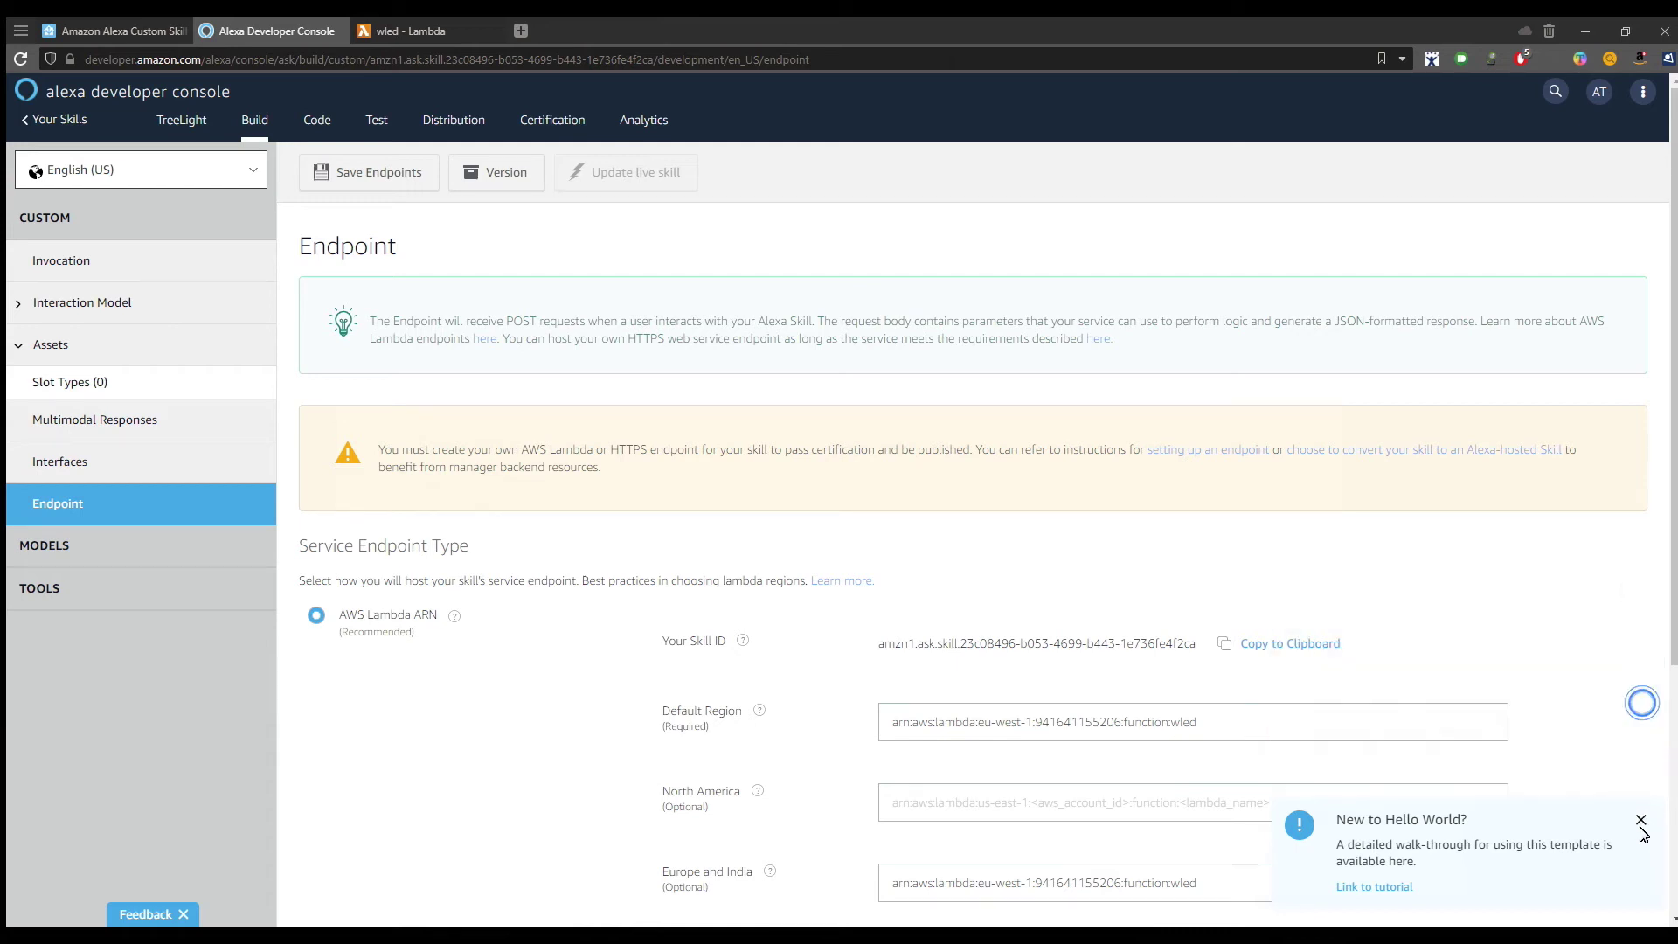
left_click(1641, 820)
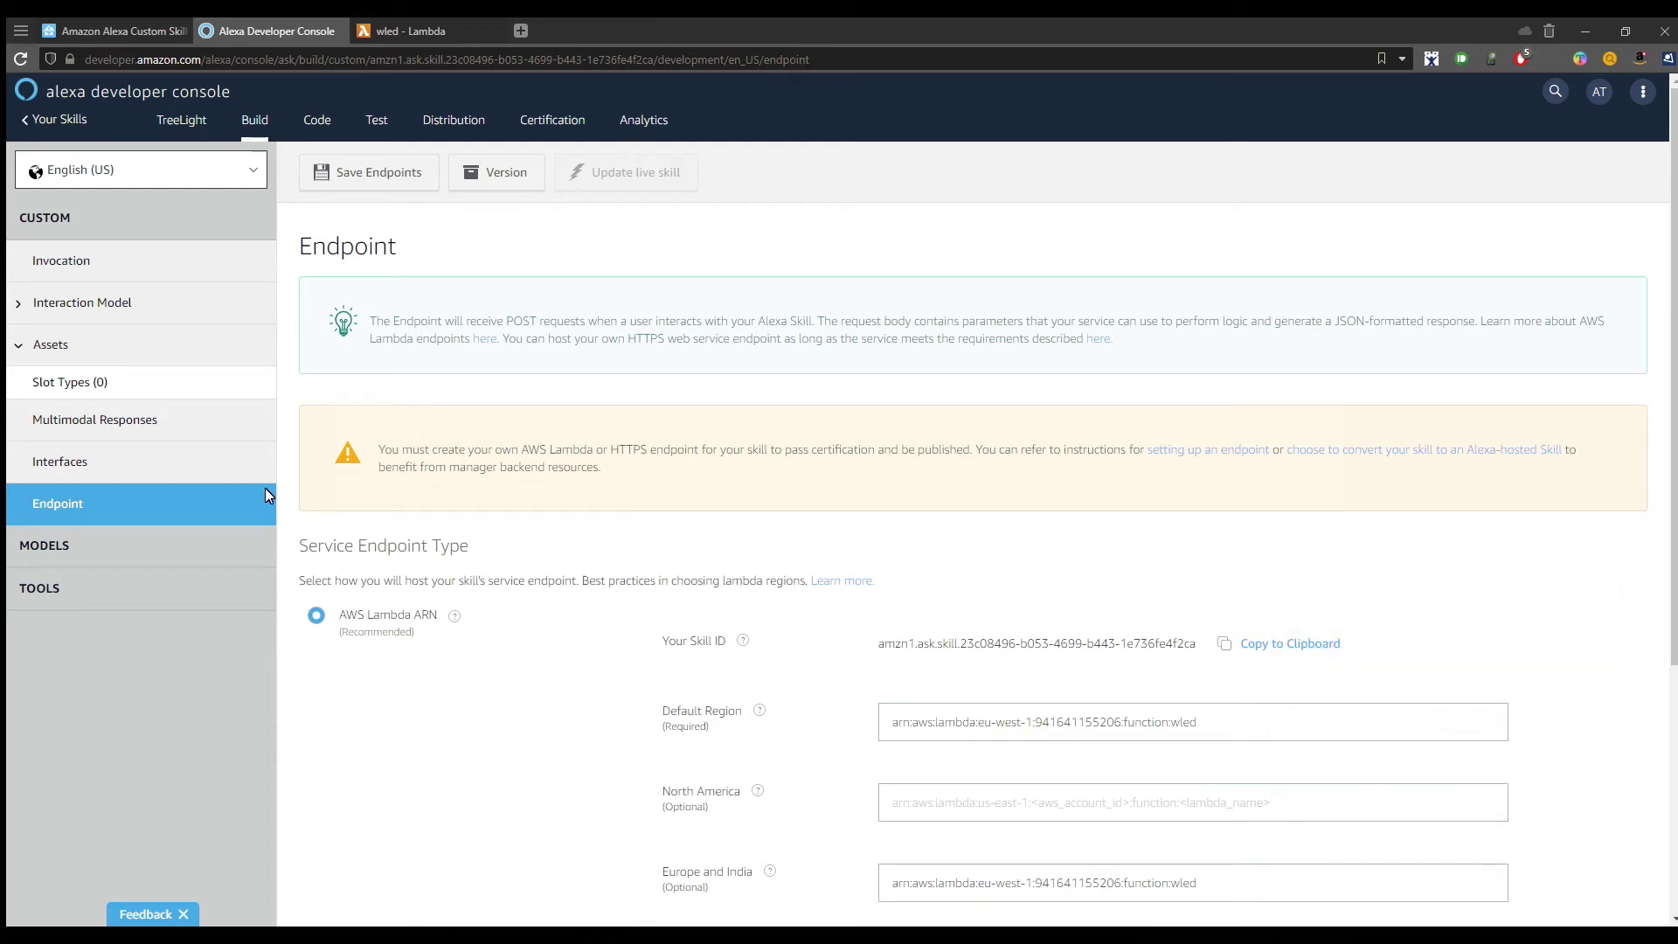
Turn on the account-linking toggle for TreeLight under Tools > Account linking.
left_click(73, 253)
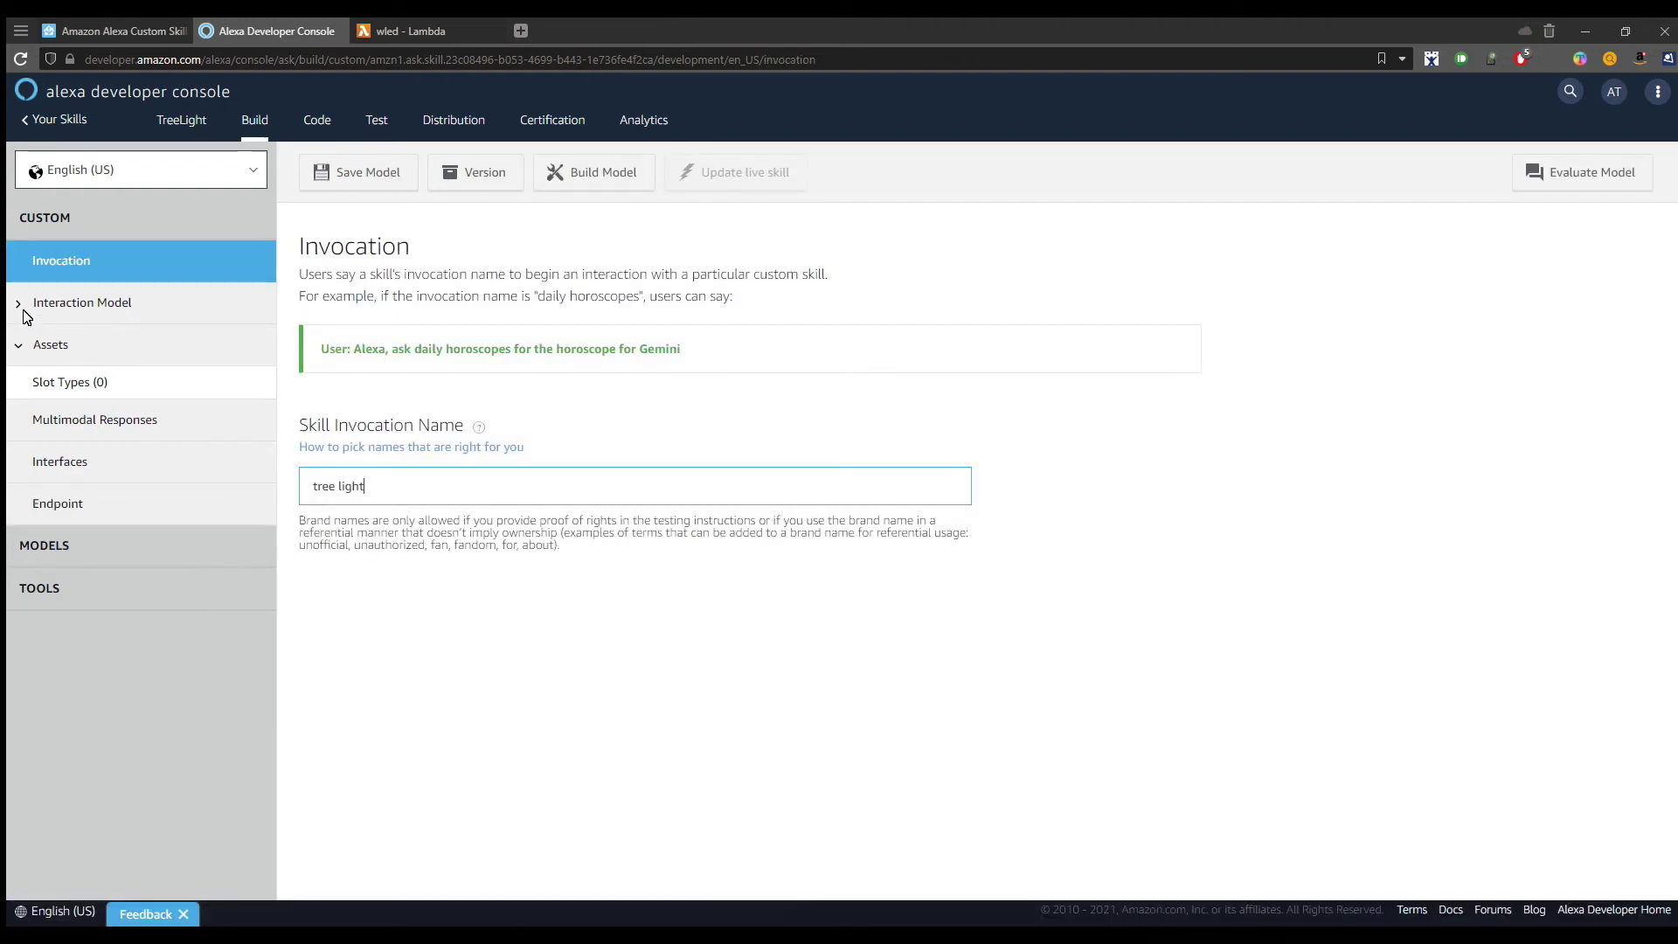
left_click(41, 601)
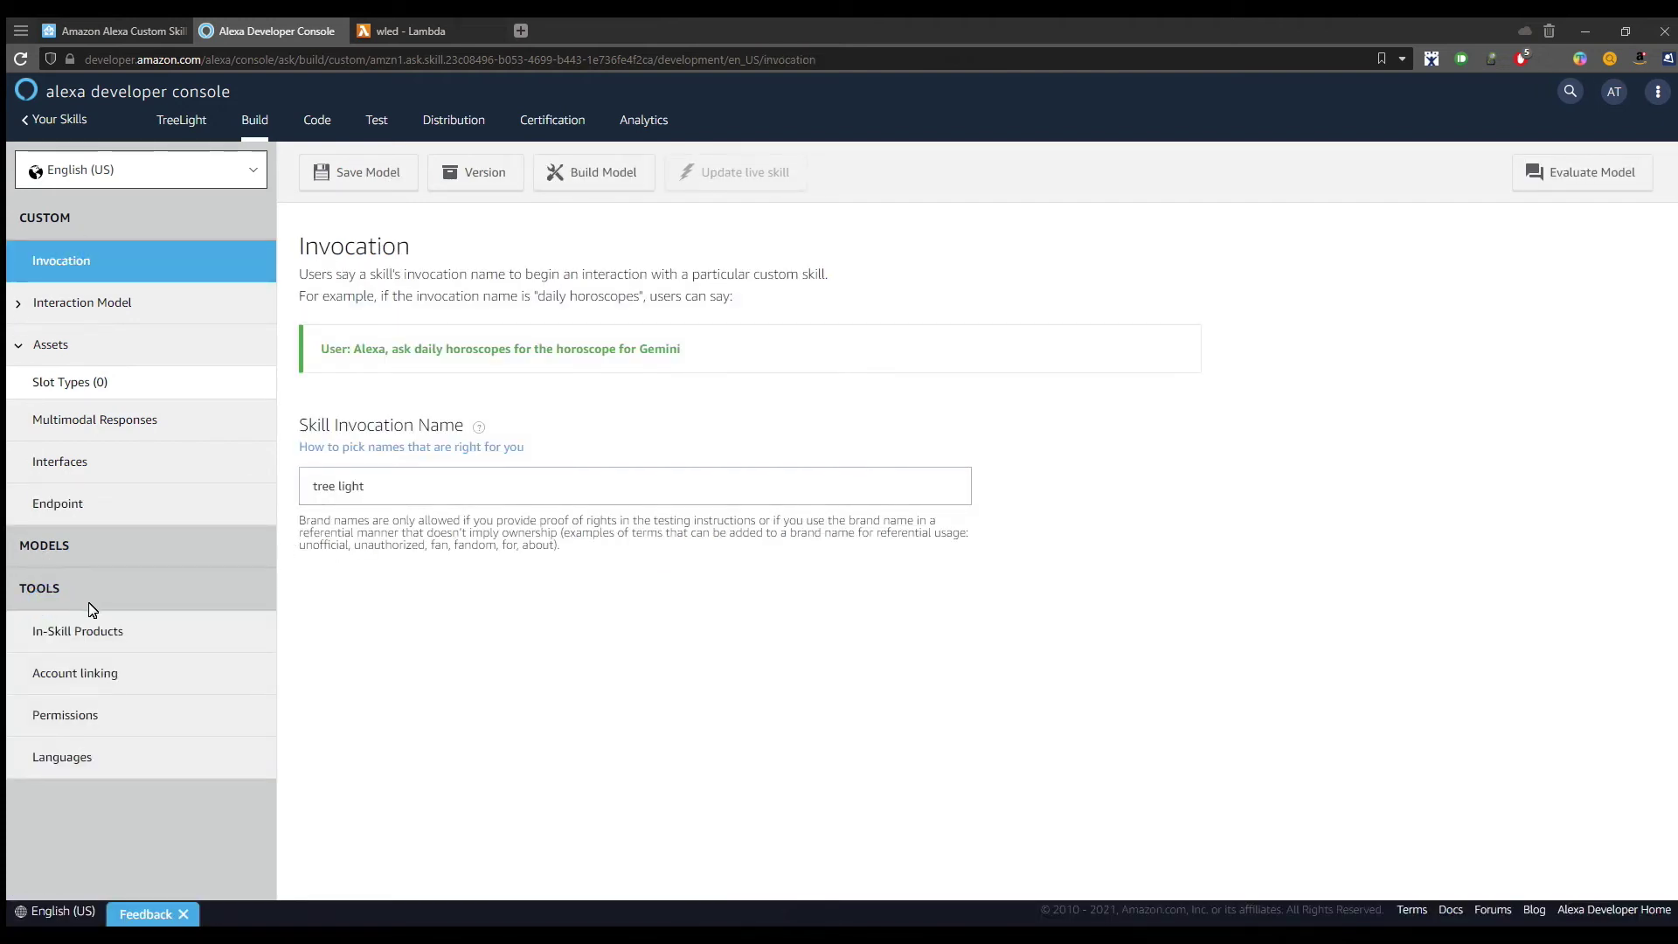
left_click(100, 676)
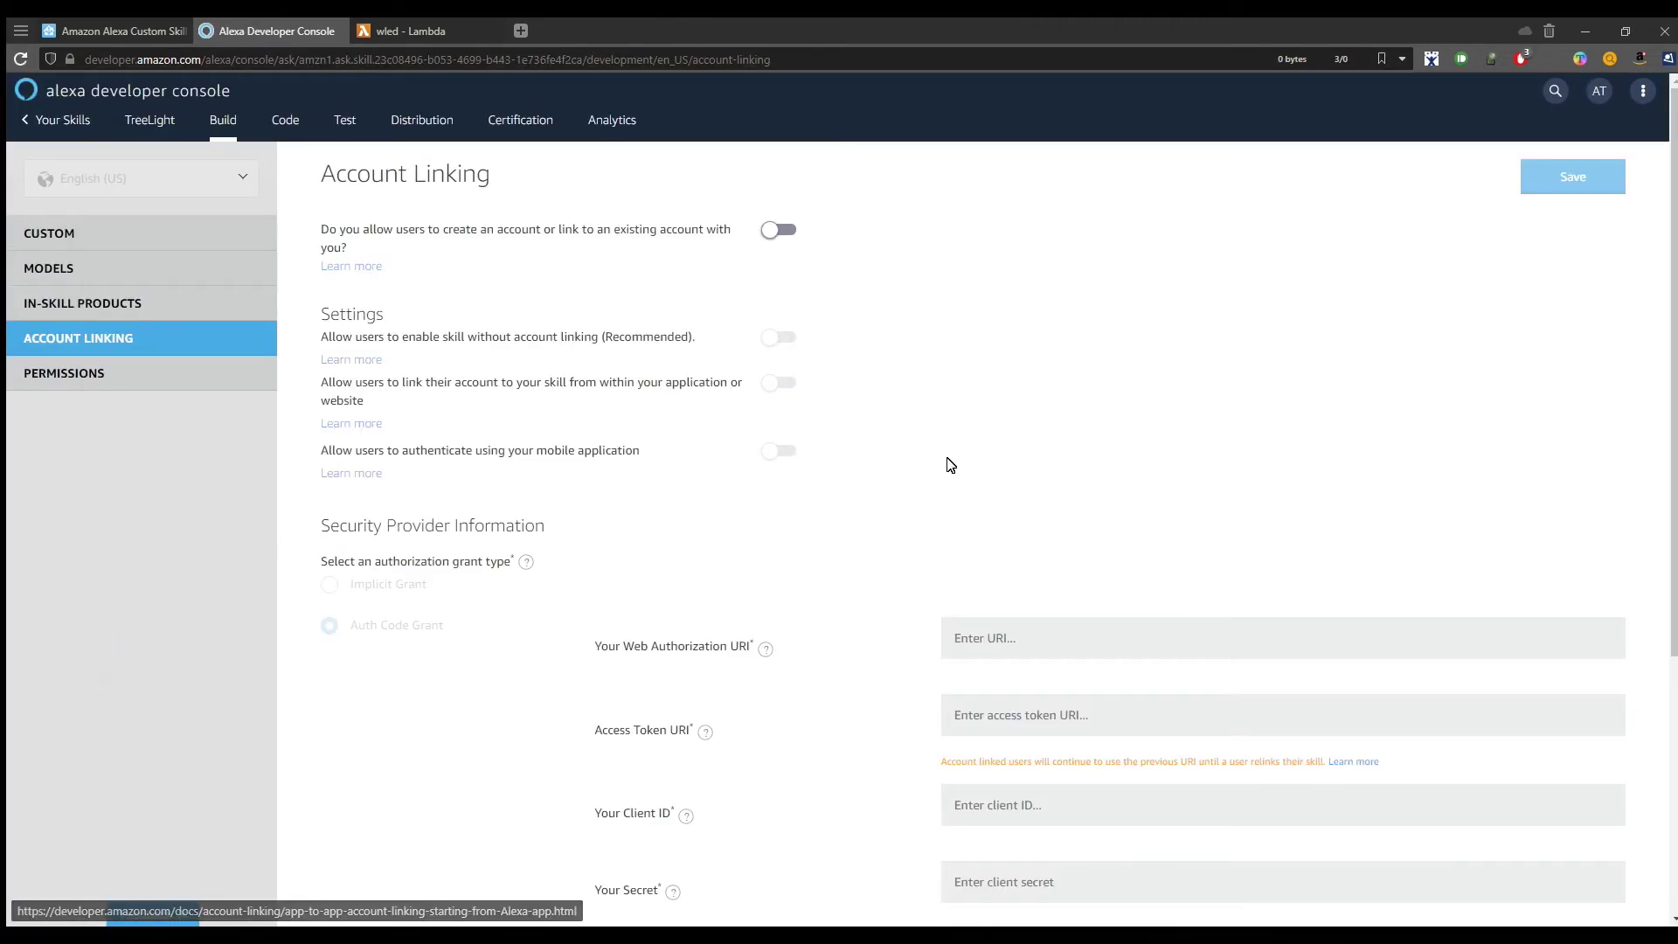
scroll(950, 465, "down", 3)
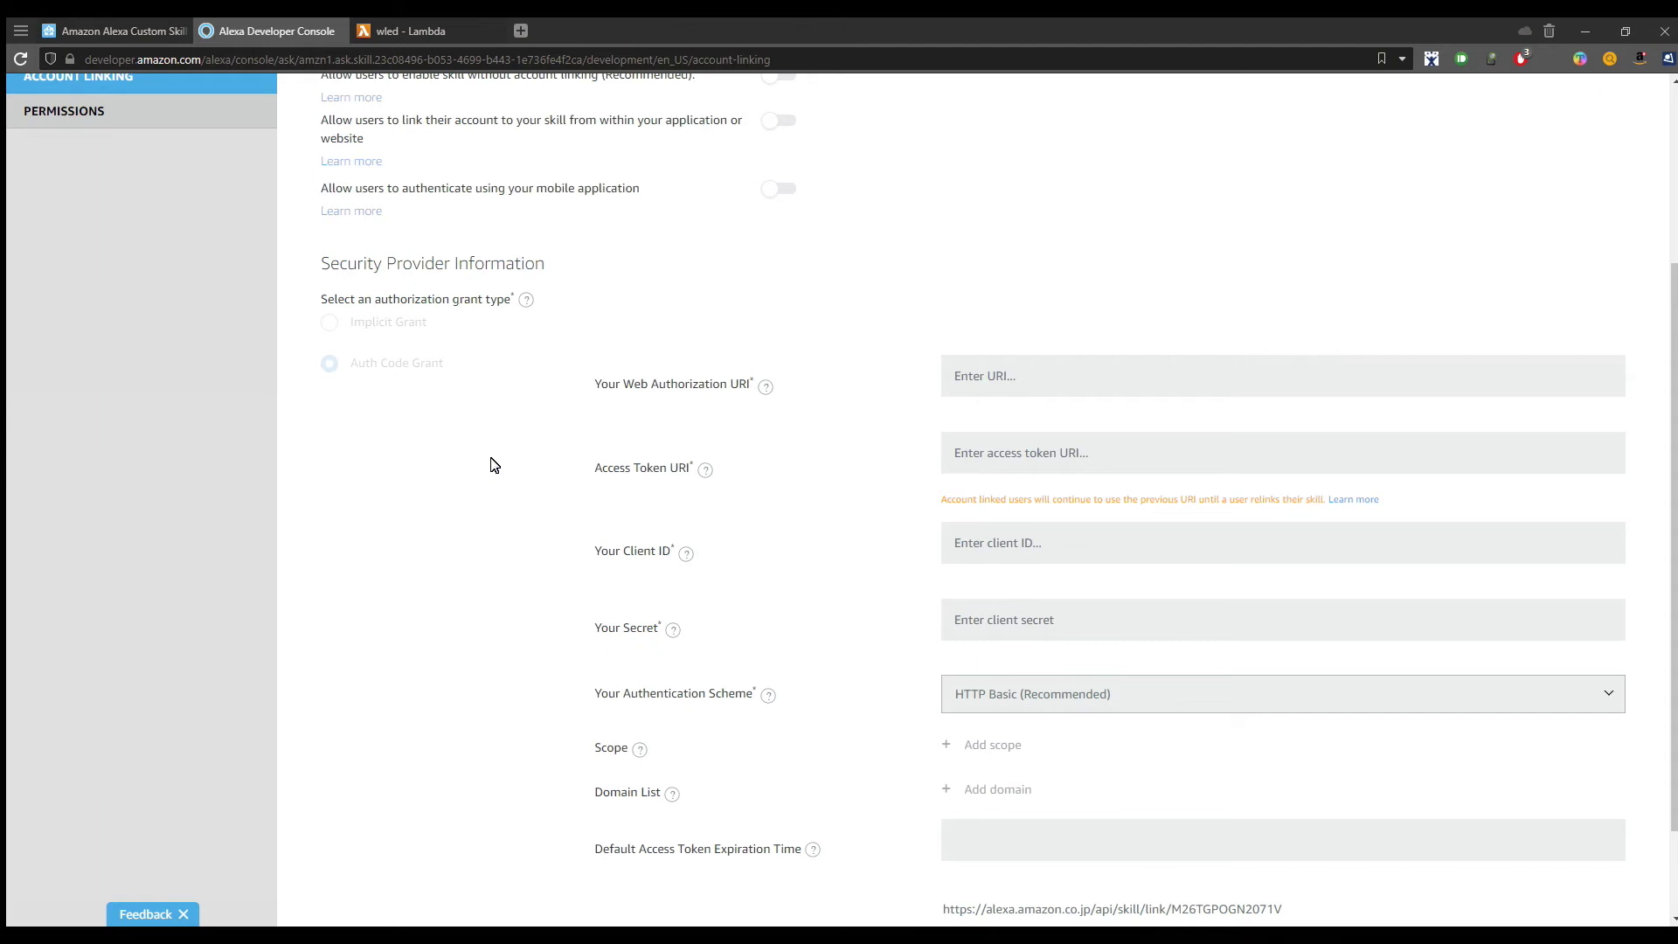
scroll(494, 464, "up", 2)
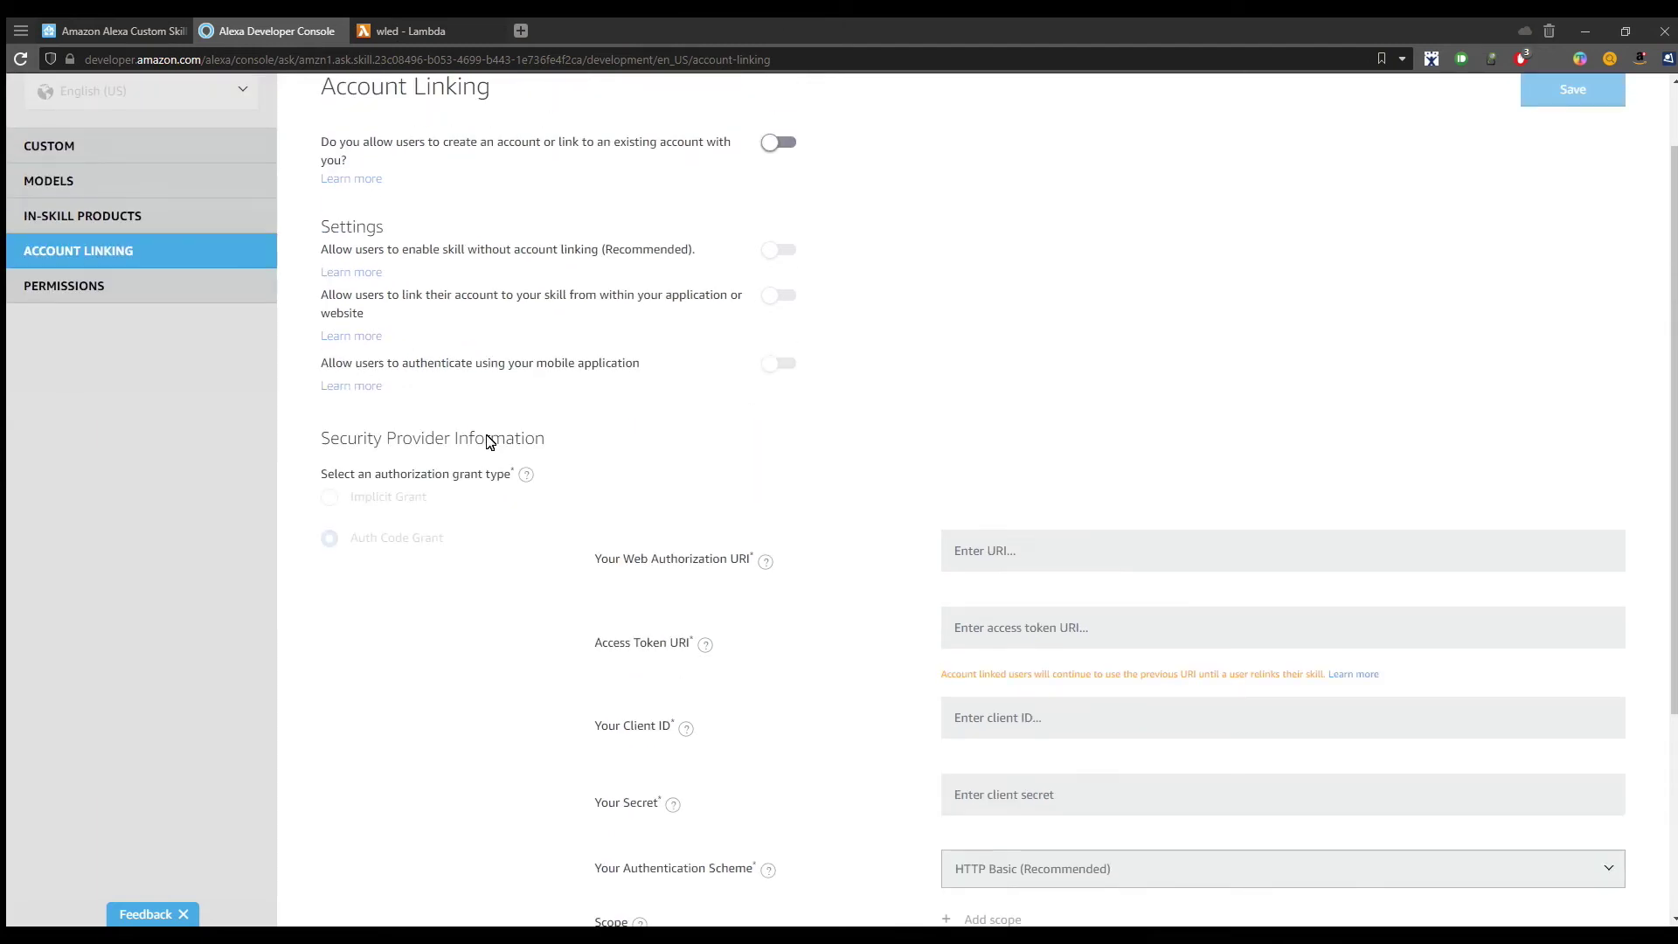
left_click(778, 142)
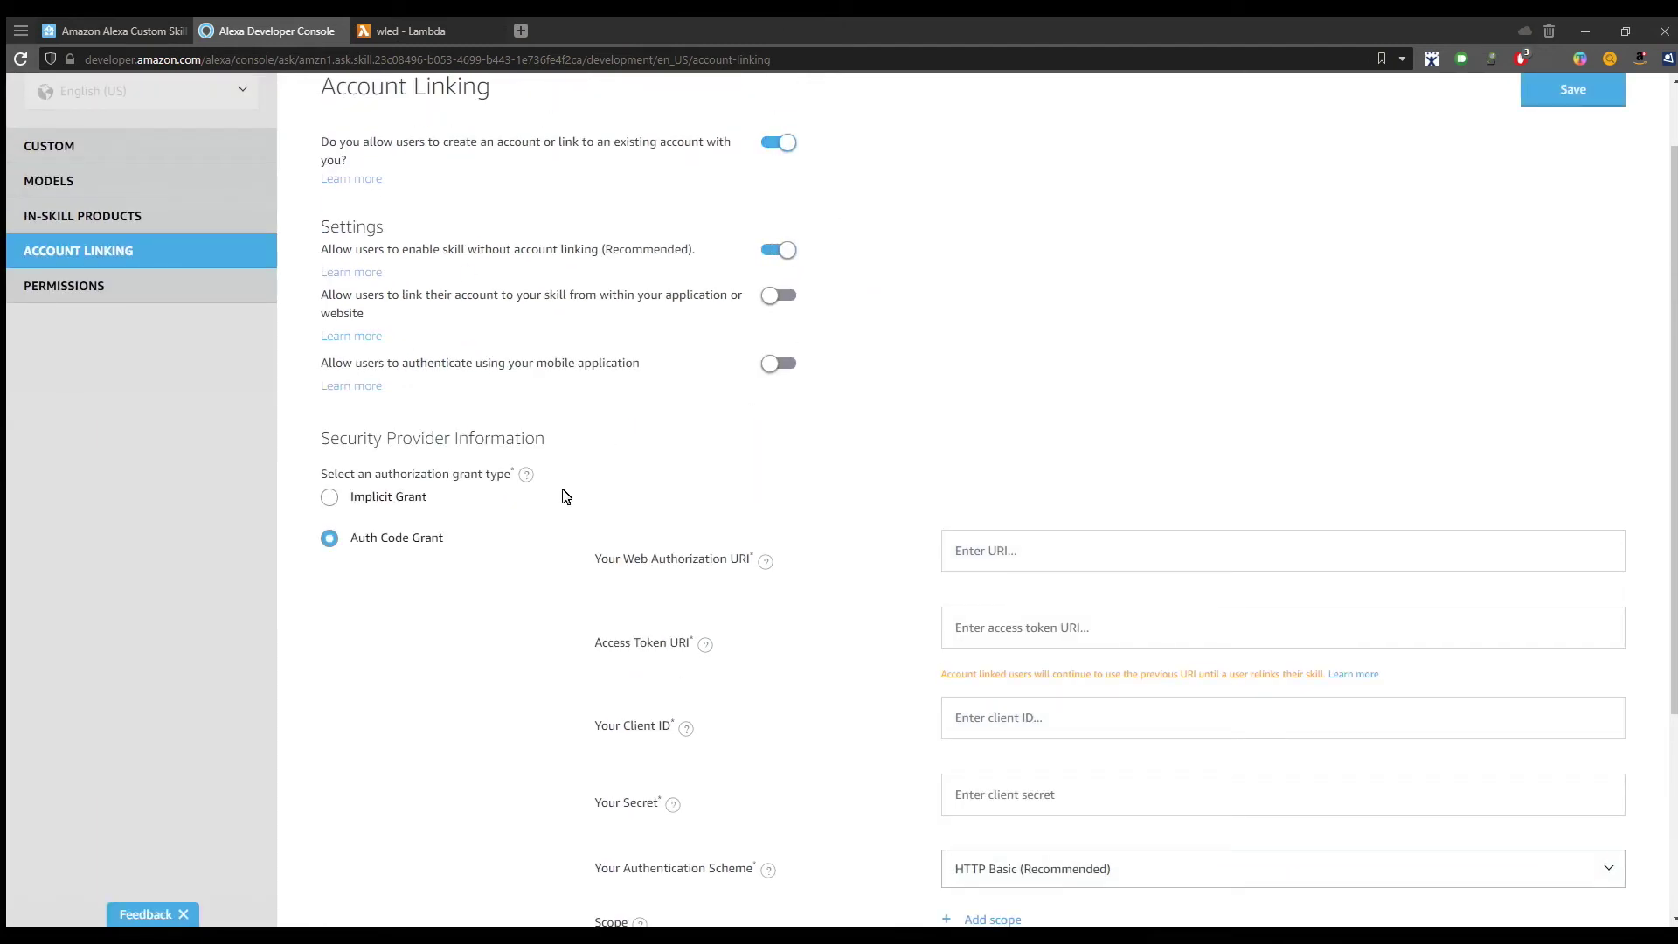
scroll(562, 497, "down", 2)
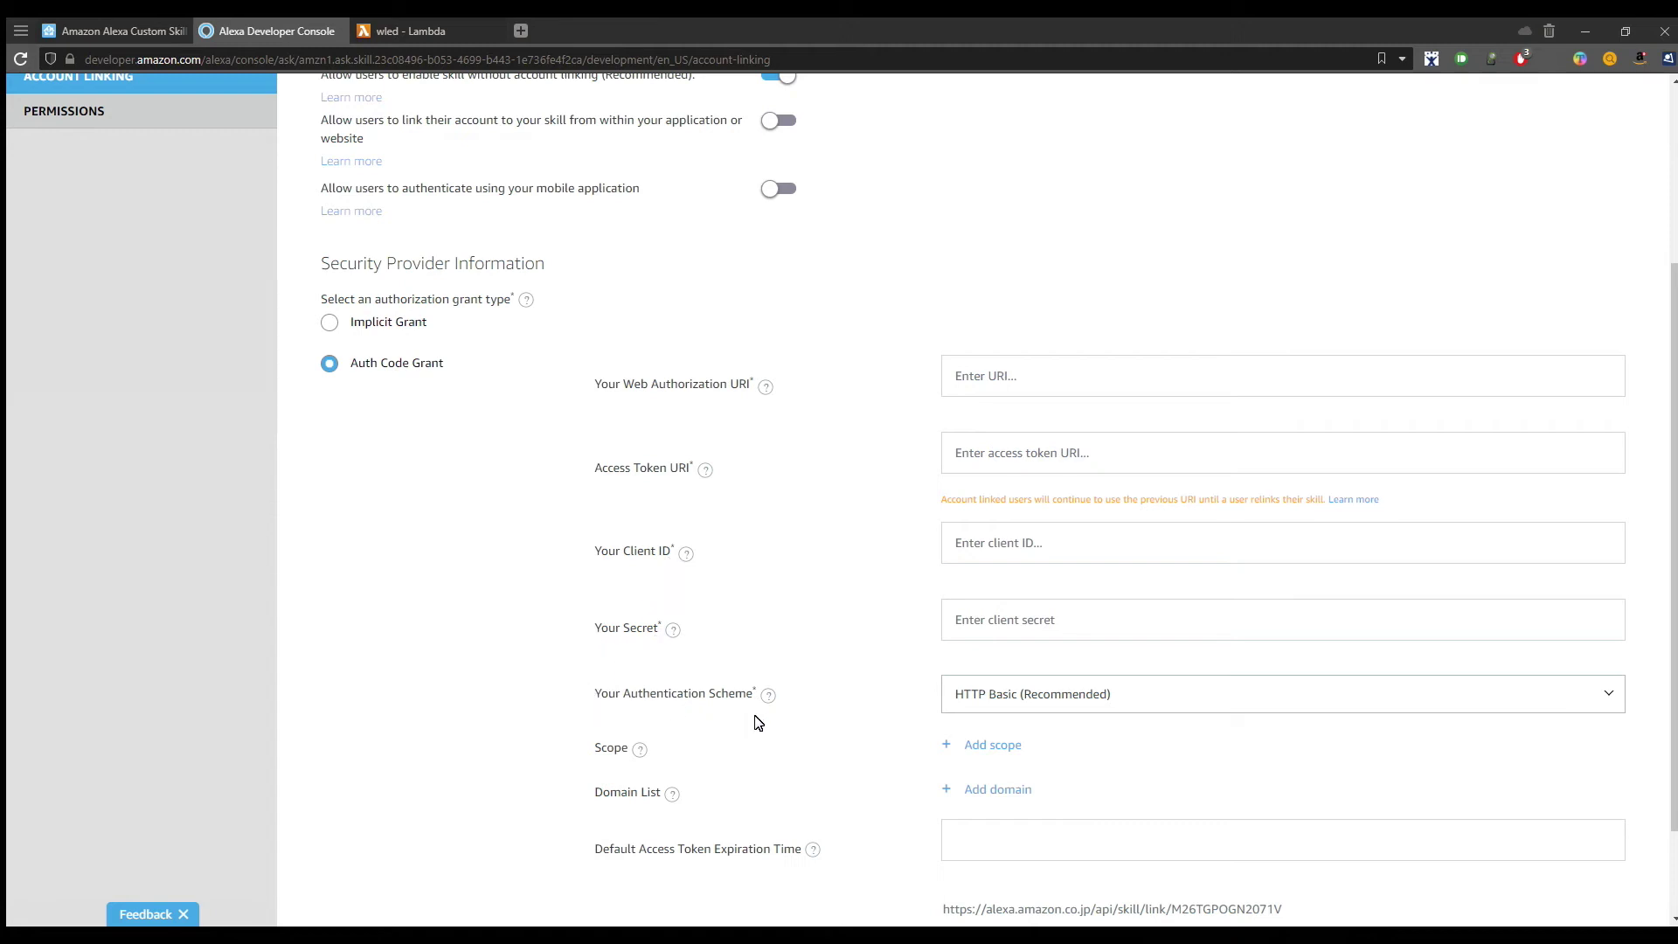
Scroll the Home Assistant Alexa guide down to its account-linking instructions.
left_click(102, 31)
scroll(201, 389, "down", 1)
scroll(201, 389, "down", 3)
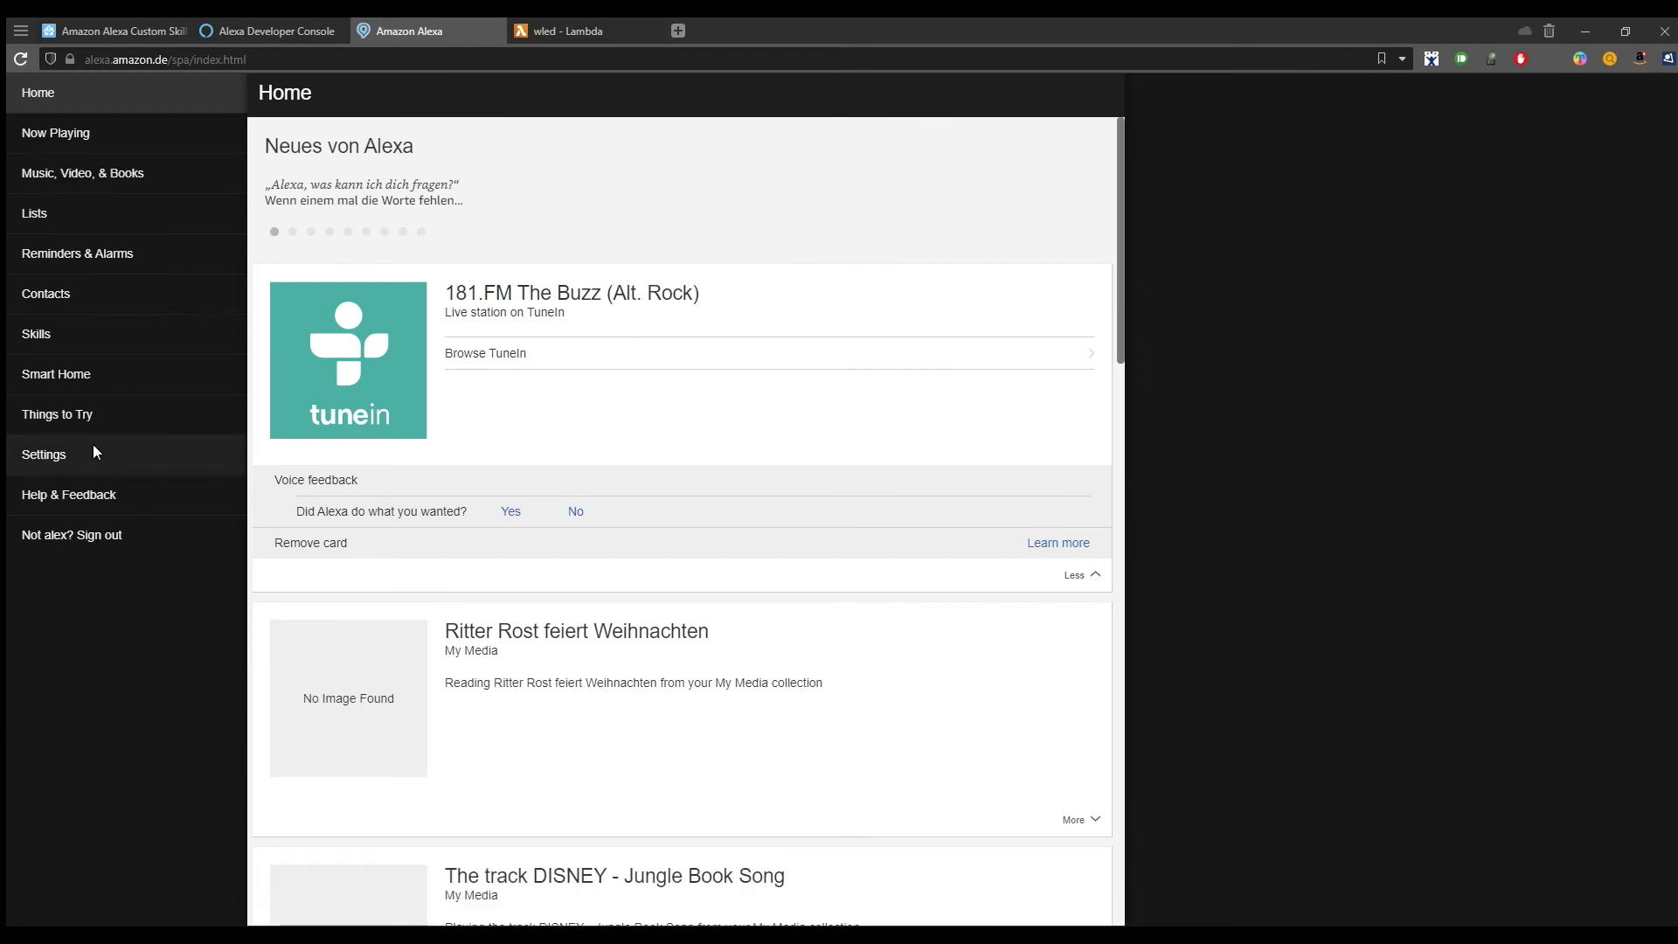
Open the TreeLight skill from Skills > Ihre Skills > Entwicklerskills.
left_click(39, 335)
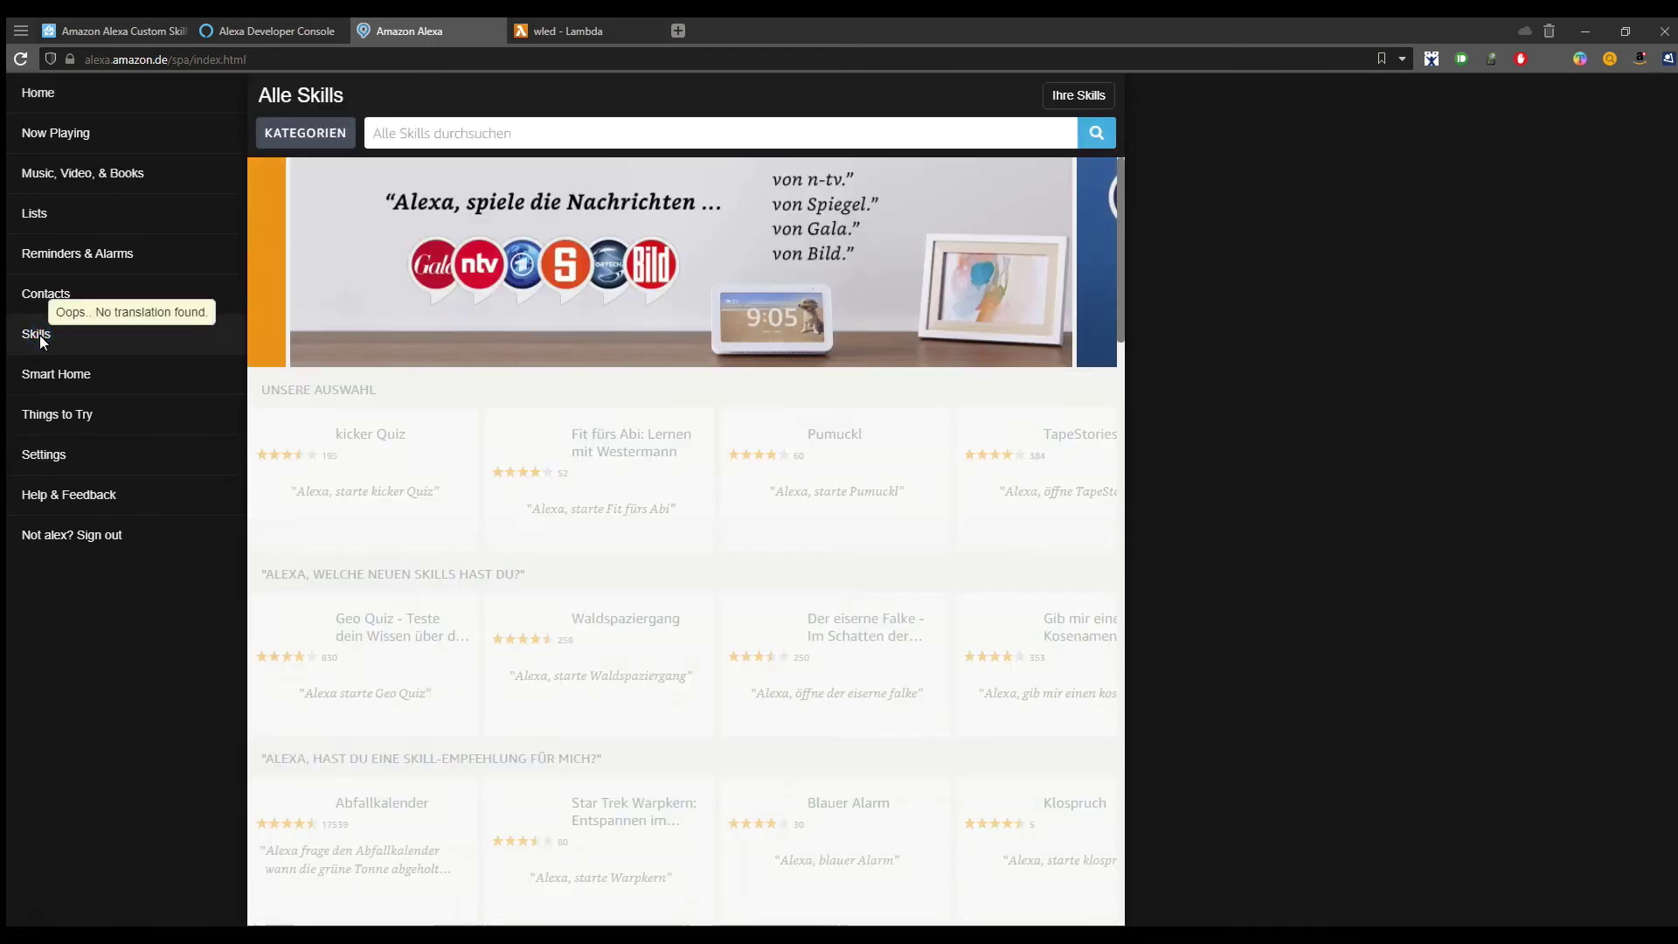
left_click(1075, 94)
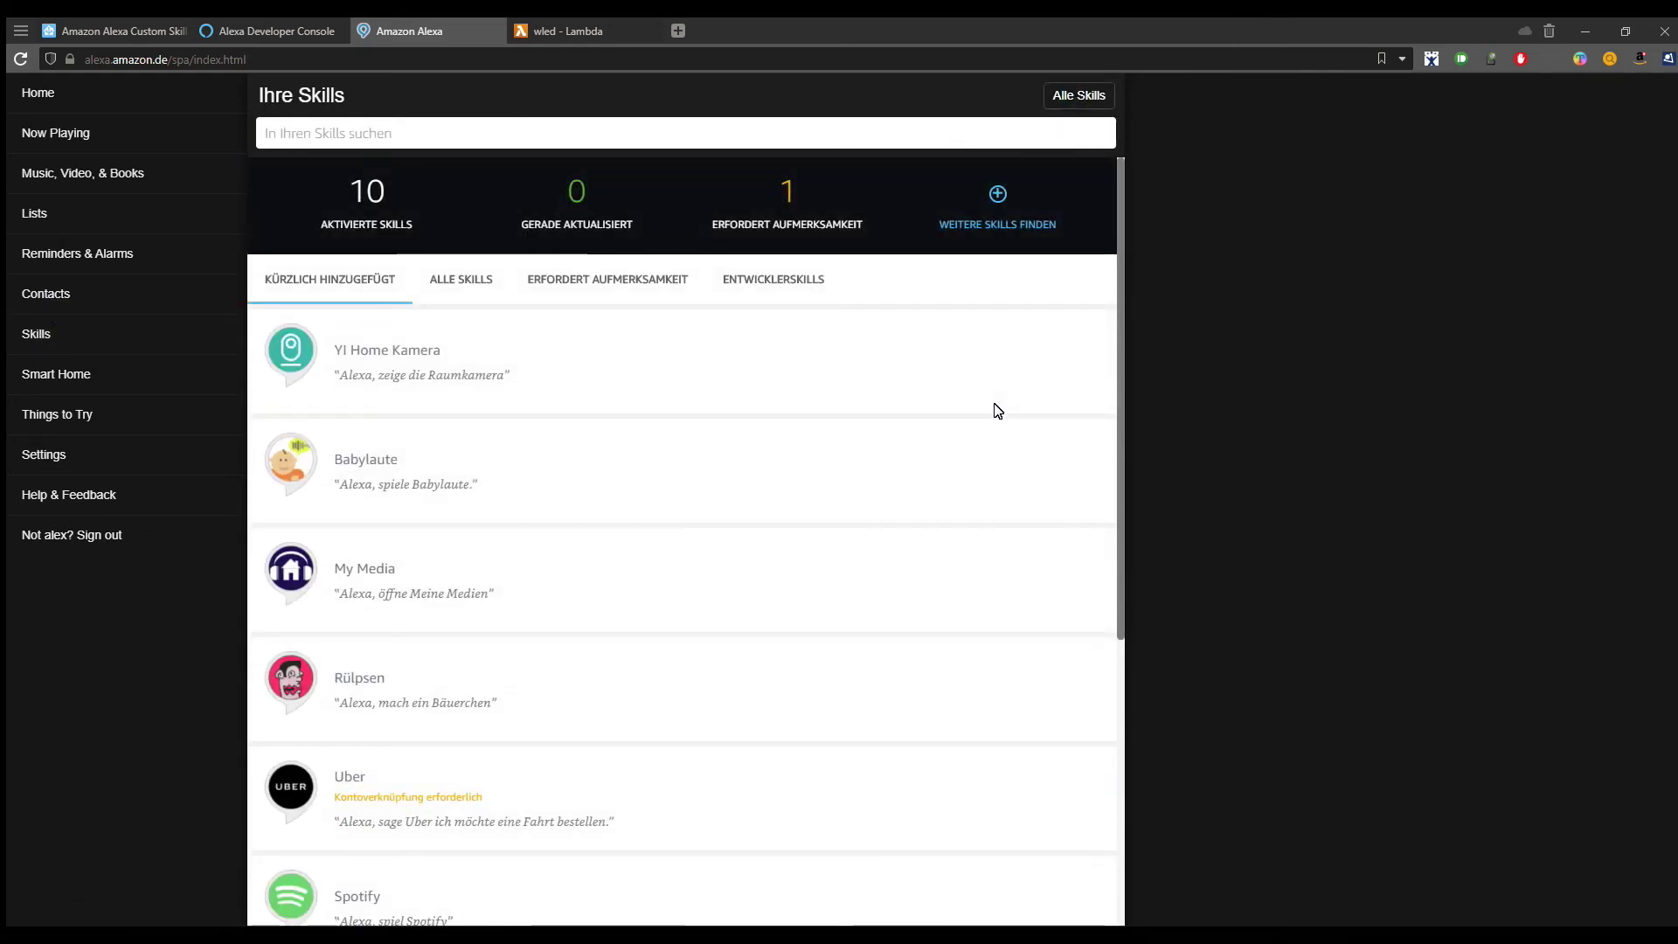
left_click(365, 213)
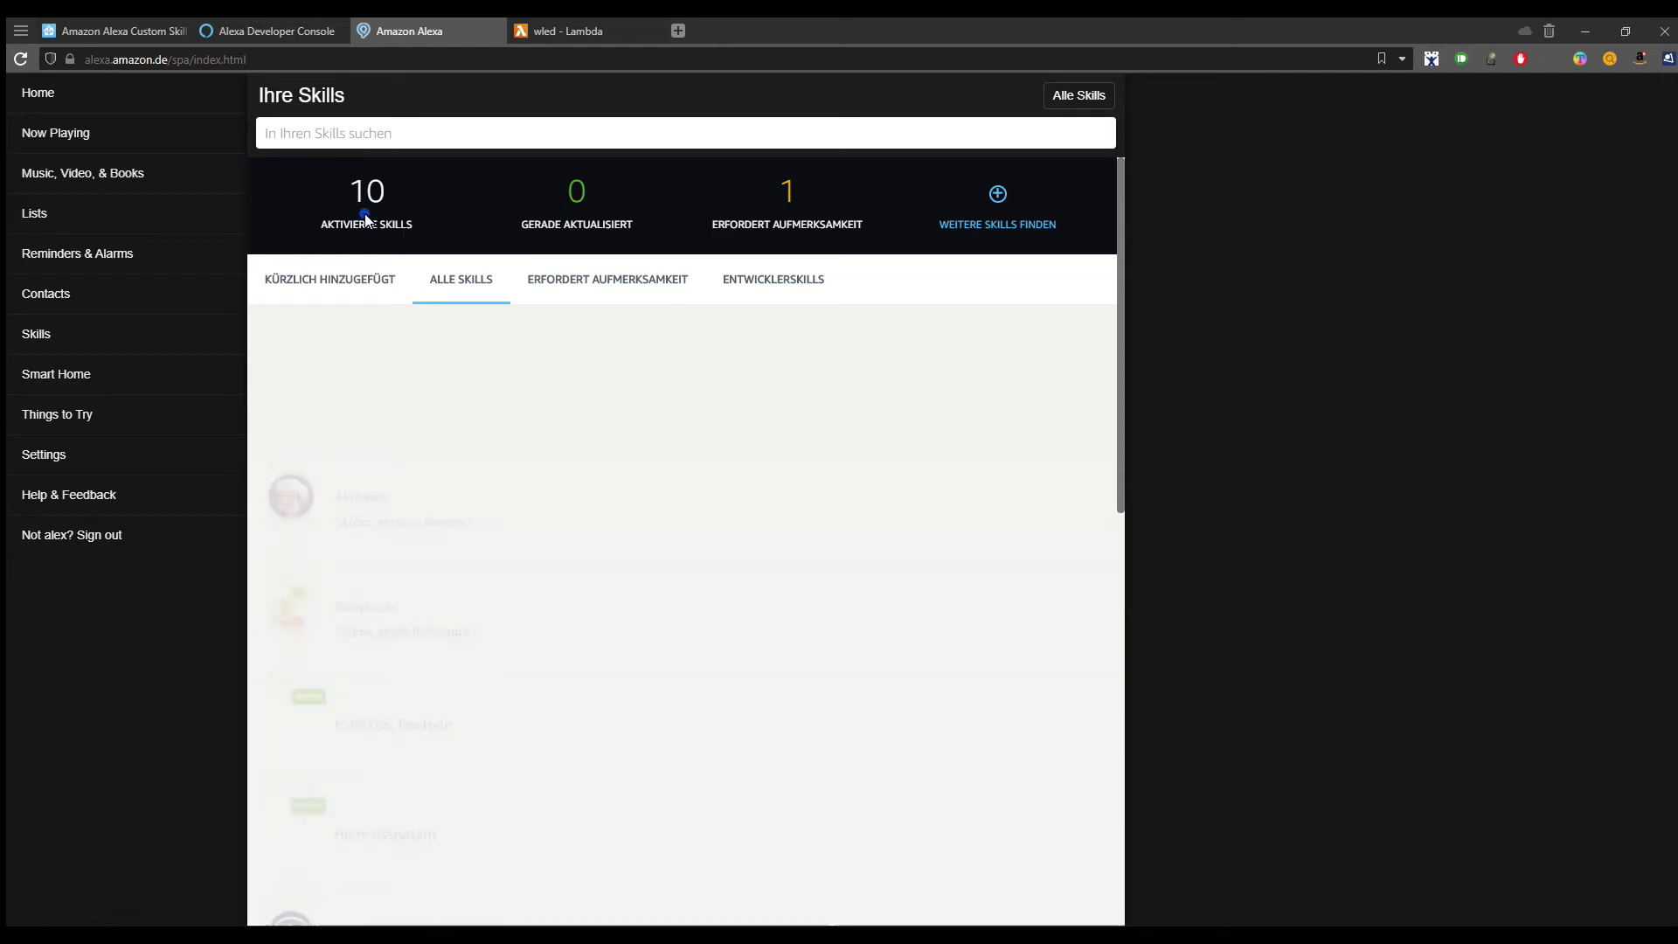
left_click(790, 287)
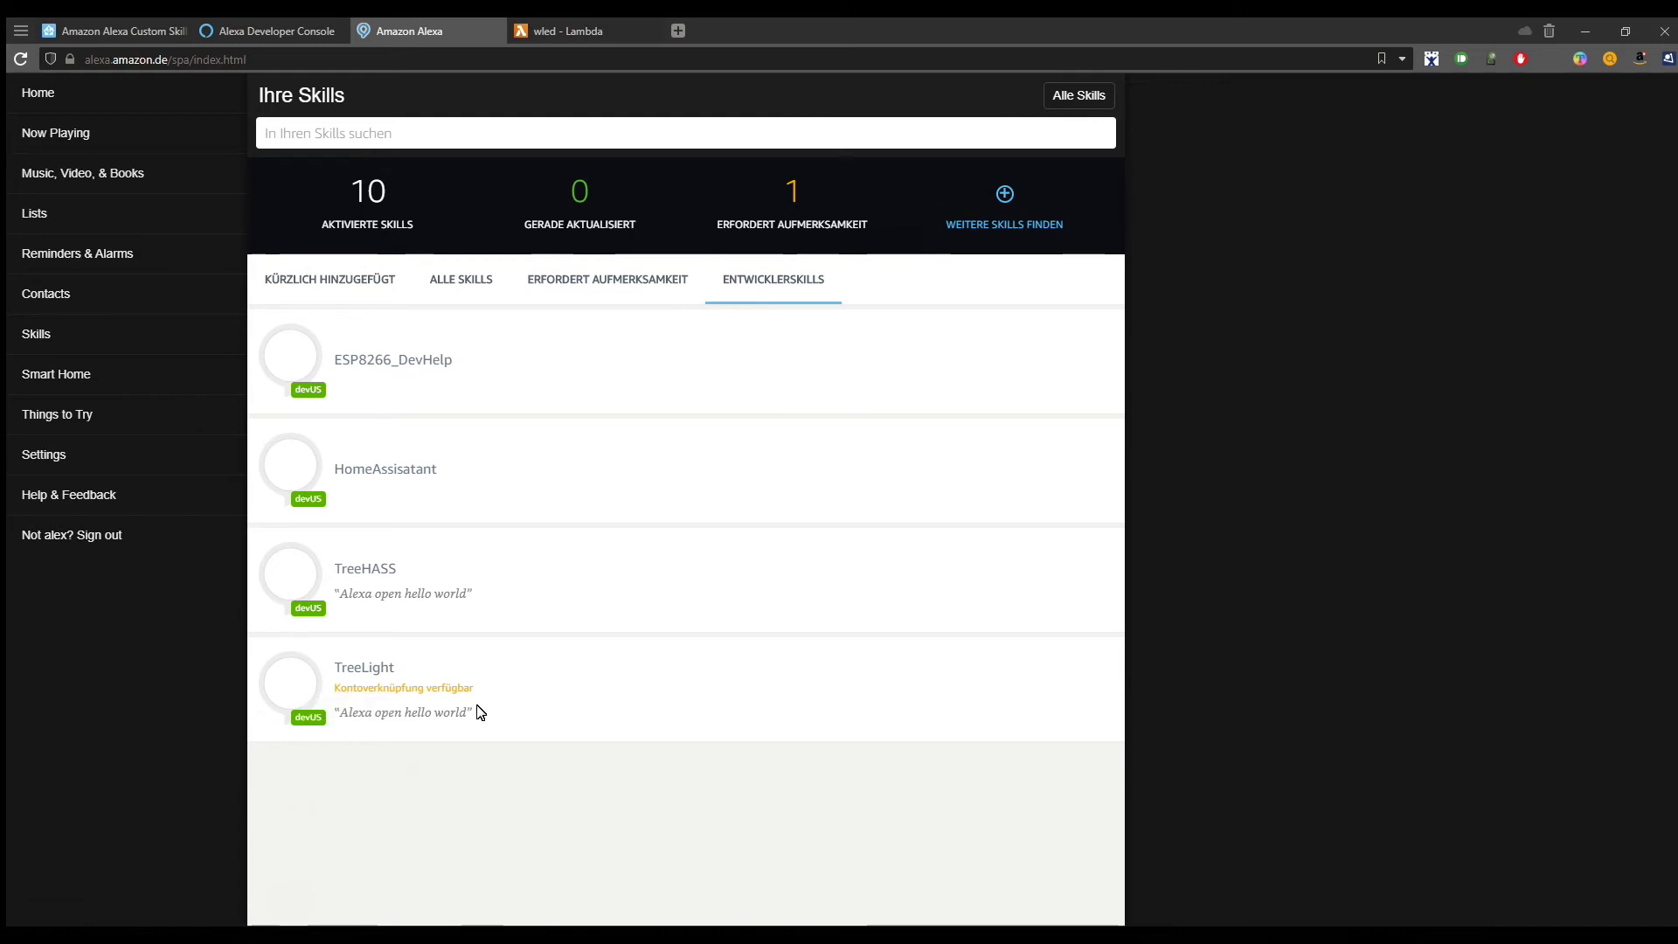
left_click(381, 685)
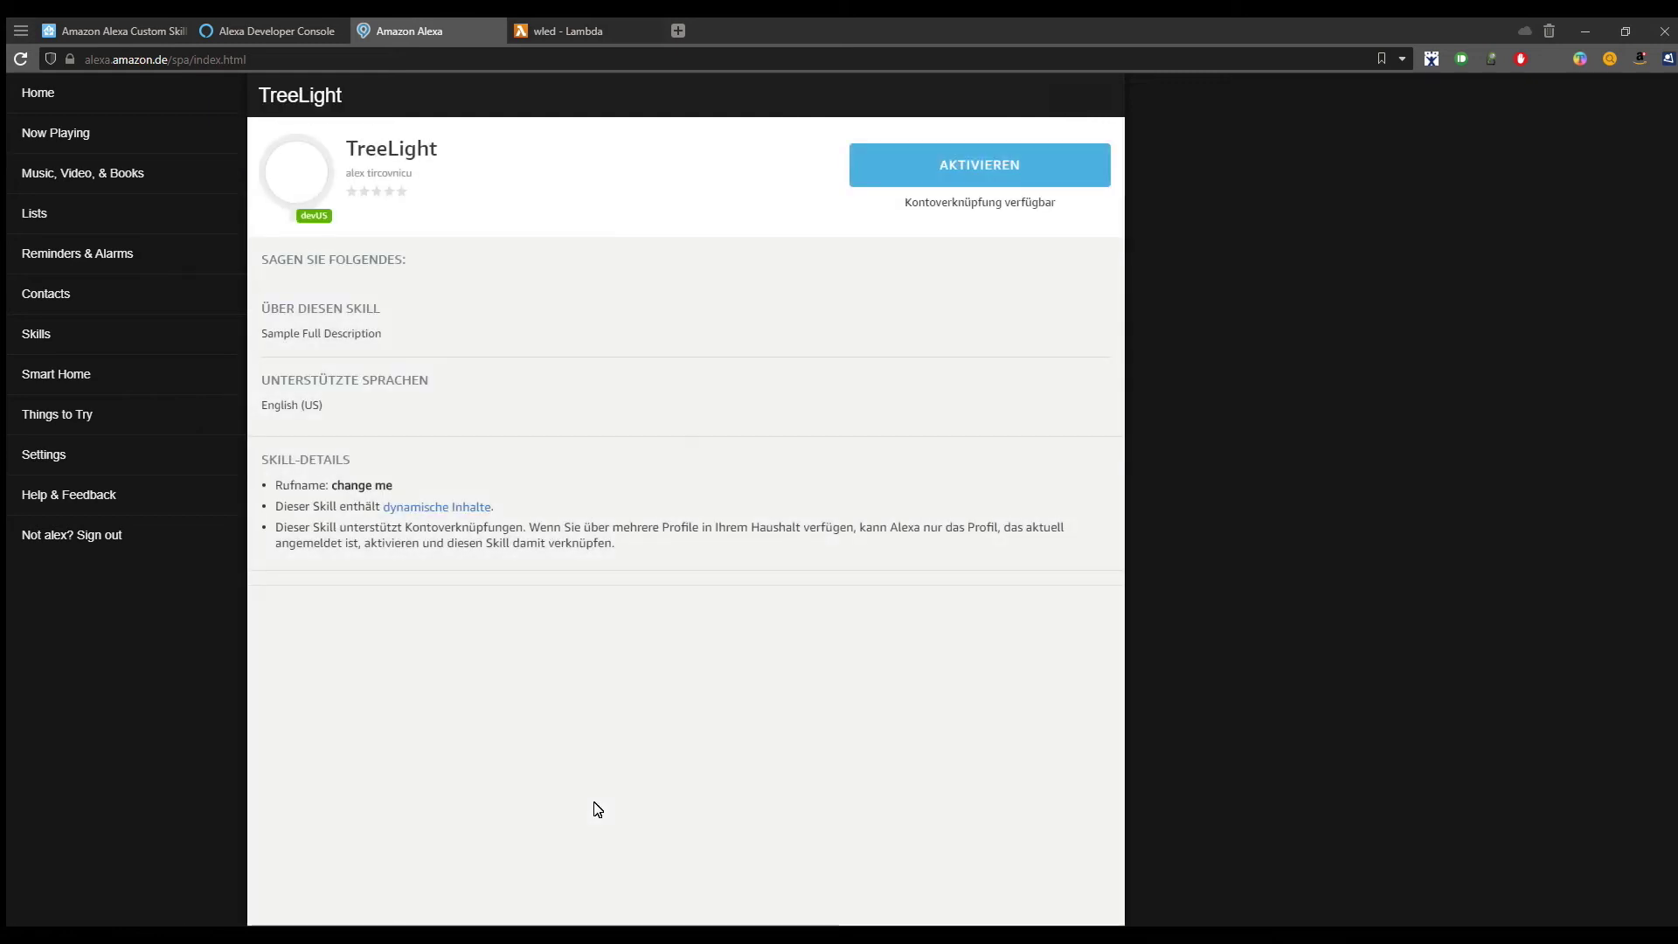
Activate TreeLight and start Konto verknüpfen from its settings.
left_click(972, 163)
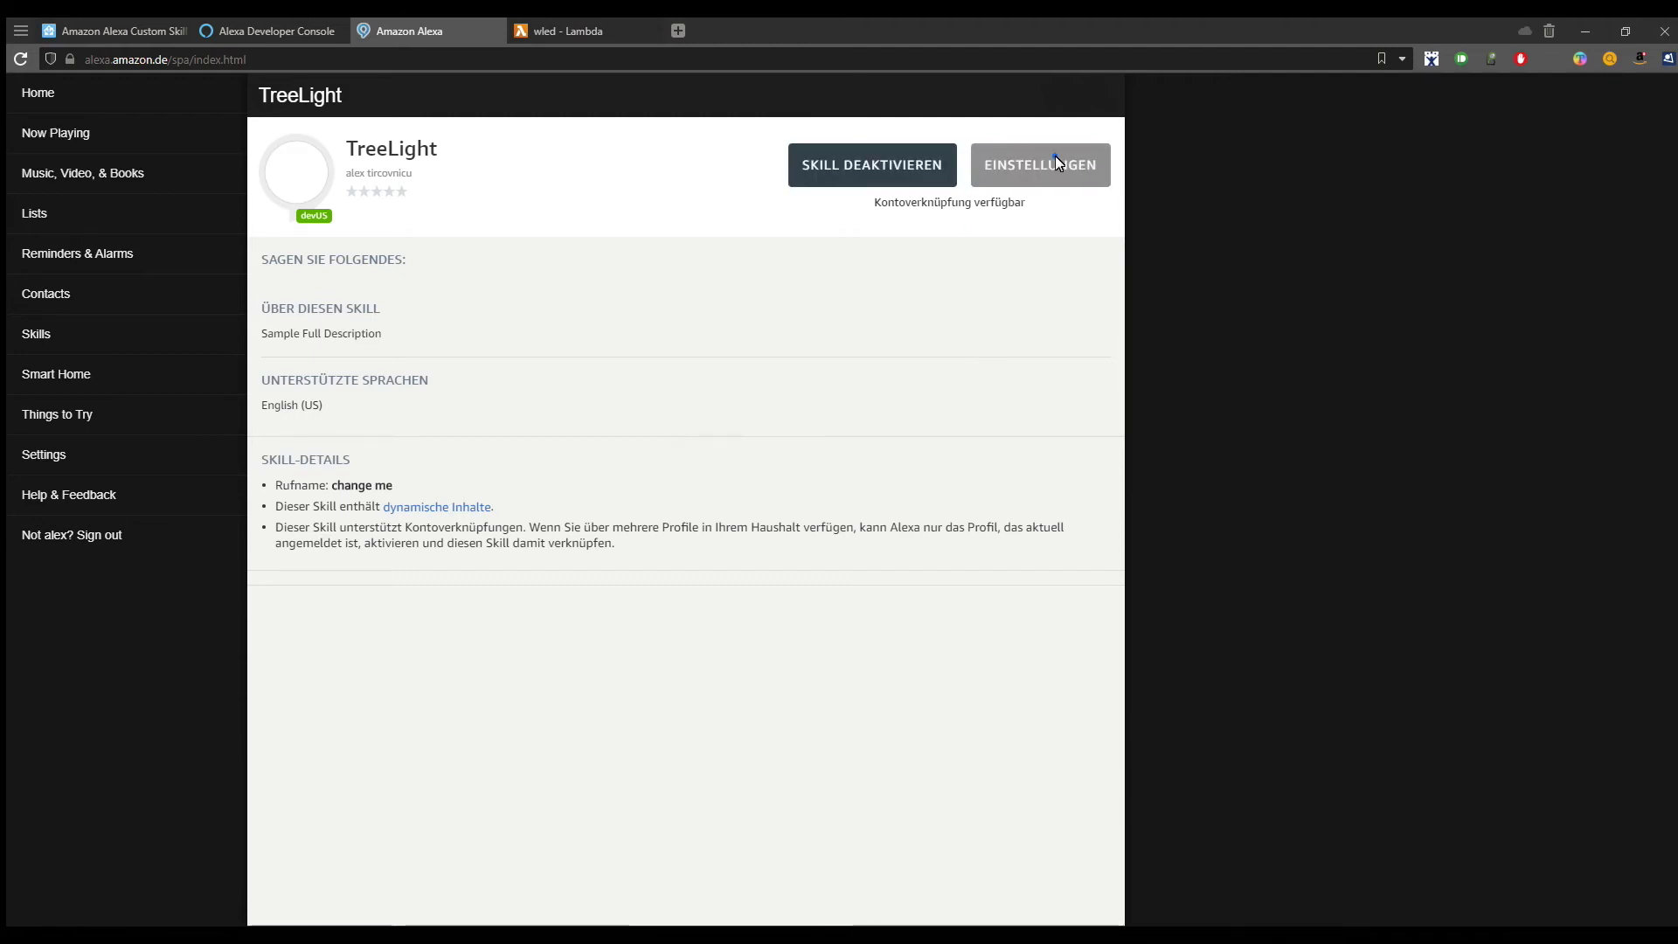
left_click(1055, 159)
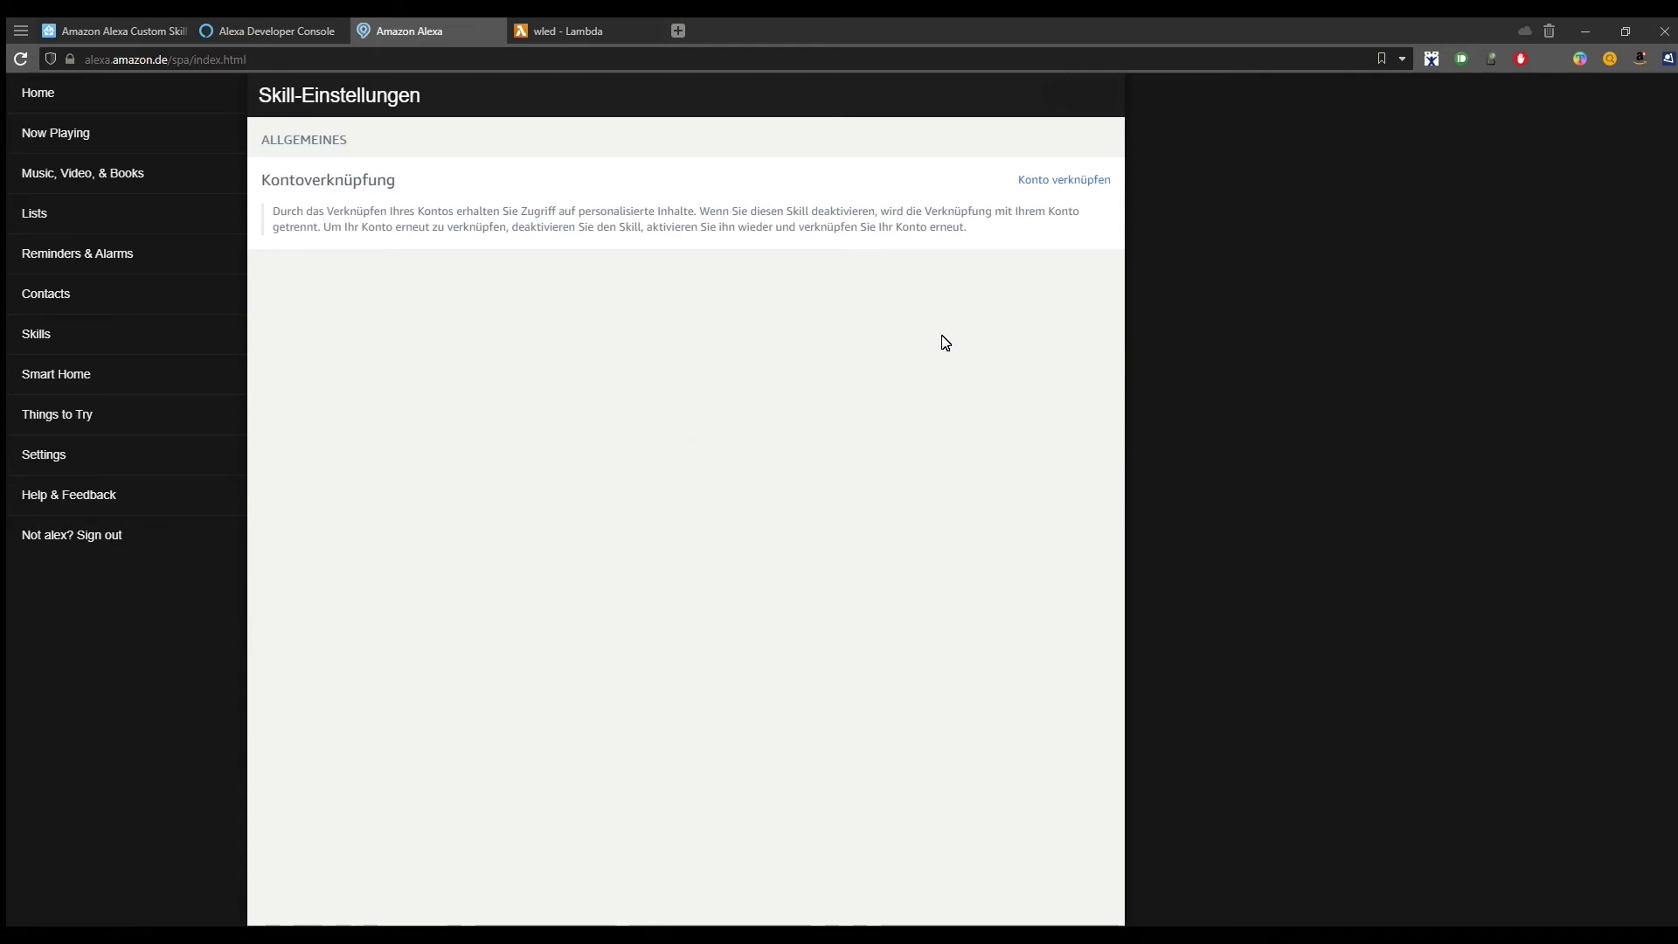
left_click(1054, 180)
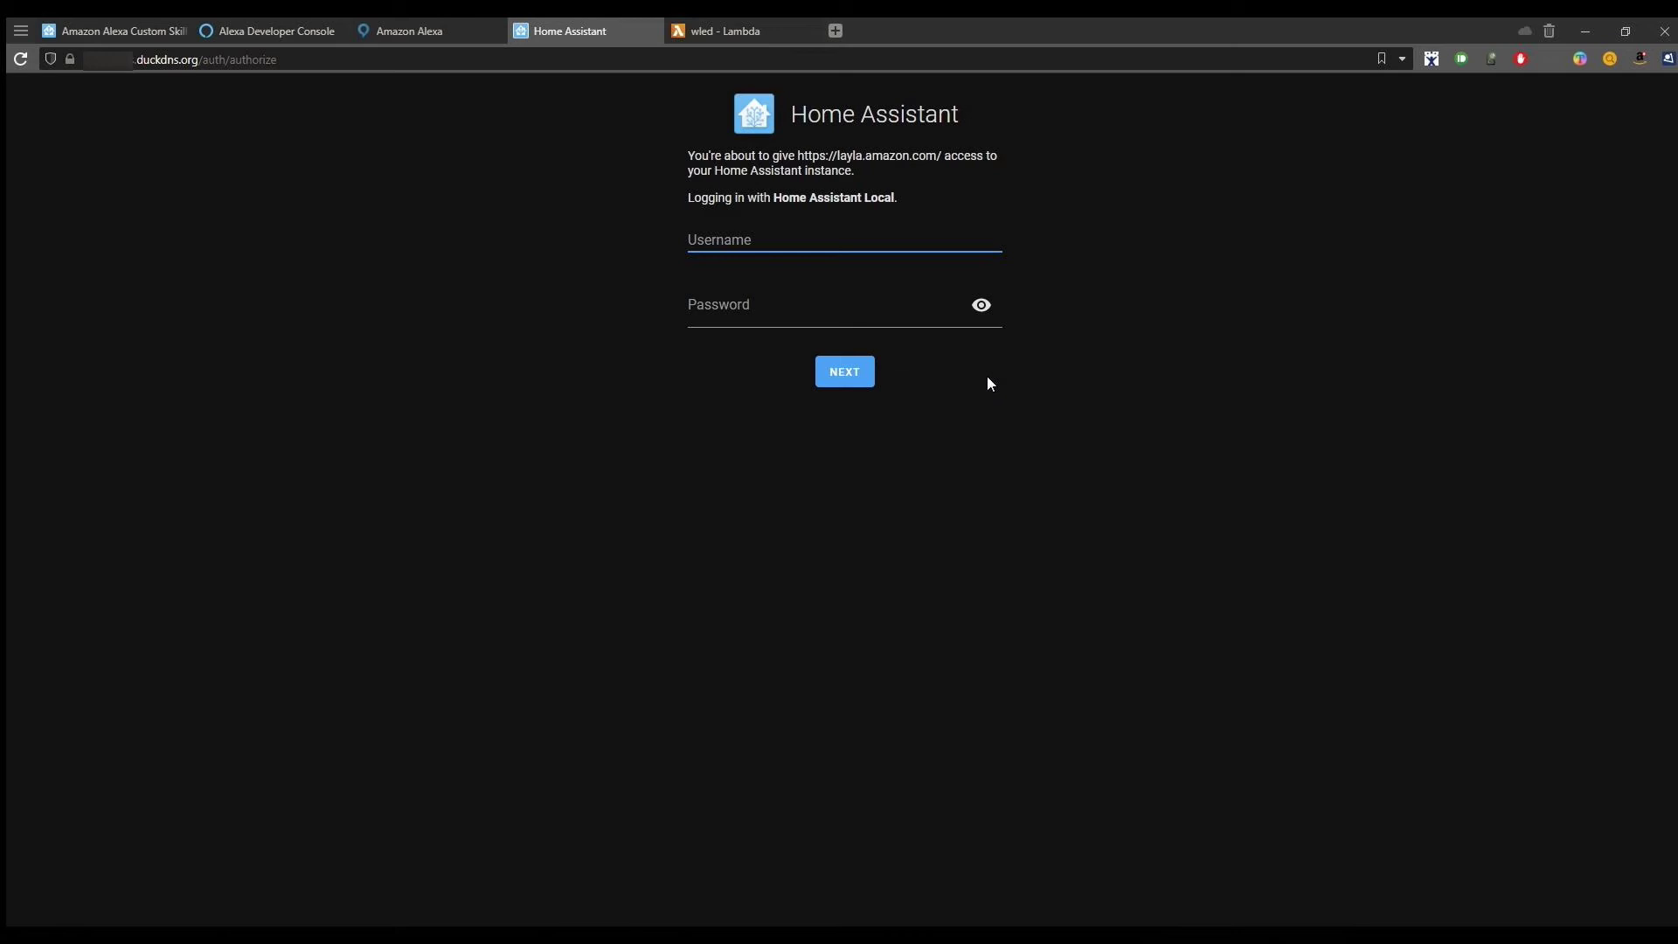
key("ctrl+w")
Open the intent_script docs and examine the GetTemperature example and its action key.
scroll(762, 386, "down", 2)
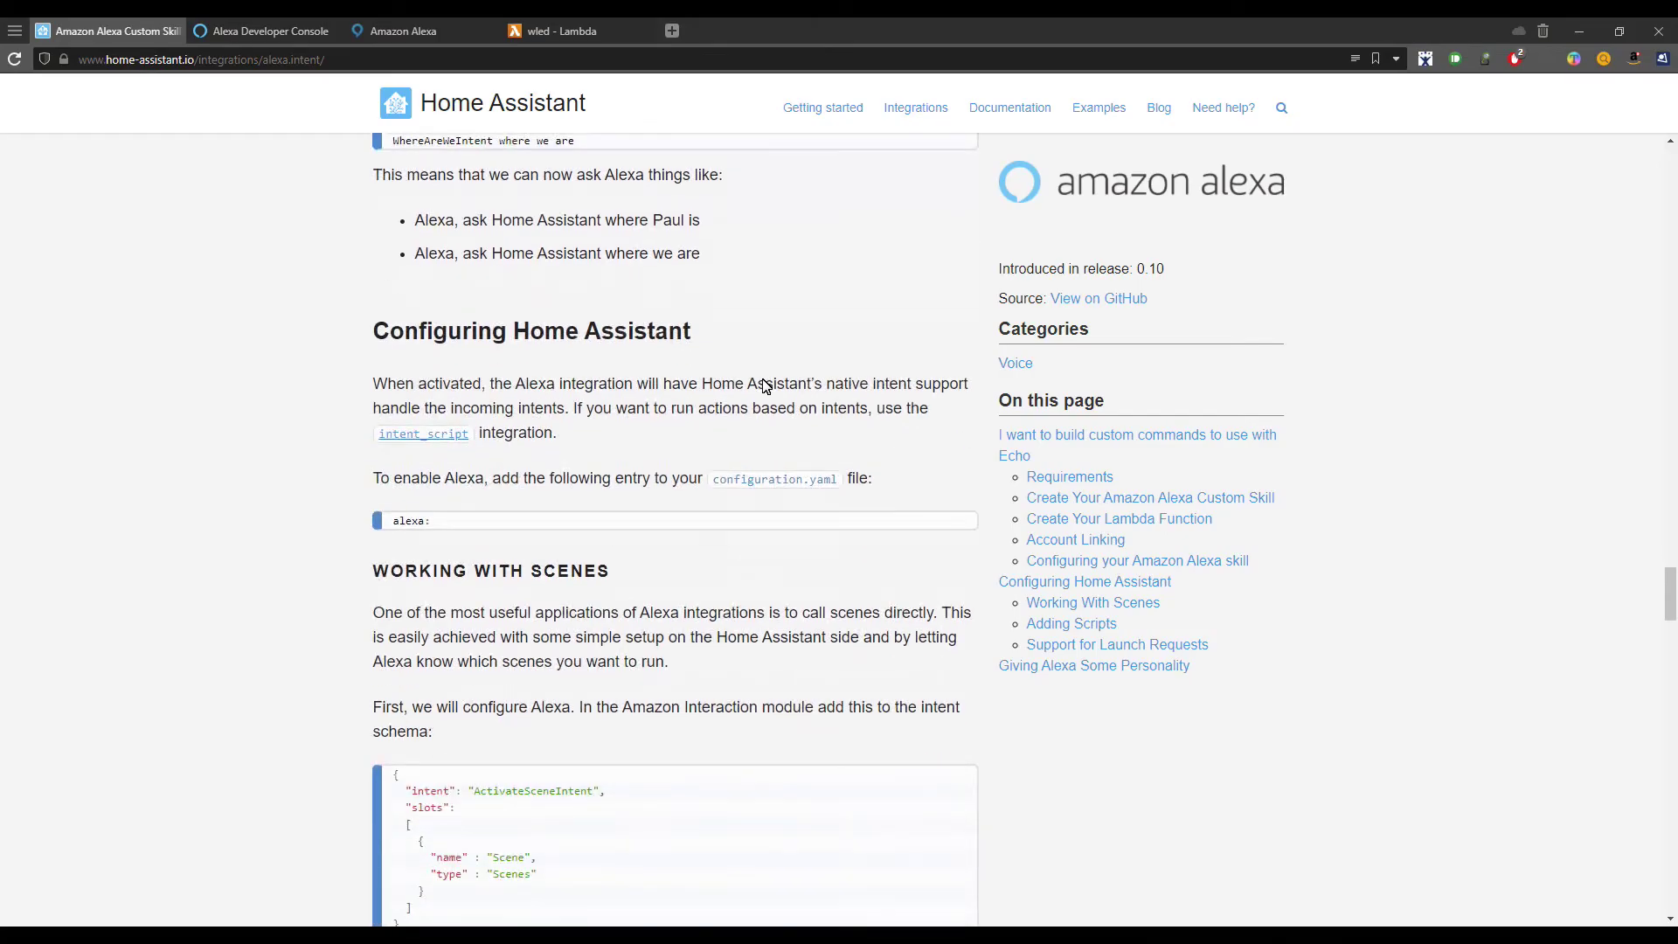
middle_click(422, 435)
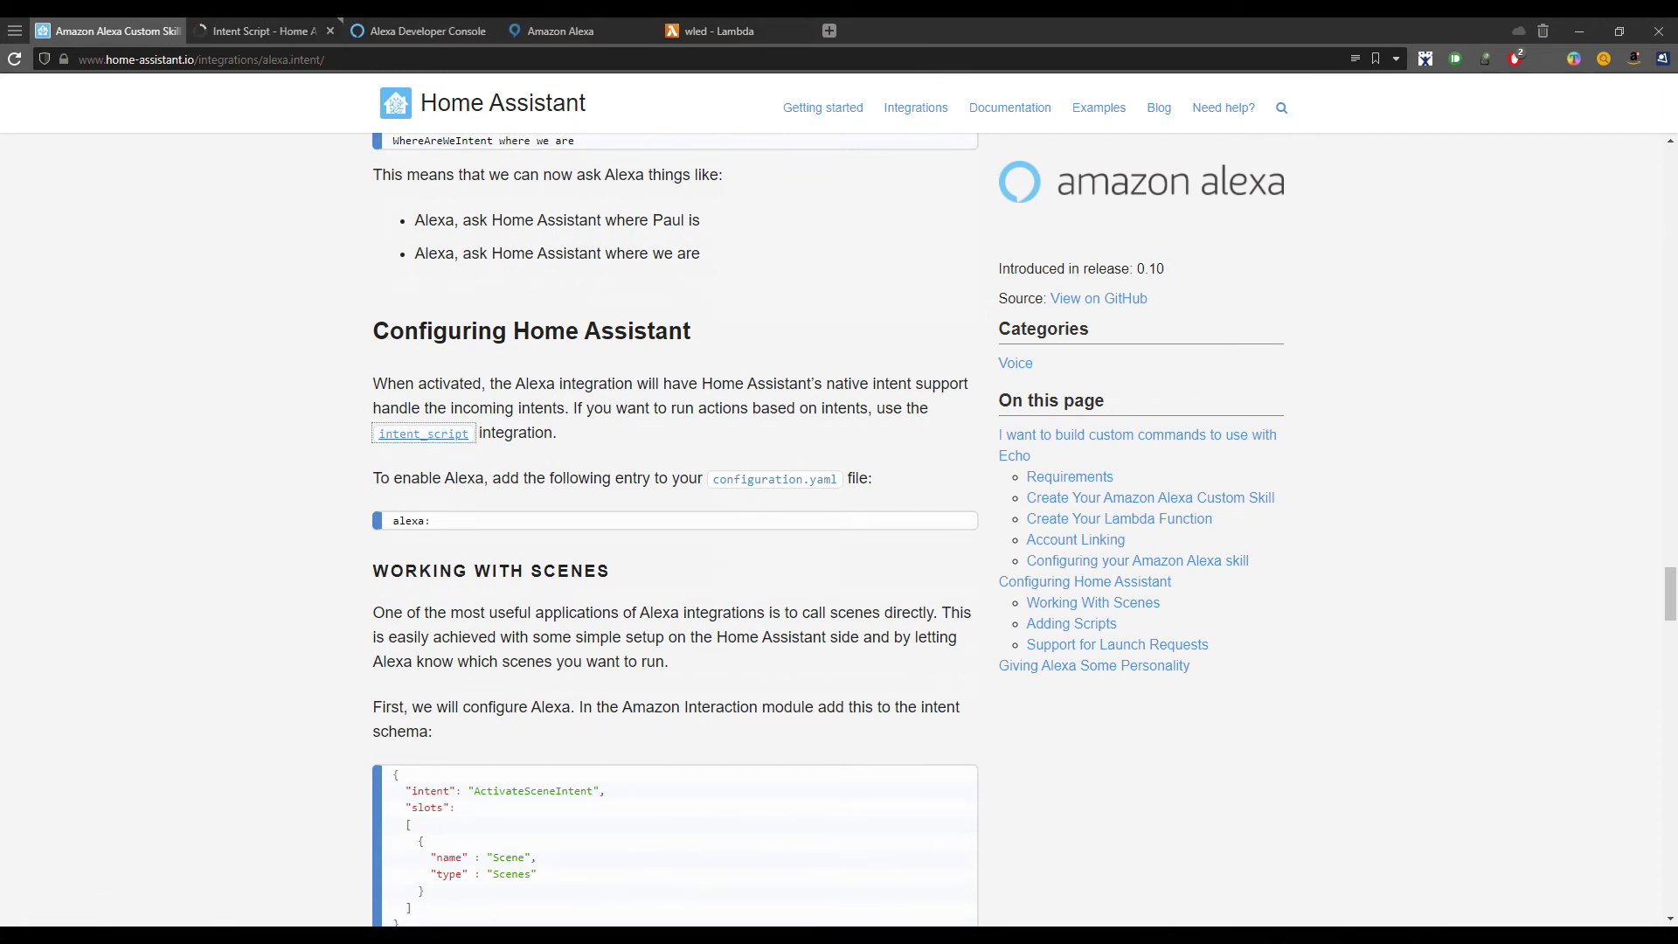
left_click(260, 35)
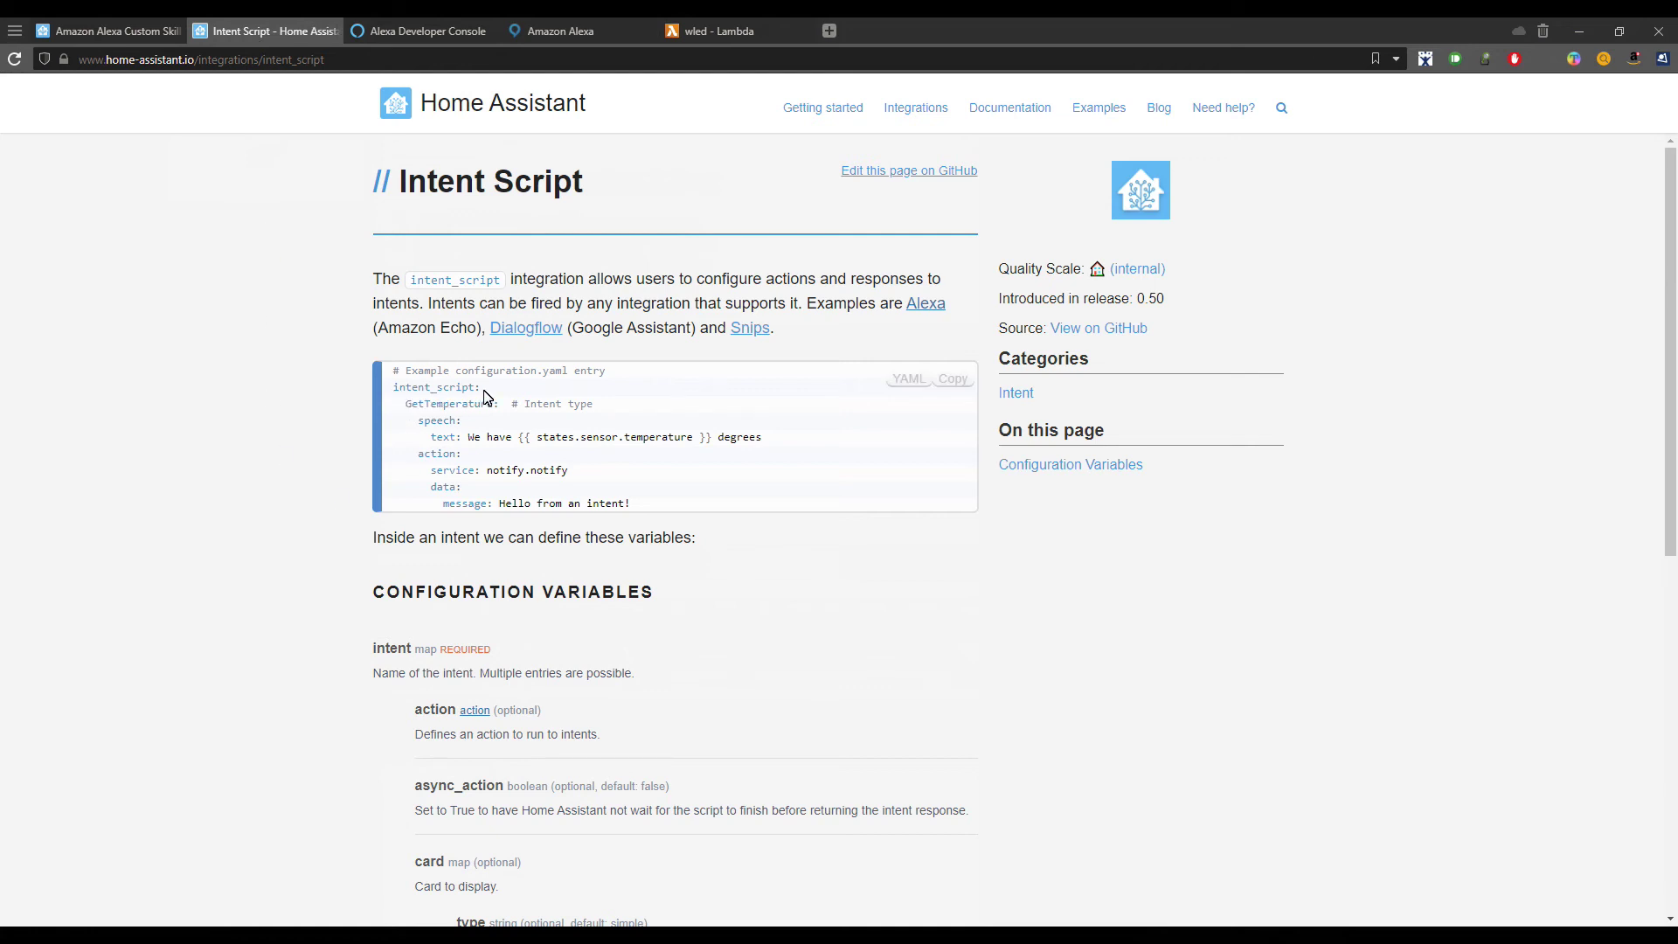
left_click_drag(402, 403, 498, 411)
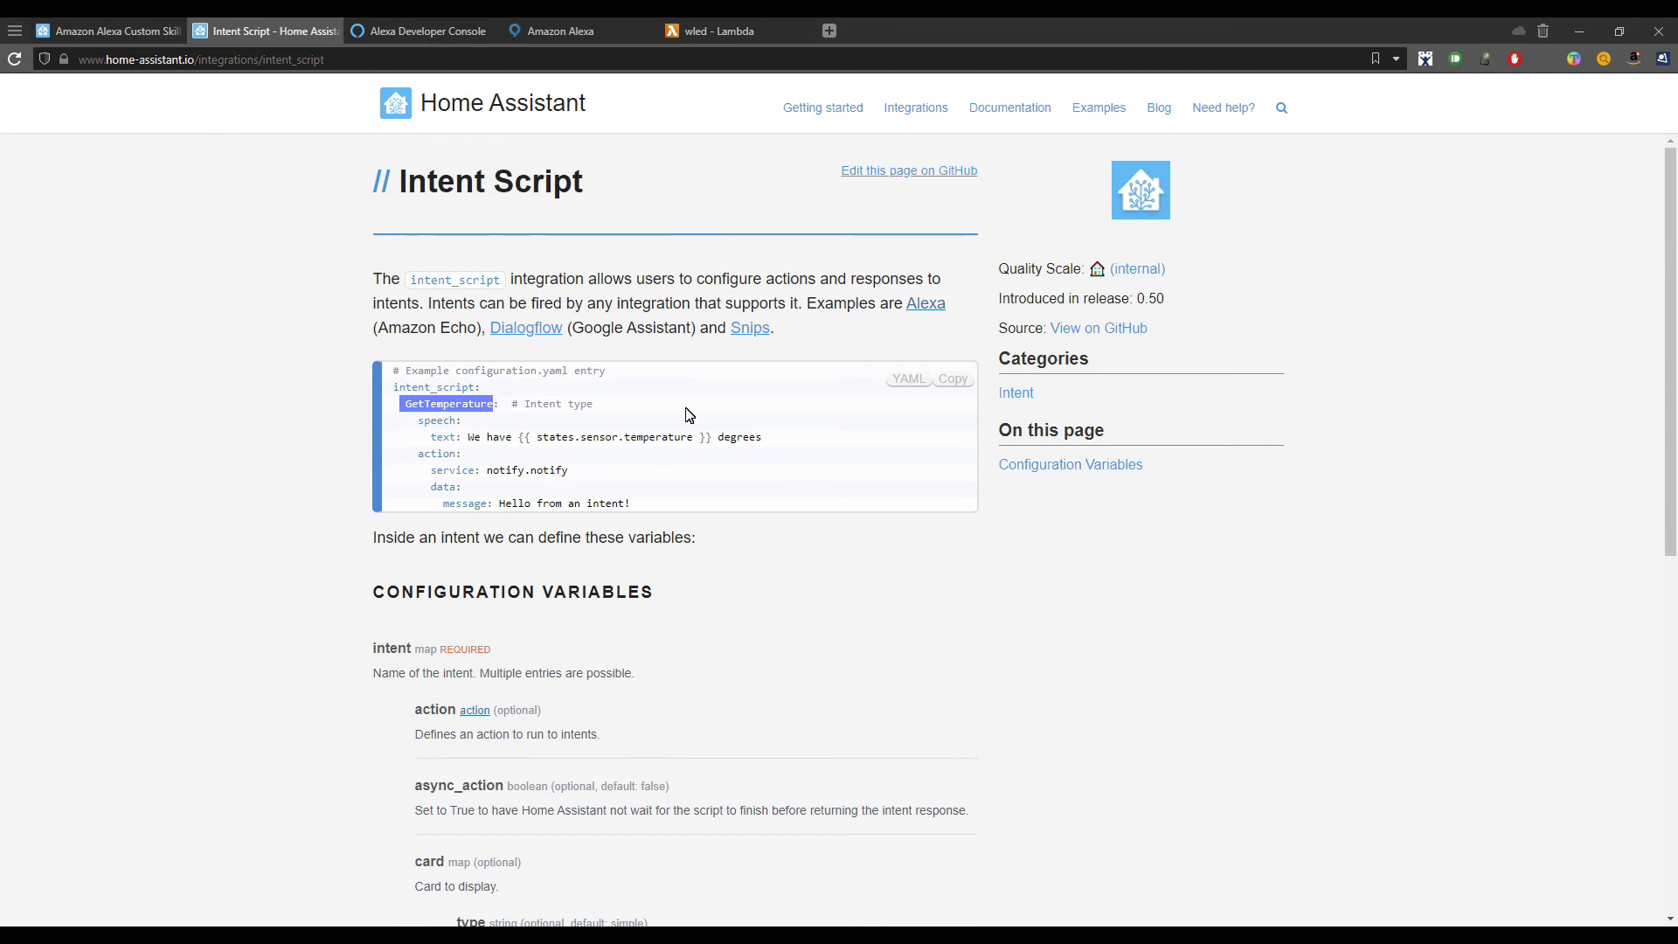
left_click_drag(409, 422, 465, 455)
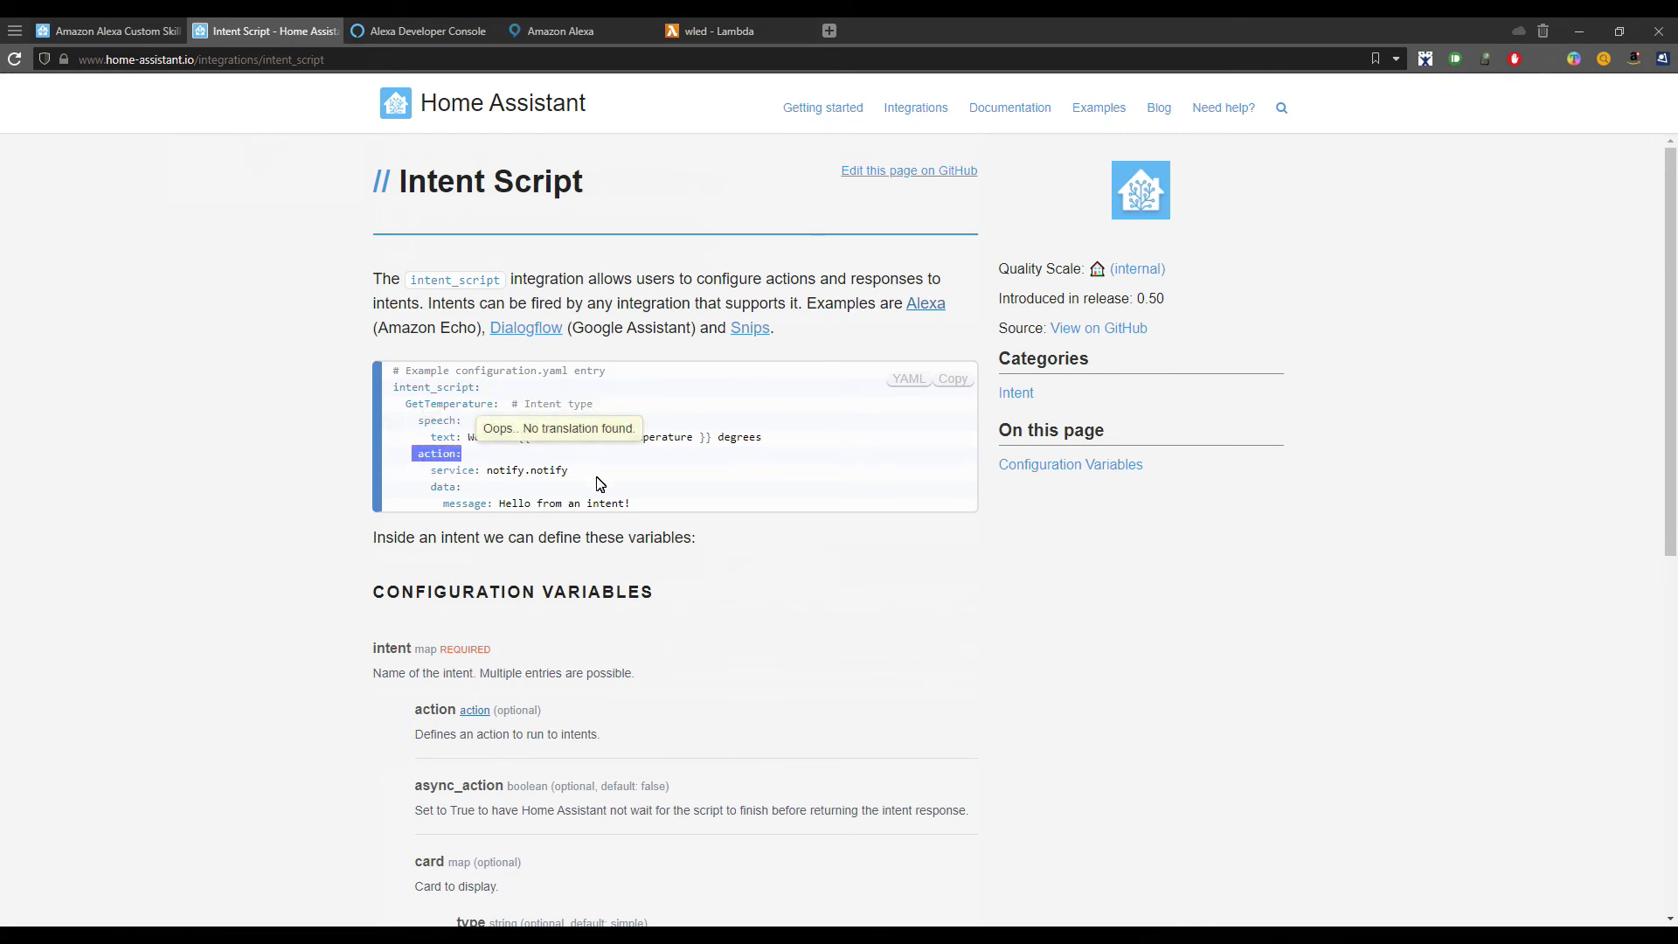
left_click(784, 474)
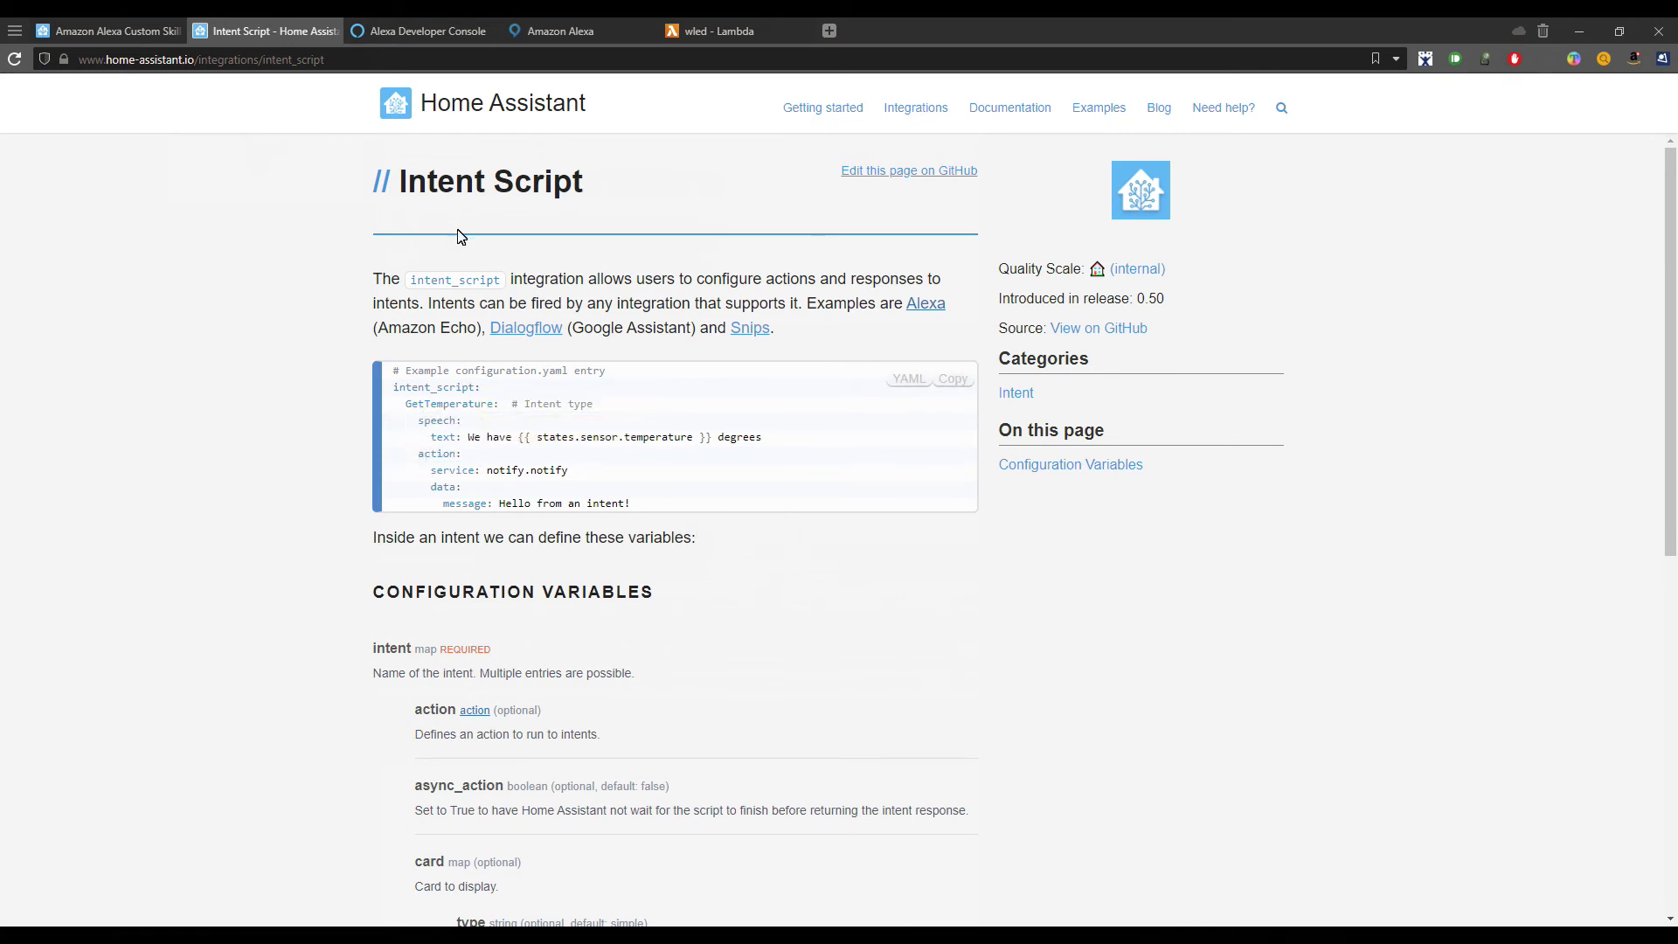
Return to the Alexa integration docs and open the Integrations list in a new tab.
left_click(106, 32)
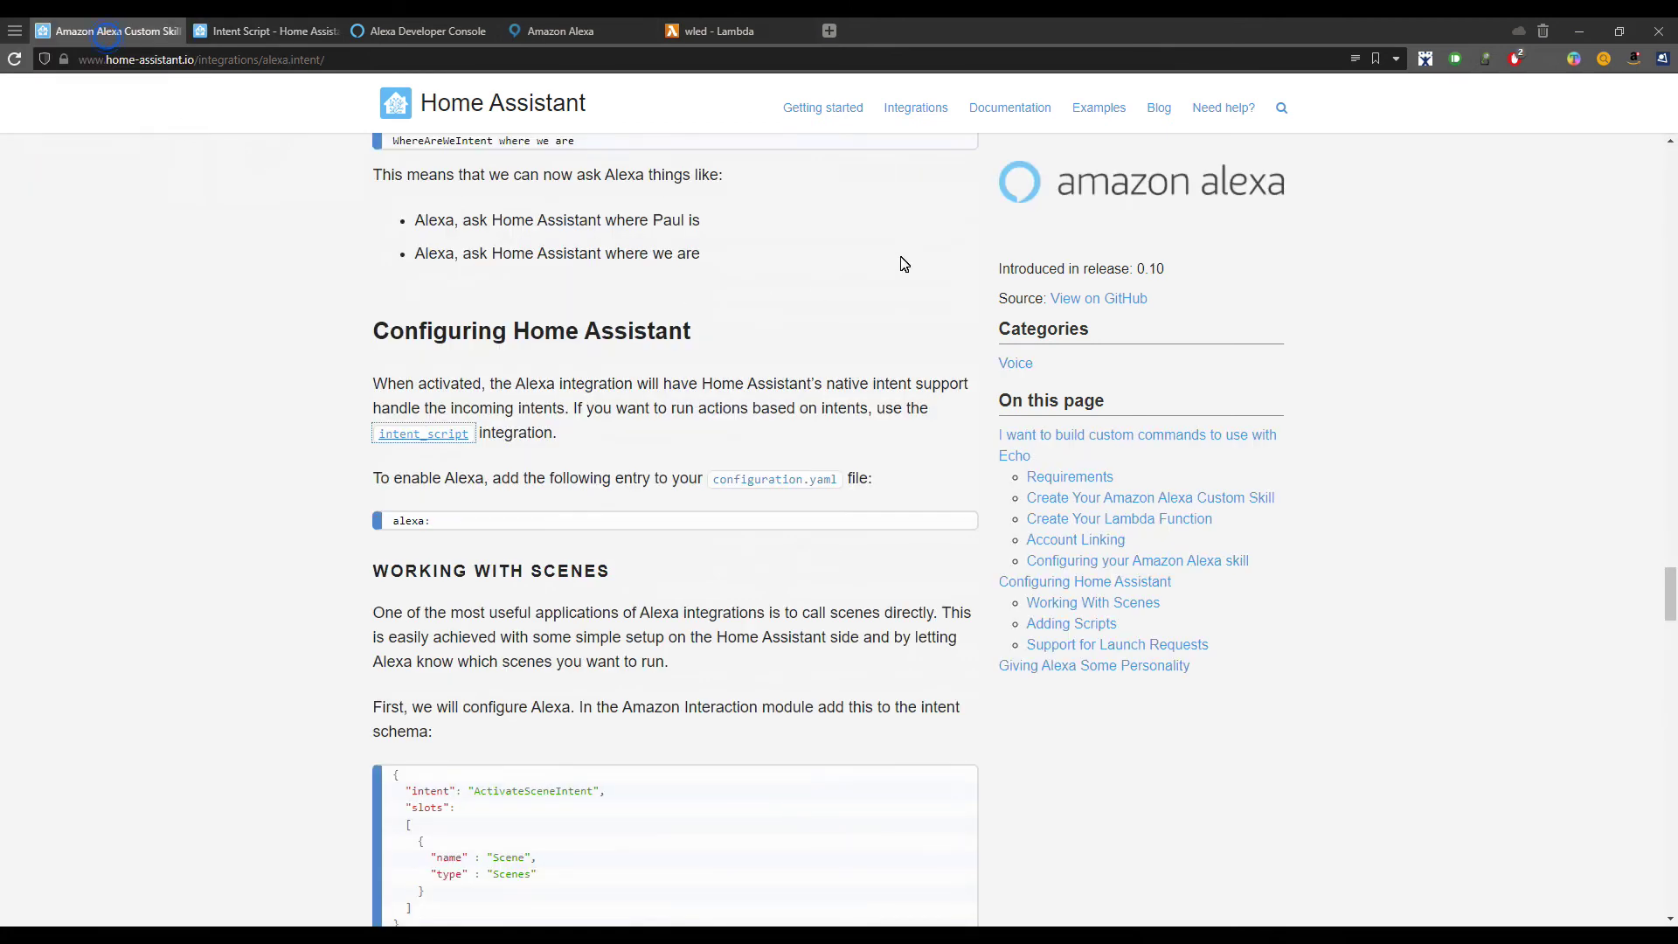
middle_click(915, 120)
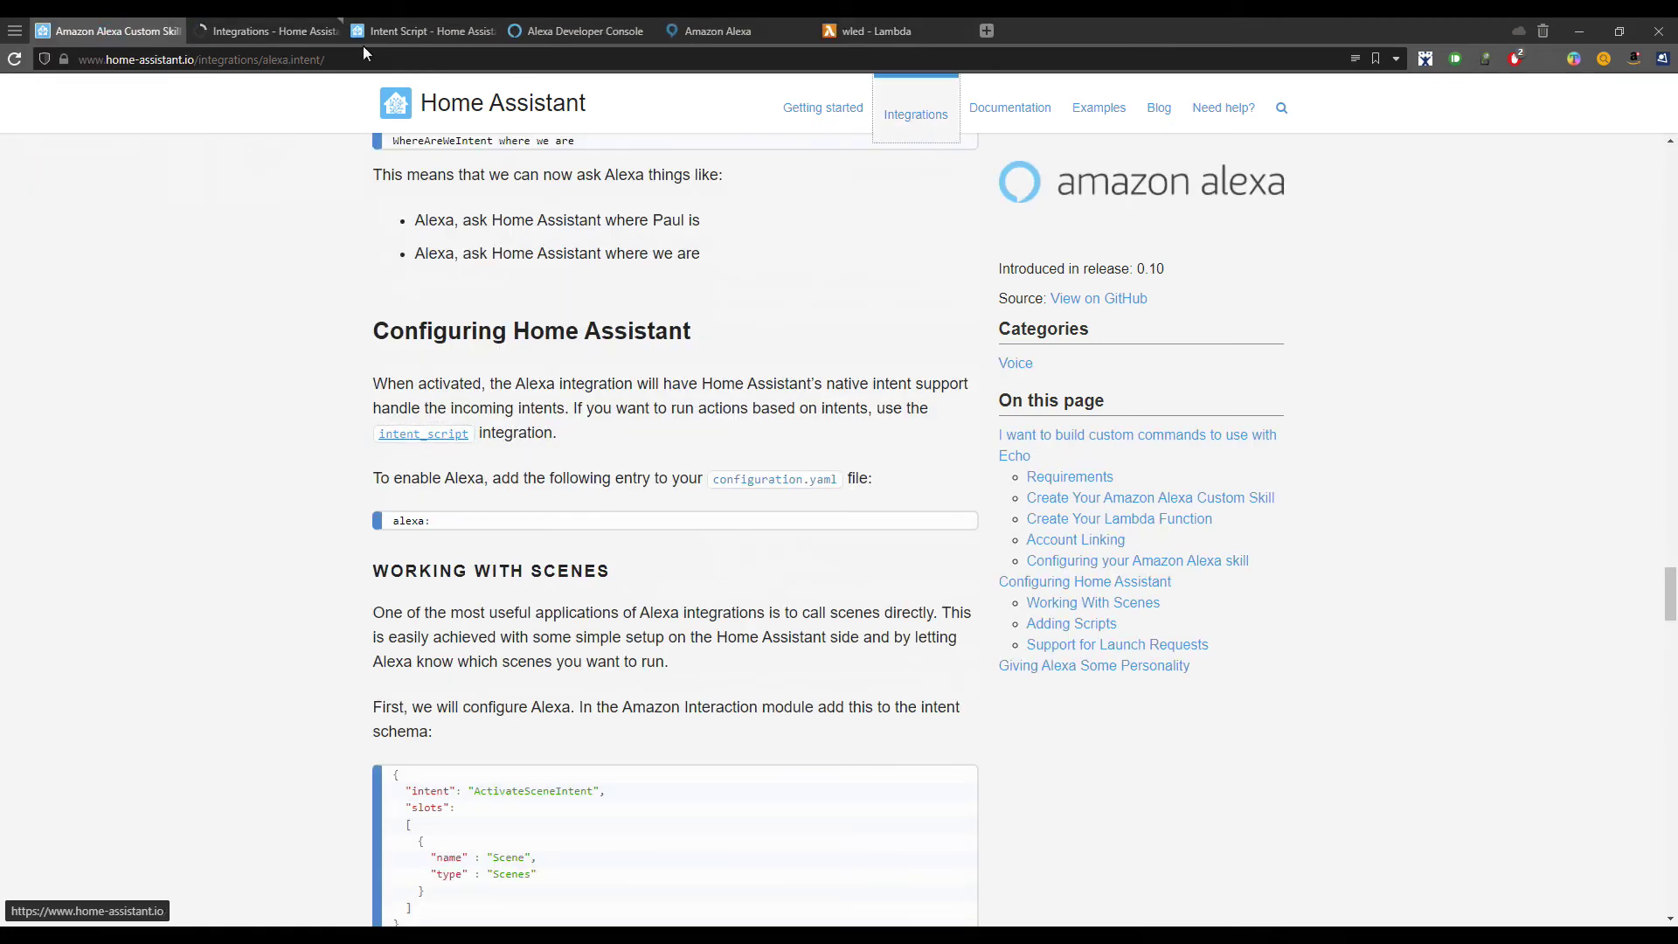
left_click(264, 31)
Search the integrations for 'wled' and open the WLED integration page.
left_click(721, 382)
type("w")
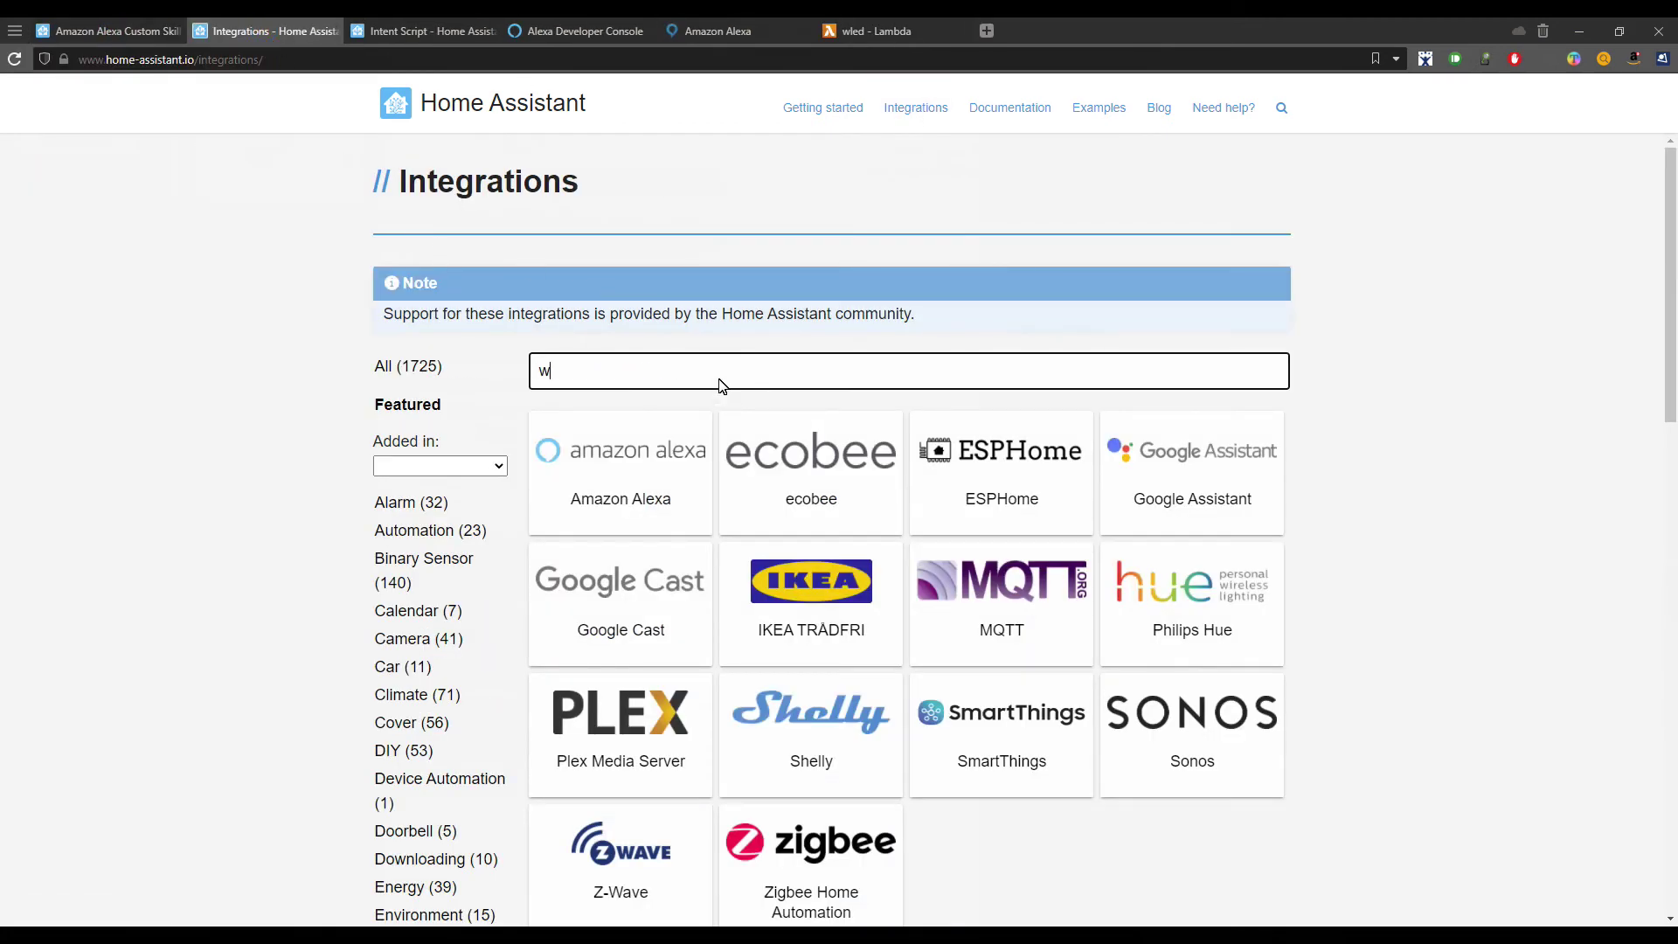
type("led")
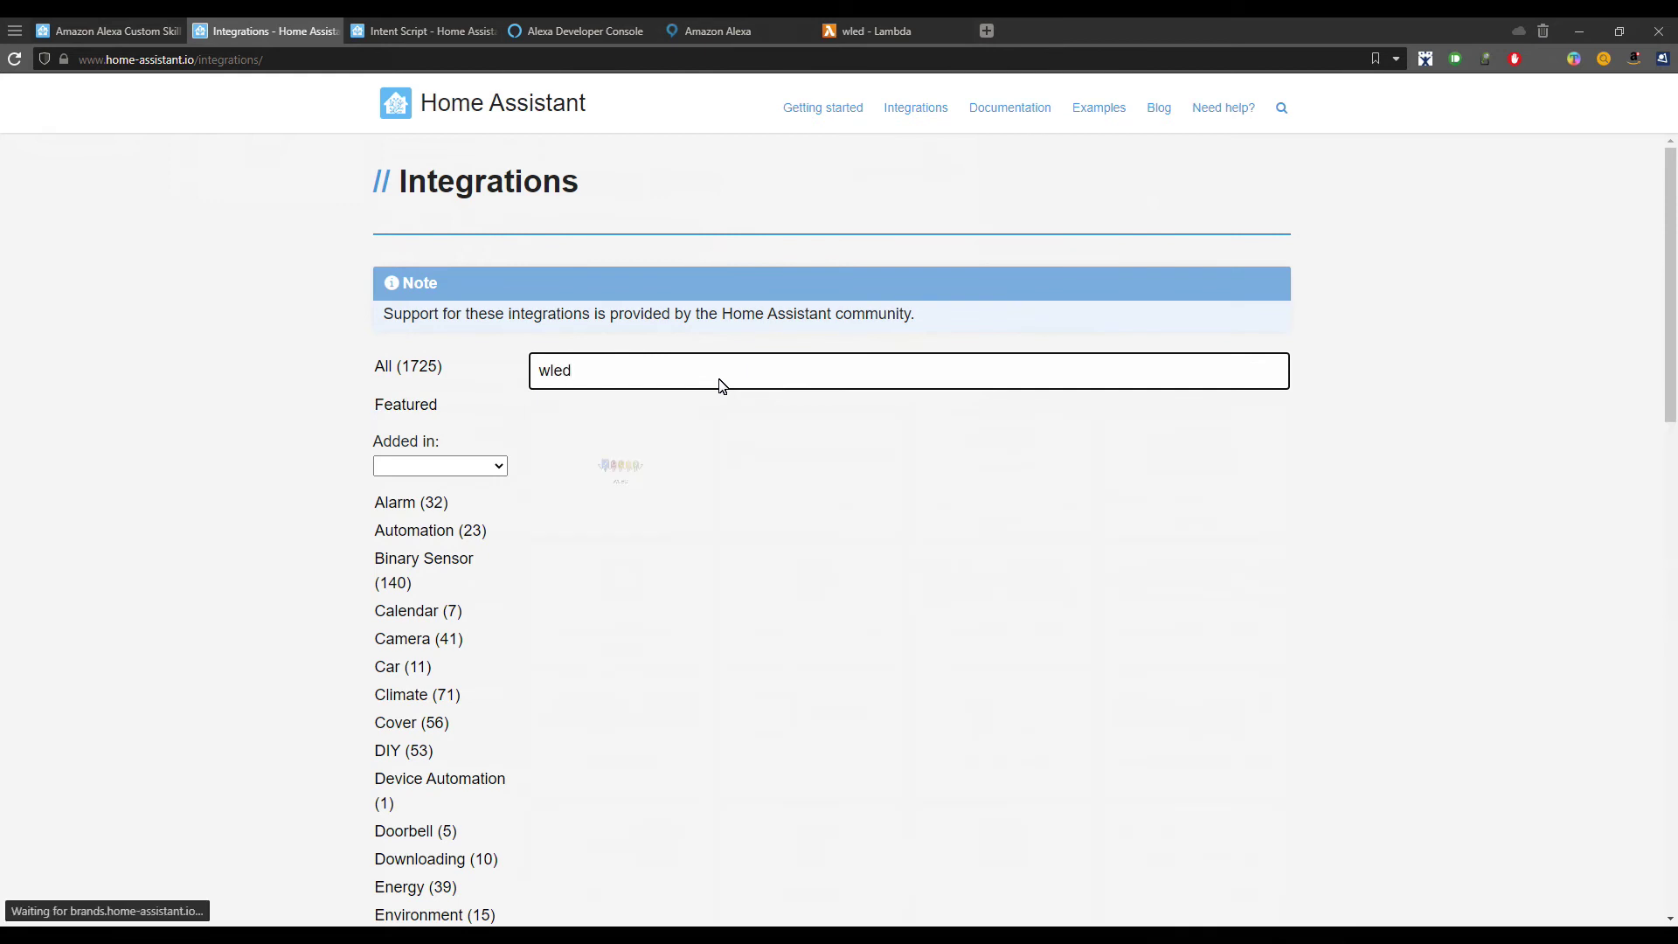
left_click(634, 467)
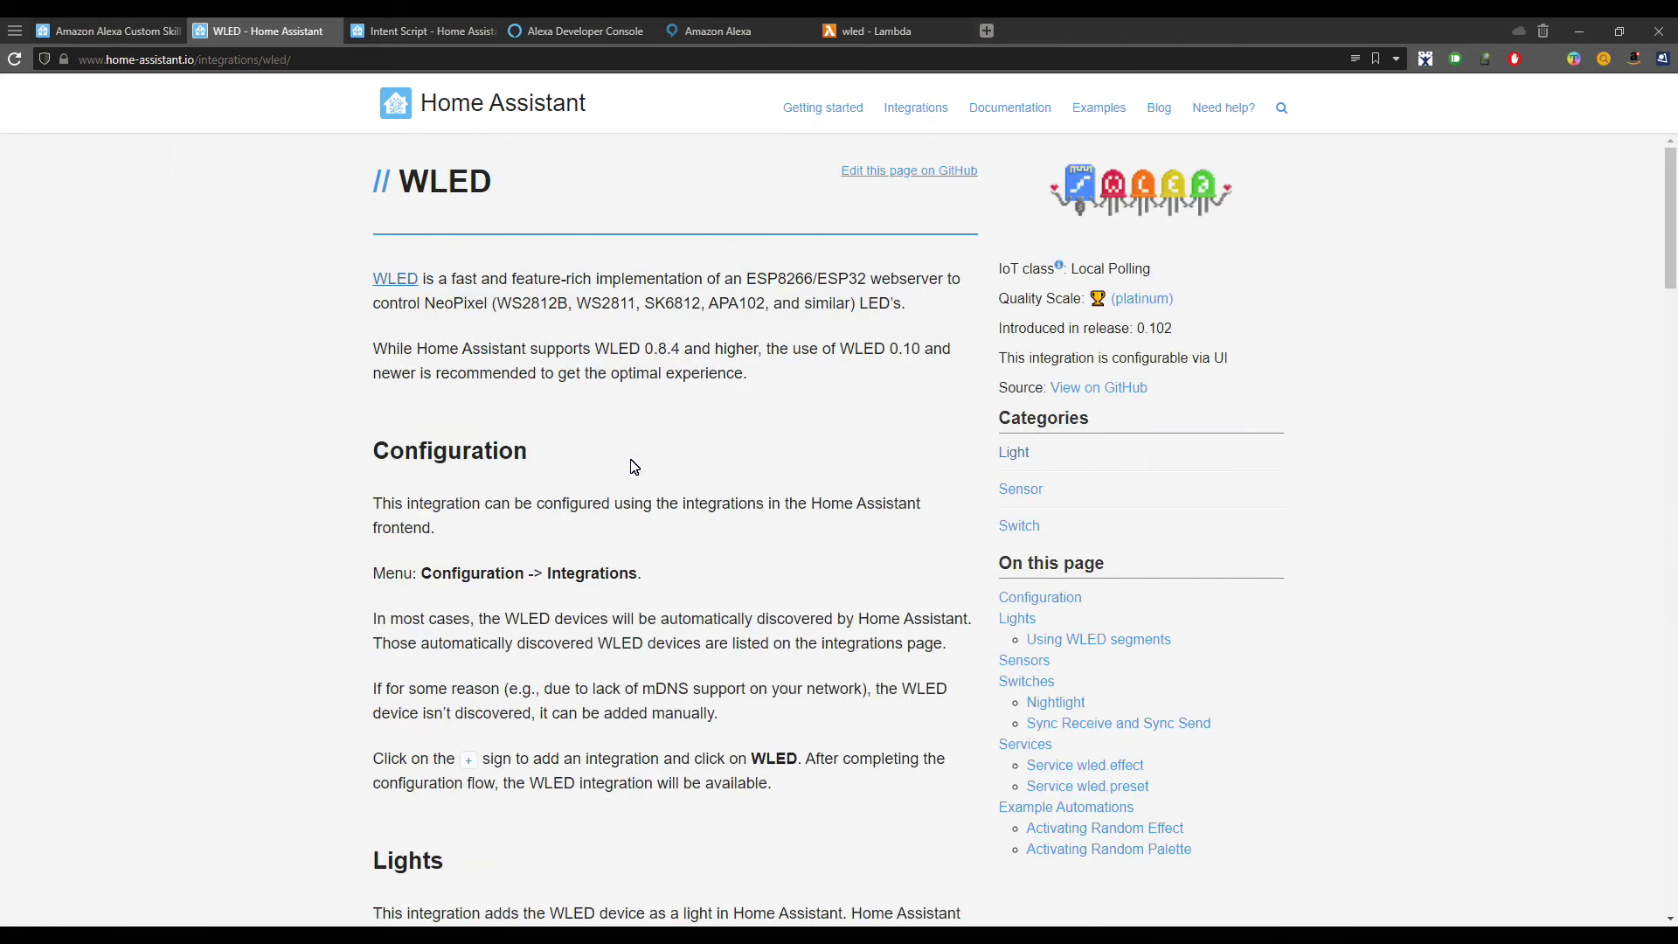
Read the Services section, highlighting the wled.effect and wled.preset service headings.
scroll(808, 410, "down", 2)
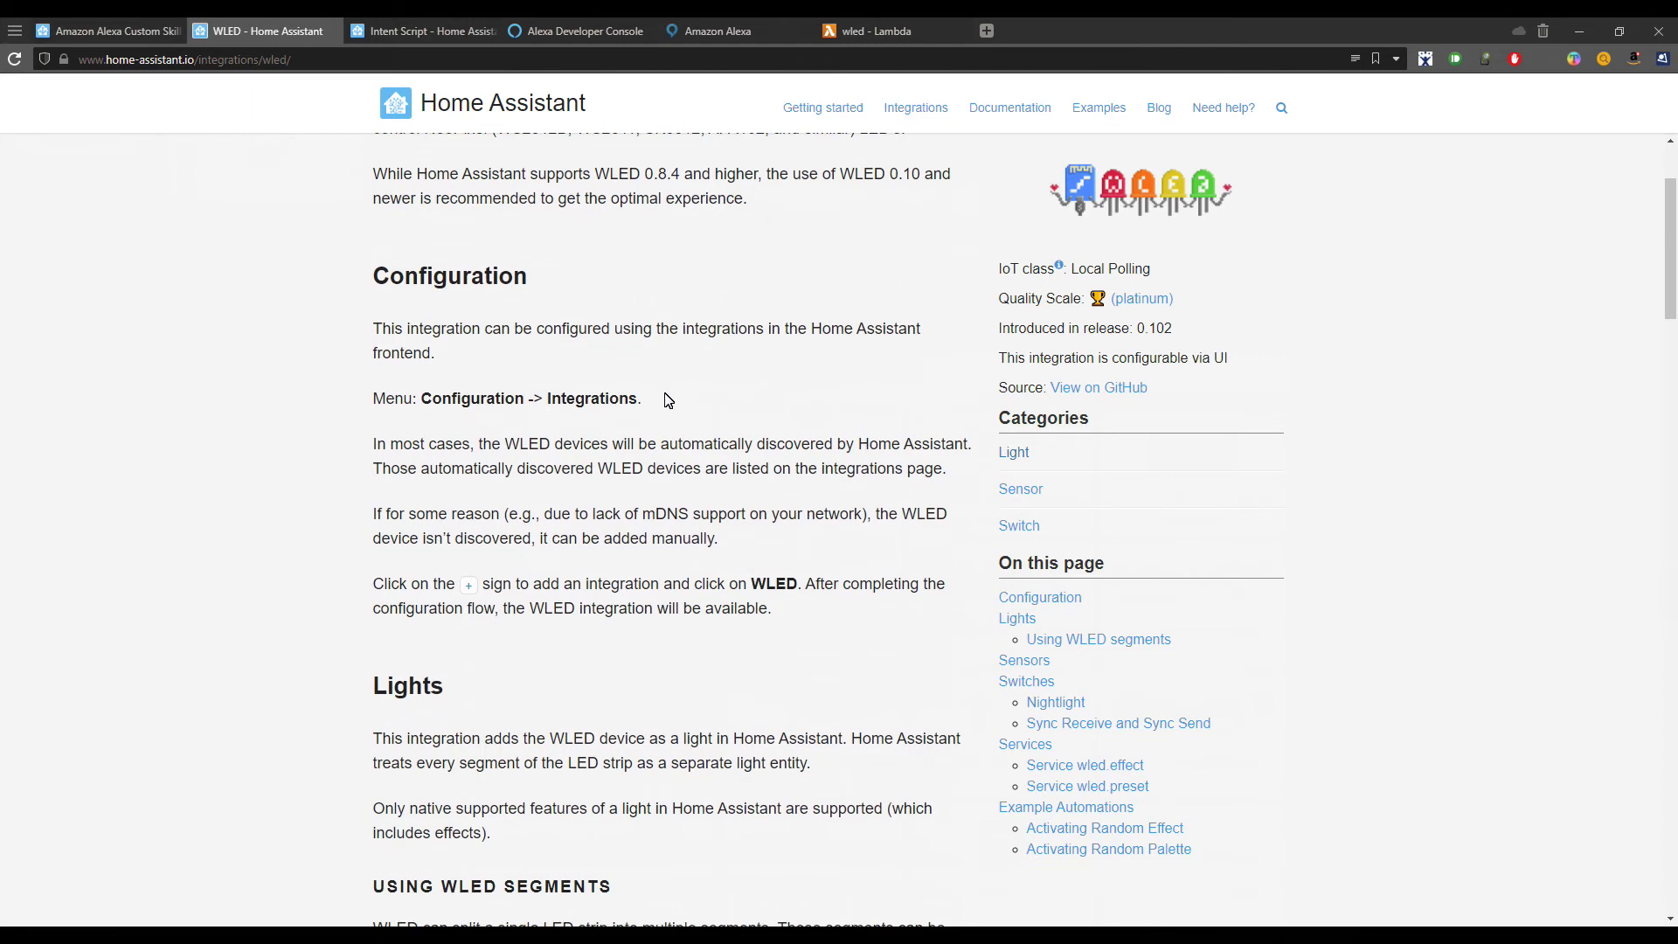
scroll(487, 431, "down", 4)
scroll(486, 435, "down", 15)
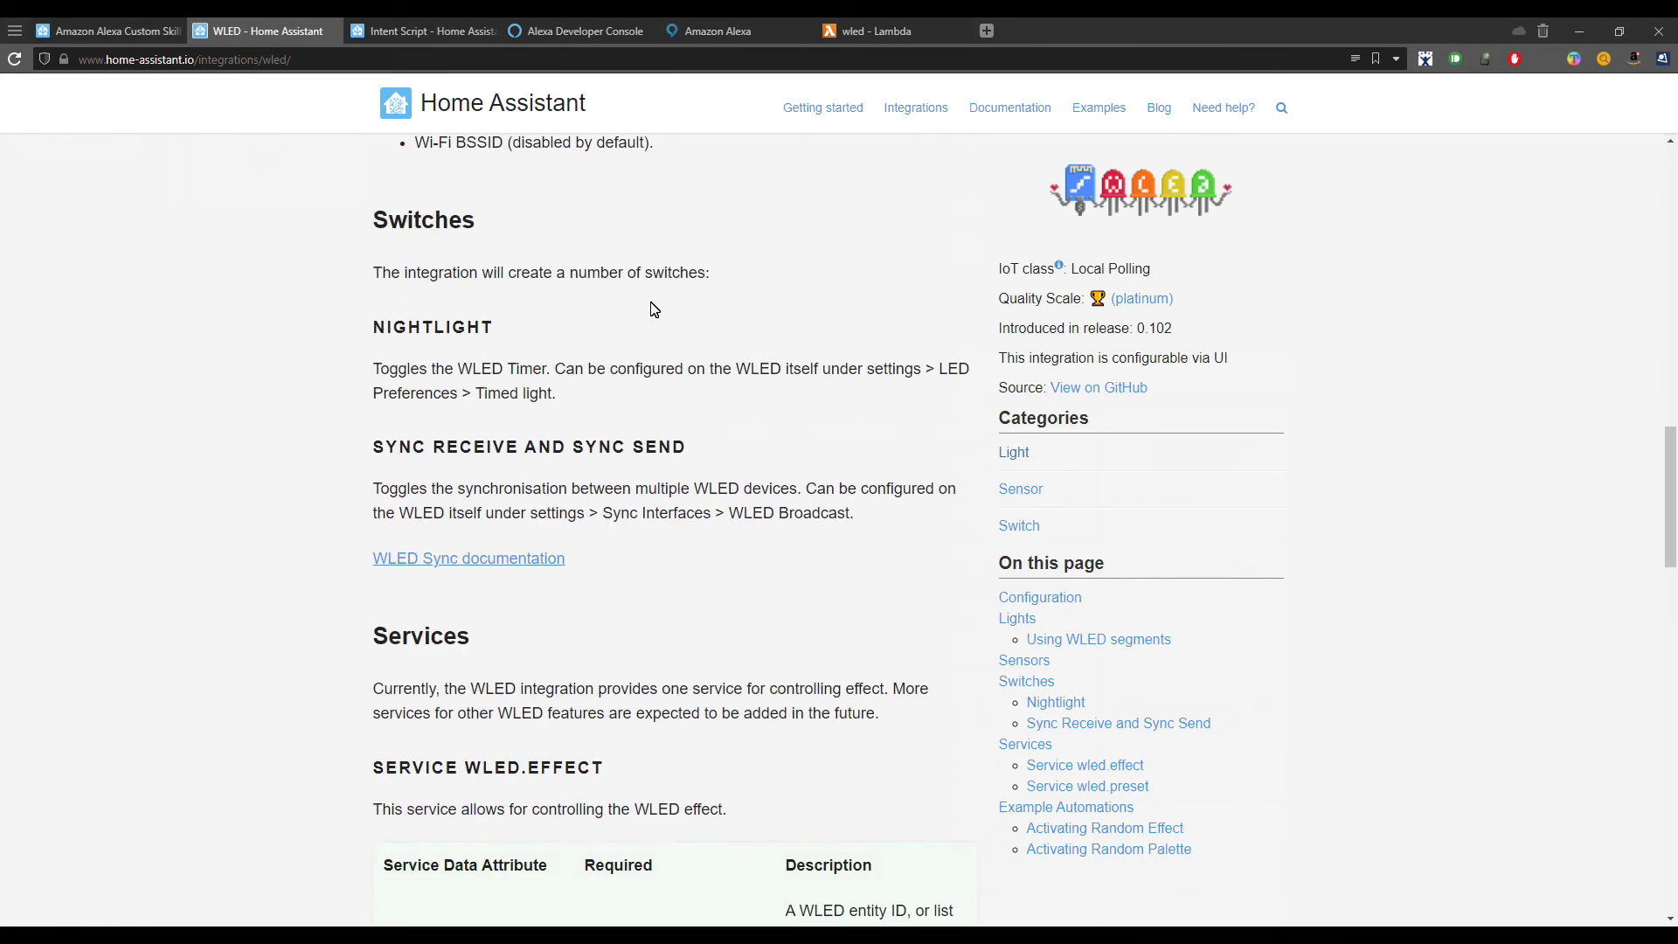
left_click_drag(360, 374, 492, 383)
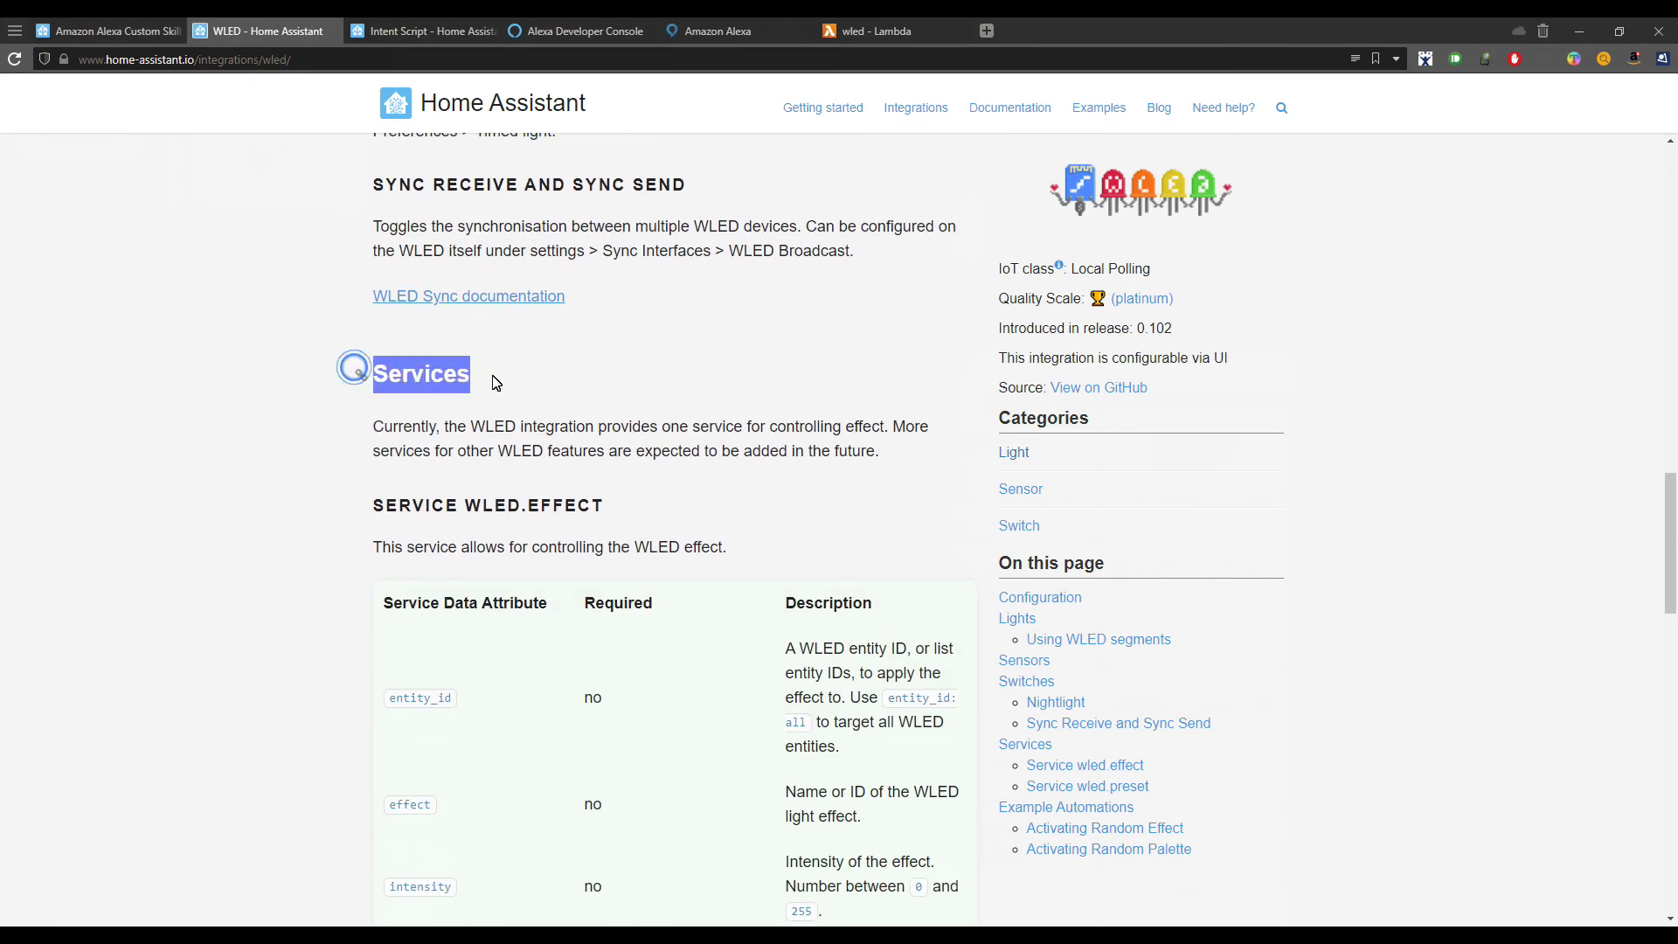
left_click(157, 551)
scroll(480, 457, "down", 2)
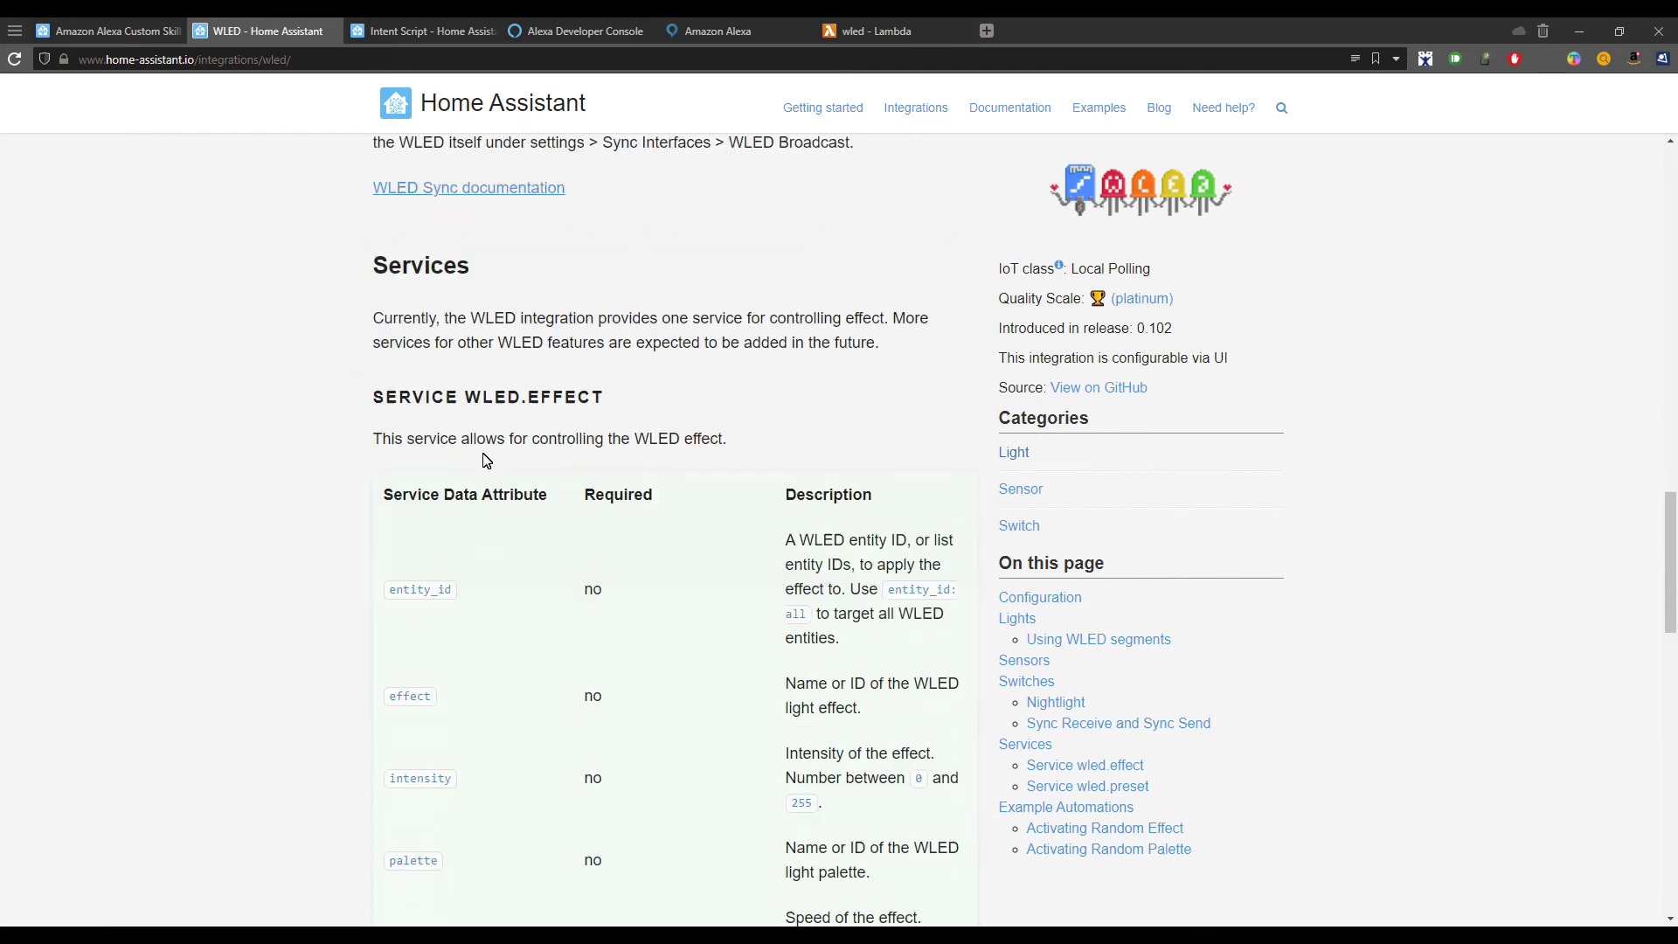
left_click_drag(358, 339, 625, 336)
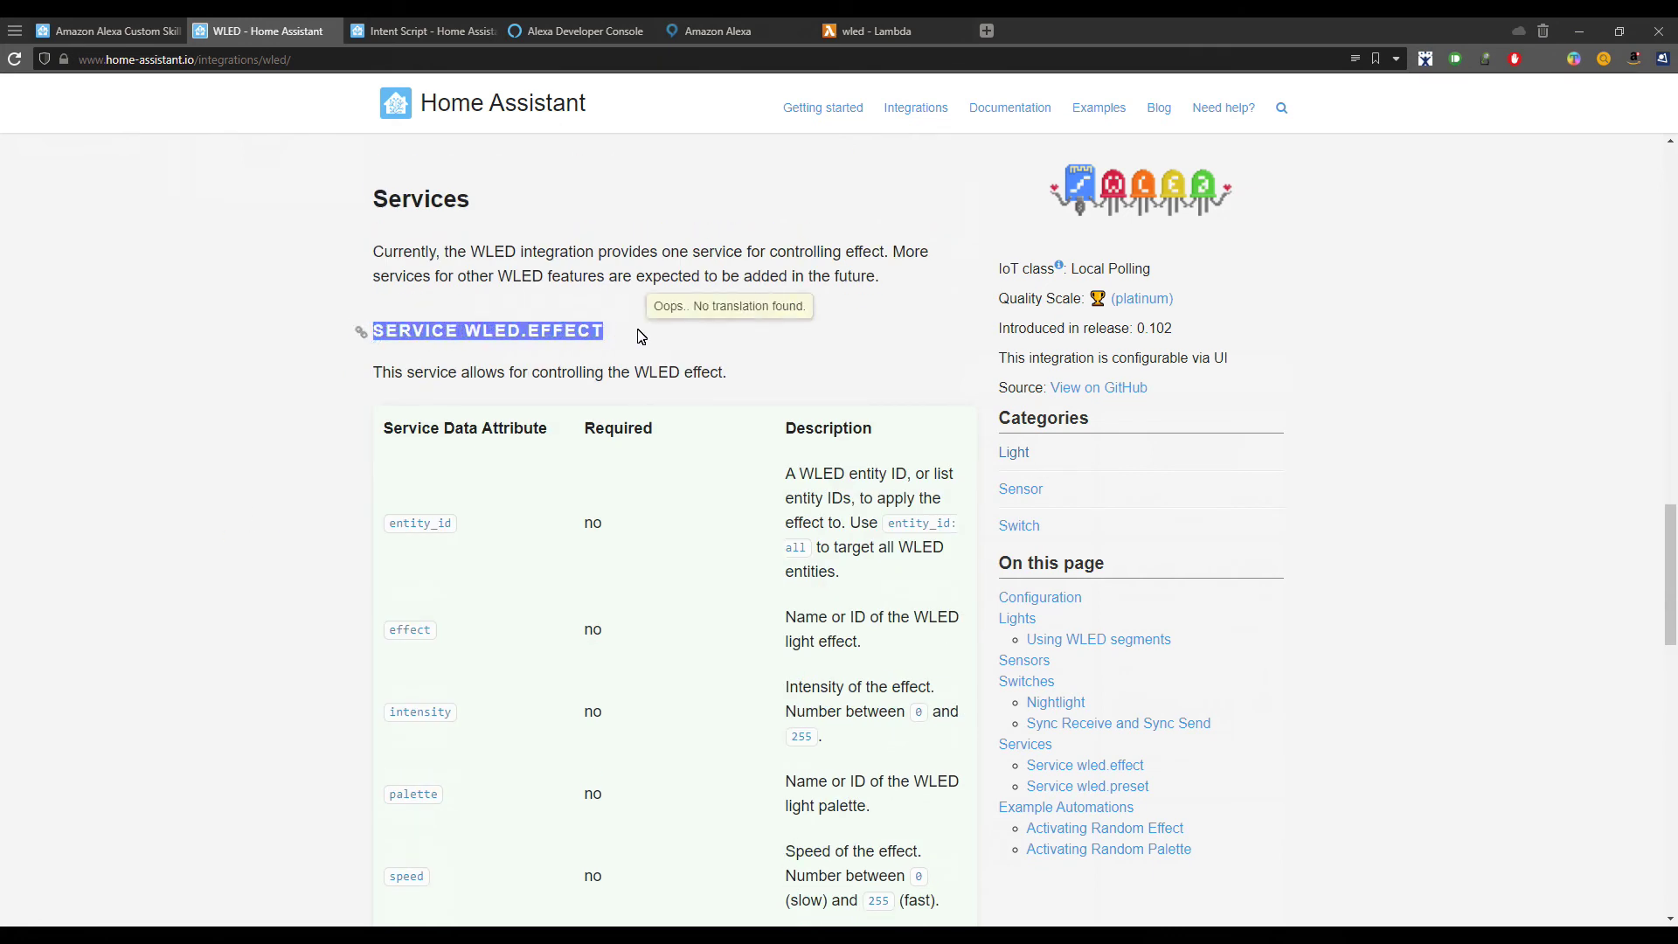
scroll(262, 494, "down", 2)
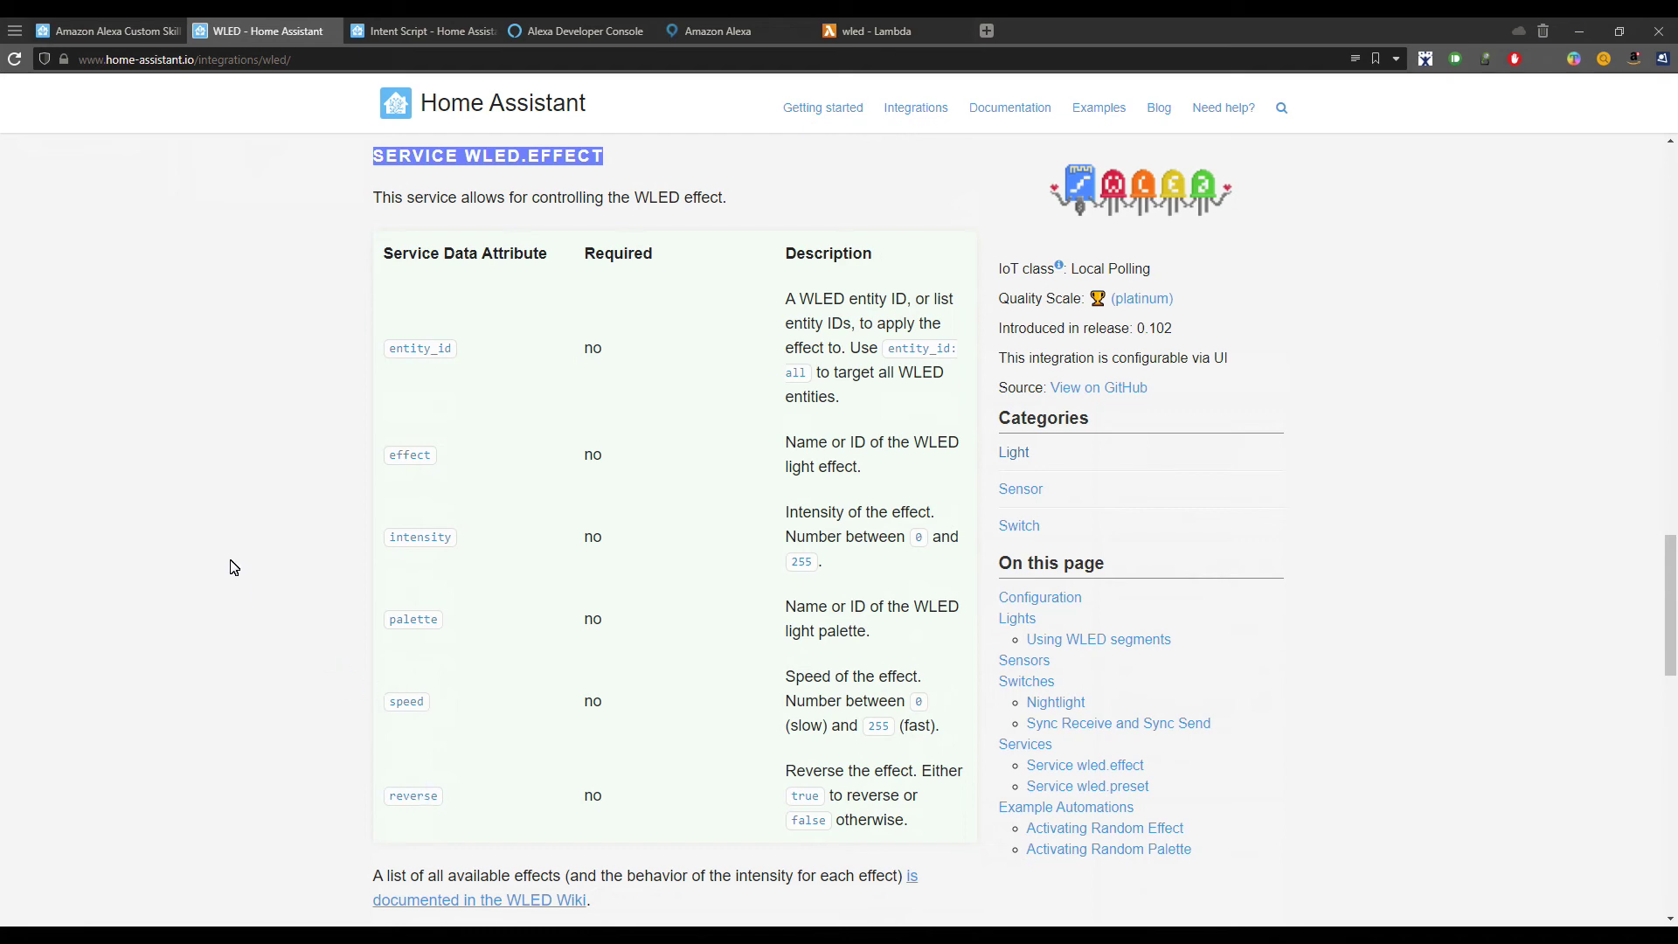
scroll(234, 568, "down", 5)
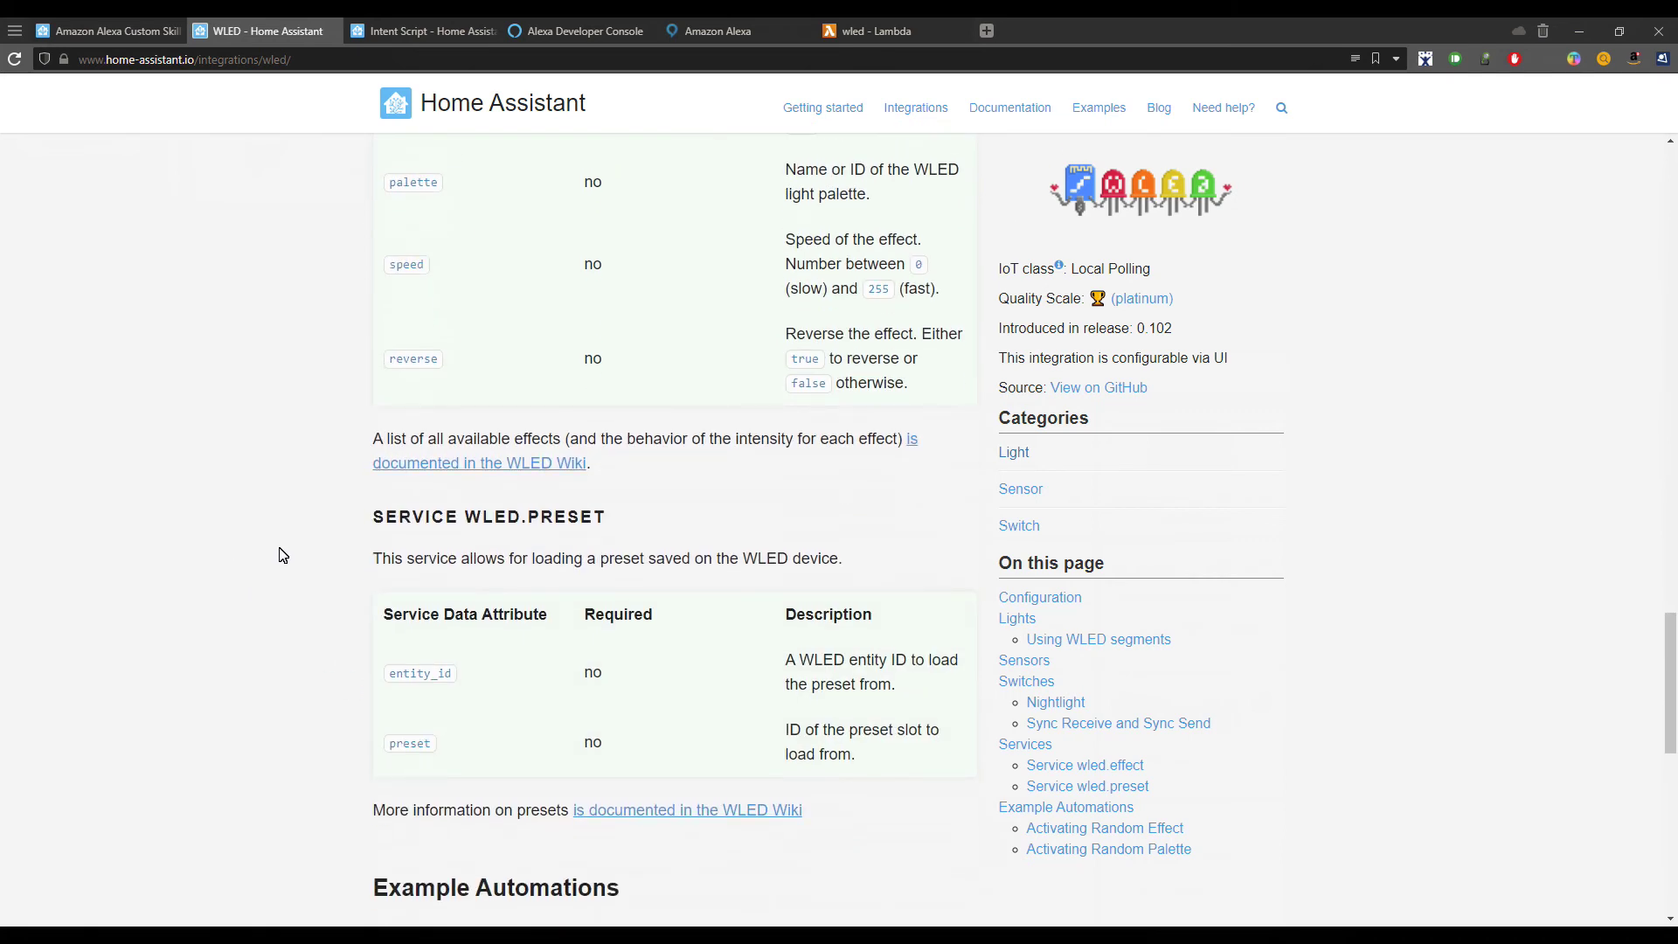
left_click_drag(616, 523, 382, 524)
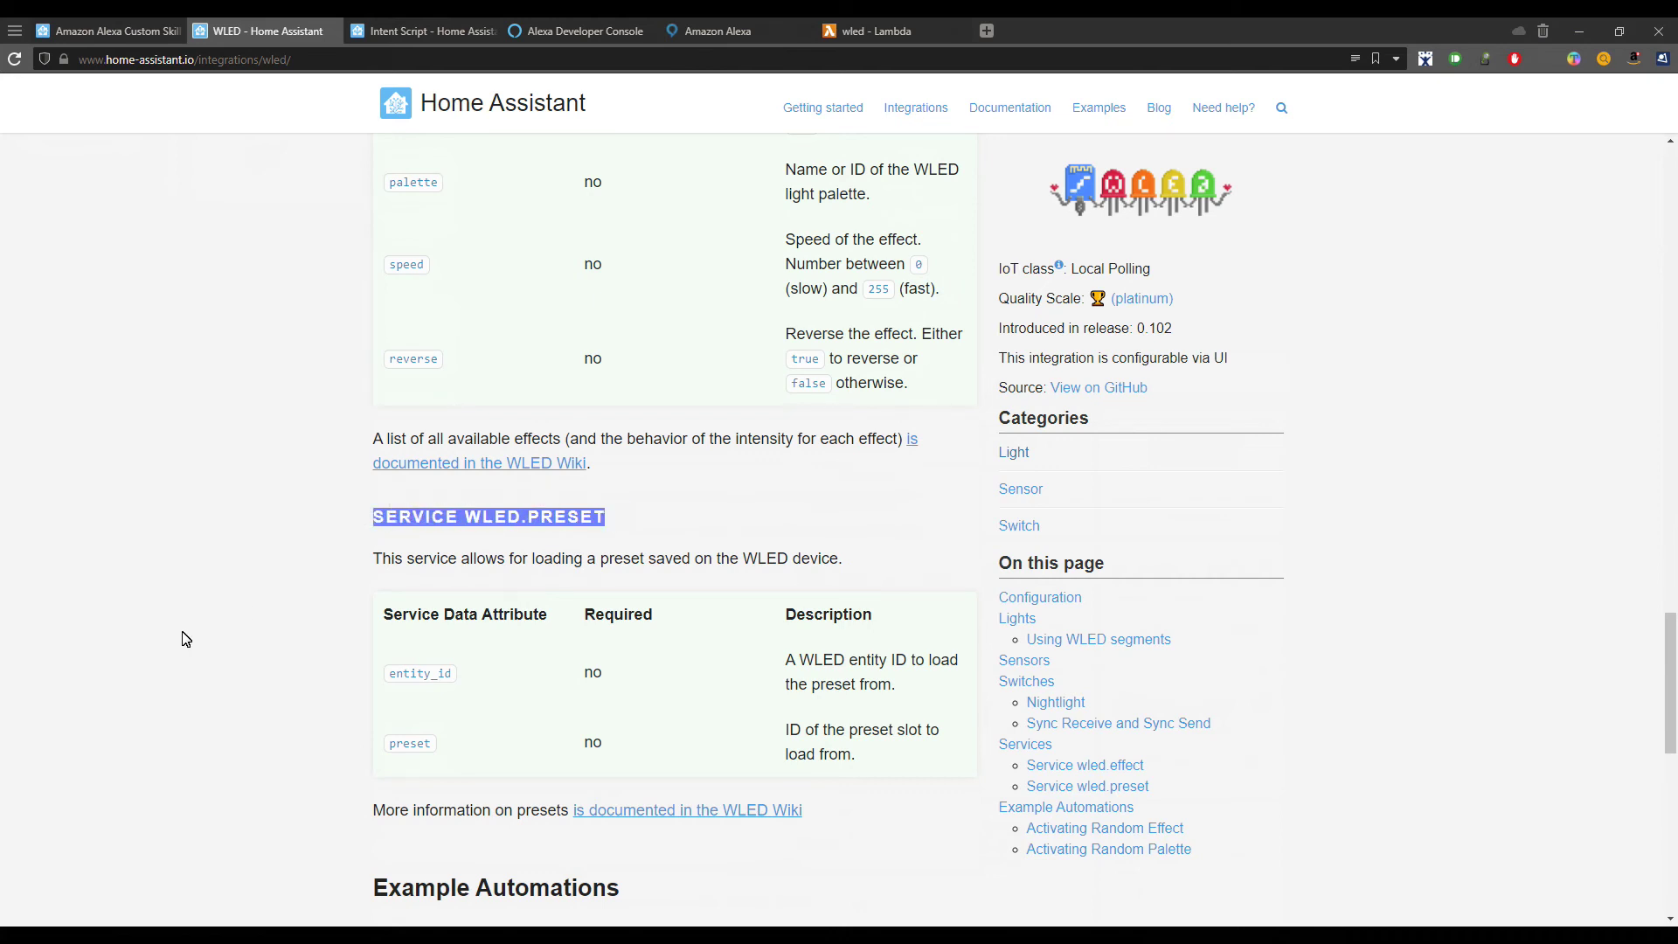
scroll(186, 639, "down", 4)
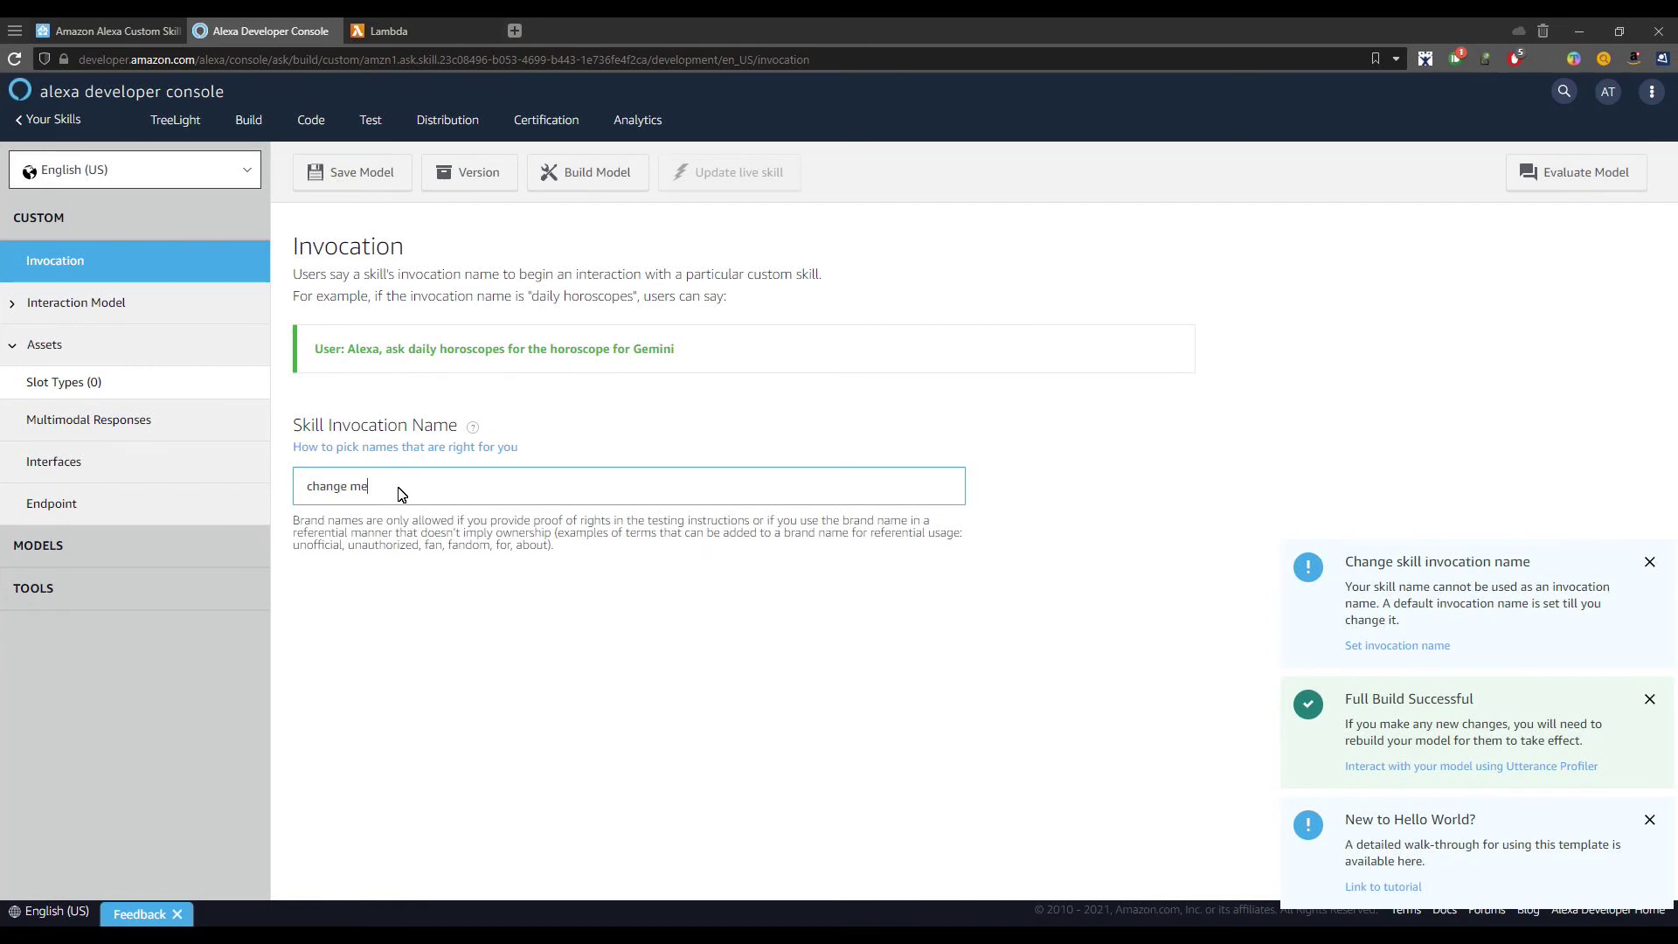
Replace the invocation name 'change me' with 'tree light' and save the model.
left_click(430, 486)
triple_click(388, 489)
type("tree")
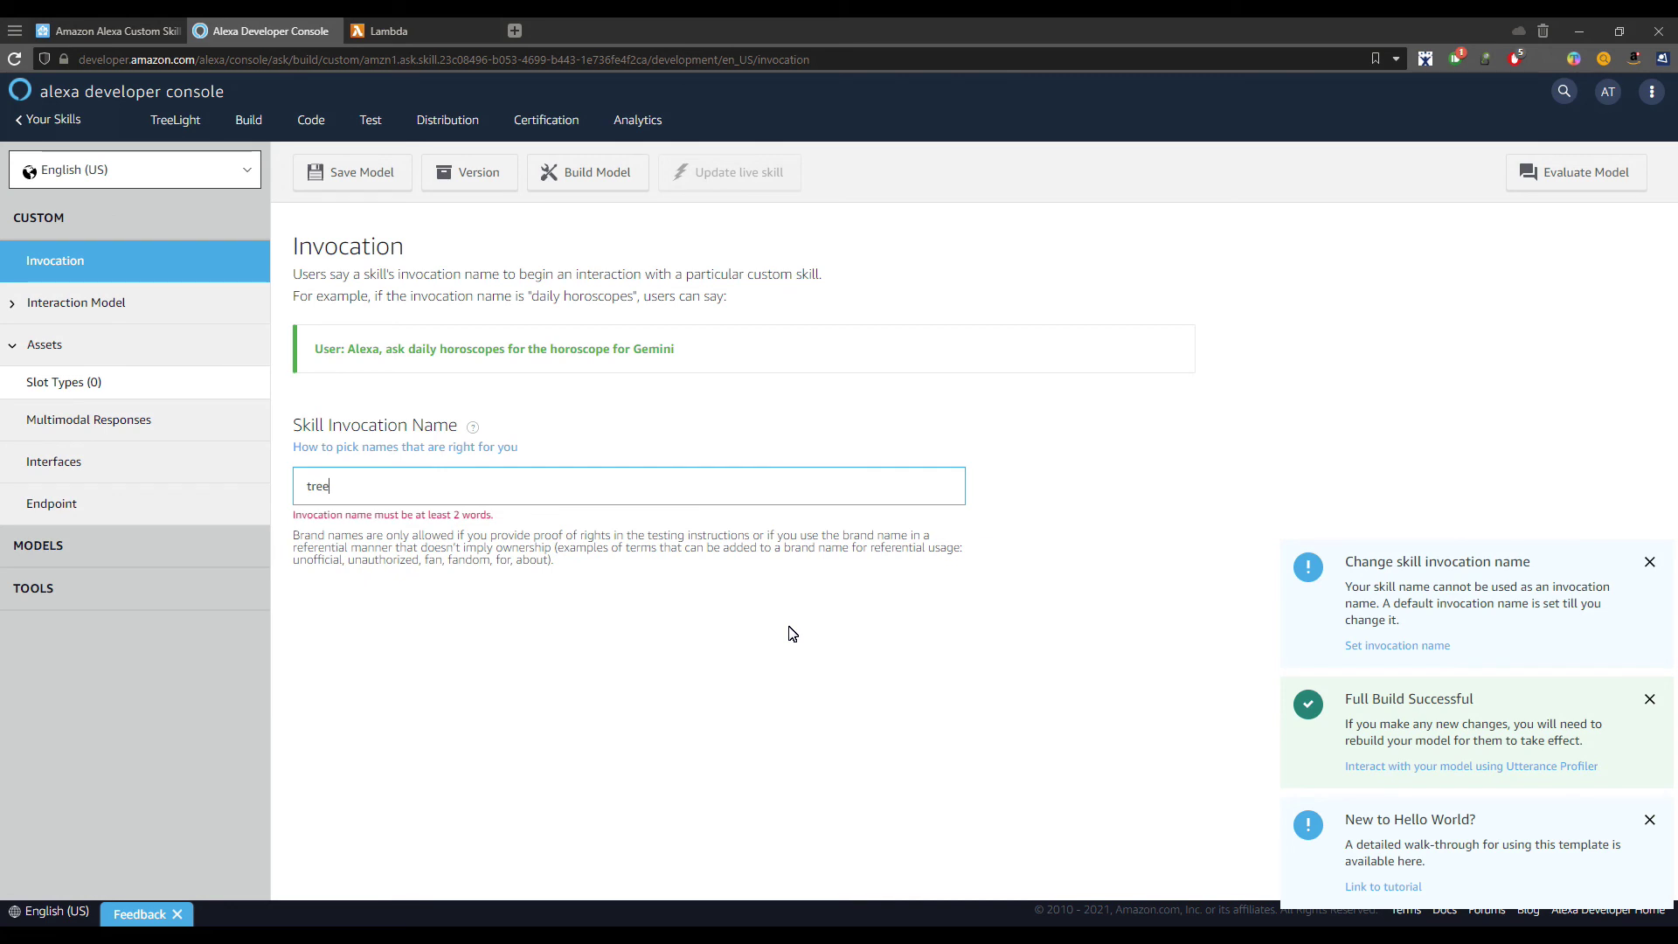
type(" light")
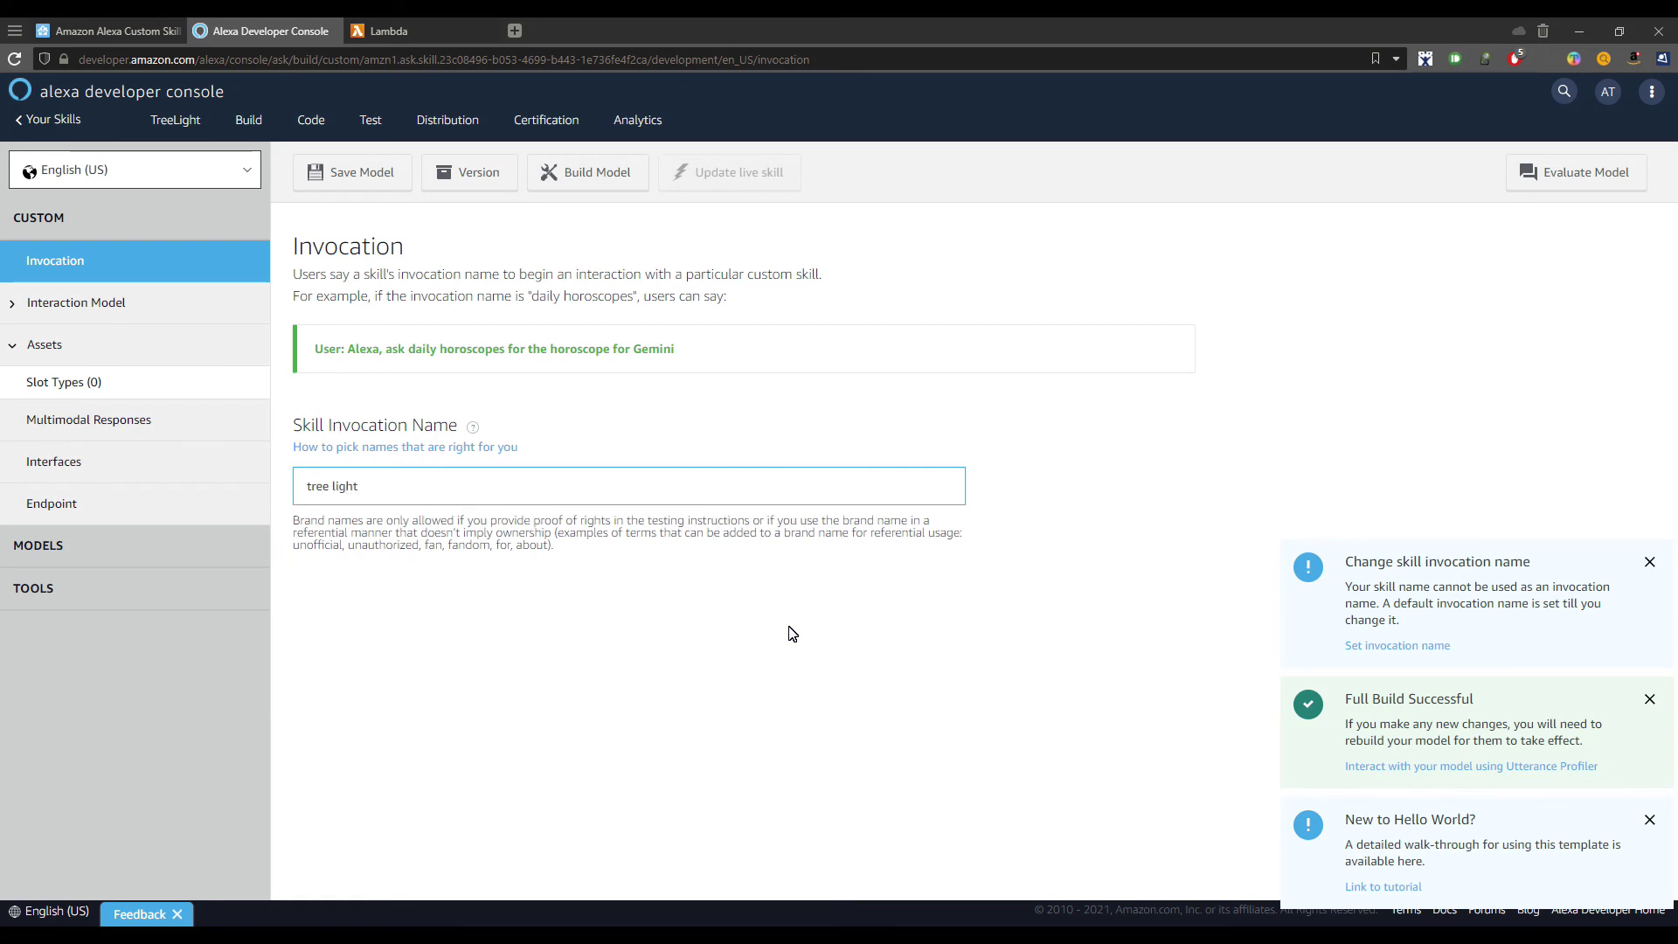
left_click(365, 173)
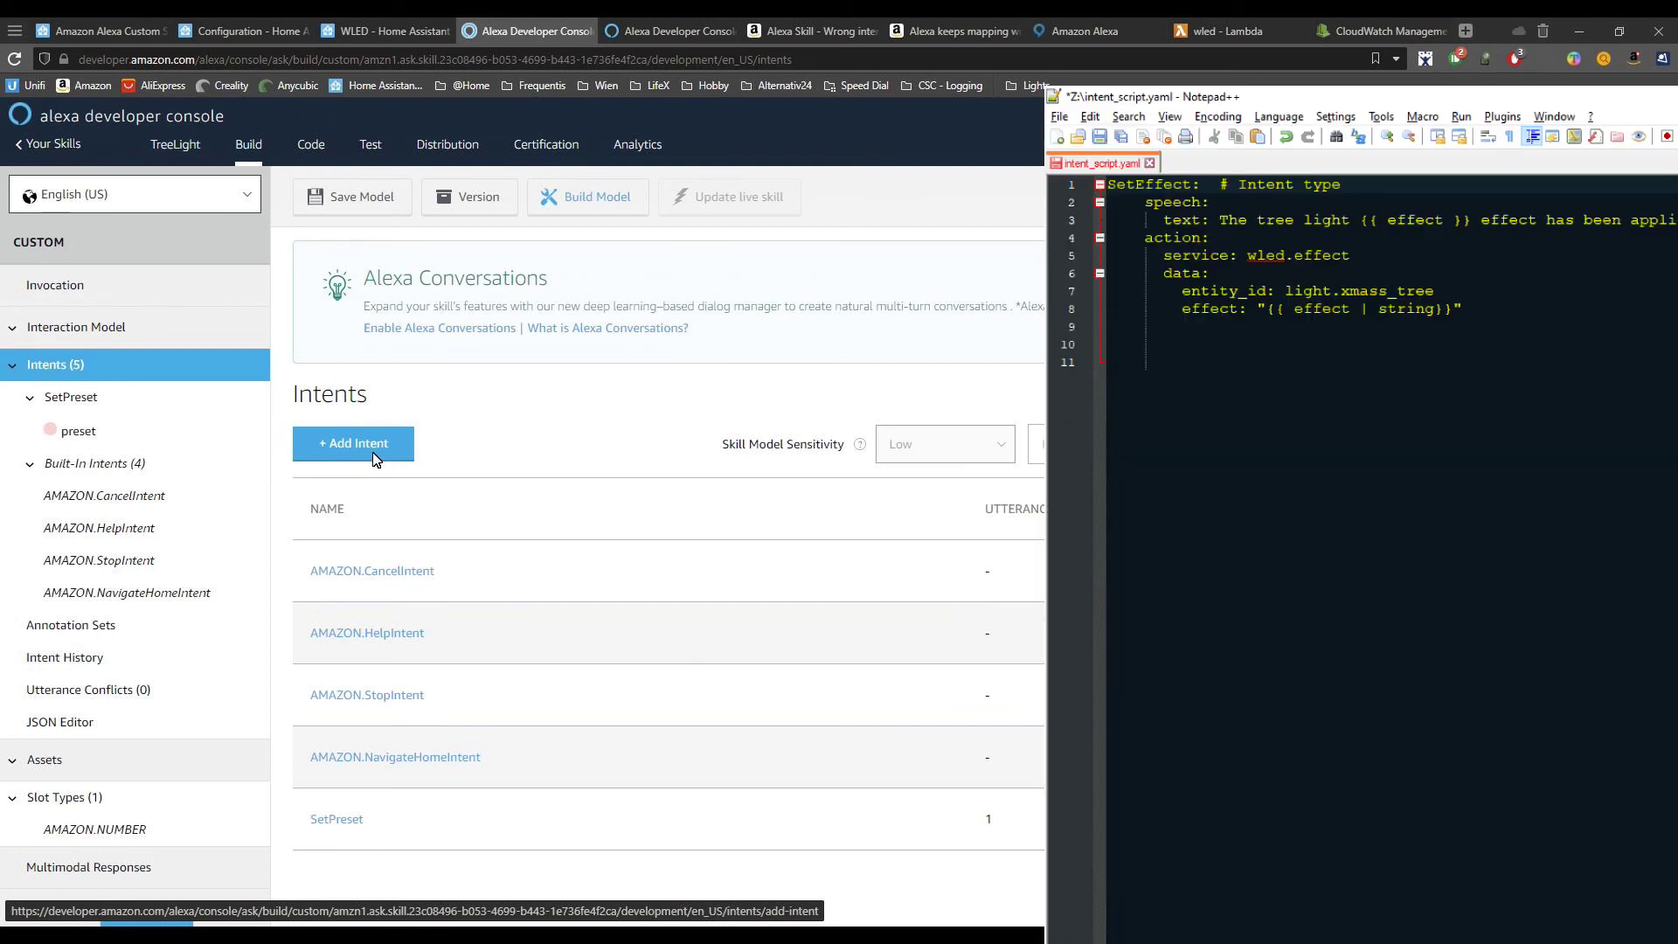
Create the custom intent SetEffect and begin the sample utterance 'apply'.
left_click(374, 456)
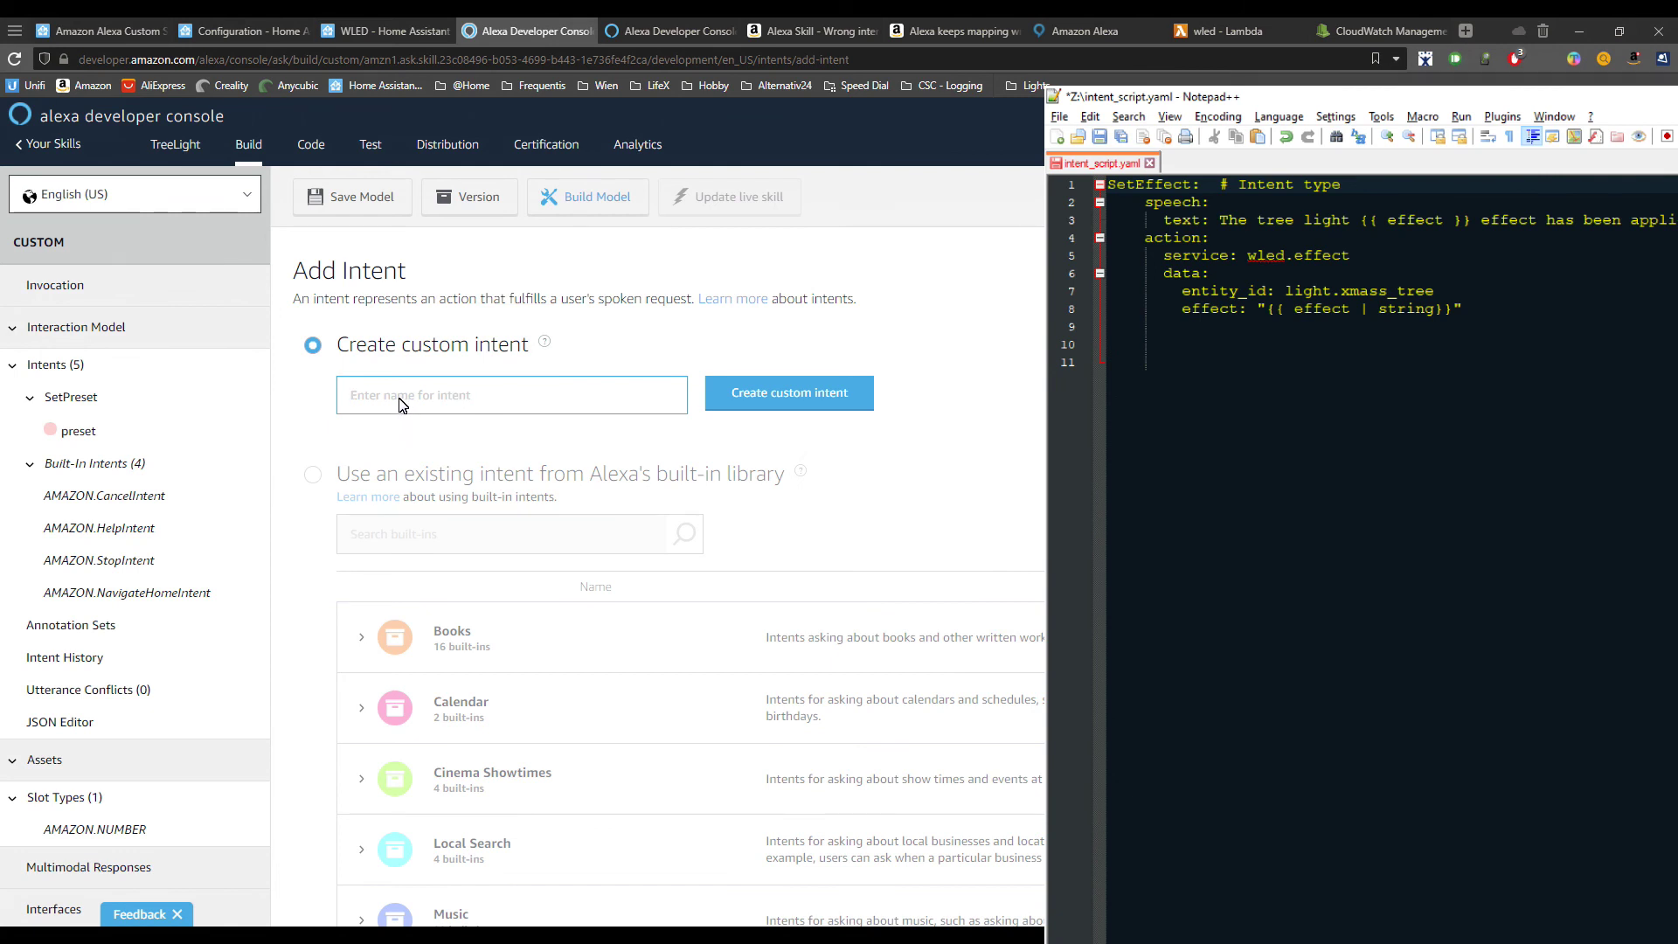
type("SetEffect")
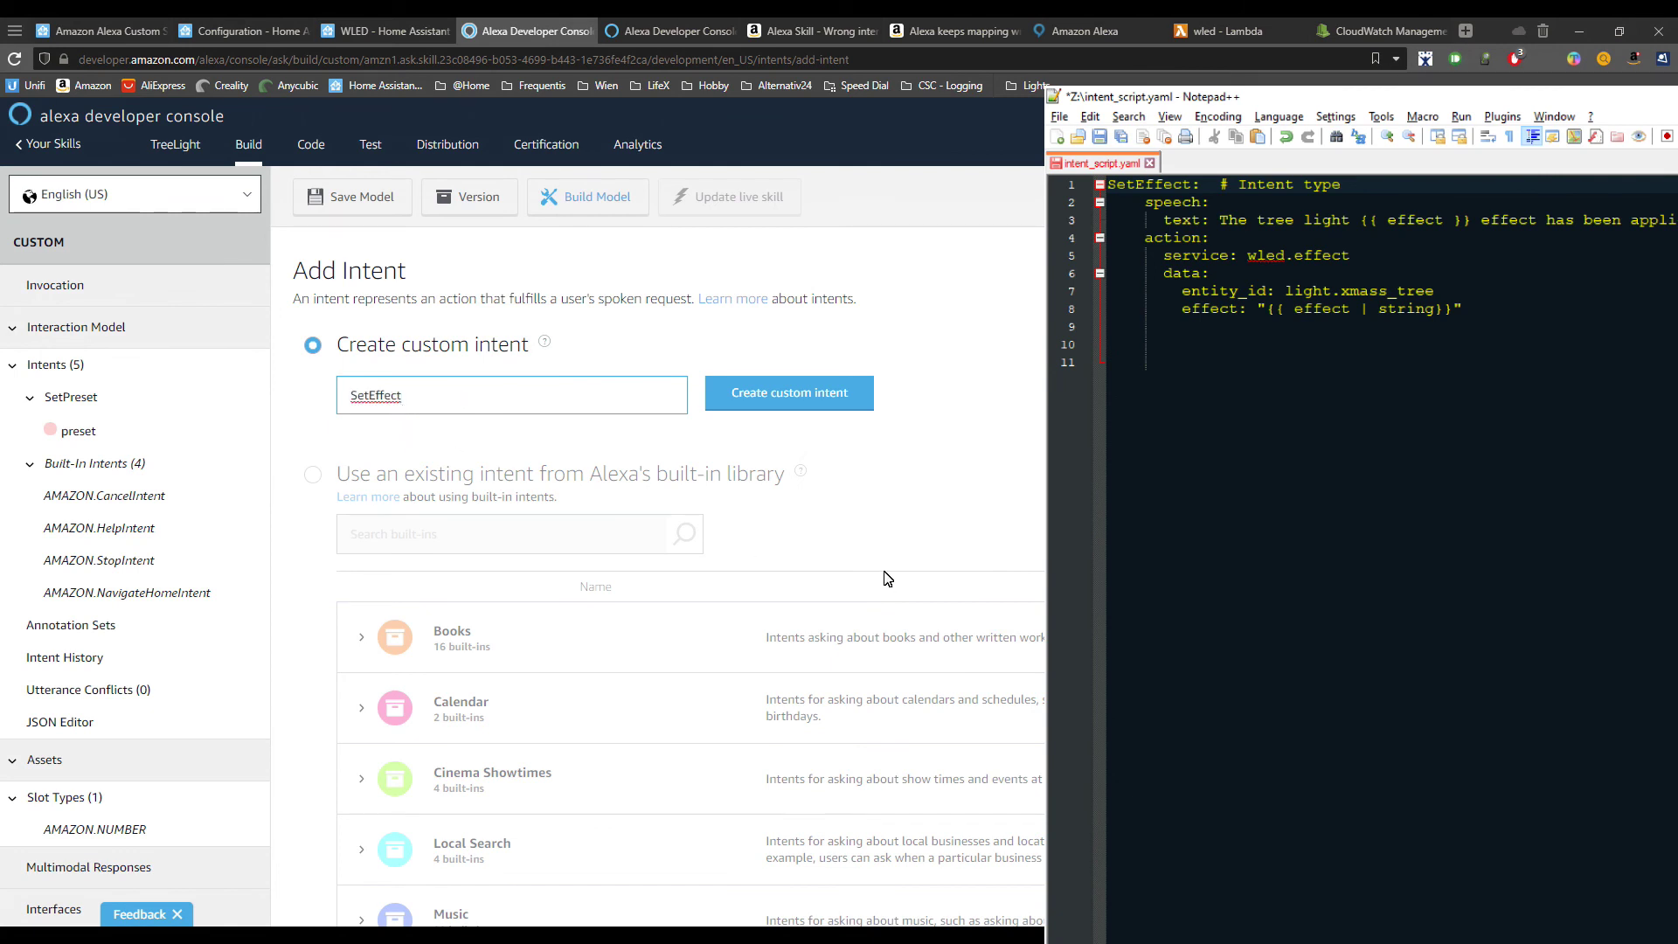
left_click(782, 399)
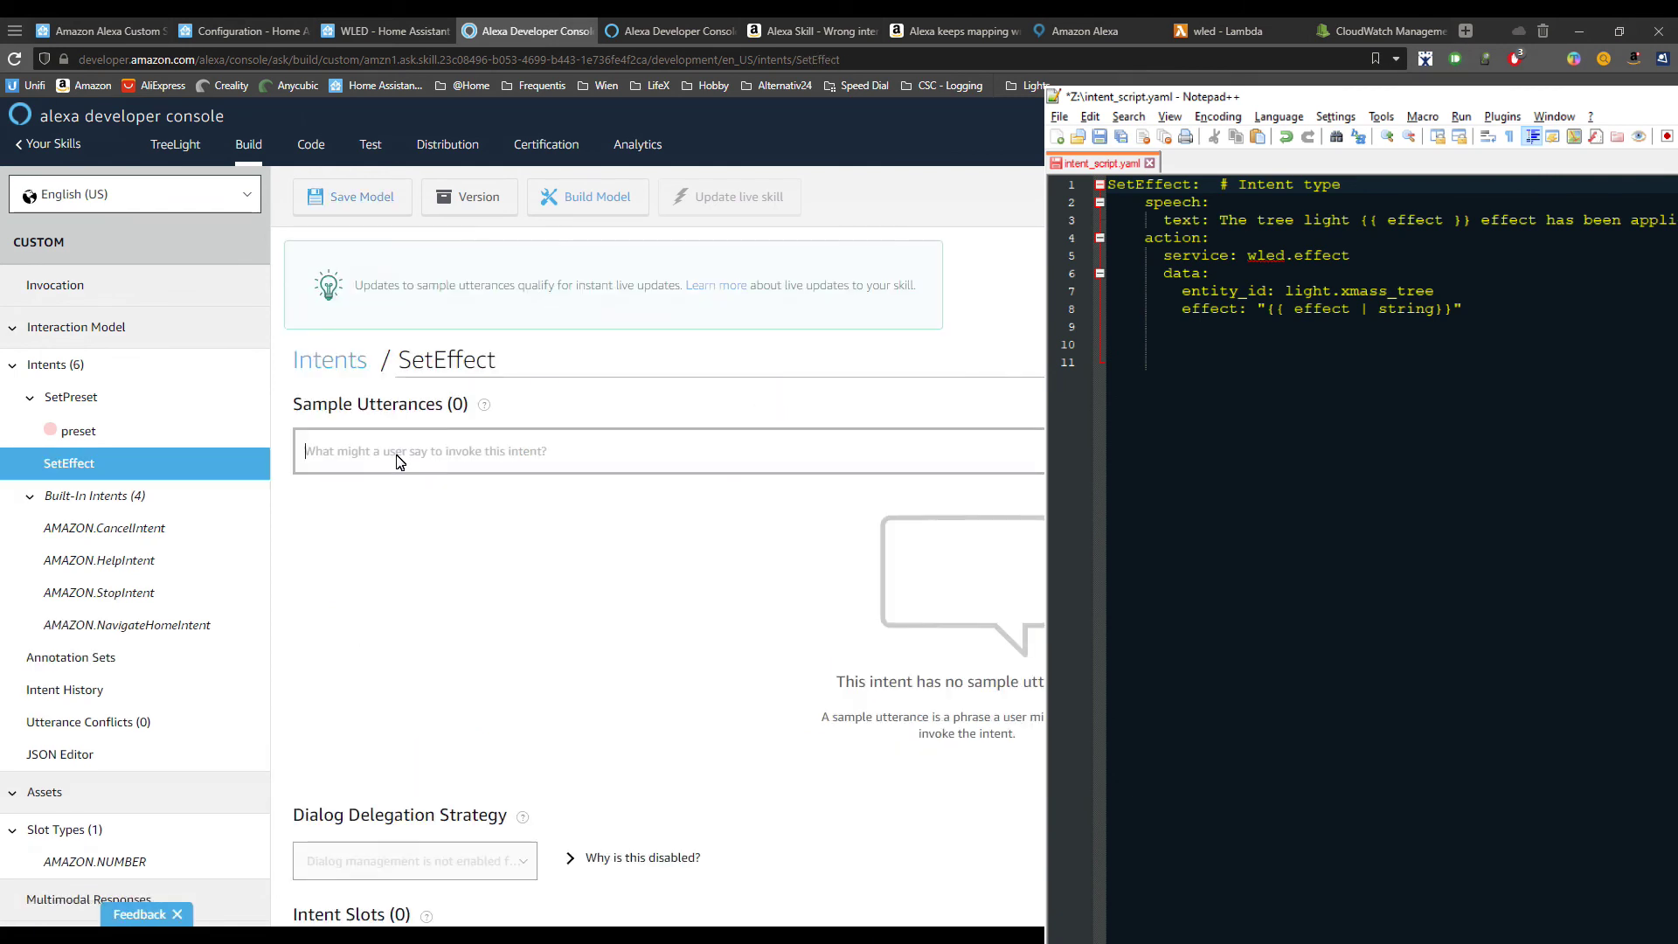
type("apply")
Add an 'effect' slot to SetEffect with slot type AMAZON.SearchQuery.
scroll(386, 488, "down", 3)
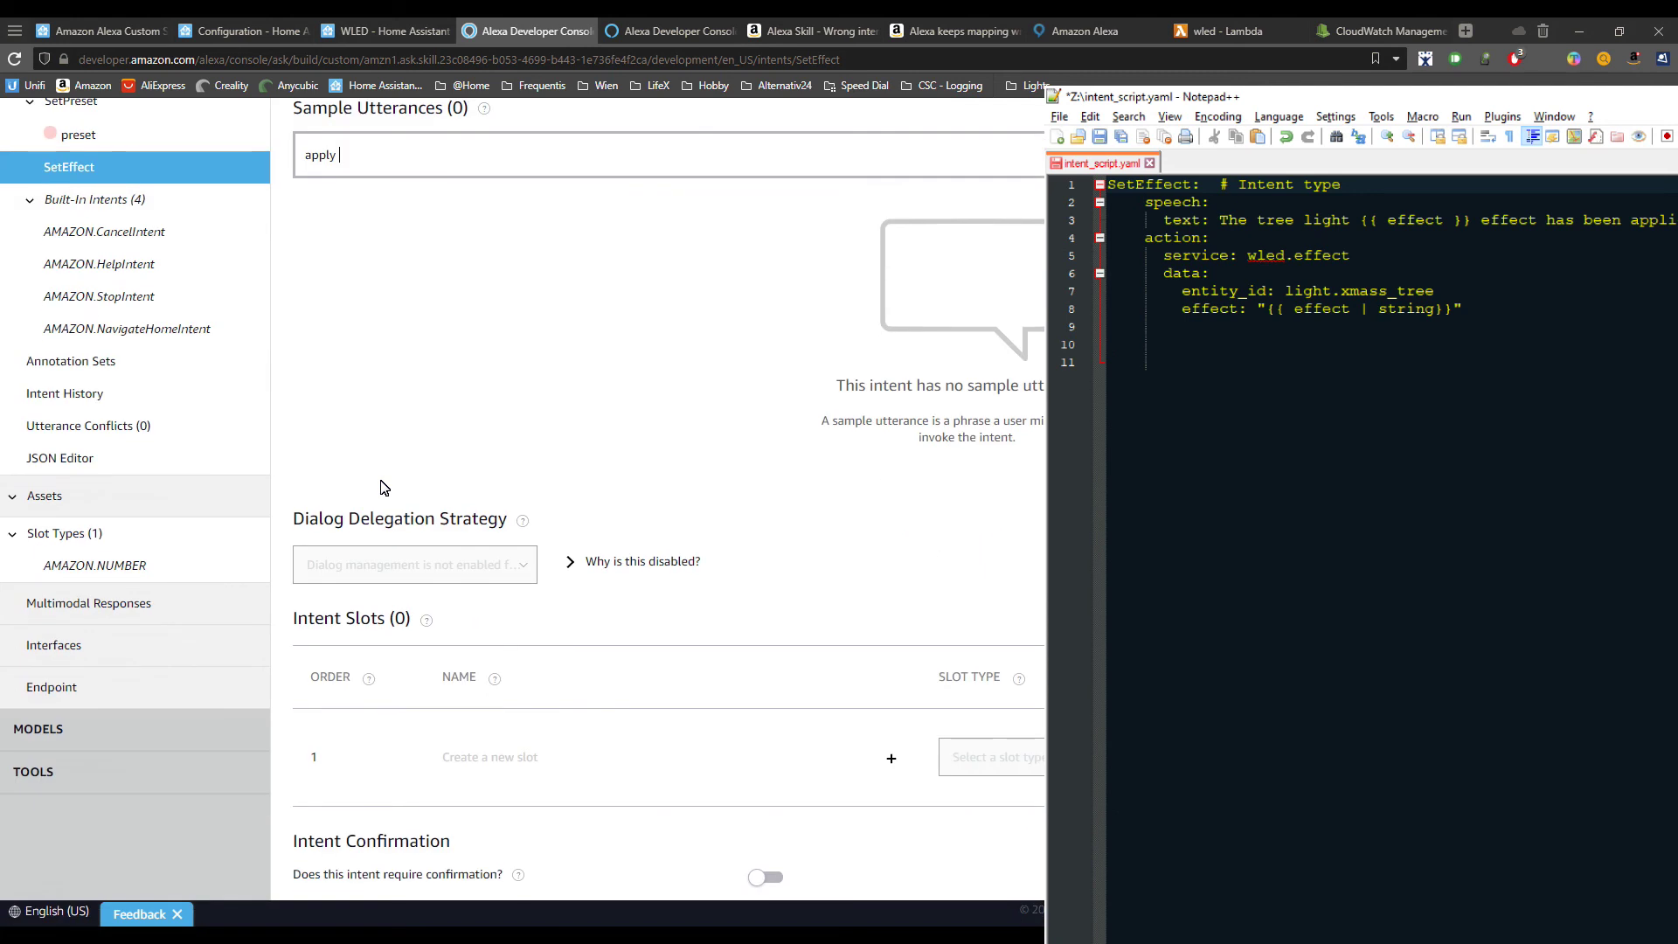
left_click(723, 759)
type("effect")
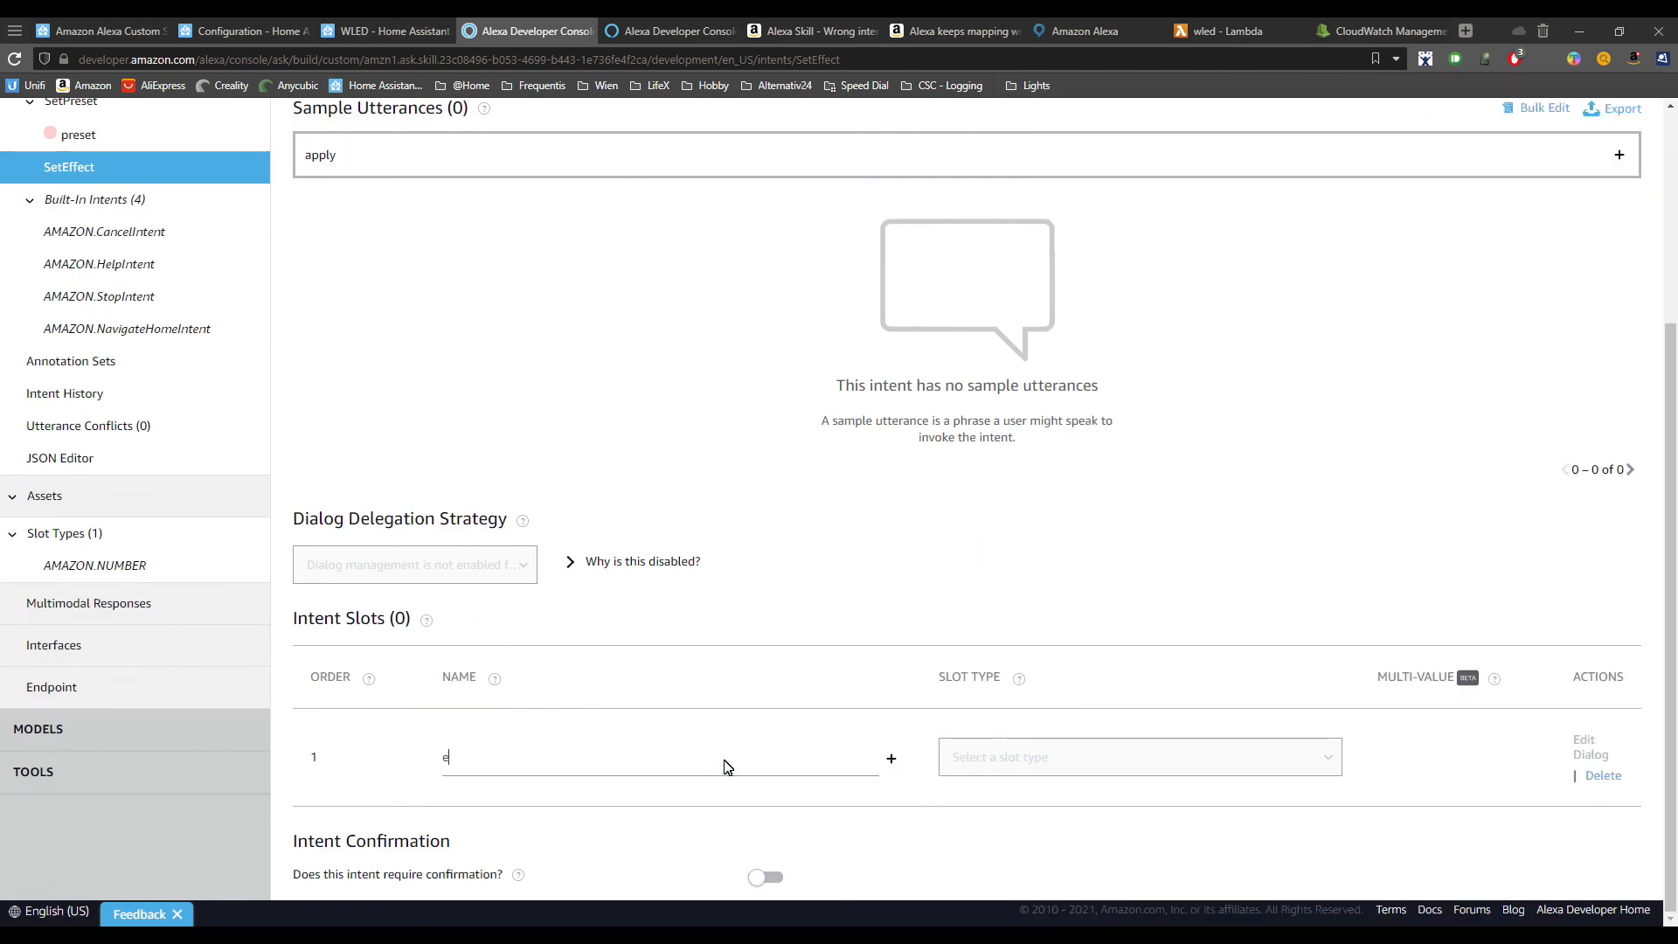
left_click(891, 758)
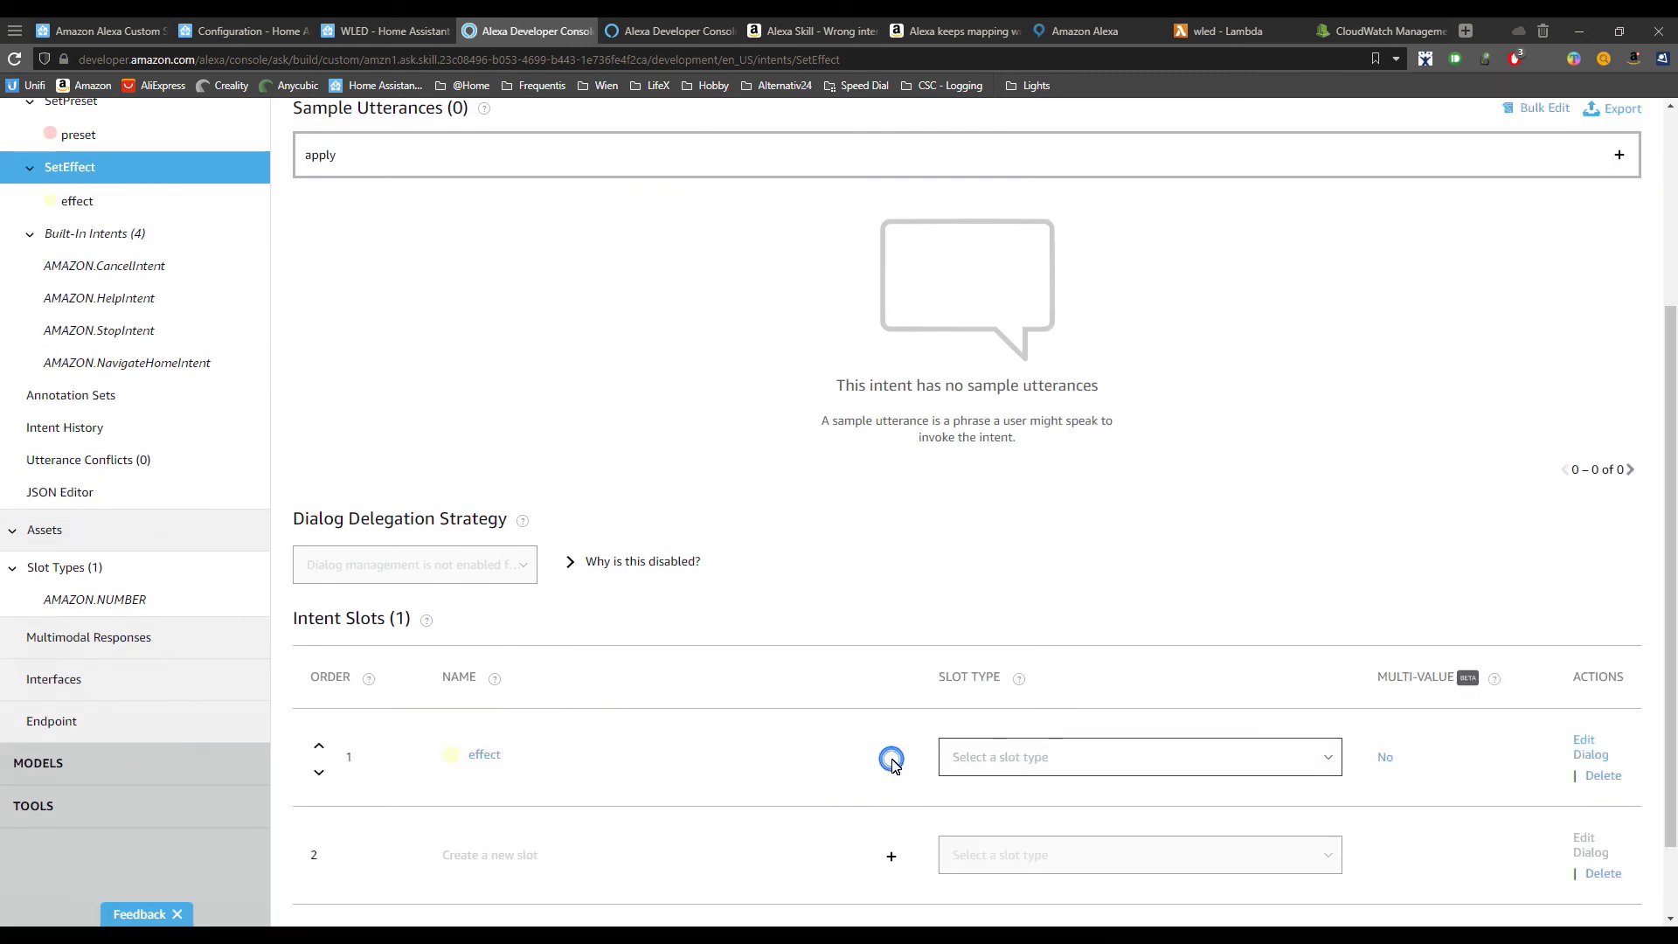
left_click(1133, 757)
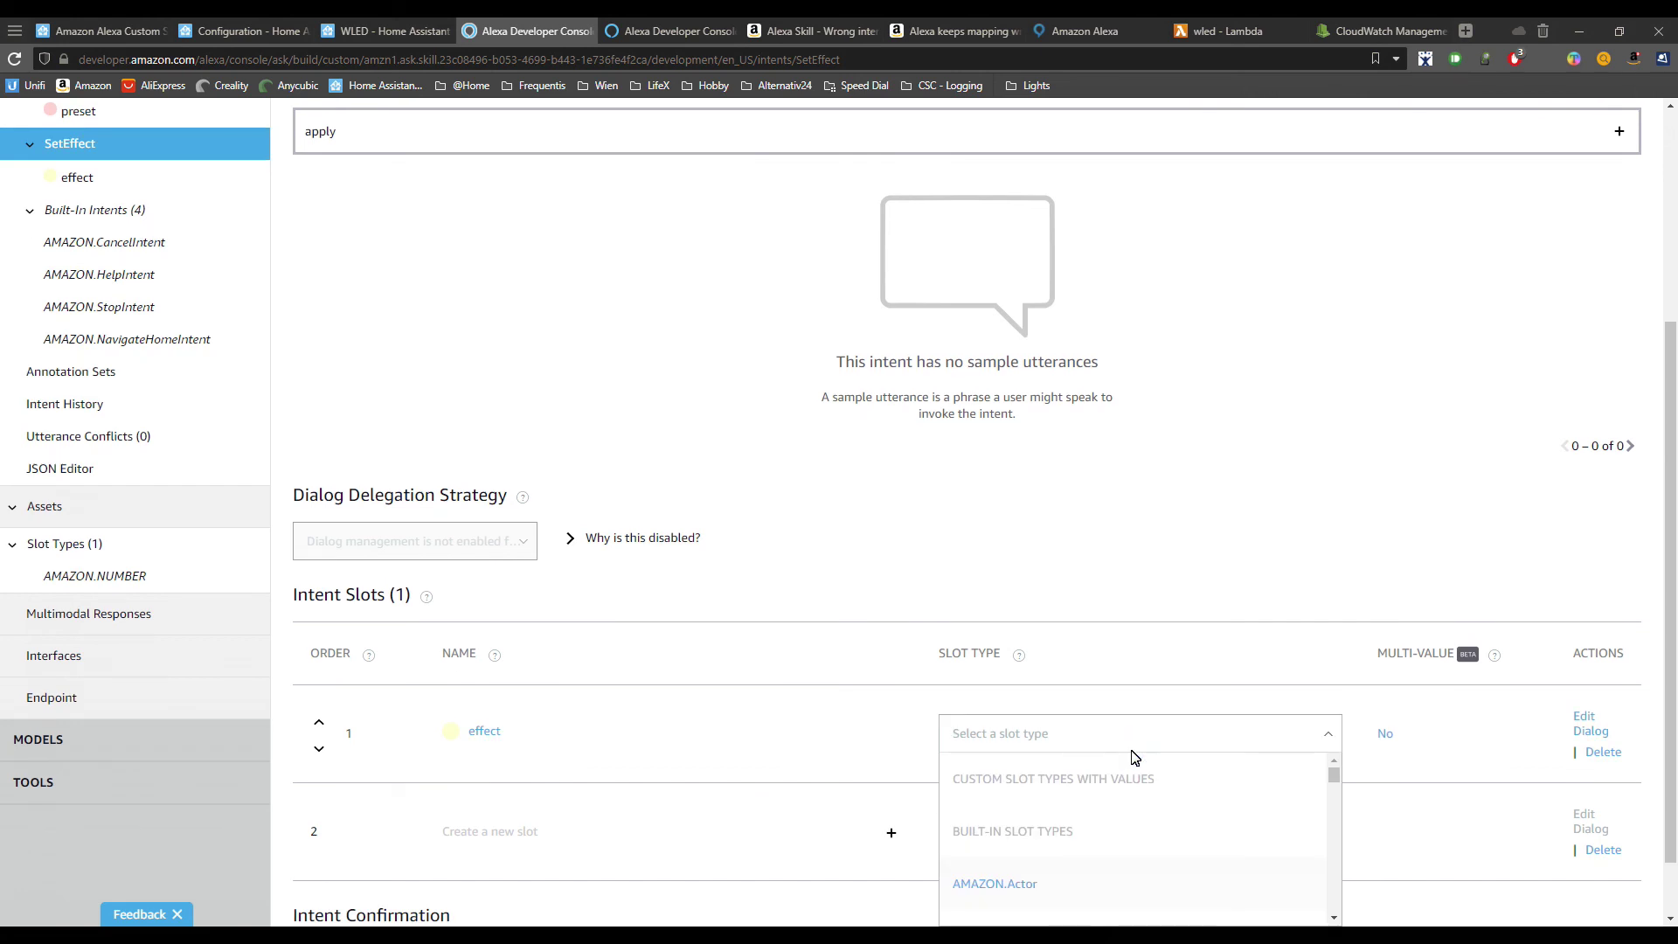
type("qu")
left_click(1065, 780)
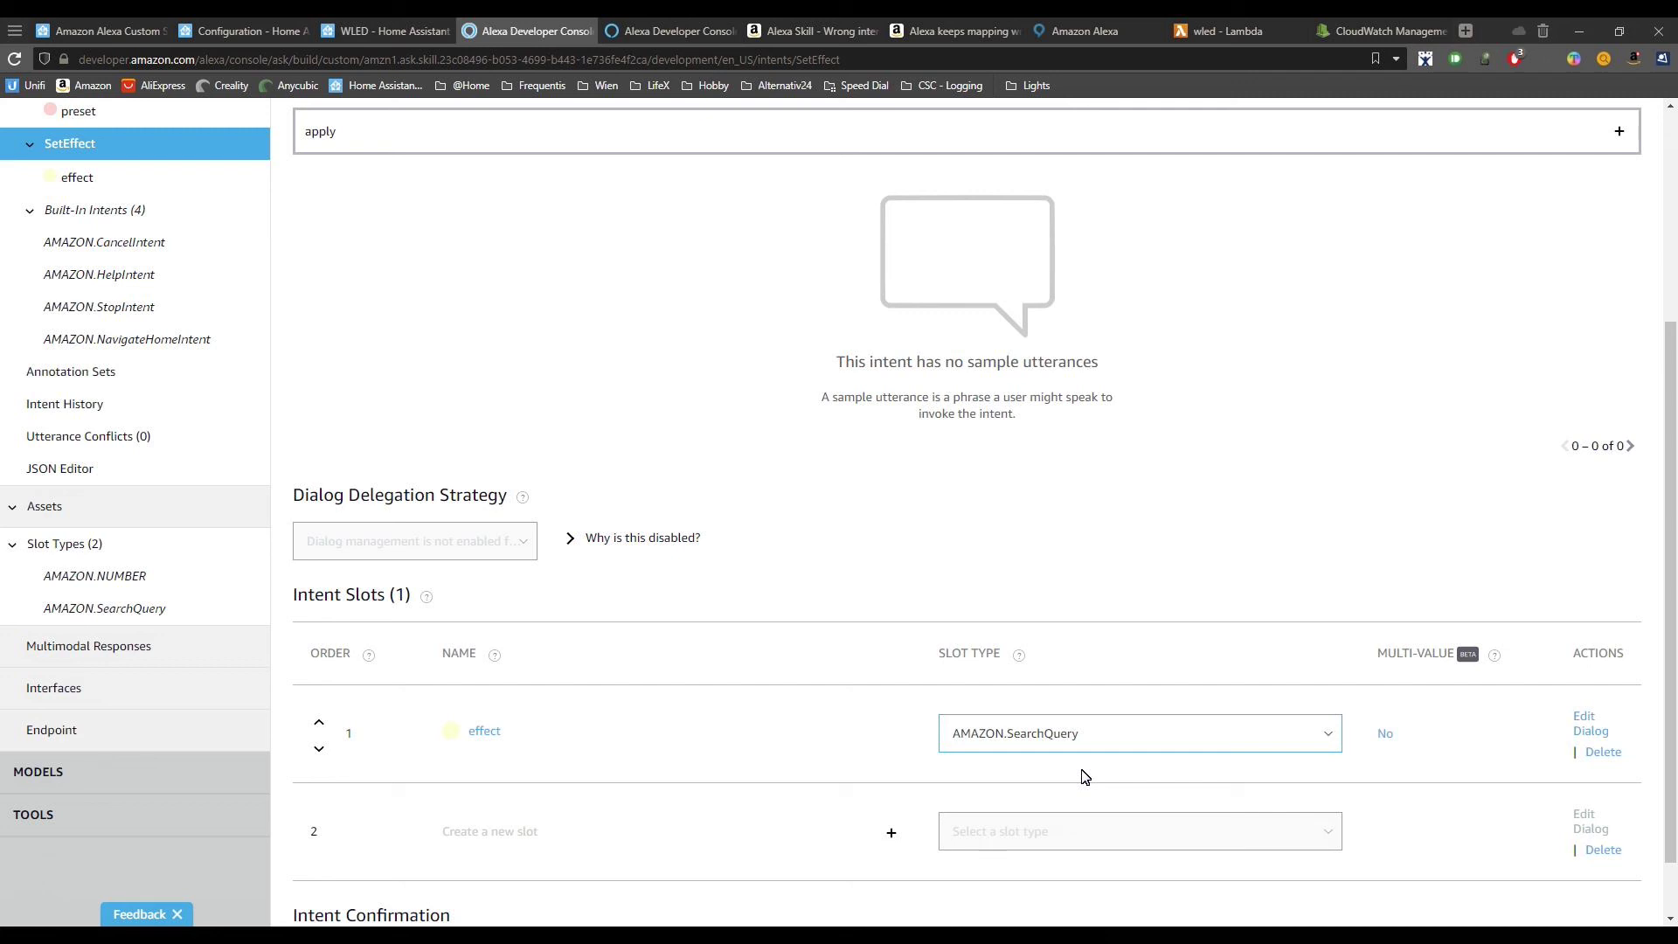
Complete the sample utterance 'apply {effect} effect'.
scroll(791, 749, "up", 4)
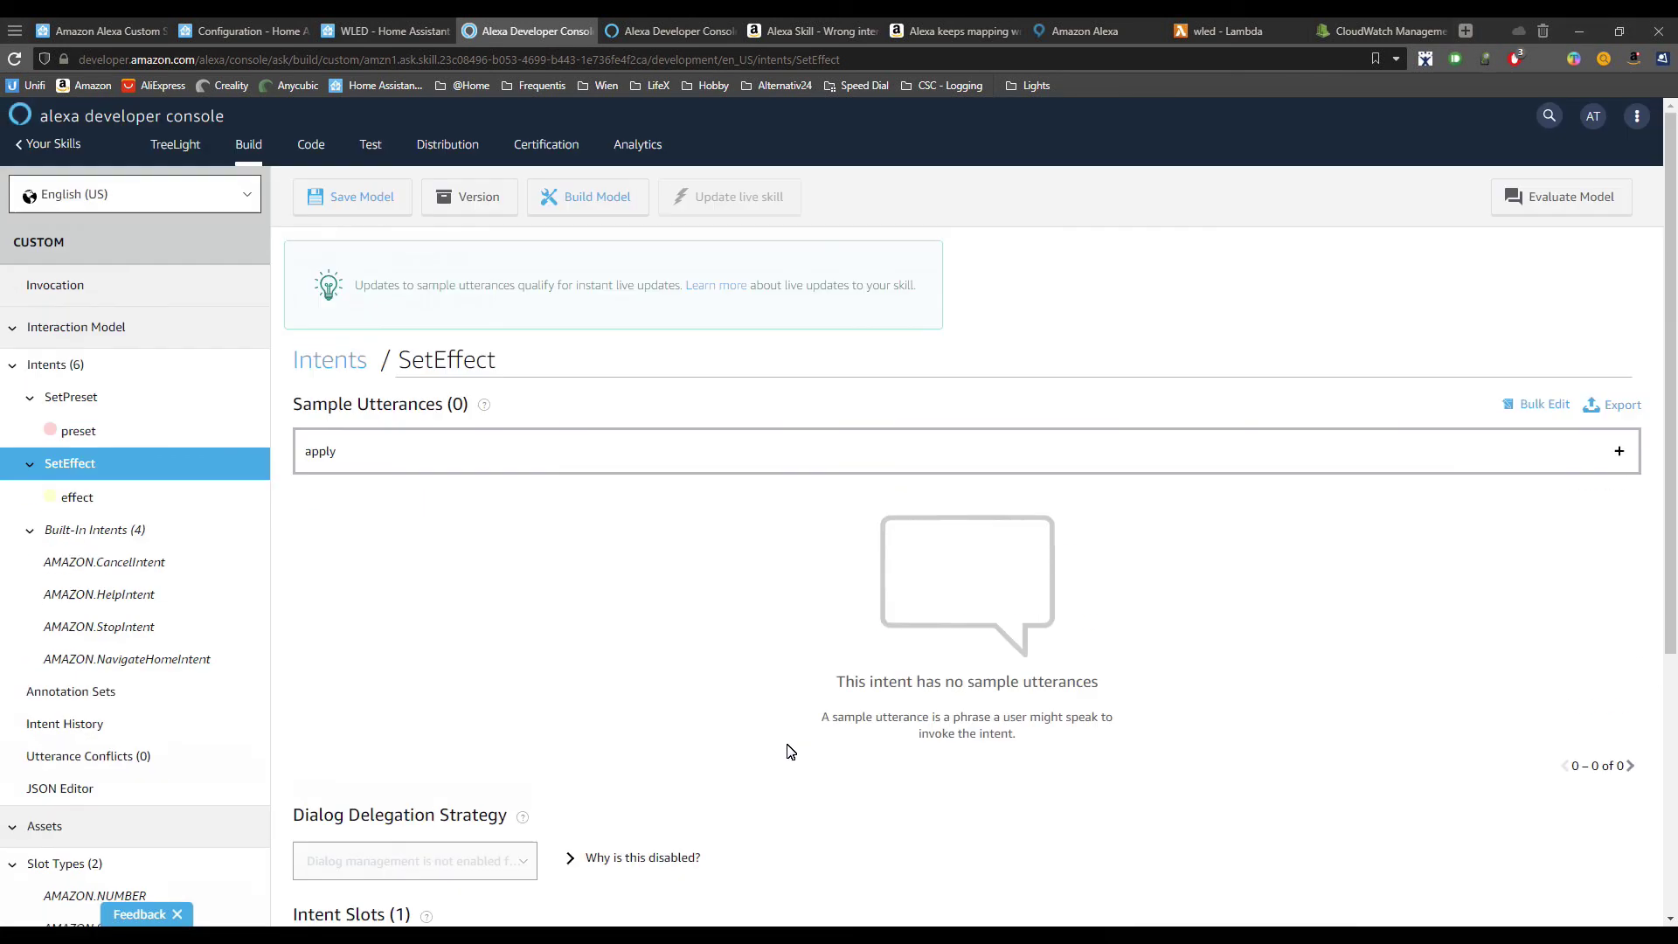
left_click(394, 451)
type("{")
key("Return")
type("effect} effect")
key("Return")
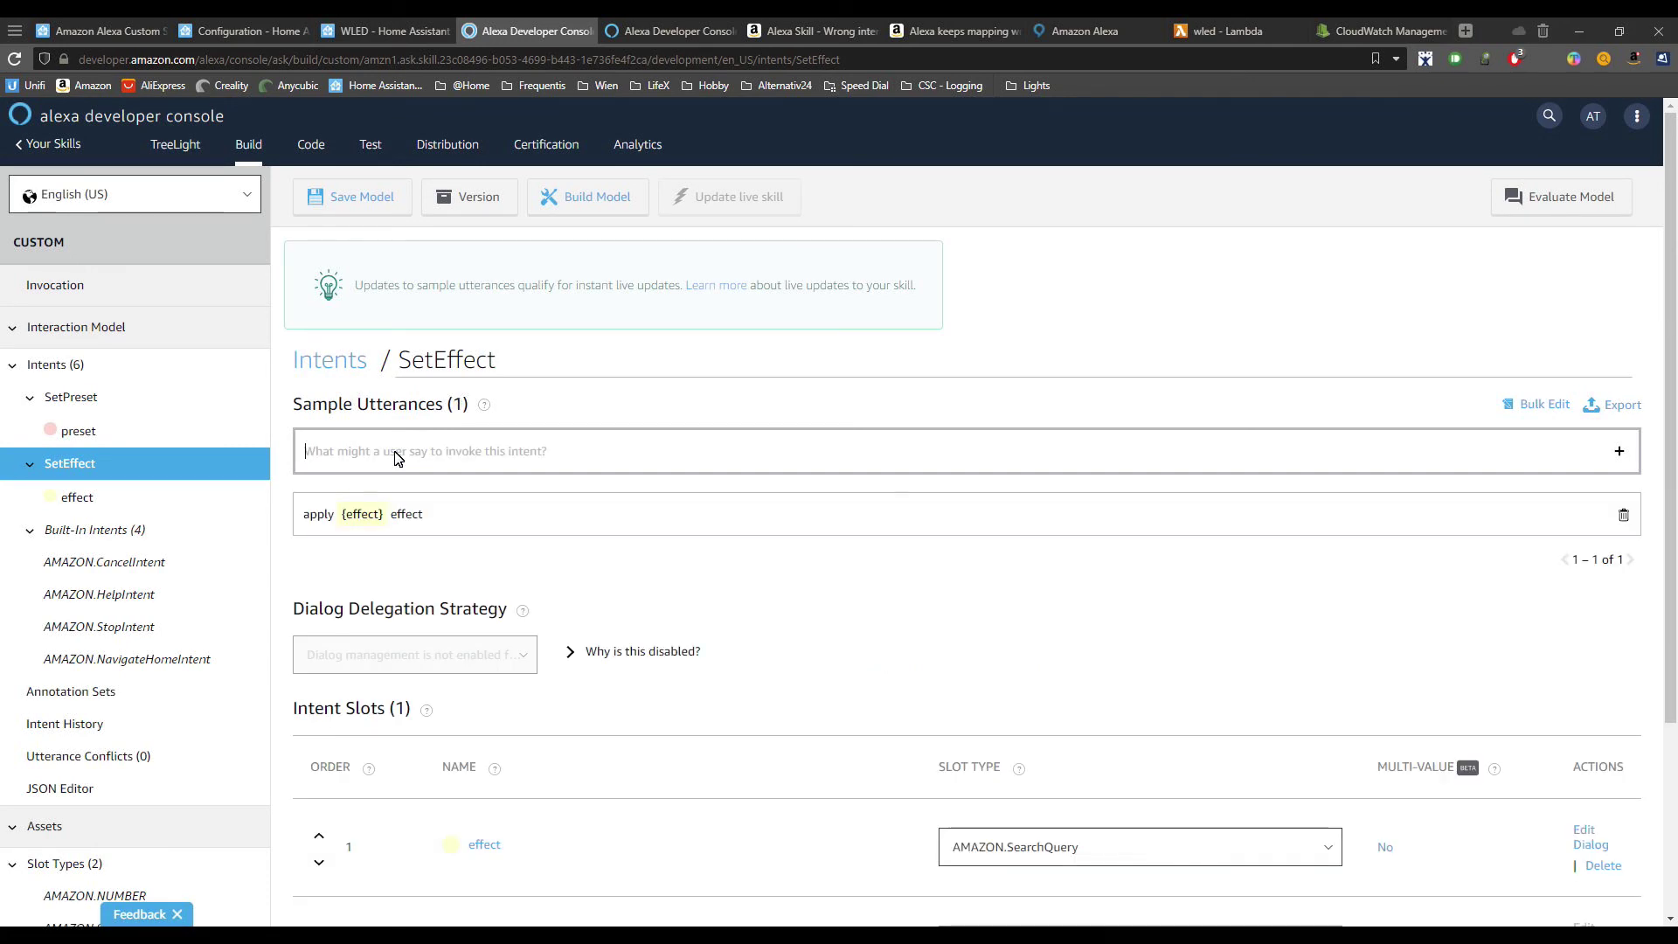
Add the sample utterance 'set {effect} effect' and save the model.
type("set {effect")
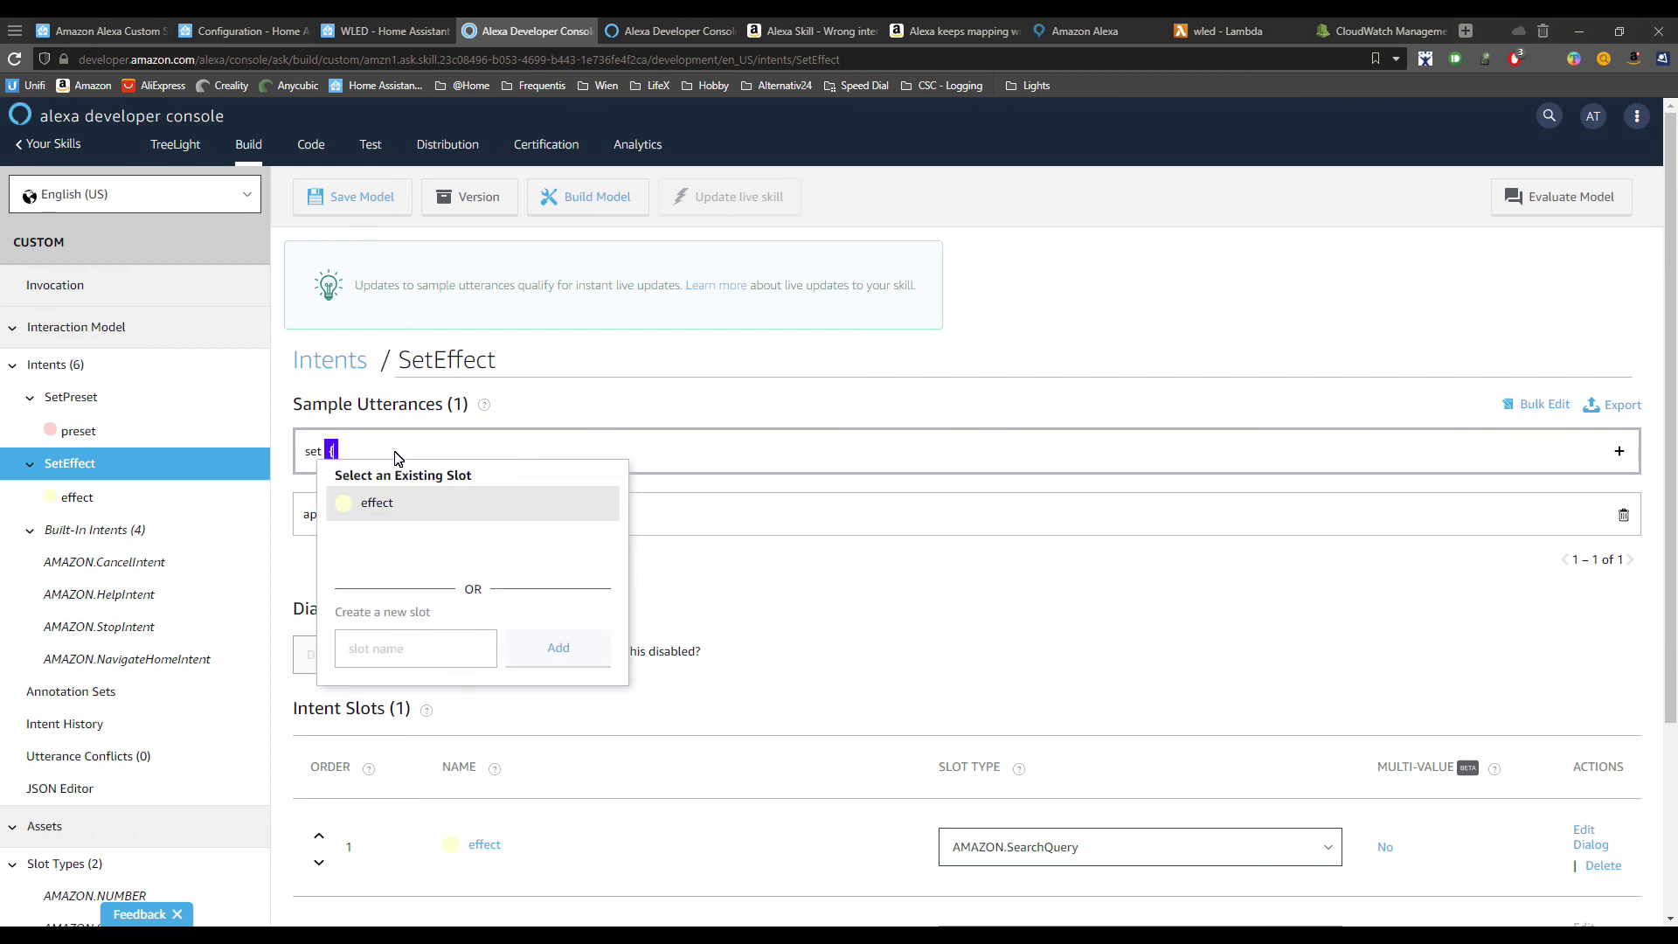
key("Return")
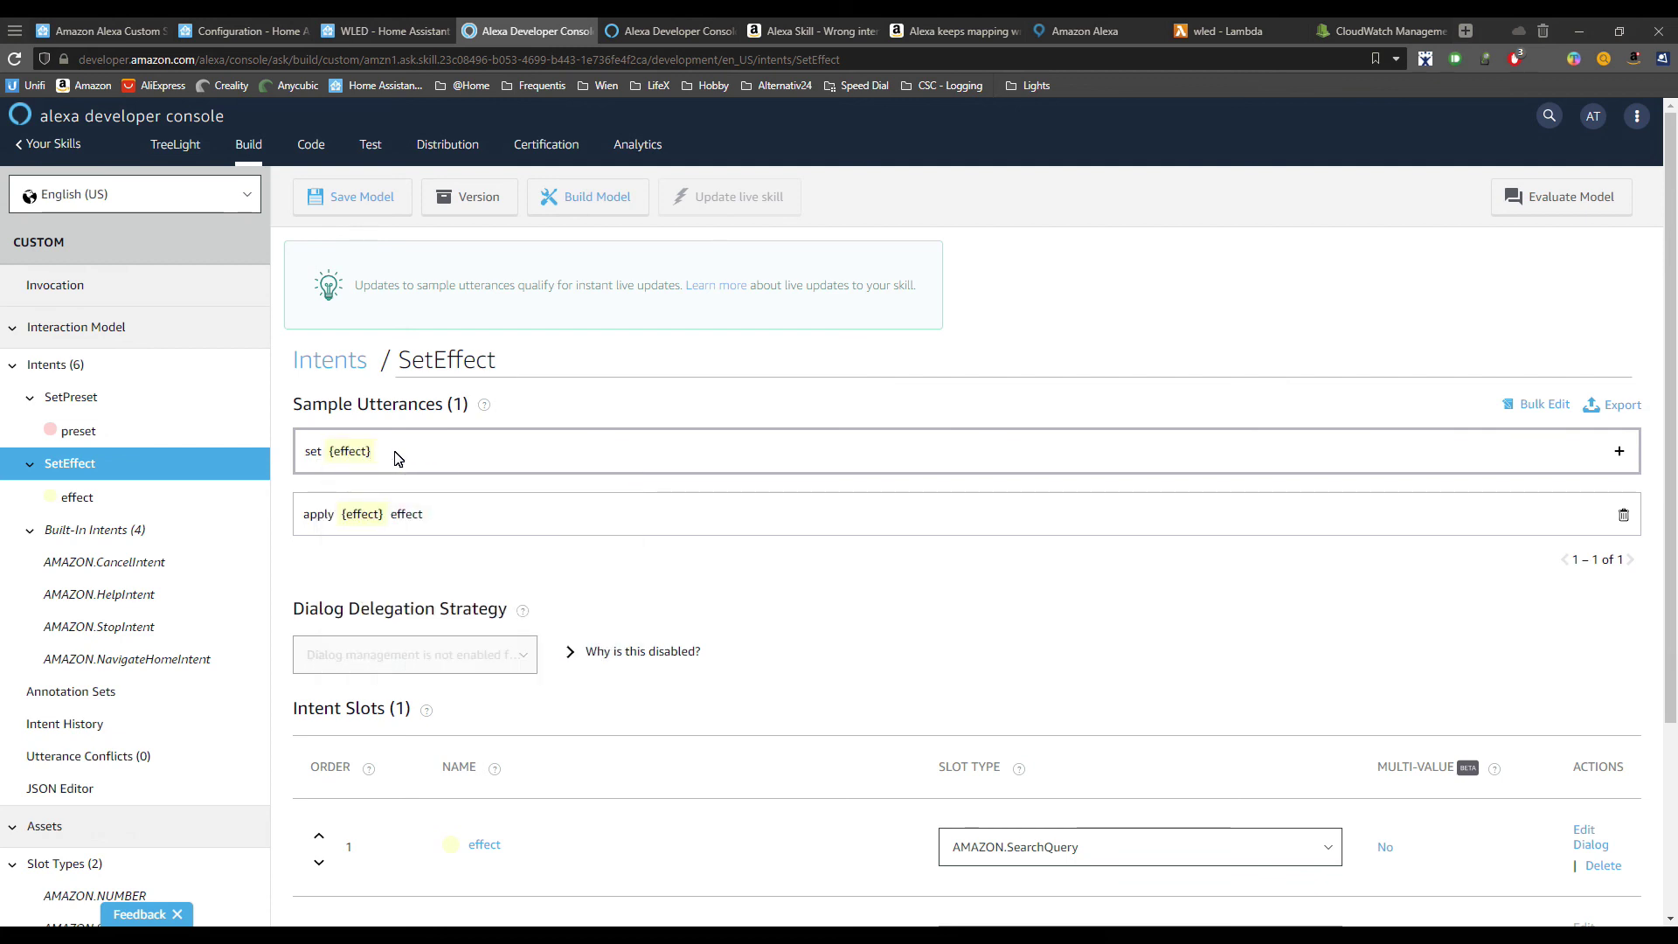
type("effect")
key("Return")
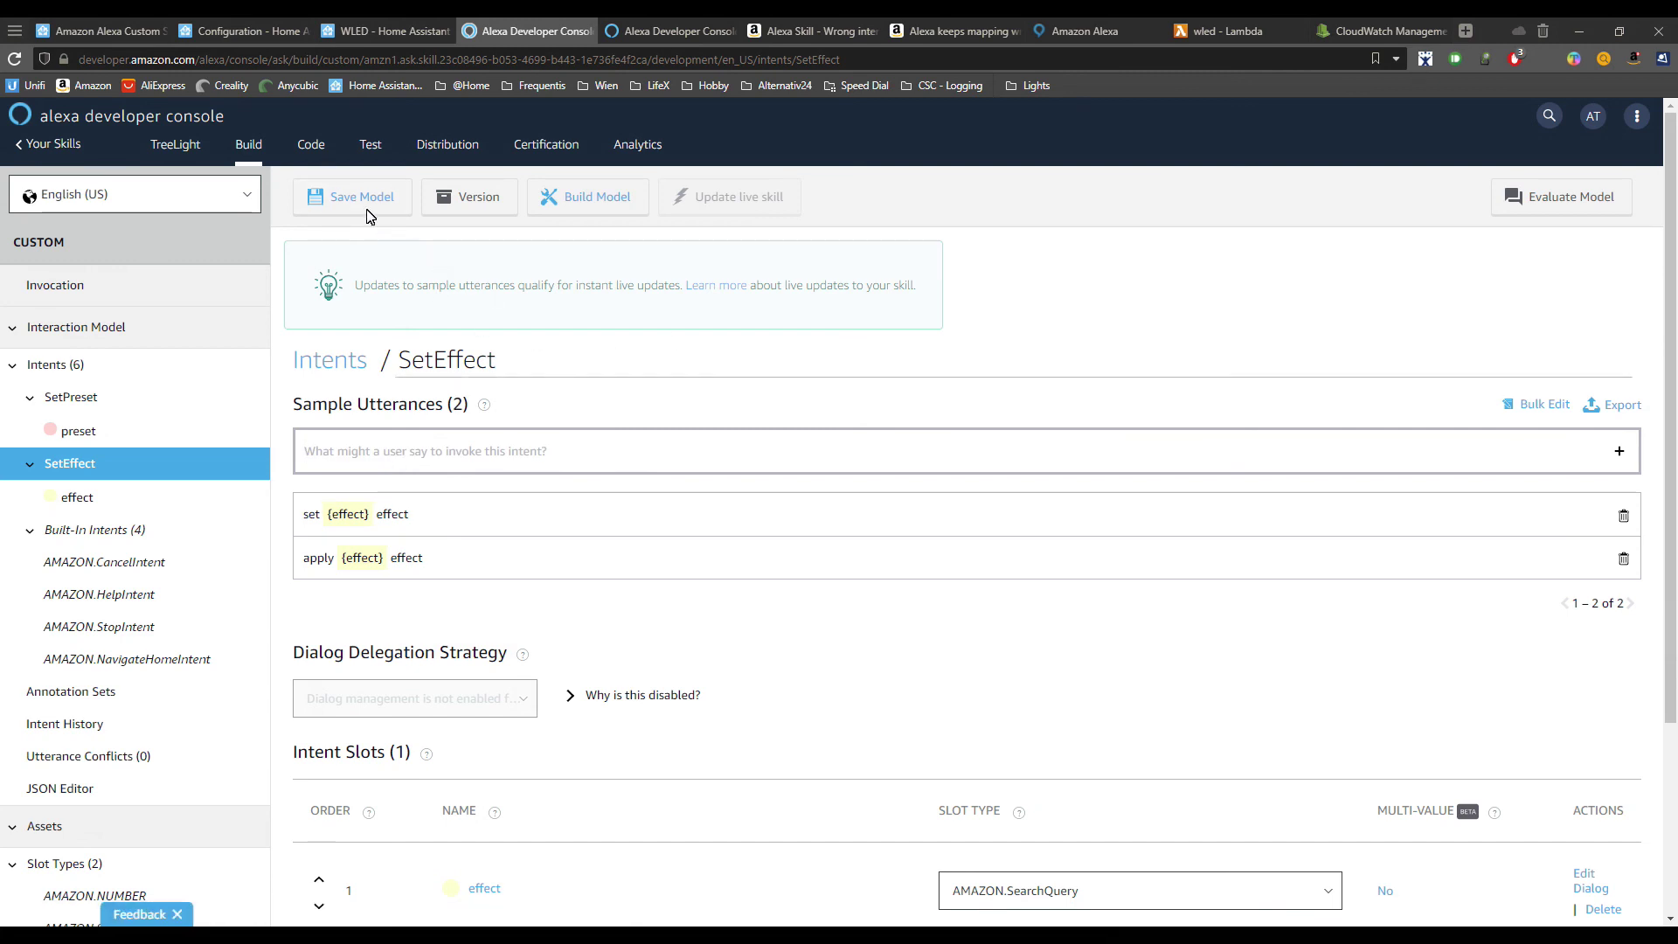
left_click(360, 199)
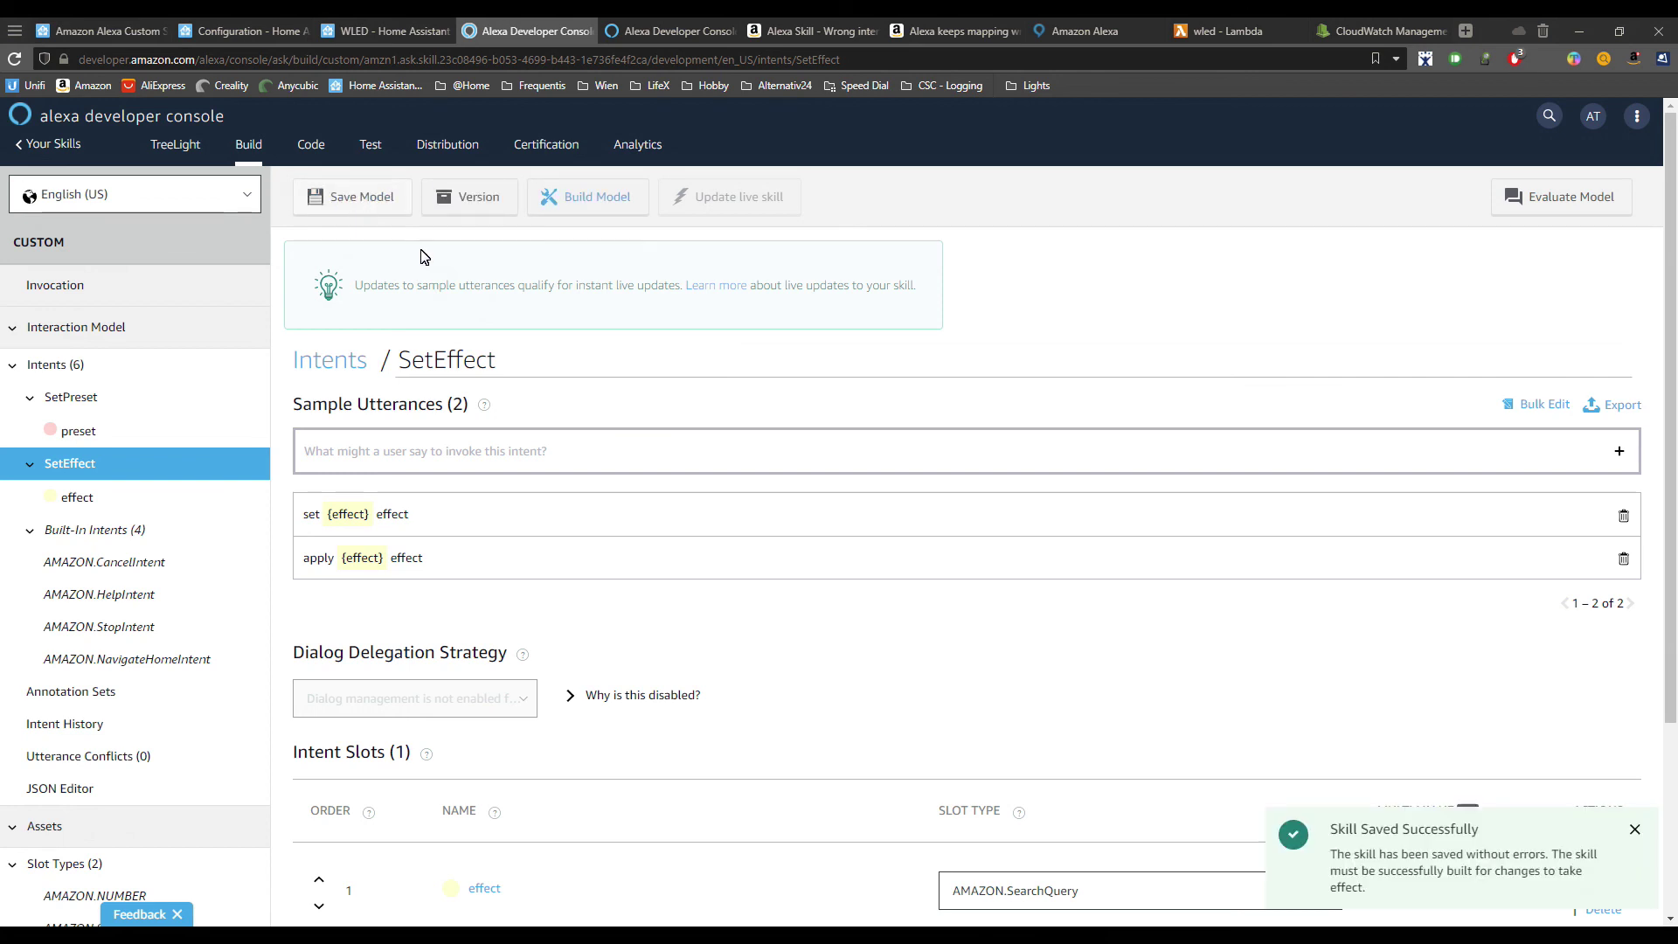
Build the TreeLight interaction model and wait for 'Full Build Successful'.
left_click(579, 194)
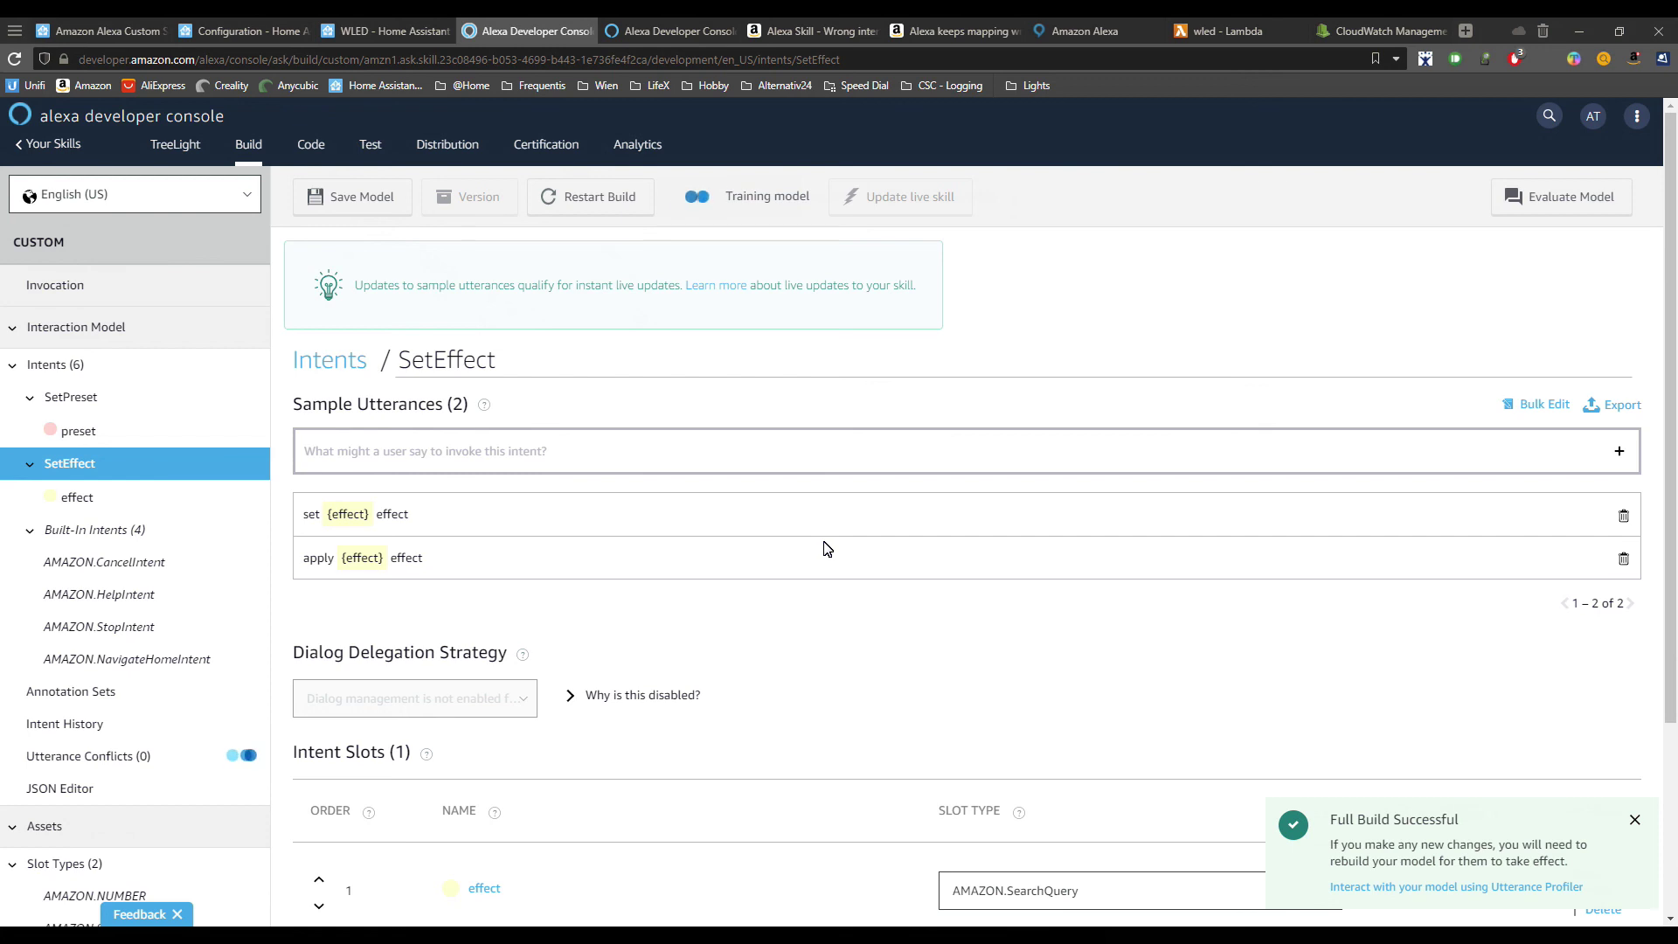
triple_click(1486, 822)
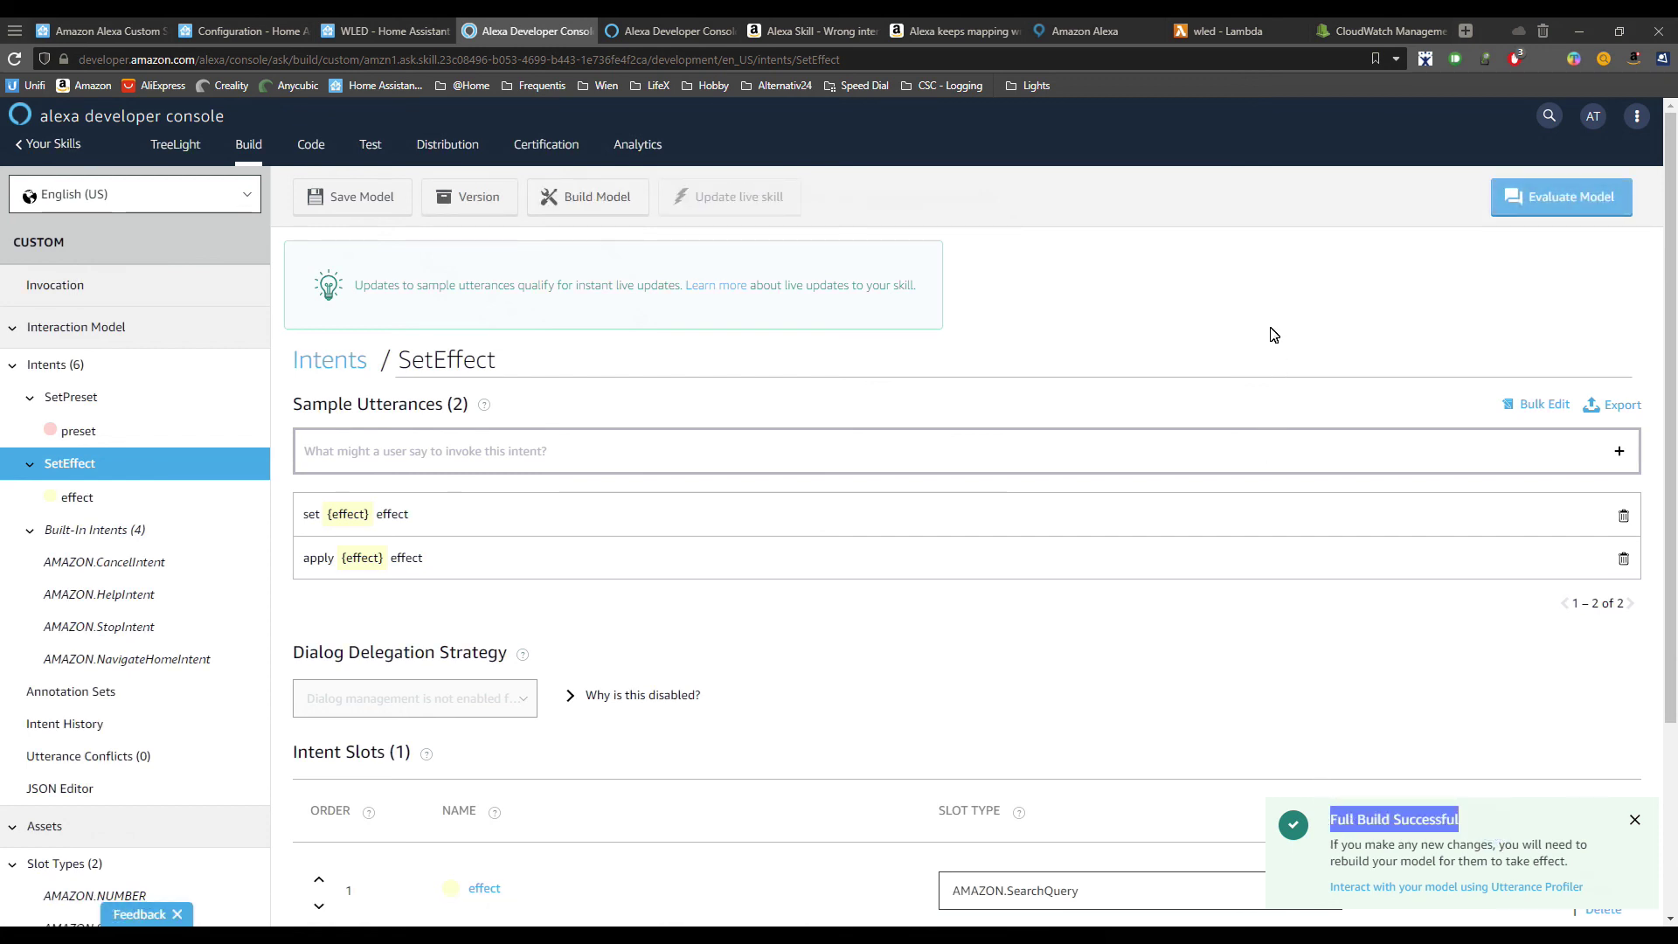